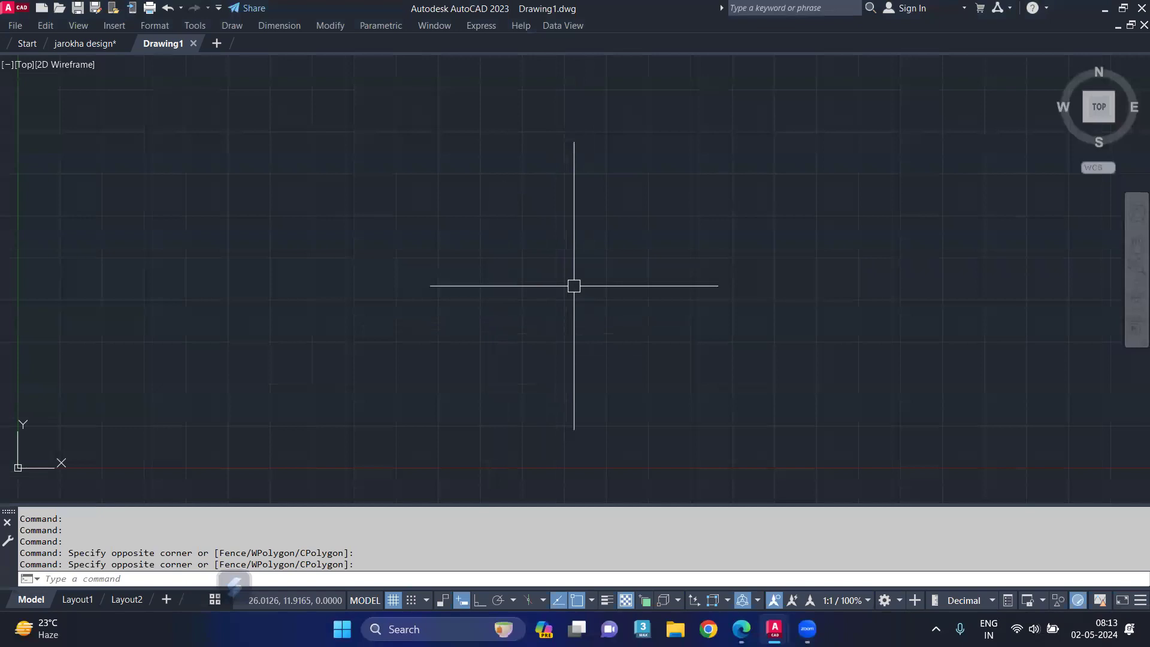
Set the drawing's length units to the Engineering type
{"action": "type", "text": "UN"}
{"action": "key", "text": "Return"}
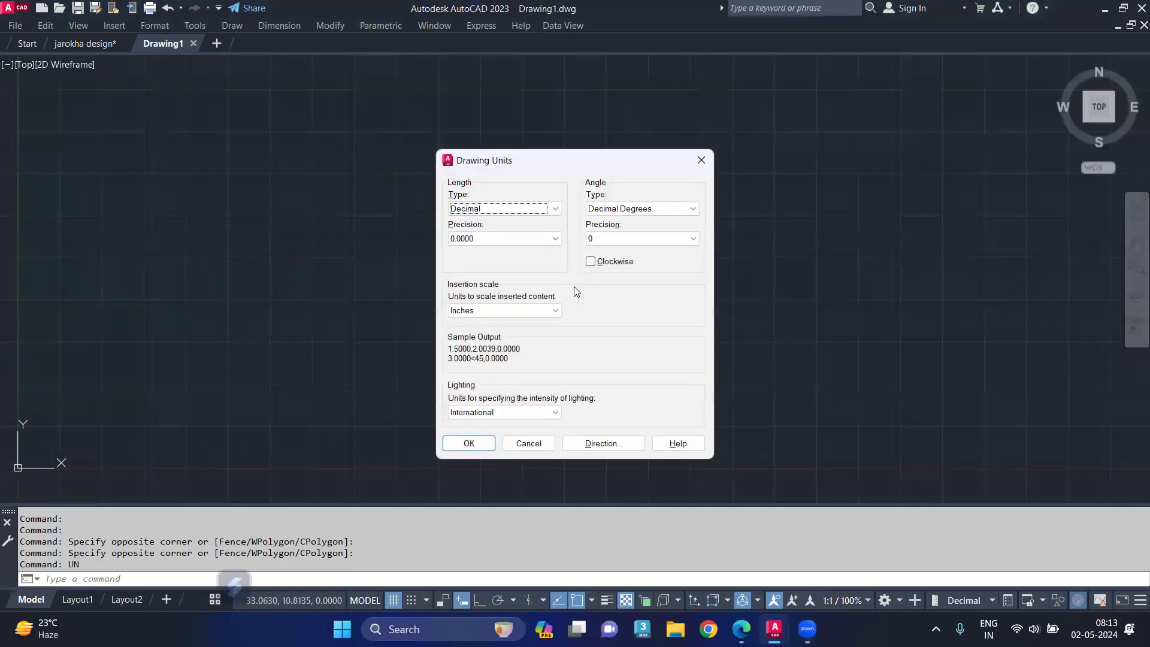
{"action": "key", "text": "Down"}
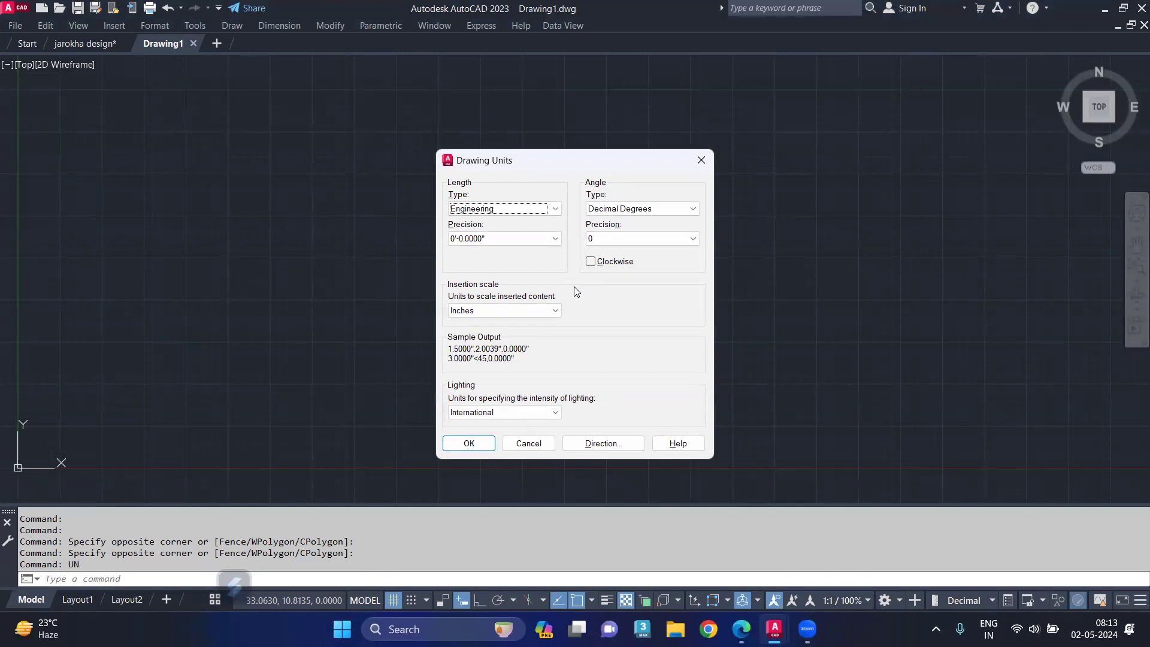
{"action": "key", "text": "Return"}
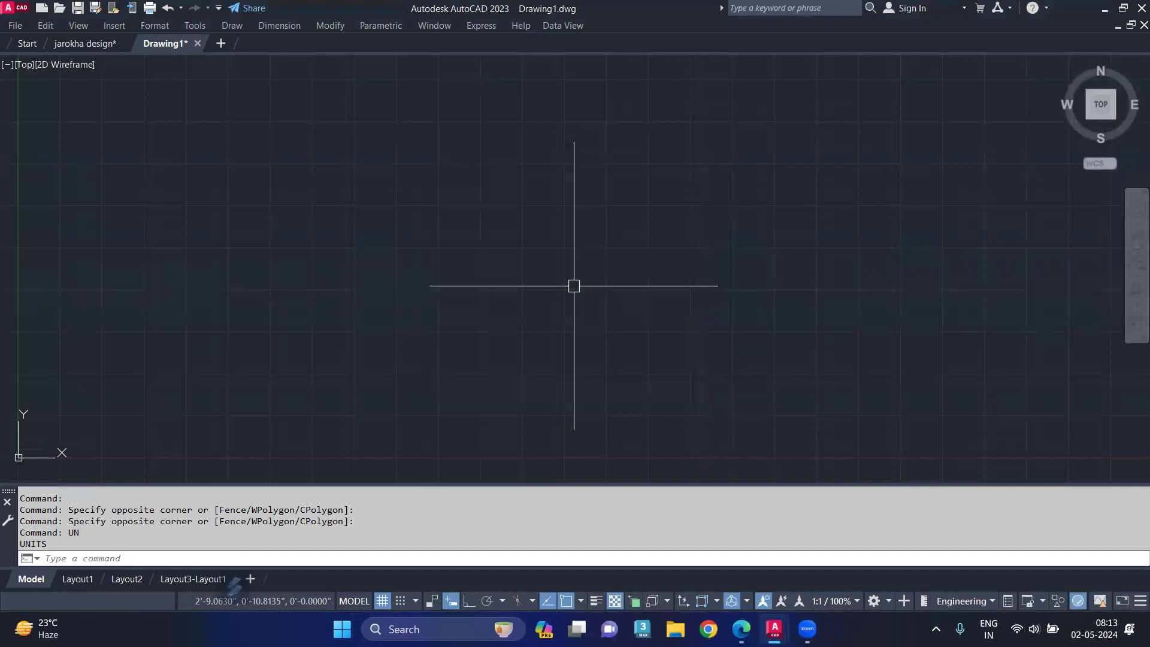
{"action": "type", "text": "LIMITS"}
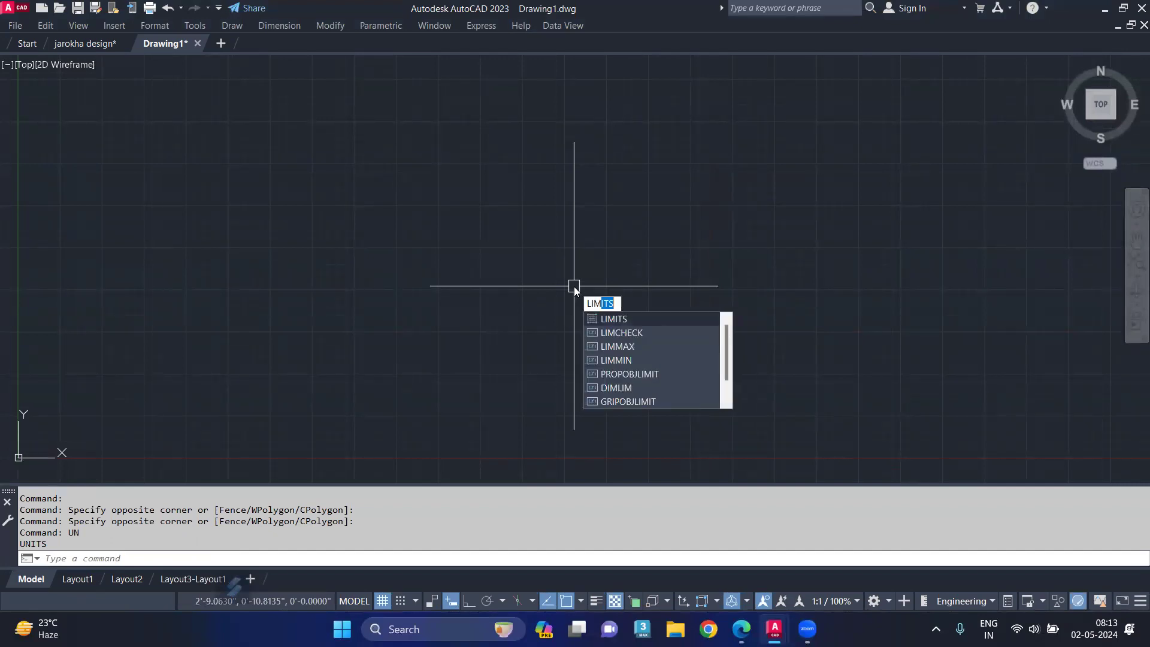
{"action": "key", "text": "Return"}
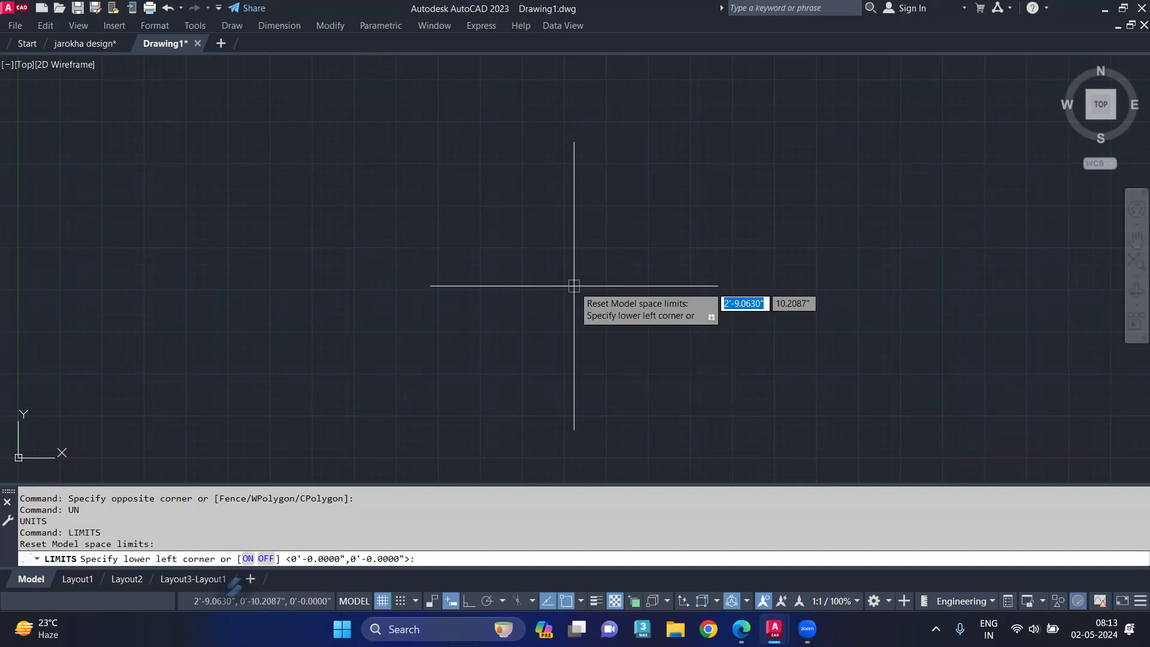
{"action": "type", "text": "12"}
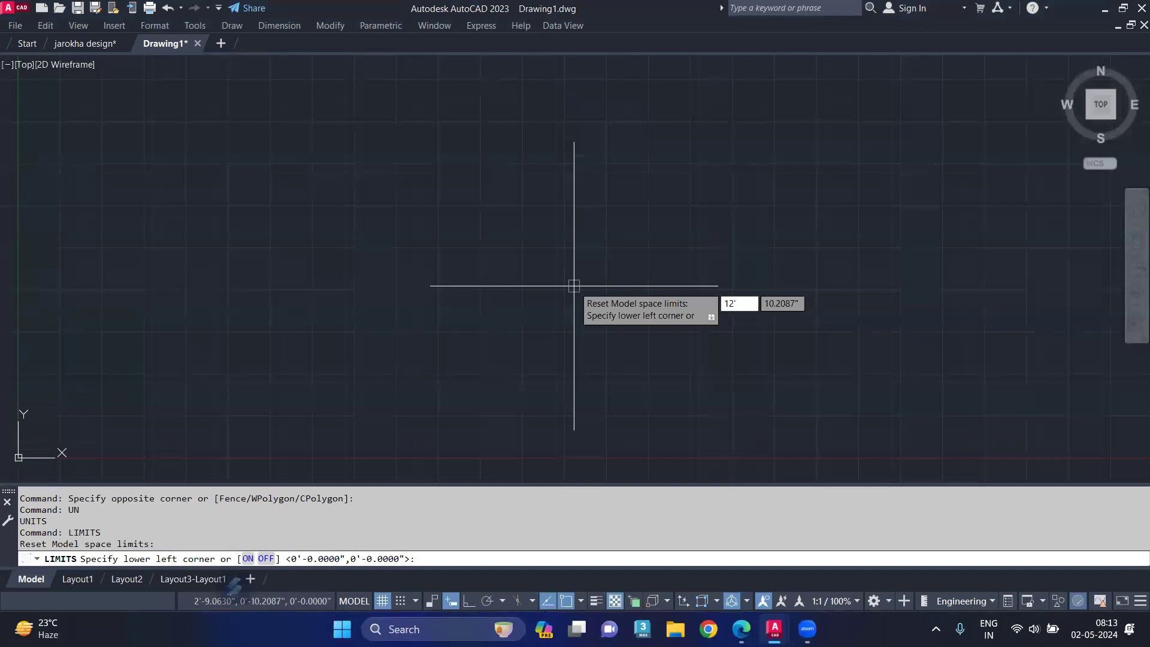
{"action": "key", "text": "Tab"}
{"action": "type", "text": "9"}
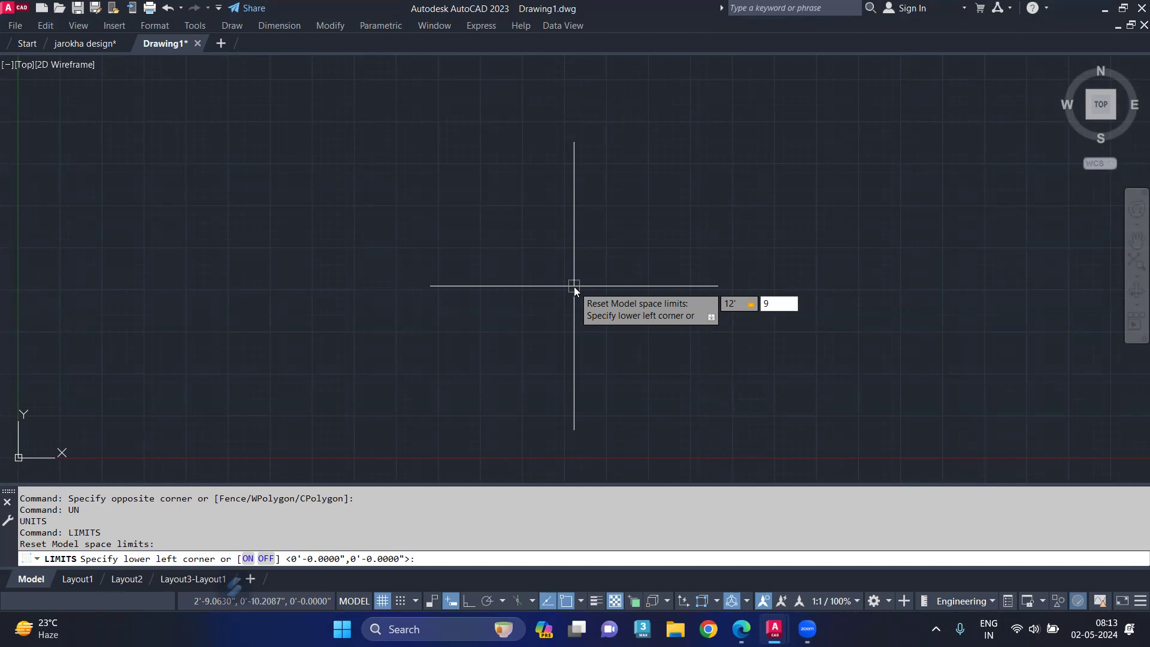
{"action": "key", "text": "Escape"}
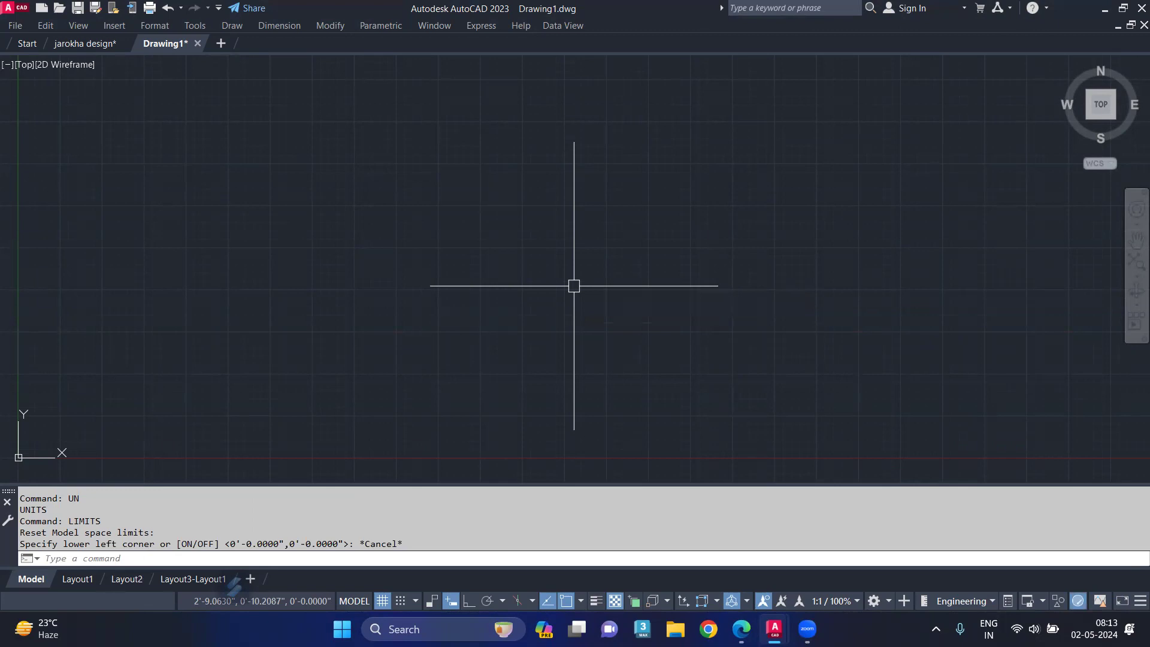
Set the model space limits from 0,0 to 12',9' and zoom to show the whole drawing area
{"action": "key", "text": "Return"}
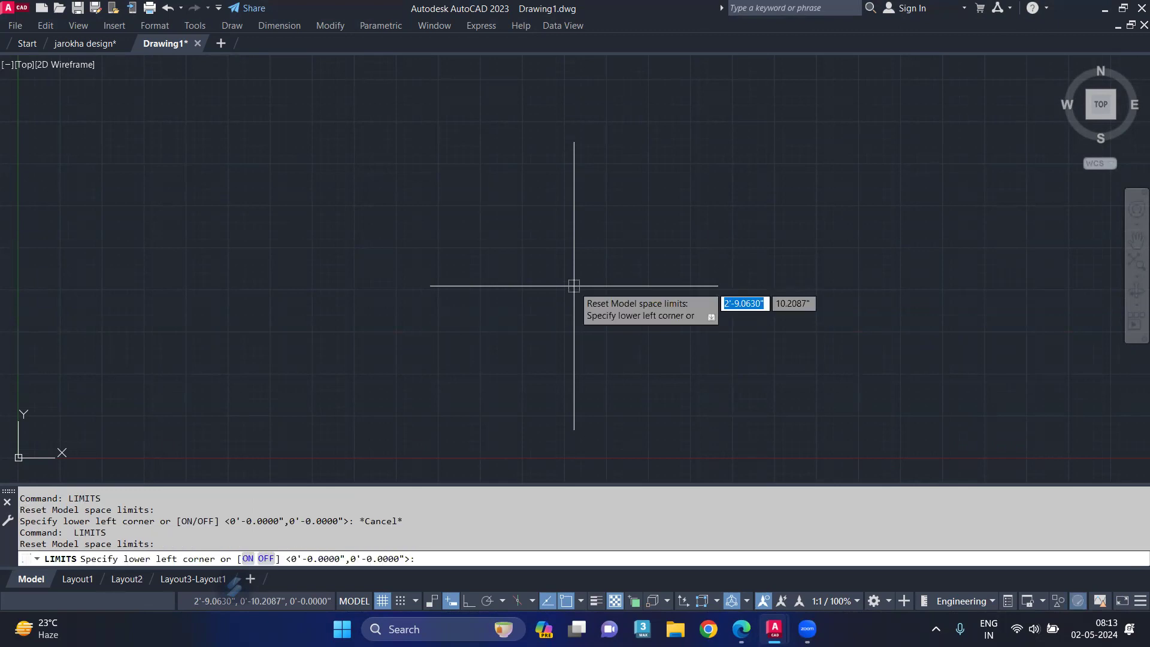
{"action": "type", "text": "0,0"}
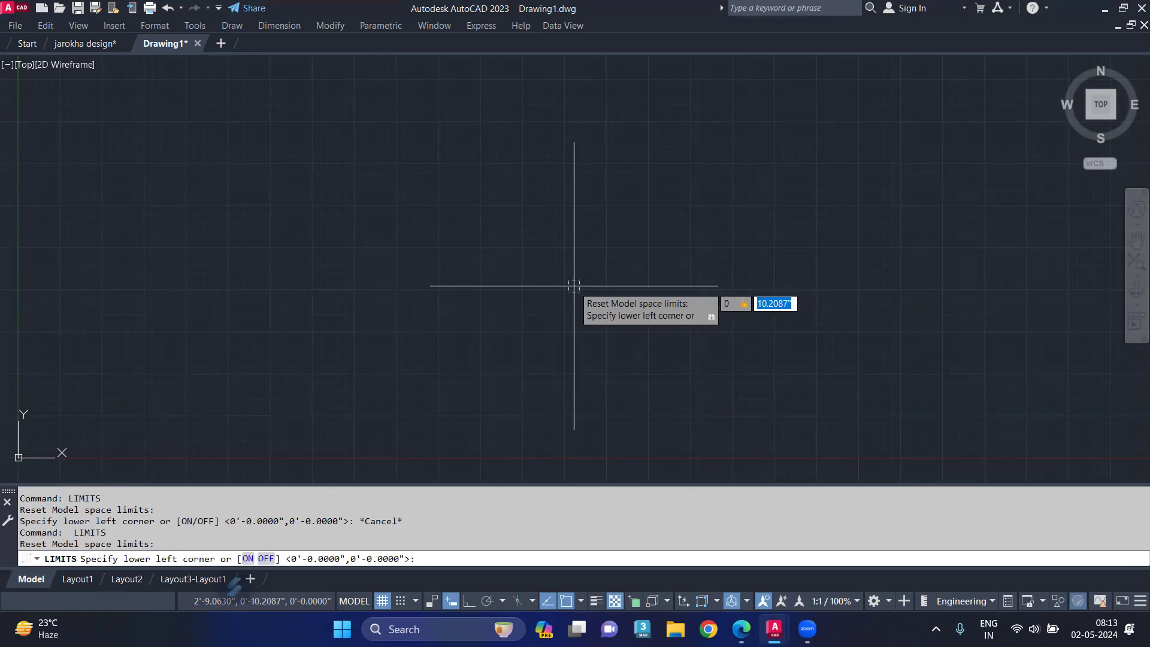
{"action": "key", "text": "Return"}
{"action": "type", "text": "12"}
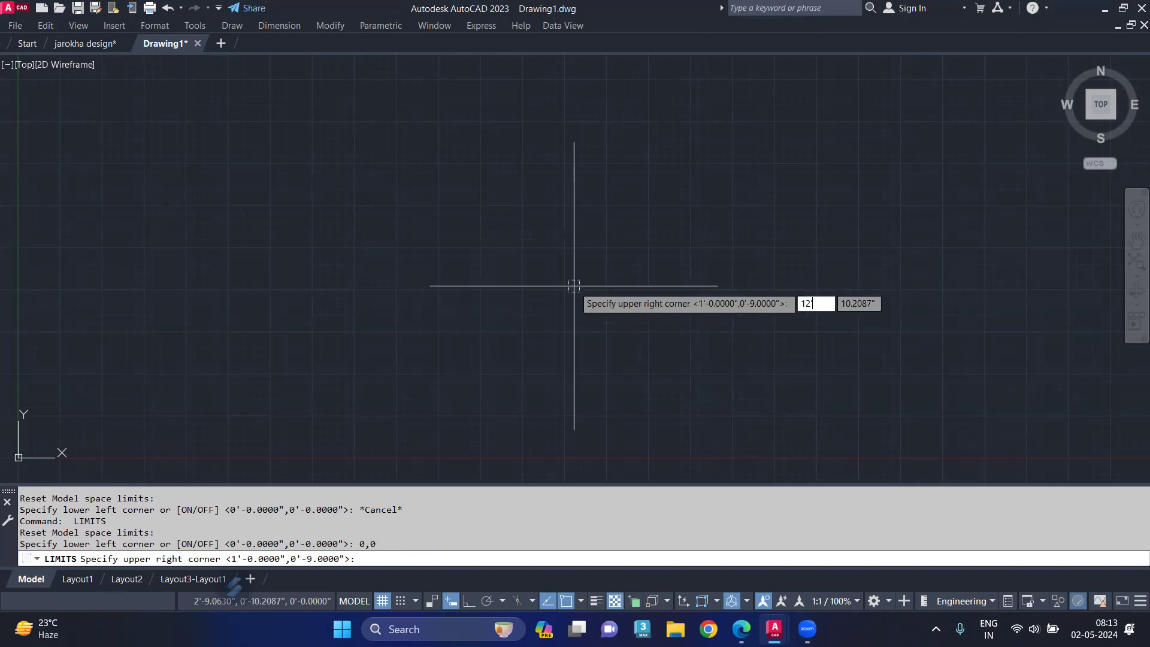
{"action": "type", "text": "',9'"}
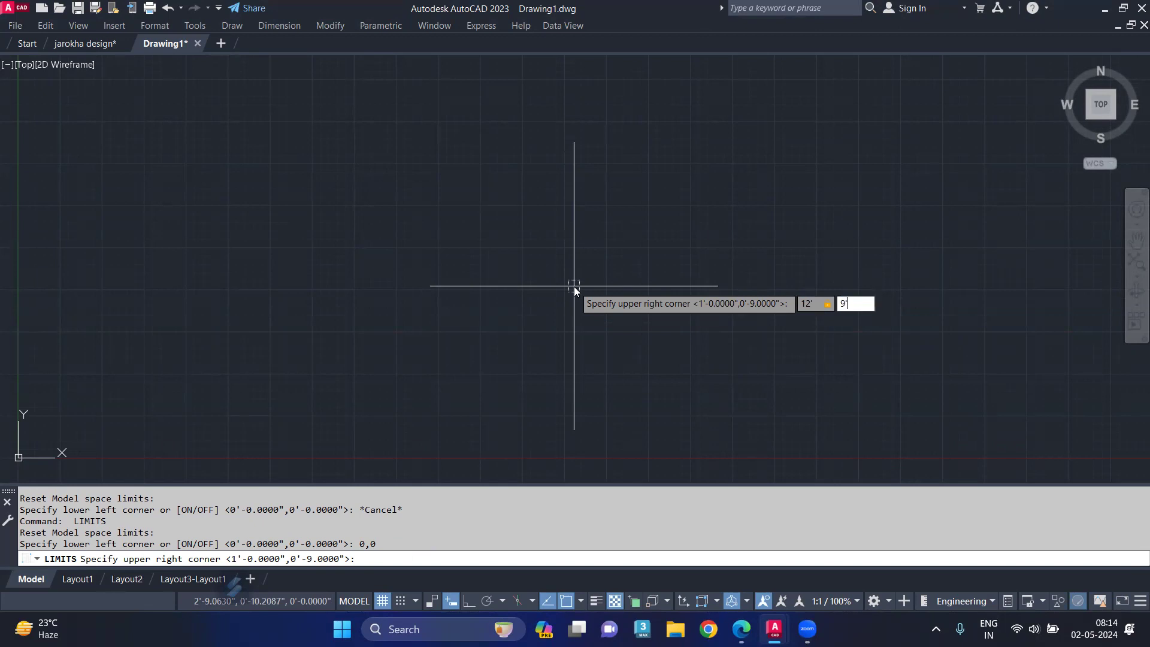
{"action": "key", "text": "Return"}
{"action": "type", "text": "z"}
{"action": "key", "text": "Return"}
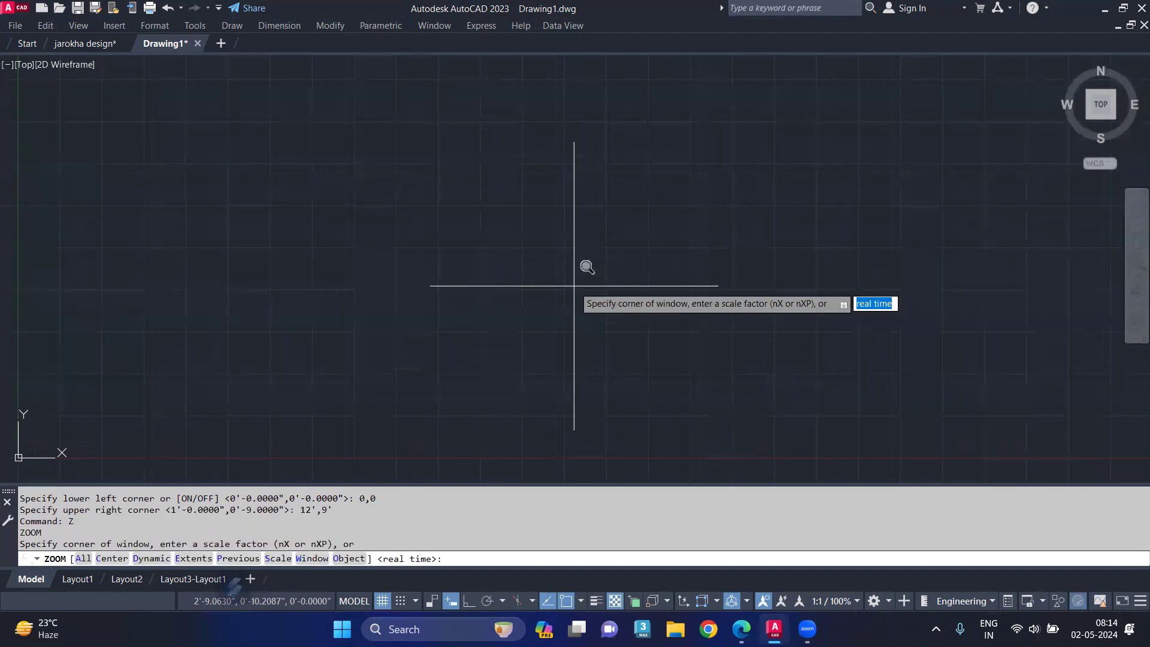
{"action": "type", "text": "a"}
{"action": "key", "text": "Return"}
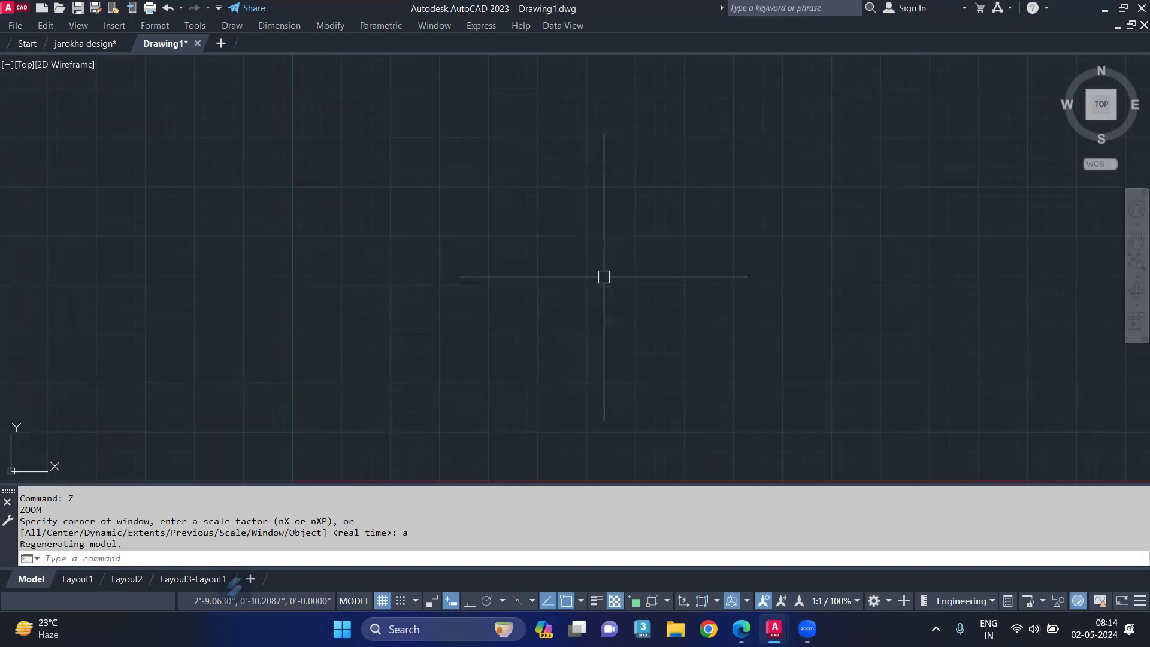
{"action": "scroll", "coordinate": [530, 321], "scroll_direction": "up", "scroll_amount": 2}
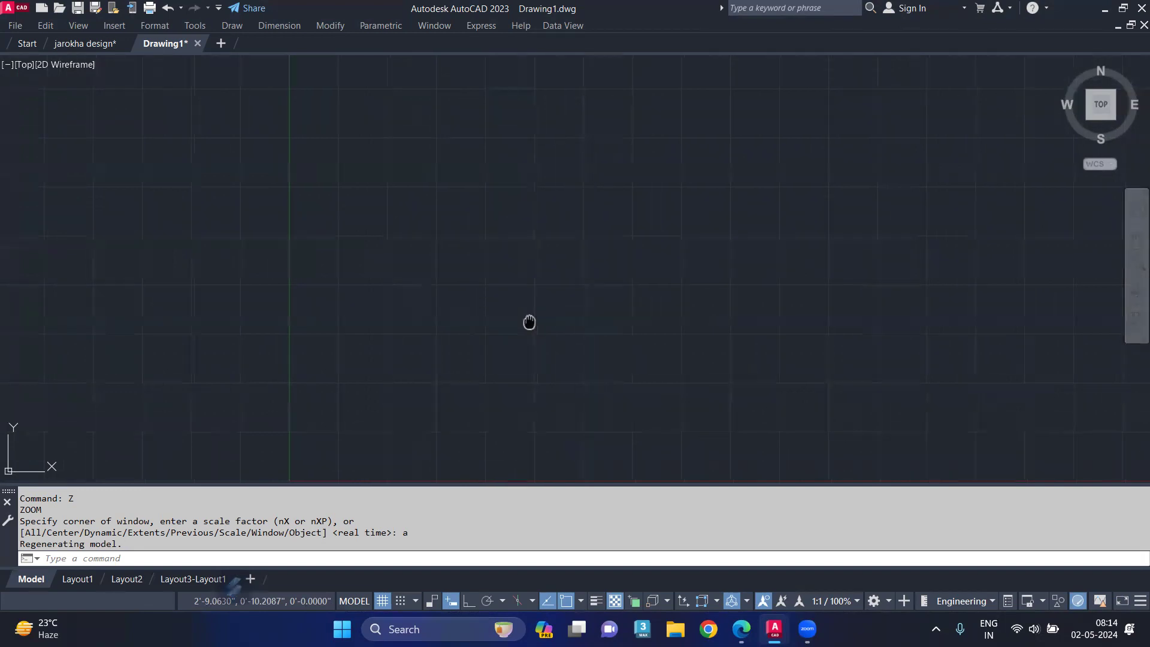
Switch to Google Chrome and open the saved profile that has a photo
{"action": "mouse_move", "coordinate": [770, 628]}
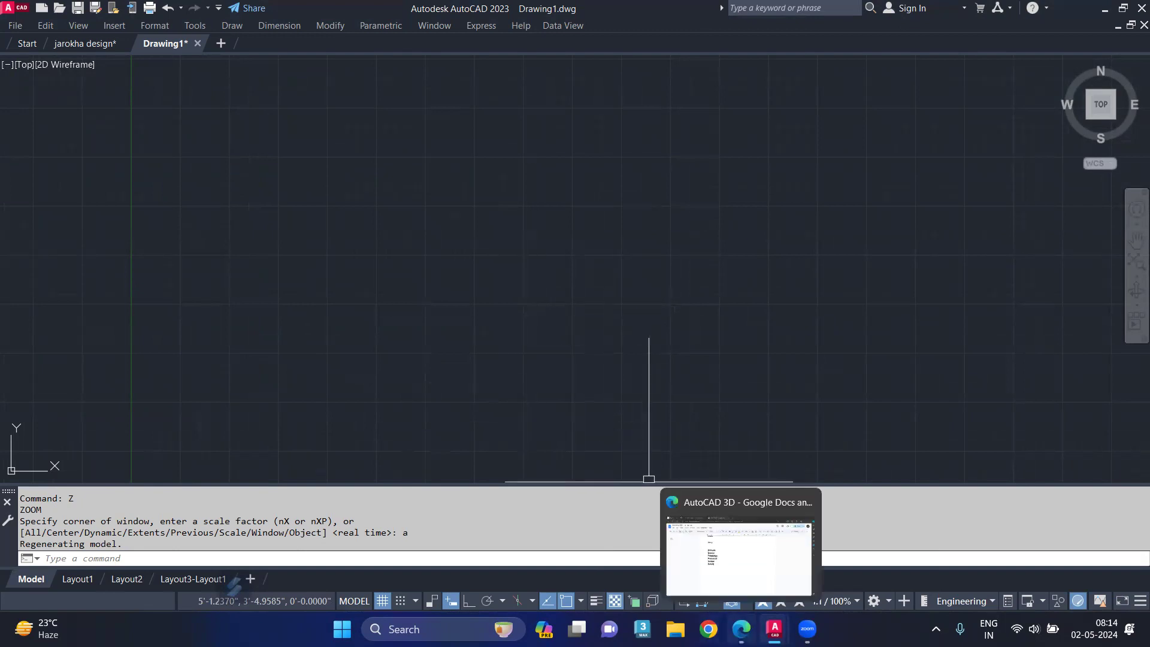
{"action": "left_click", "coordinate": [709, 629]}
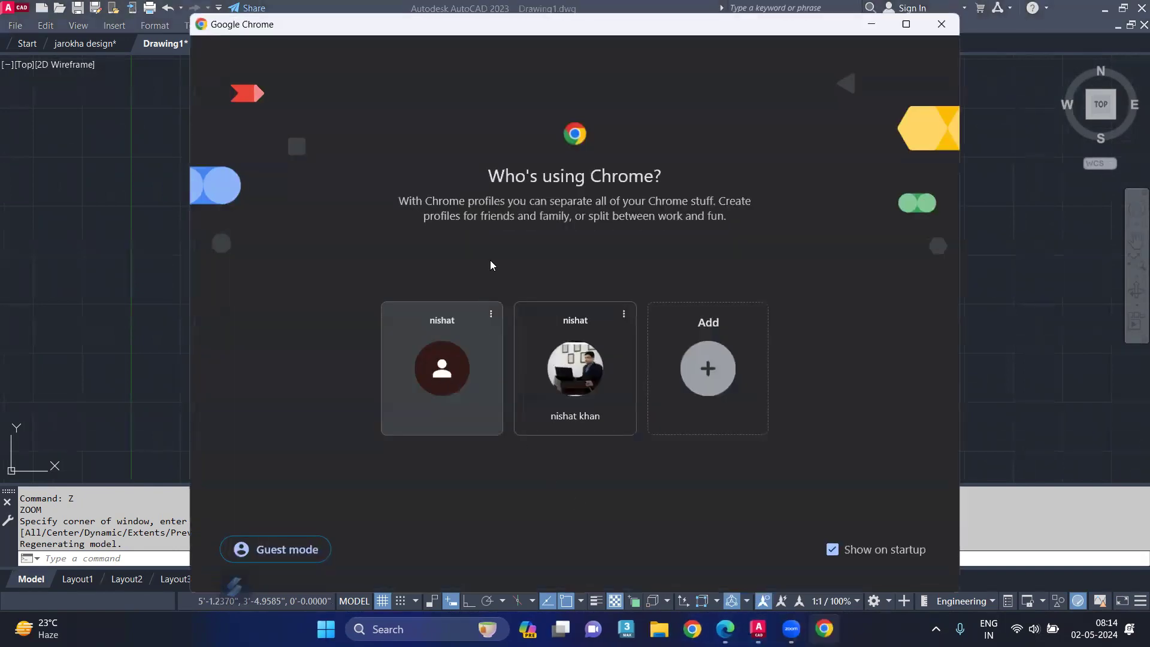
{"action": "left_click", "coordinate": [565, 388]}
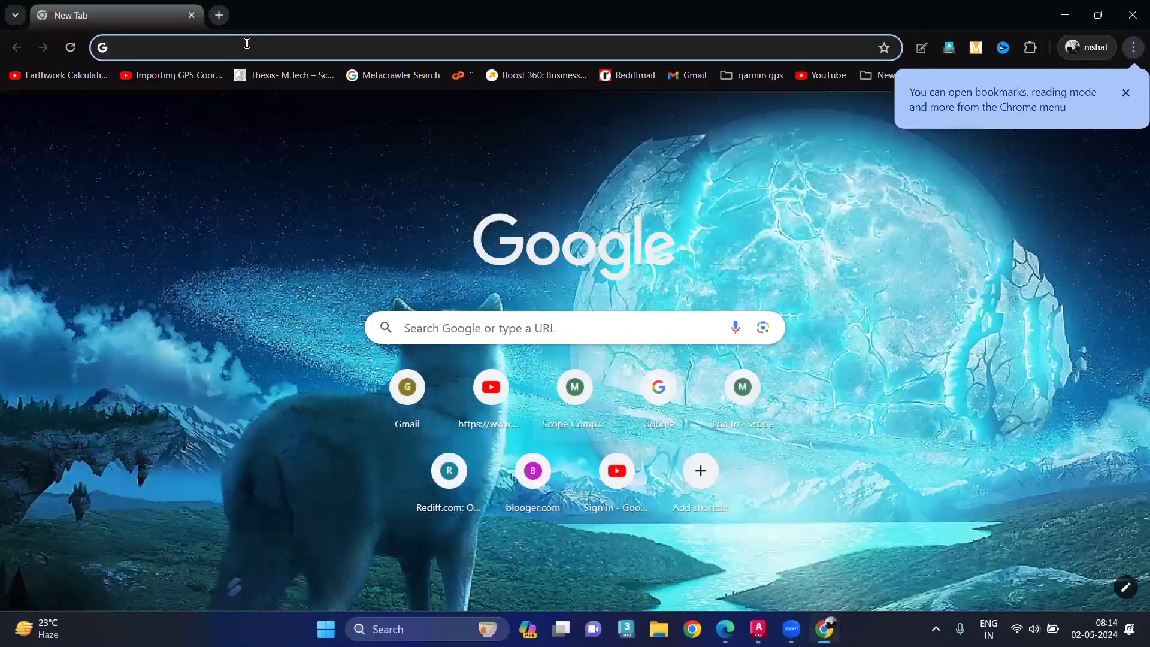
Search the web for "umbrella design in autocad"
{"action": "left_click", "coordinate": [248, 43]}
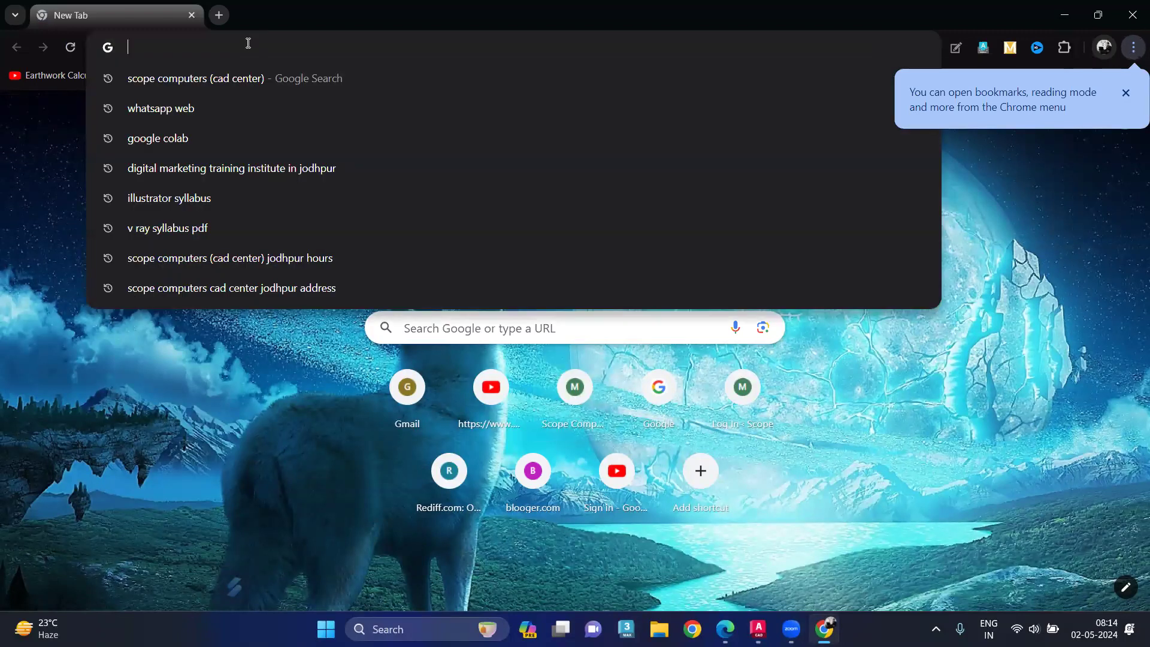
{"action": "type", "text": "uje"}
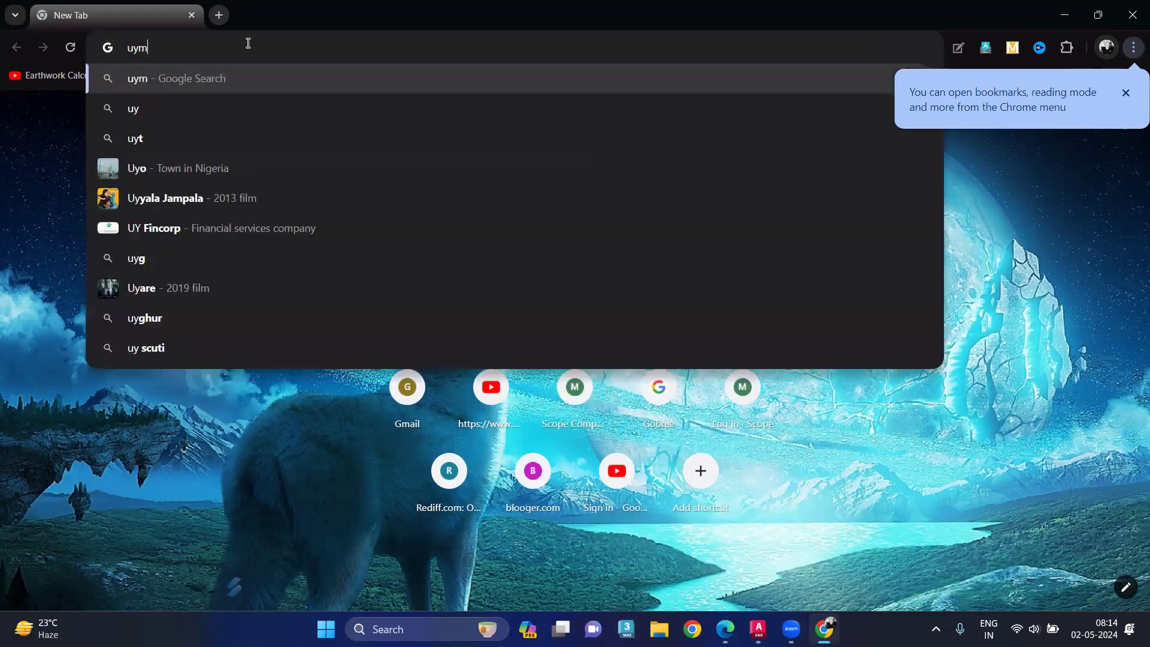
{"action": "key", "text": "BackSpace"}
{"action": "key", "text": "BackSpace"}
{"action": "type", "text": "mb"}
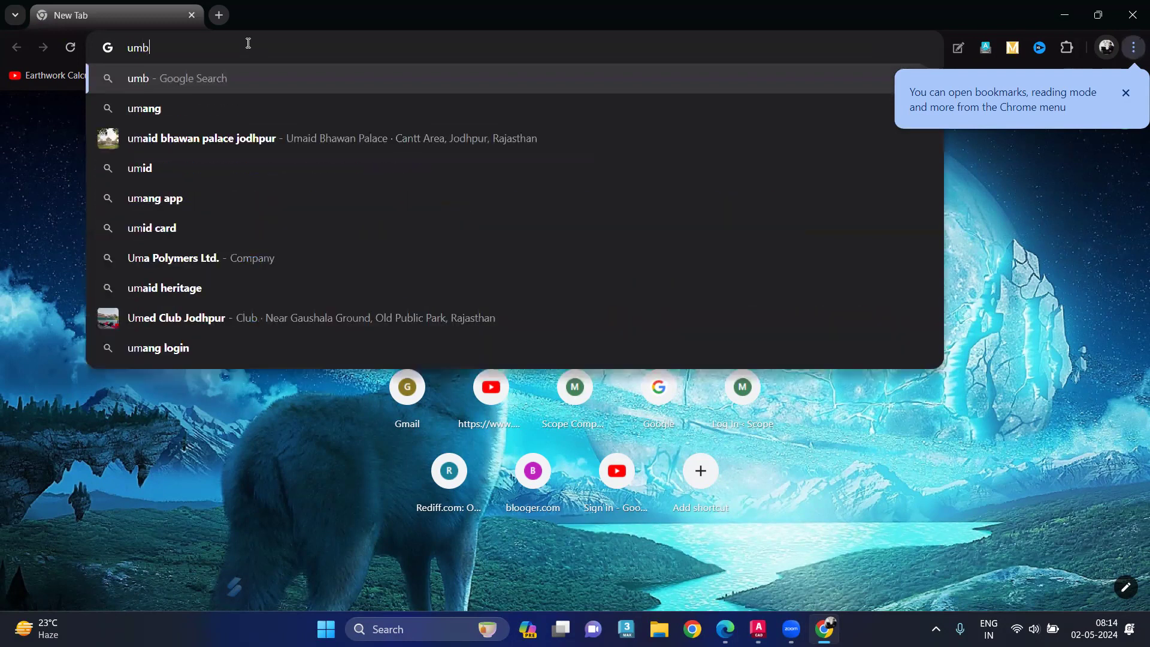
{"action": "type", "text": "erl"}
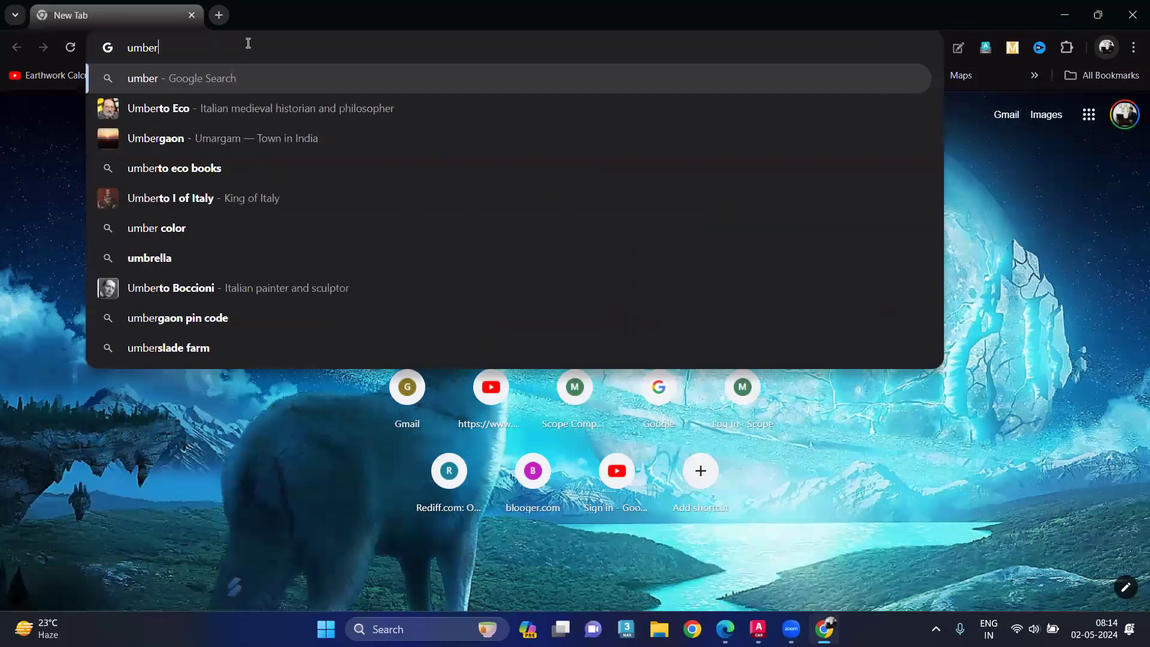
{"action": "key", "text": "BackSpace"}
{"action": "key", "text": "BackSpace"}
{"action": "key", "text": "BackSpace"}
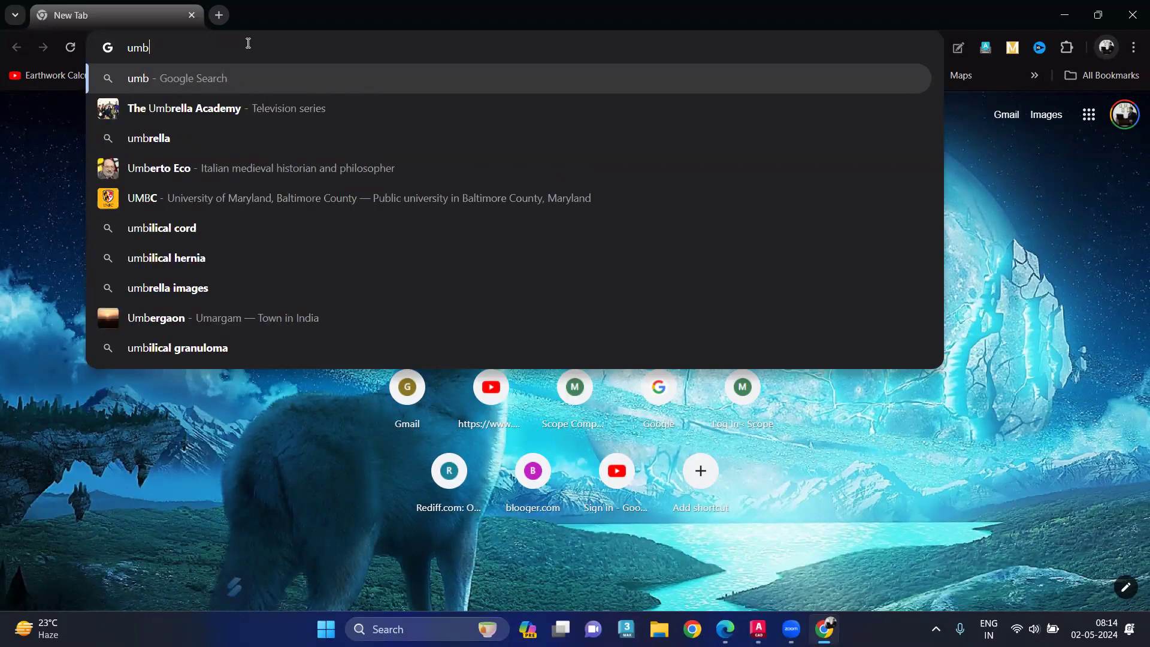
{"action": "type", "text": "rella"}
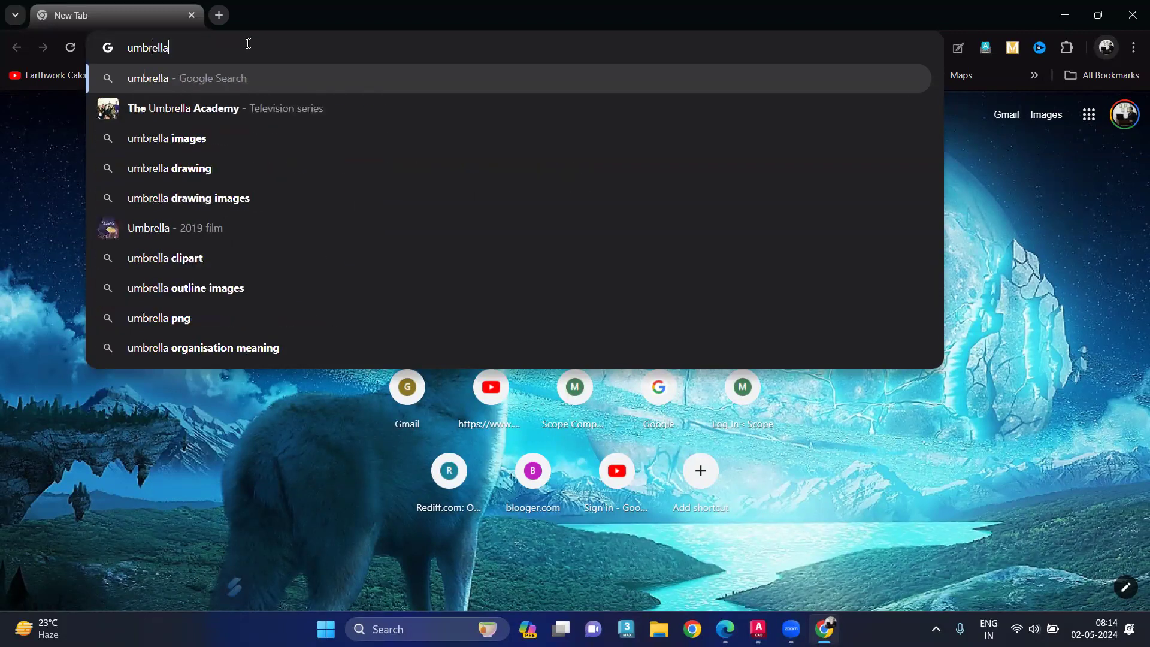
{"action": "type", "text": " desi"}
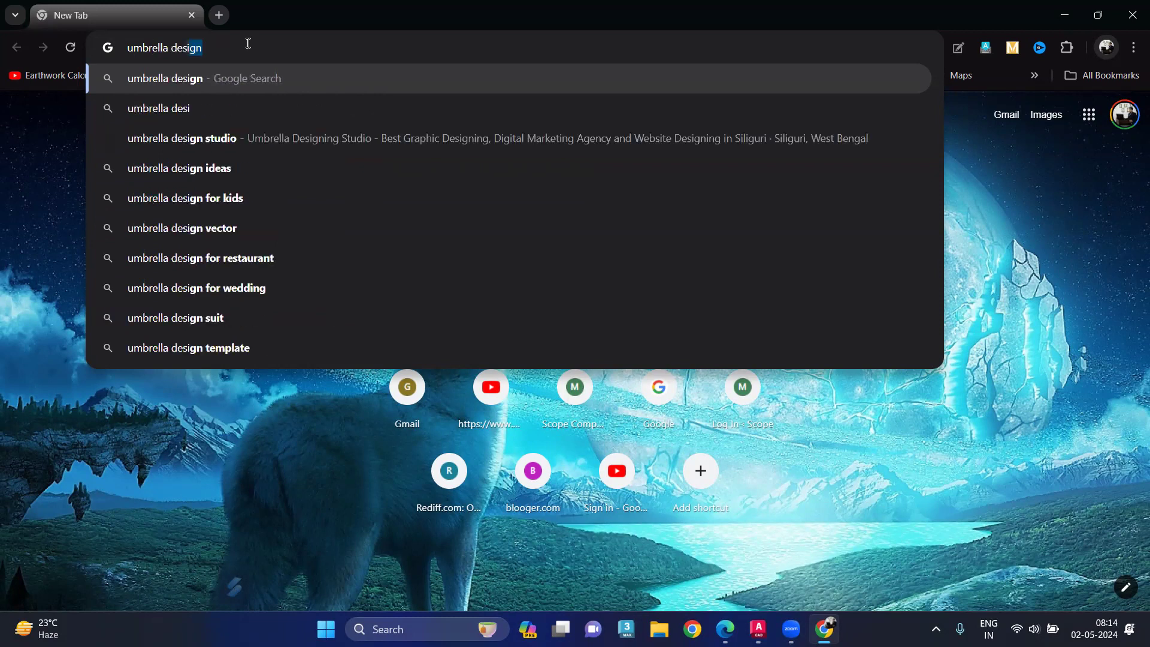
{"action": "type", "text": "gn in a"}
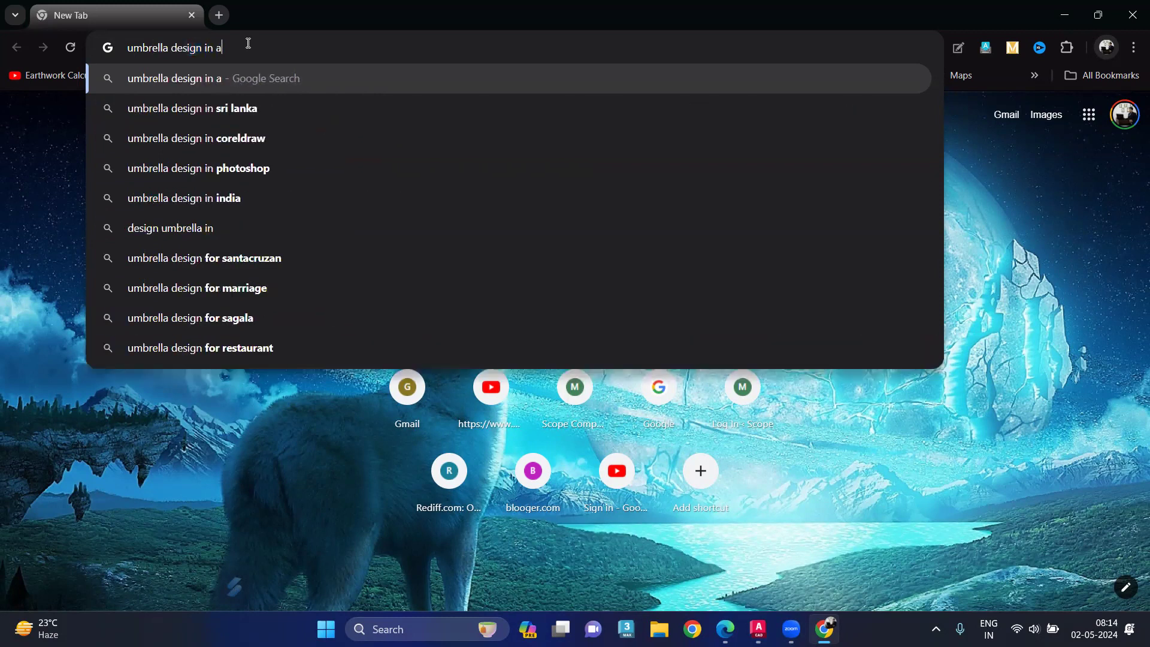
{"action": "type", "text": "utocasd"}
{"action": "key", "text": "Return"}
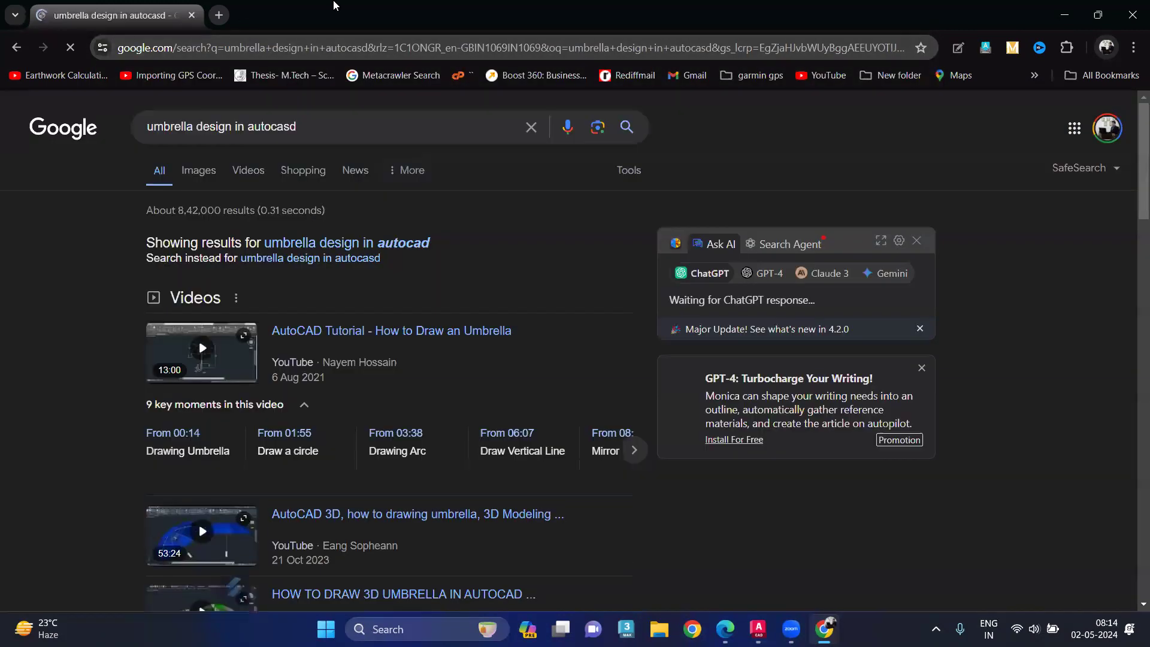
Show the image results and look through them for an umbrella drawing to use as reference
{"action": "left_click", "coordinate": [189, 171]}
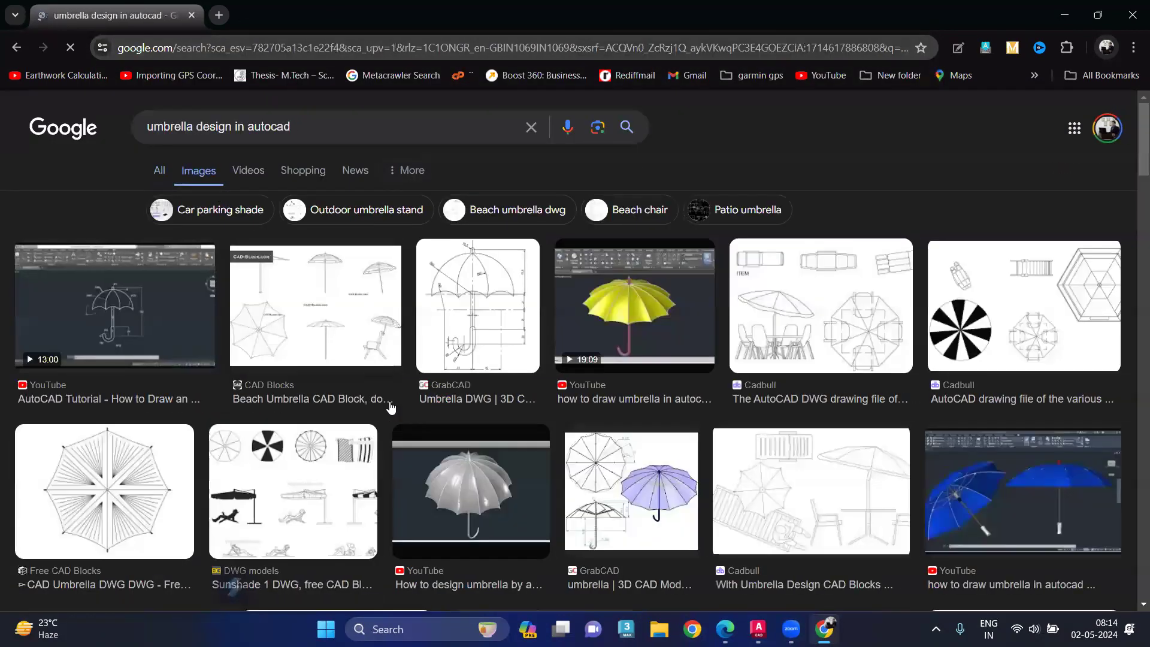
{"action": "scroll", "coordinate": [439, 404], "scroll_direction": "down", "scroll_amount": 3}
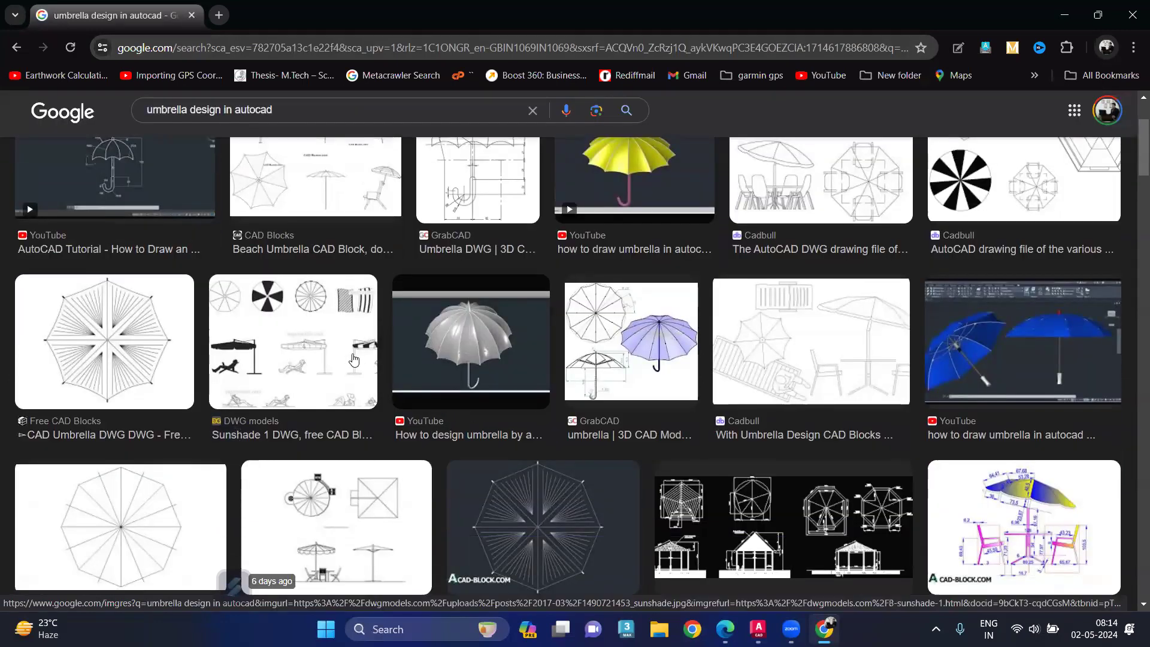
{"action": "scroll", "coordinate": [354, 360], "scroll_direction": "down", "scroll_amount": 2}
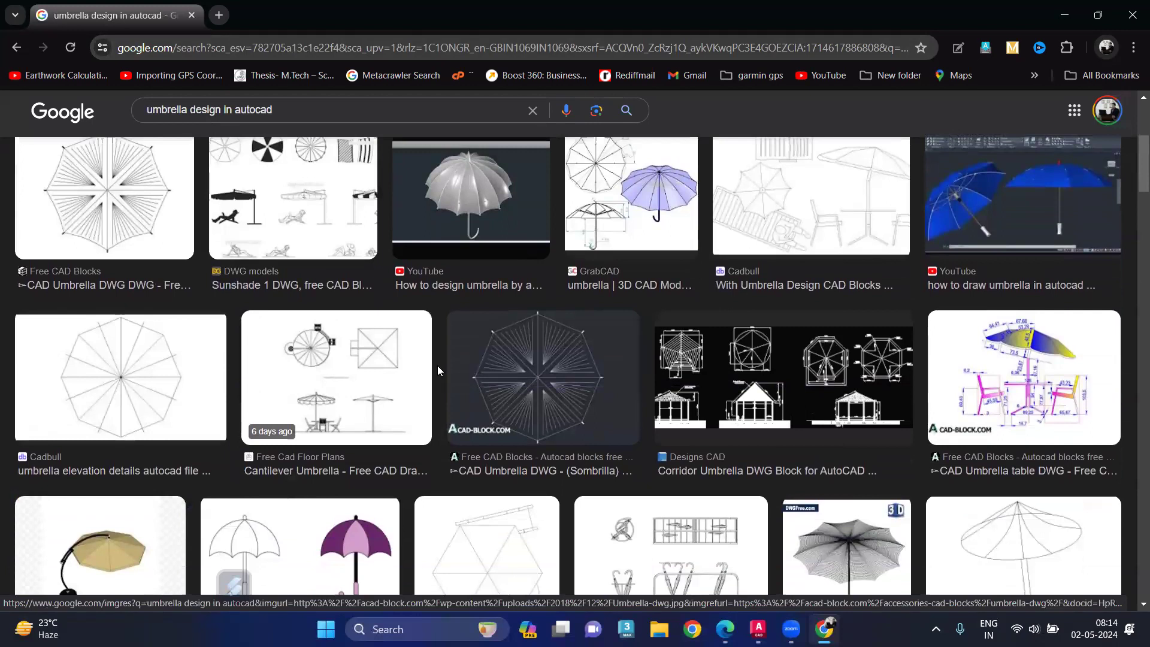
{"action": "scroll", "coordinate": [437, 370], "scroll_direction": "down", "scroll_amount": 1}
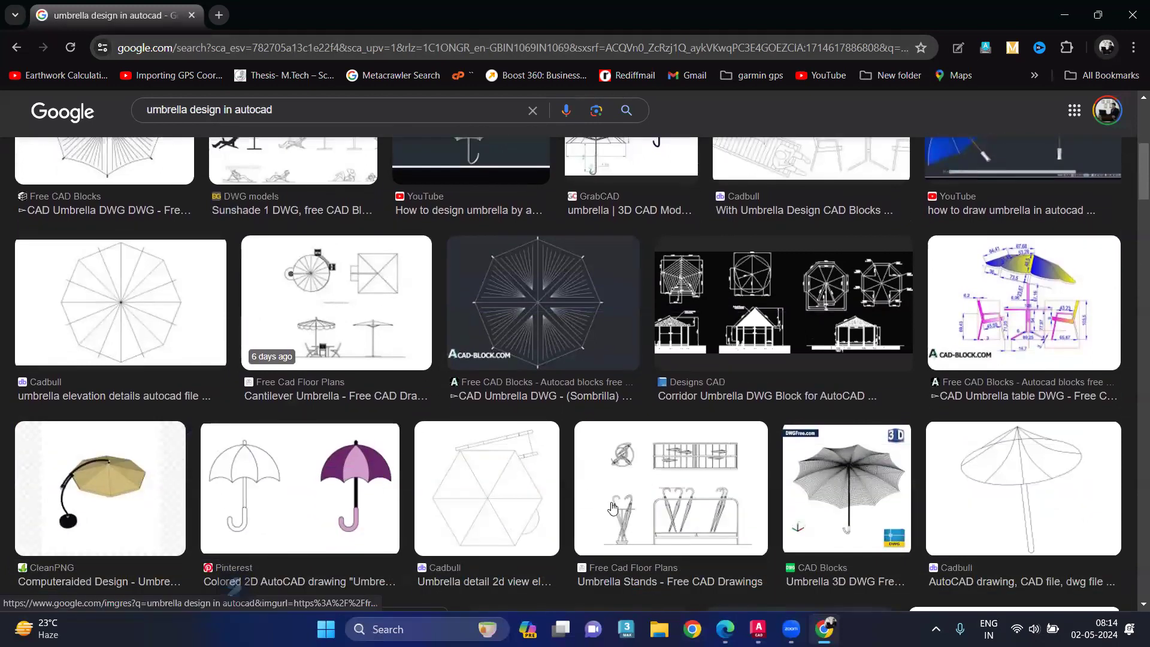
Switch to Drawing1.dwg in AutoCAD and draw a circle with a 3' radius in the drawing area
{"action": "mouse_move", "coordinate": [758, 629]}
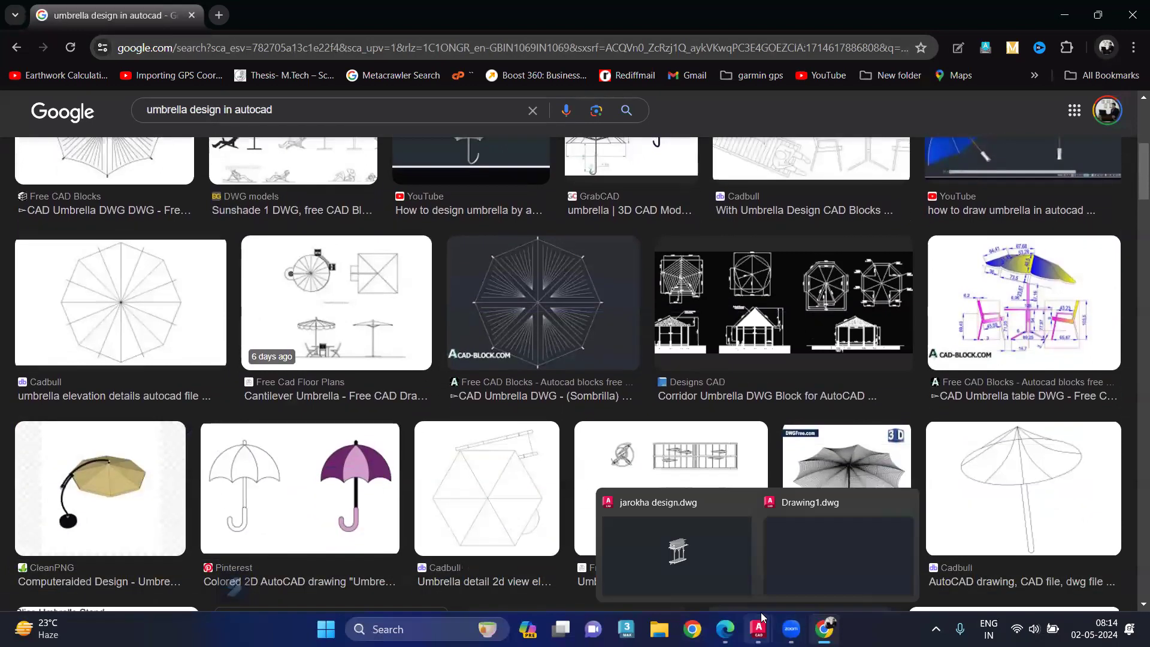
{"action": "left_click", "coordinate": [800, 556]}
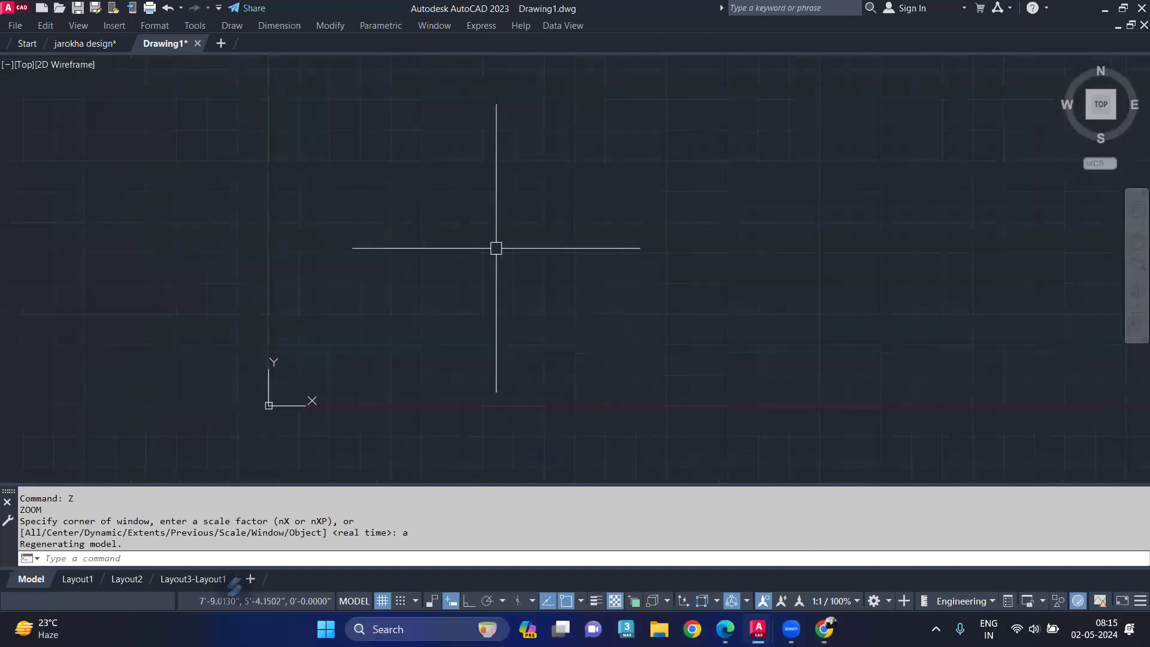
{"action": "type", "text": "c"}
{"action": "key", "text": "Return"}
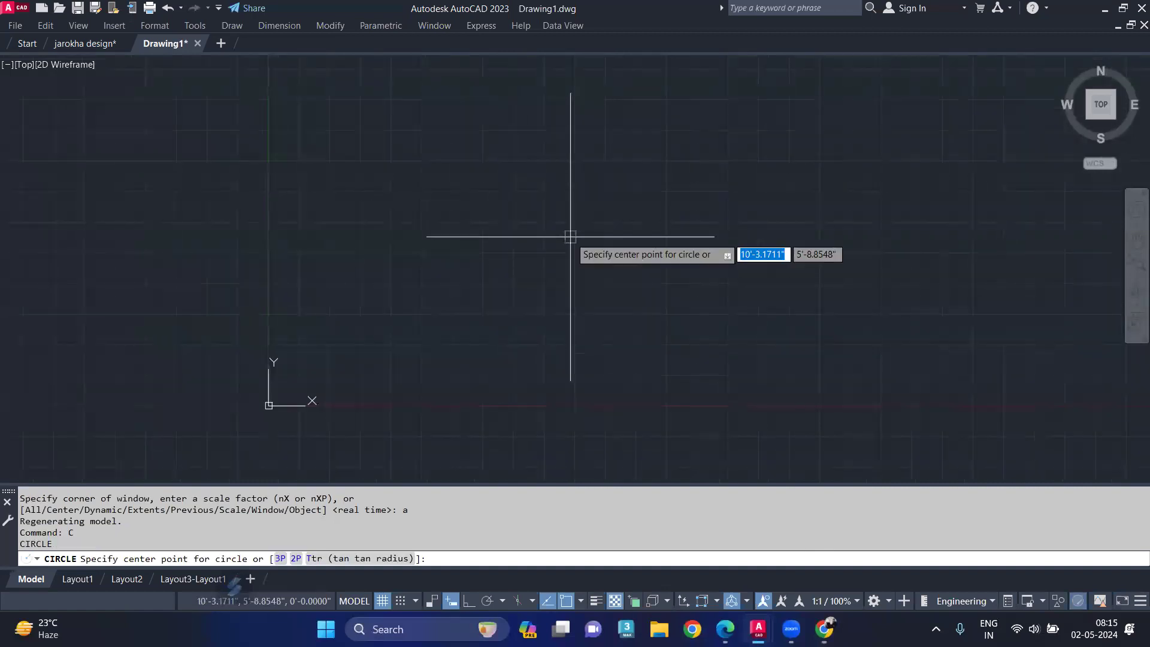
{"action": "left_click", "coordinate": [683, 210]}
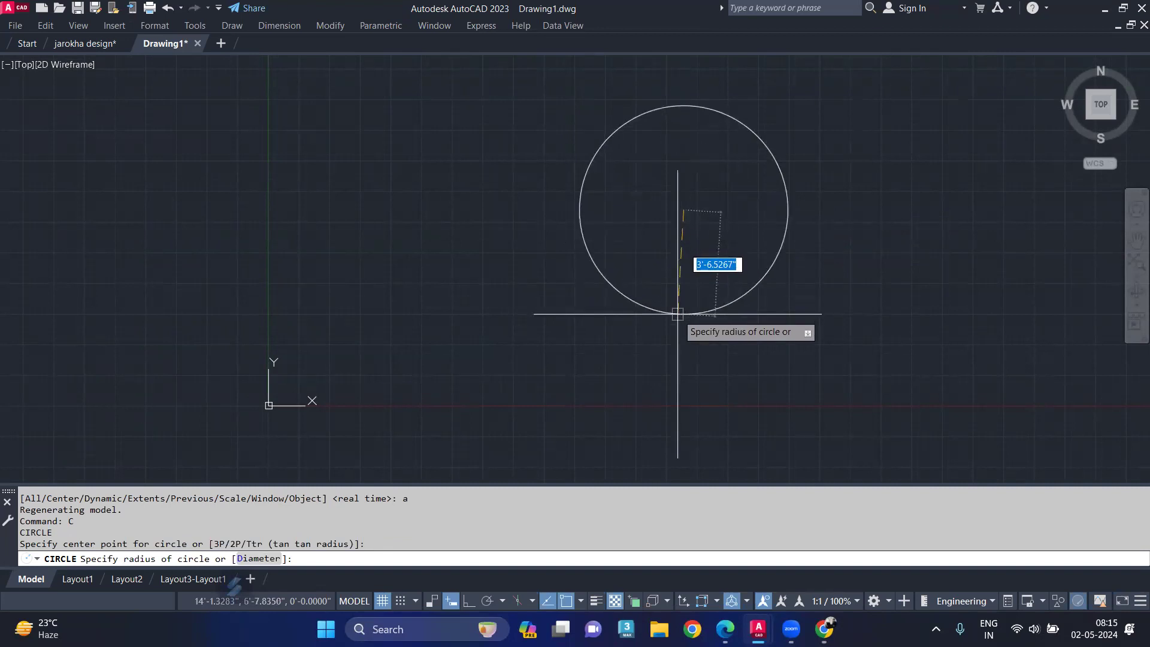
{"action": "type", "text": "3"}
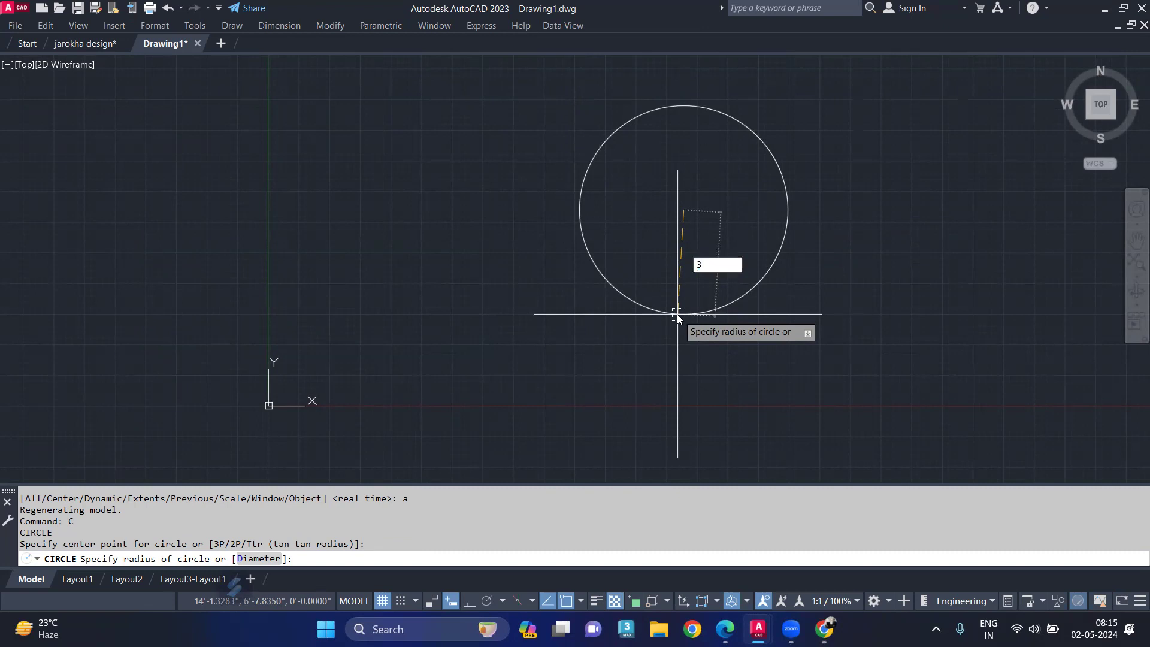
{"action": "key", "text": "Return"}
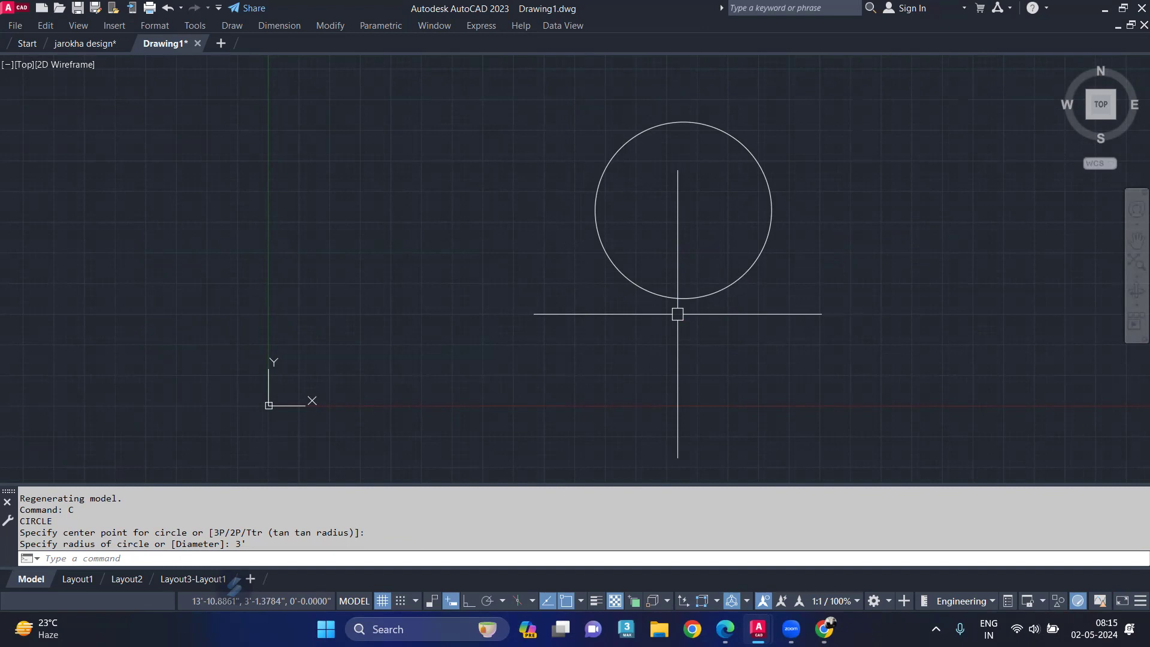
Change the view to SW Isometric
{"action": "type", "text": "-V"}
{"action": "key", "text": "Return"}
{"action": "type", "text": "sw"}
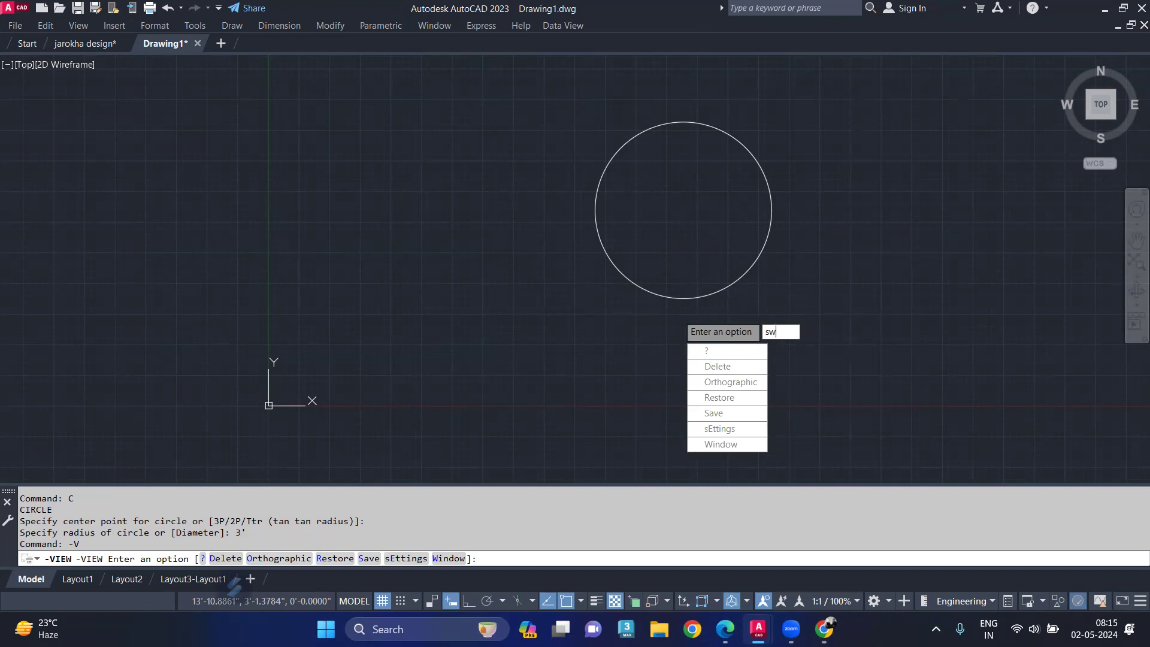
{"action": "key", "text": "Return"}
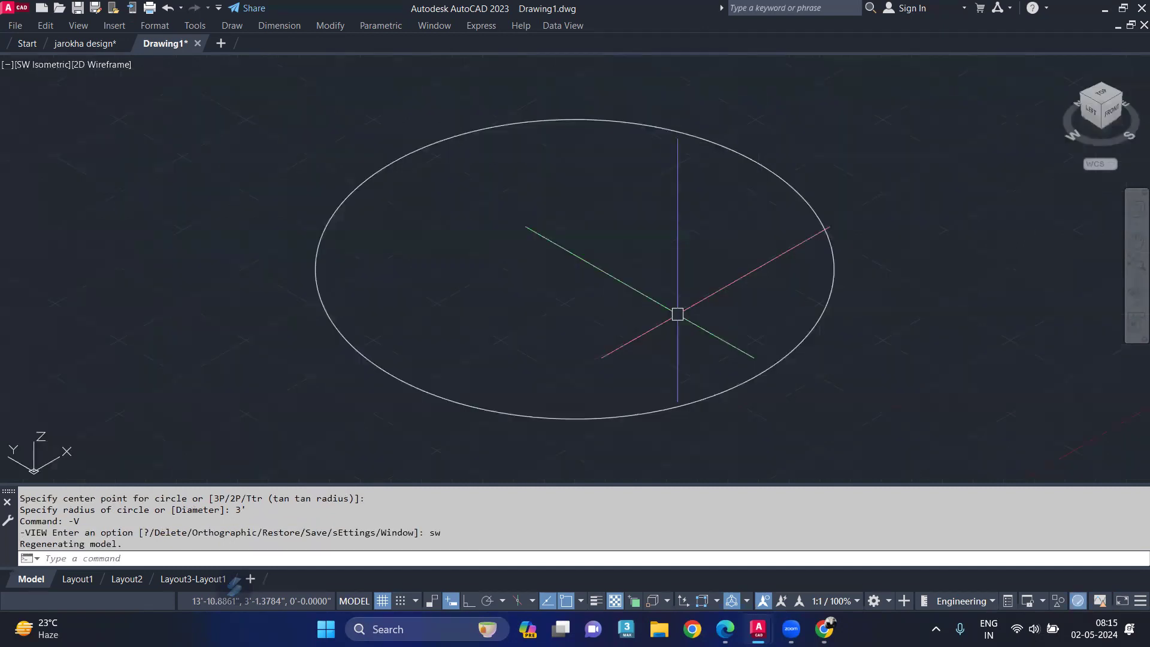
Rotate the UCS 90 degrees about the X axis
{"action": "type", "text": "UCS"}
{"action": "key", "text": "Return"}
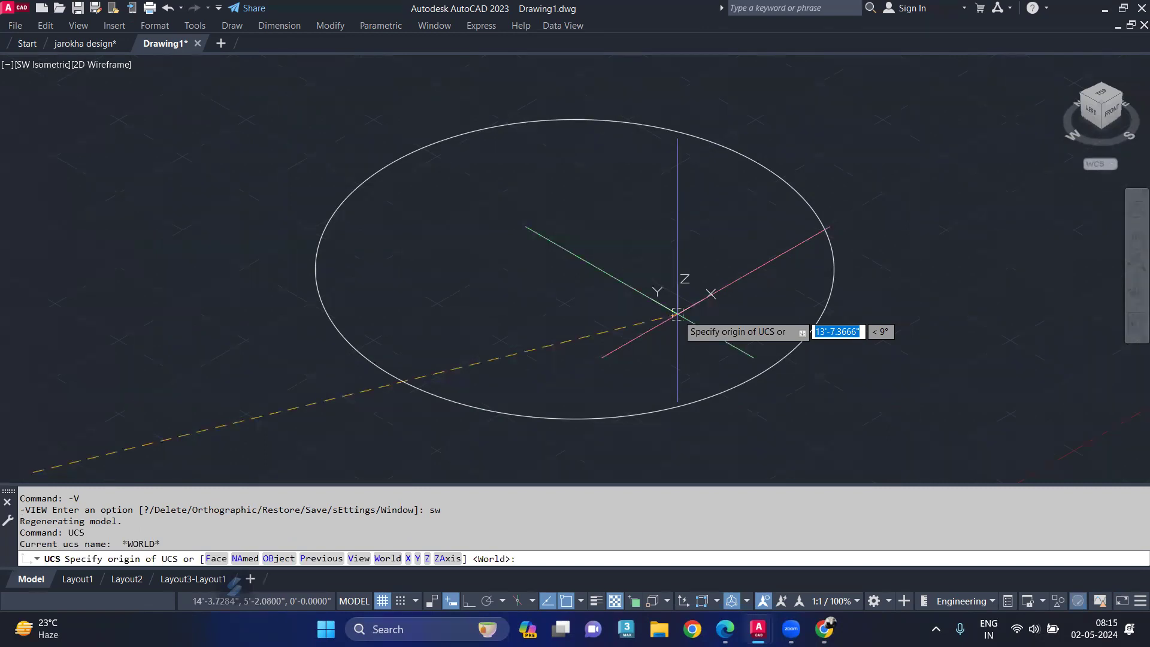
{"action": "type", "text": "x"}
{"action": "key", "text": "Return"}
{"action": "type", "text": "90"}
{"action": "key", "text": "Return"}
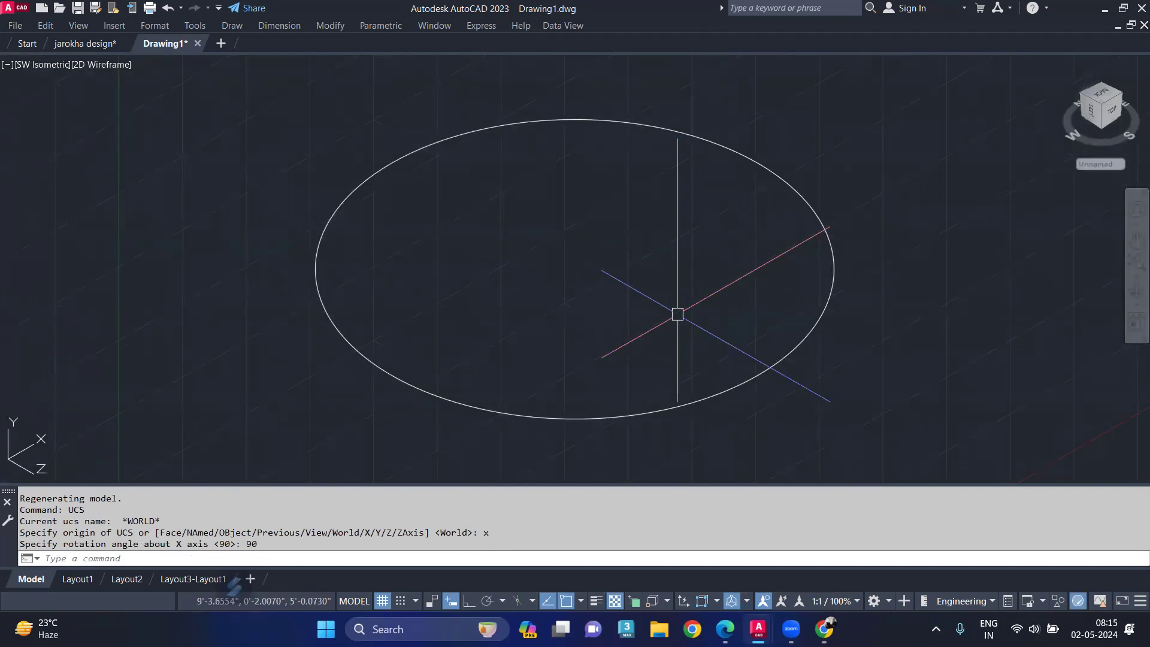
With Ortho on, draw a 3' line from the circle's center along the negative X direction to its edge
{"action": "type", "text": "L"}
{"action": "key", "text": "Return"}
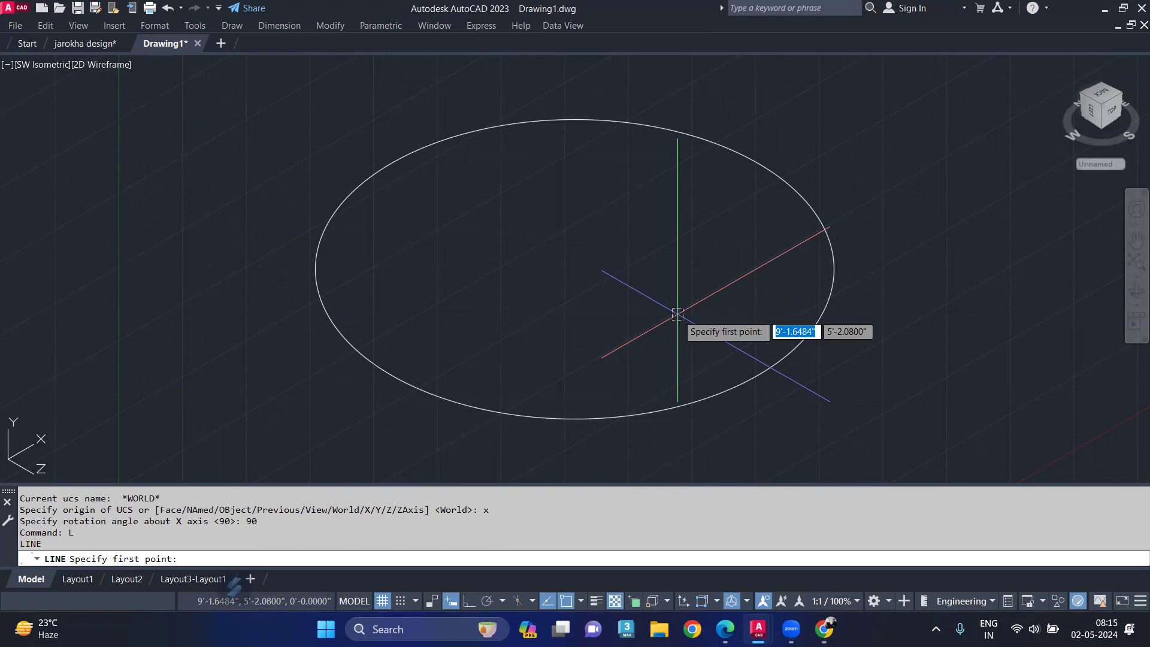
{"action": "left_click", "coordinate": [574, 269]}
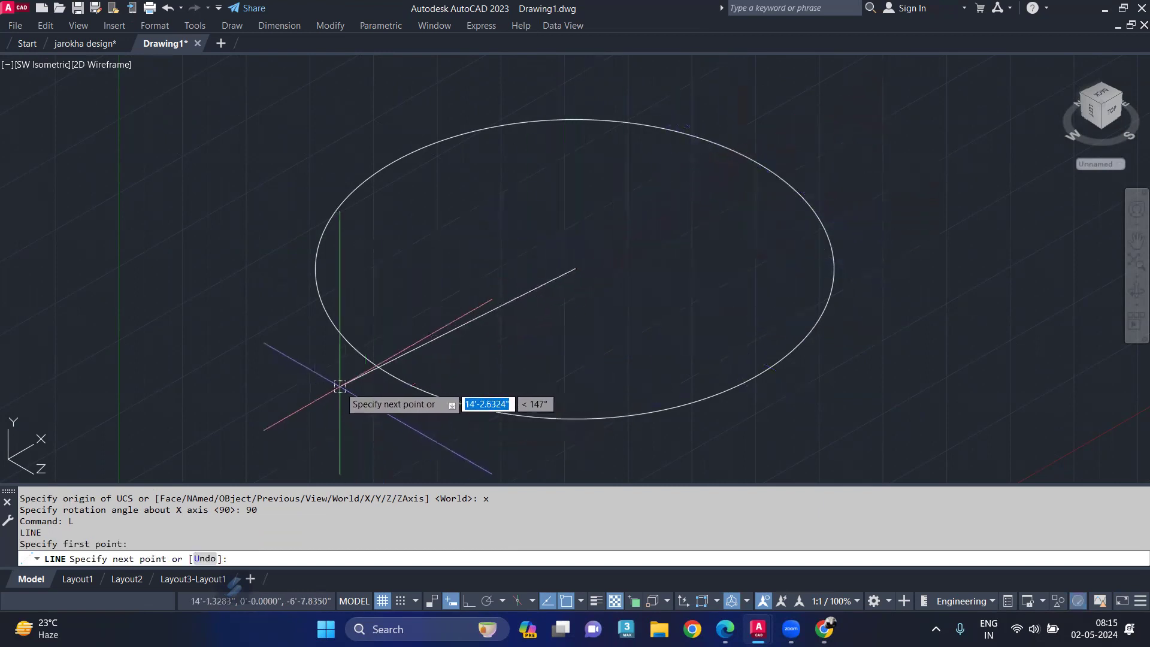
{"action": "key", "text": "F8"}
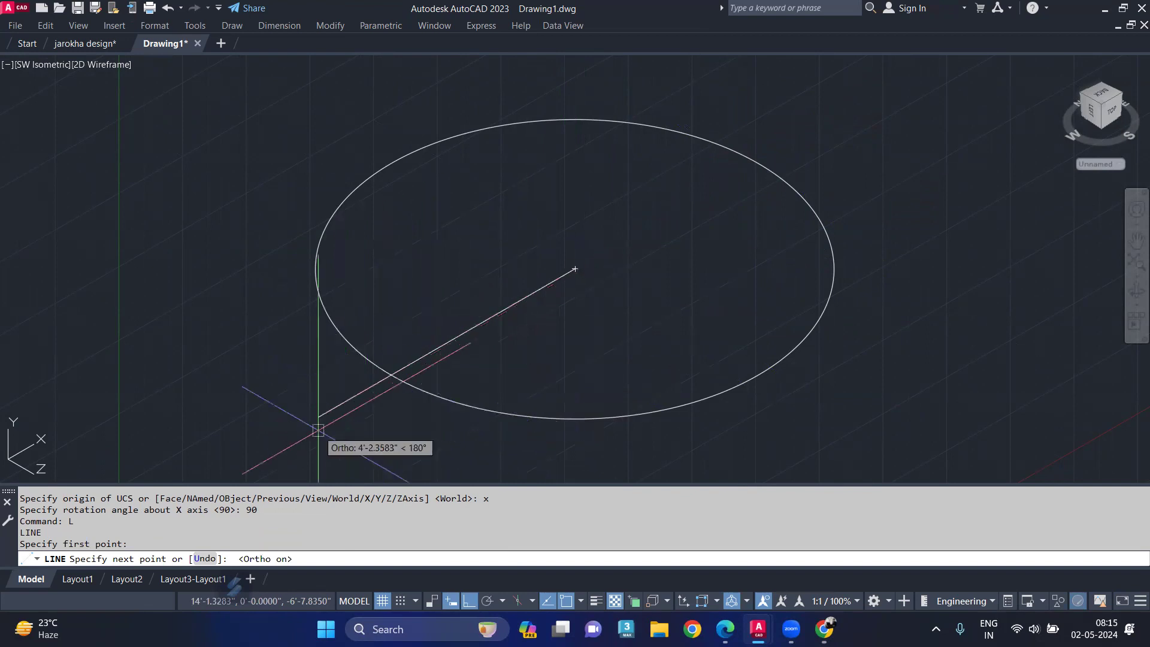
{"action": "type", "text": "3'"}
{"action": "key", "text": "Return"}
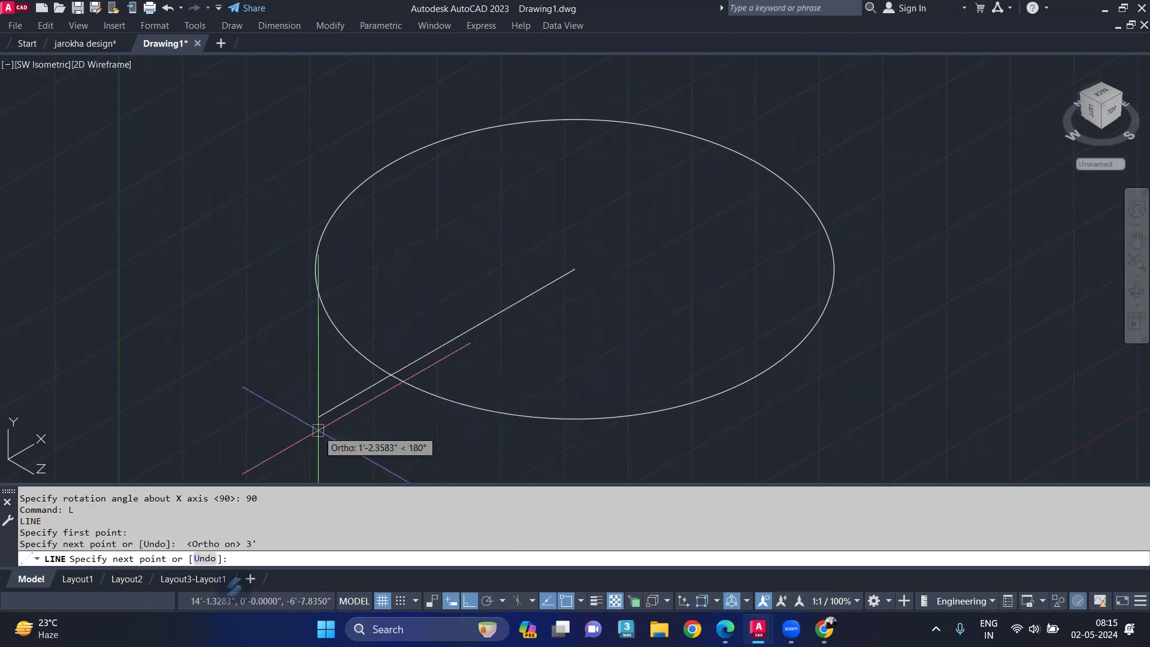
{"action": "key", "text": "Return"}
Draw a 3' vertical line upward from the circle's center
{"action": "type", "text": "L"}
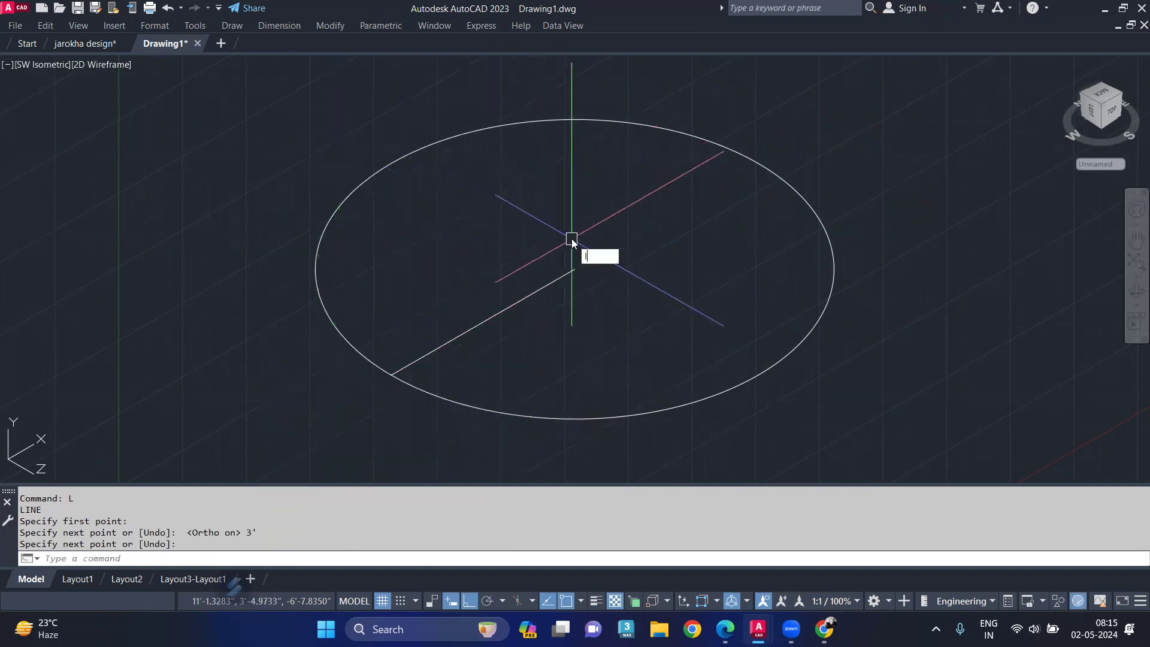
{"action": "key", "text": "Return"}
{"action": "left_click", "coordinate": [575, 268]}
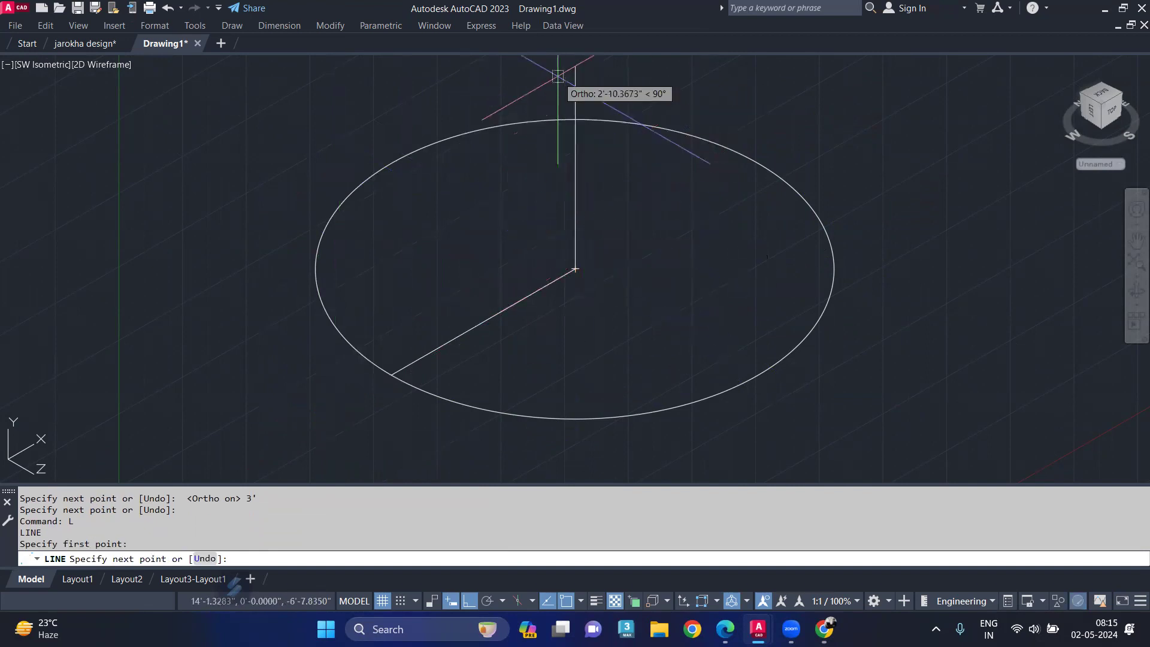
{"action": "type", "text": "3'"}
{"action": "key", "text": "Return"}
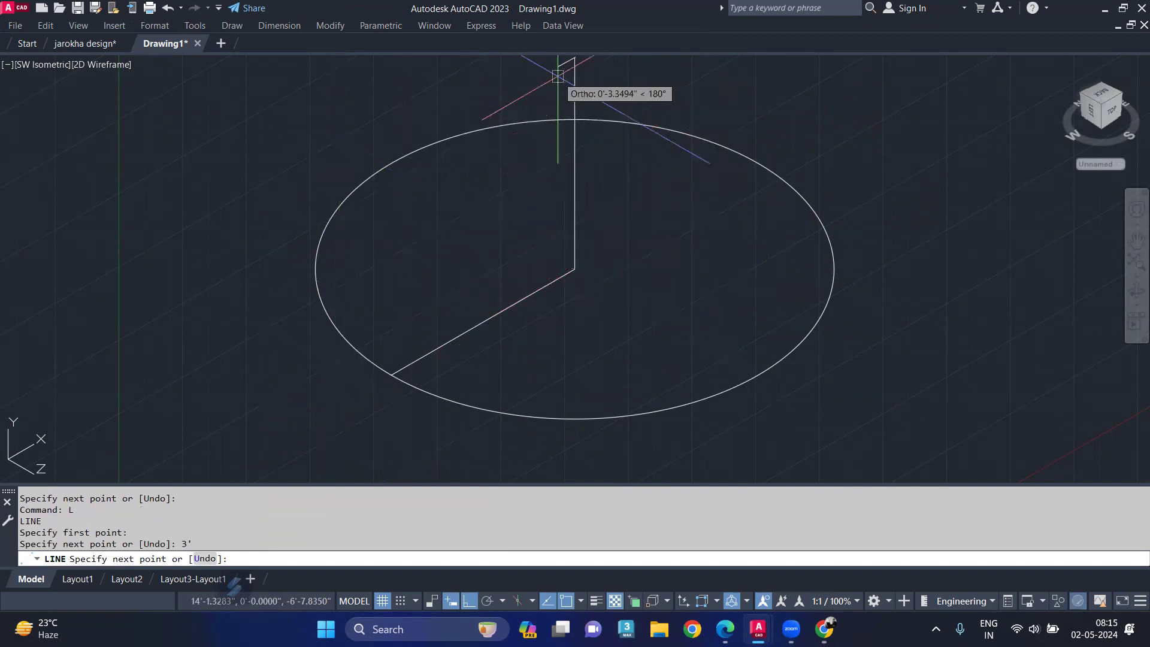
{"action": "key", "text": "Return"}
With Ortho off, draw a three-point arc bulging outward from the radius line's end on the circle to the vertical line's top
{"action": "scroll", "coordinate": [479, 187], "scroll_direction": "down", "scroll_amount": 2}
{"action": "middle_click_drag", "start_coordinate": [477, 195], "coordinate": [408, 209]}
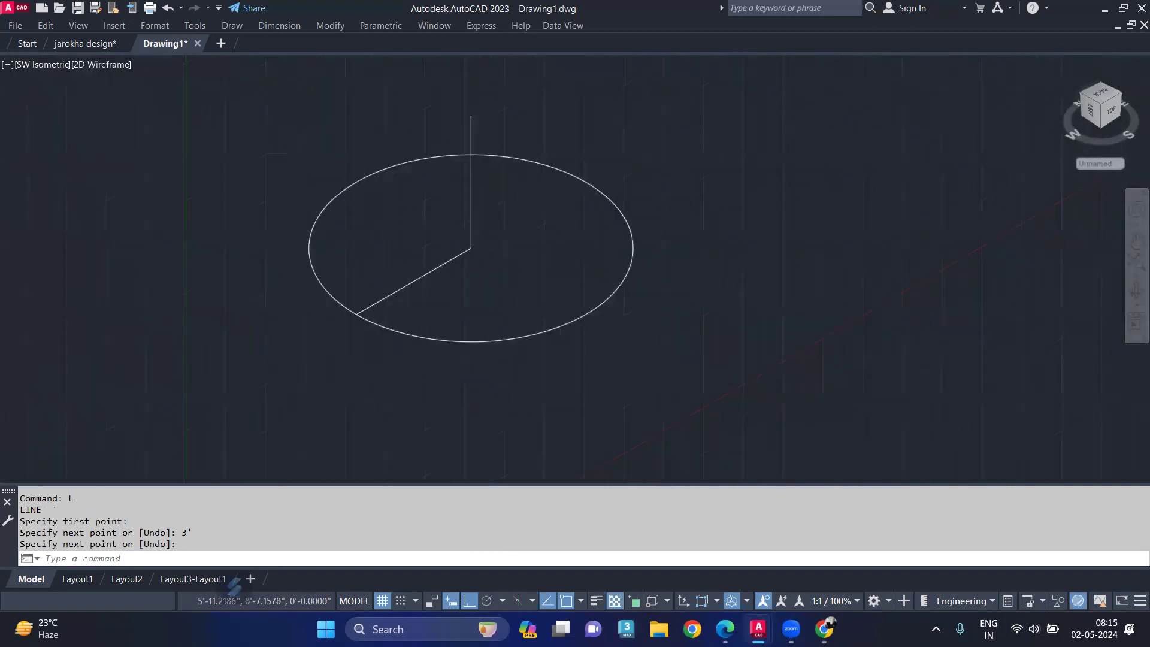
{"action": "type", "text": "A"}
{"action": "key", "text": "Return"}
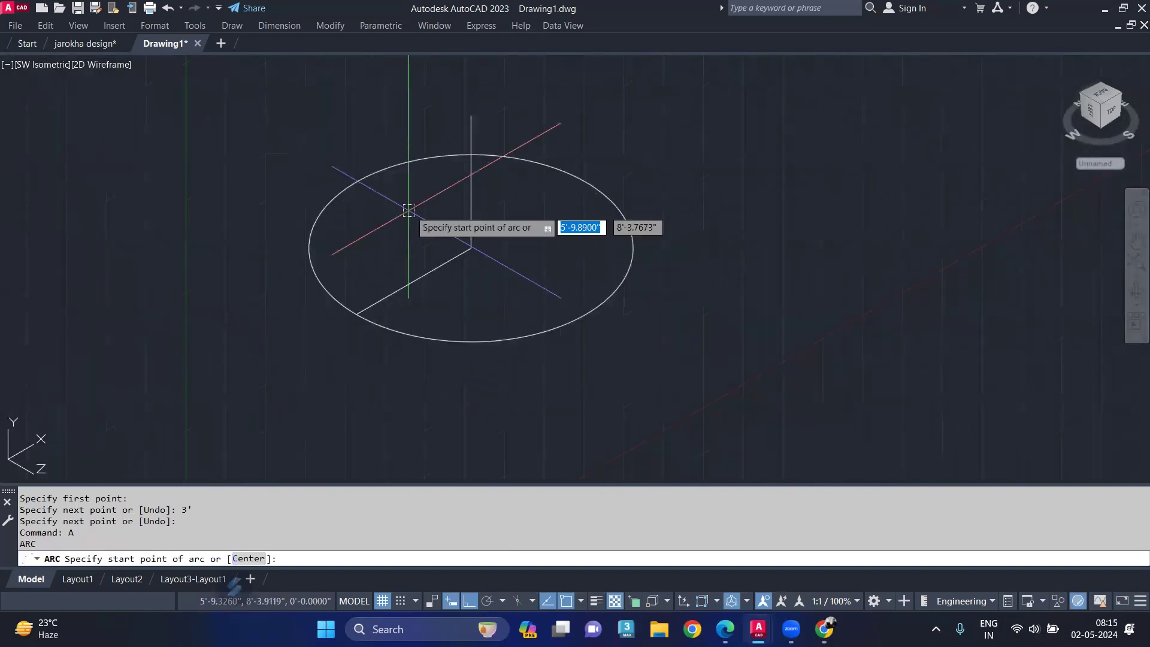
{"action": "left_click", "coordinate": [357, 313]}
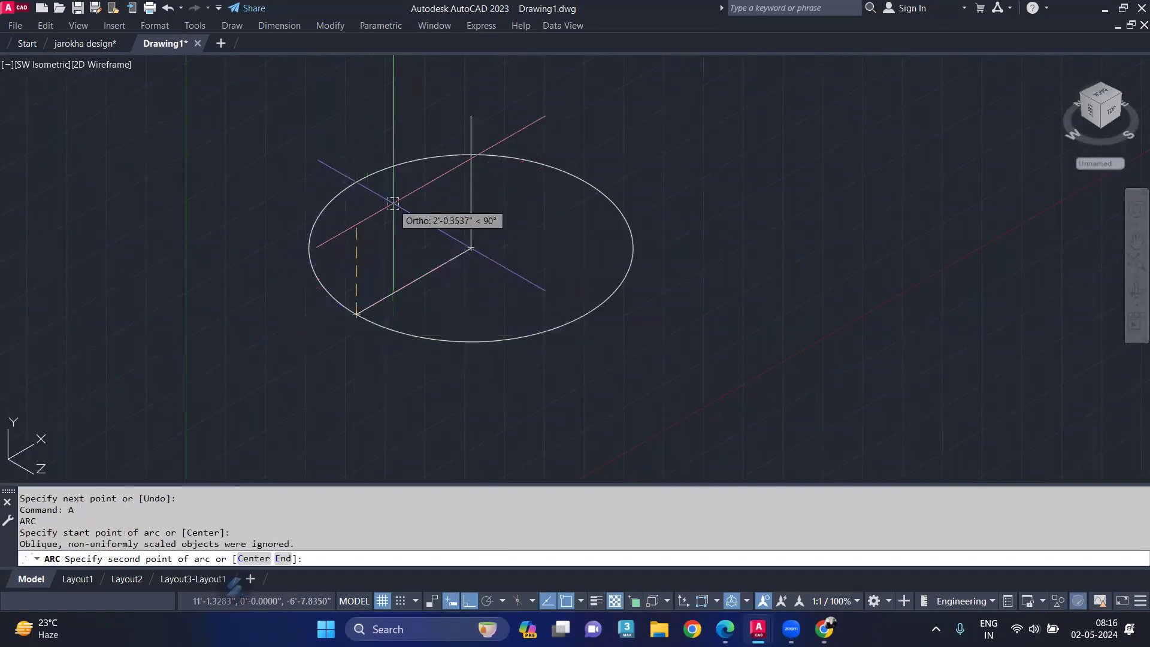
{"action": "key", "text": "F8"}
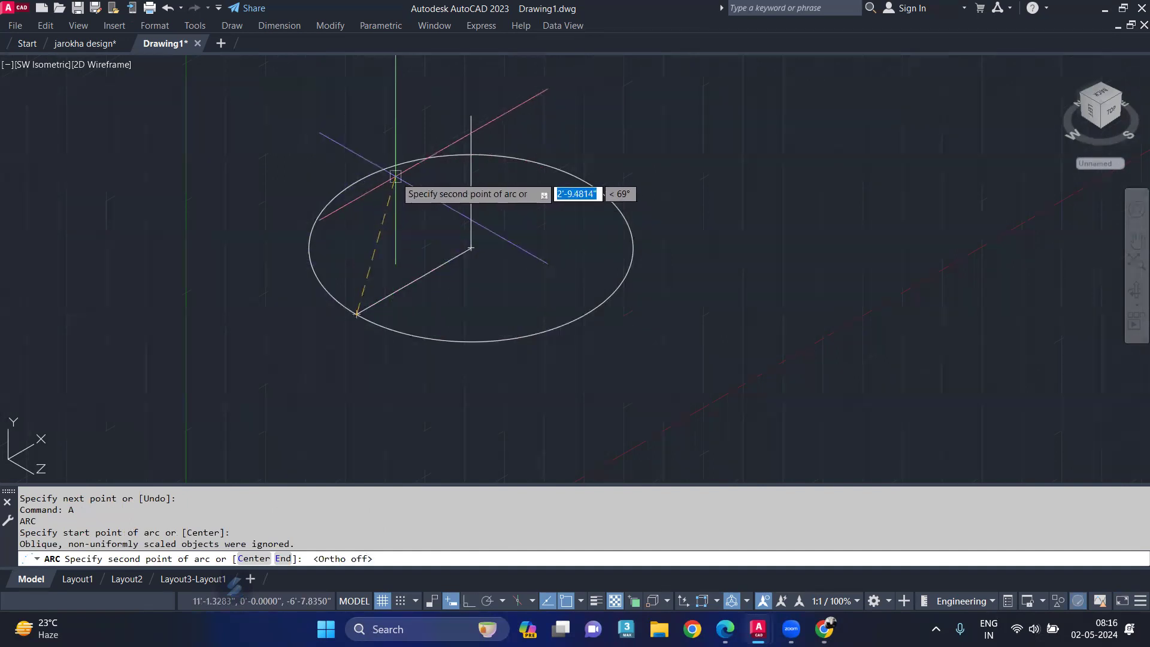
{"action": "middle_click_drag", "start_coordinate": [399, 211], "coordinate": [334, 180], "text": "shift"}
{"action": "left_click", "coordinate": [358, 153]}
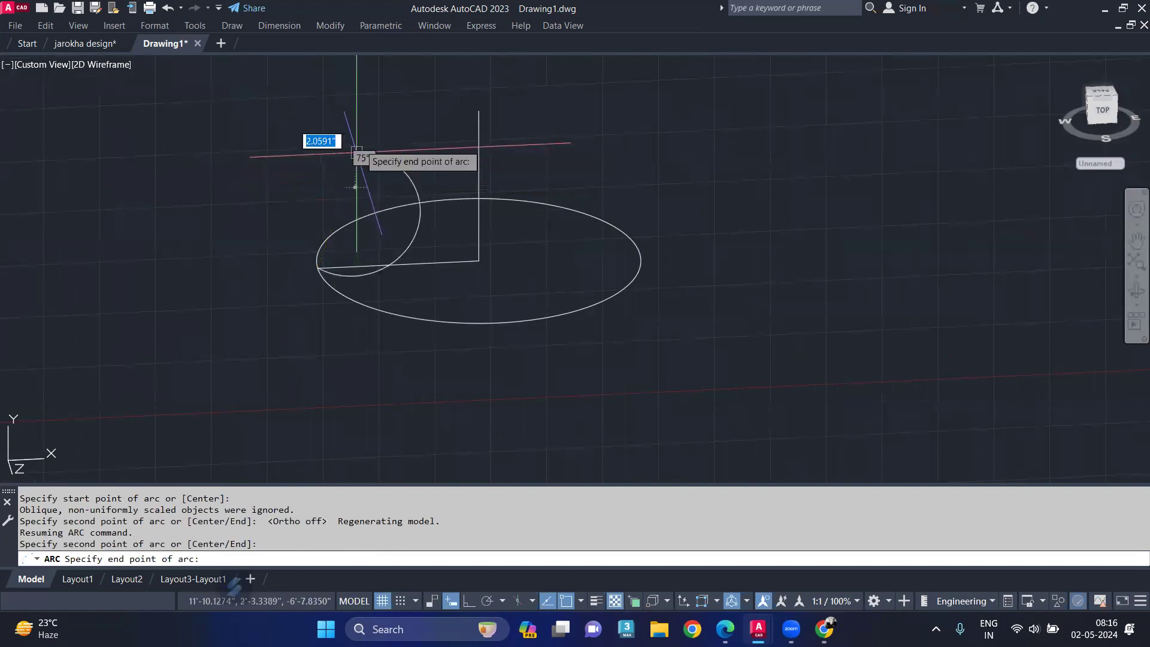
{"action": "left_click", "coordinate": [479, 111]}
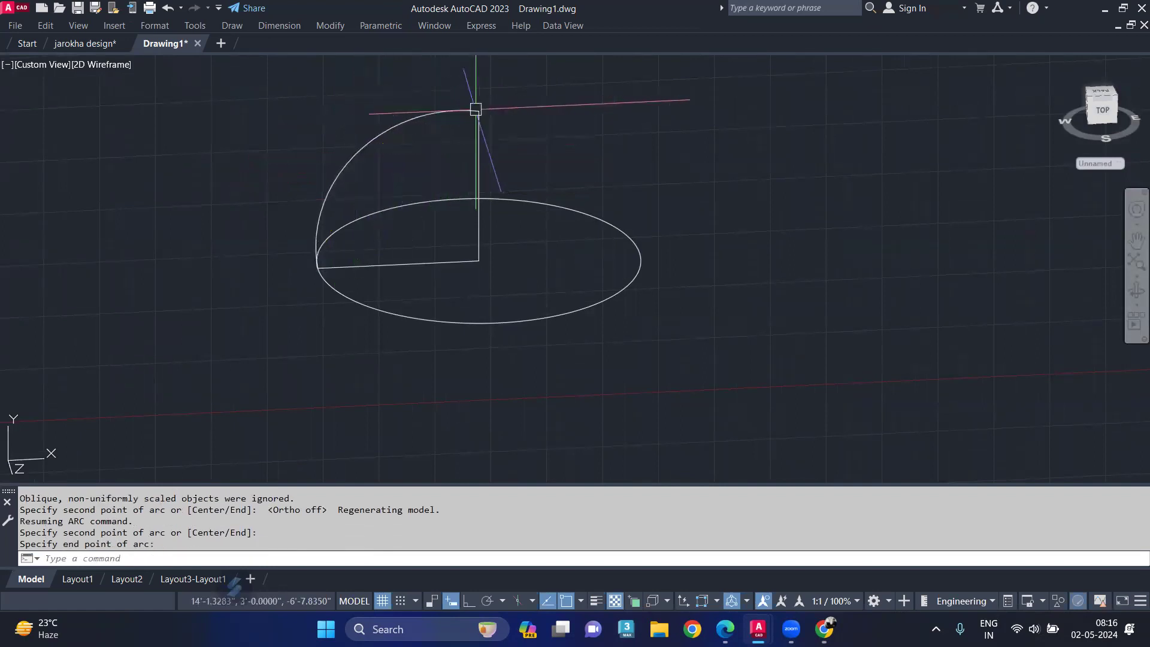
{"action": "left_click", "coordinate": [342, 167]}
{"action": "left_click", "coordinate": [358, 155]}
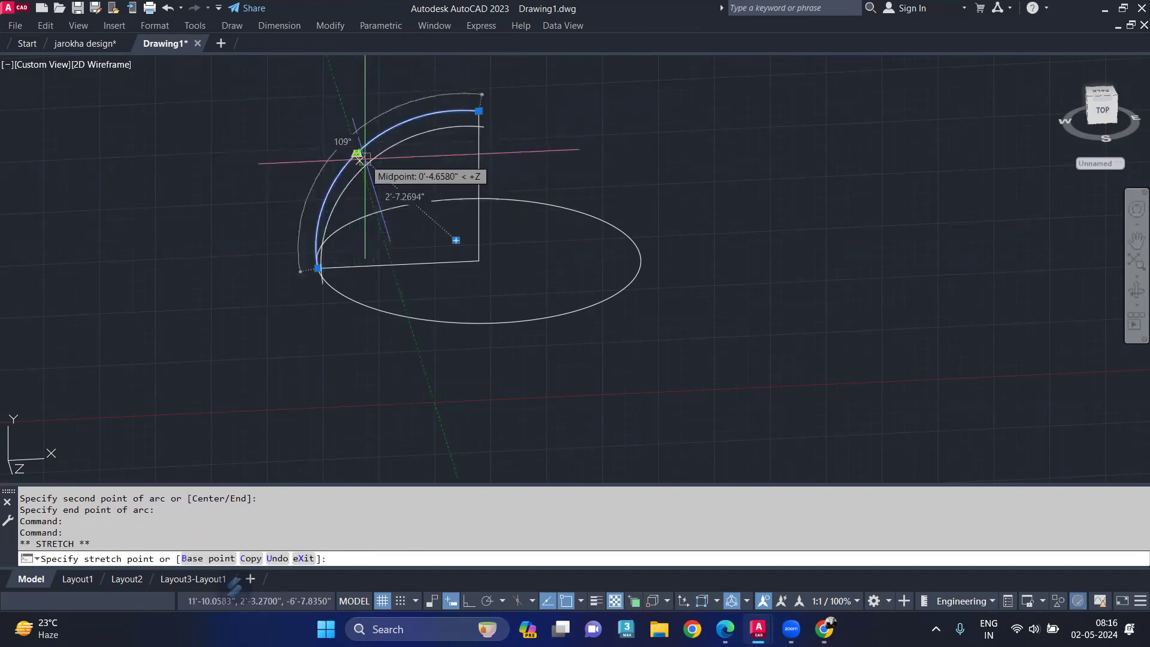
{"action": "key", "text": "Escape"}
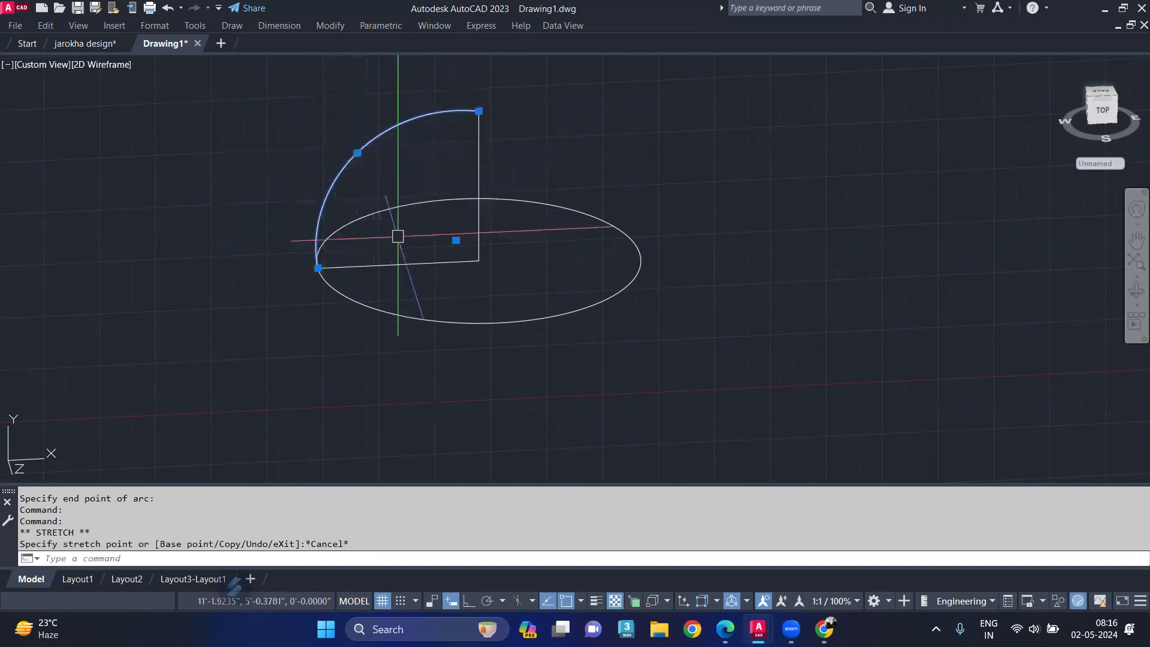
{"action": "key", "text": "Escape"}
Draw a second, lower three-point arc from the same start point on the circle to the vertical line, below its top end
{"action": "type", "text": "arc"}
{"action": "key", "text": "Return"}
{"action": "left_click", "coordinate": [316, 266]}
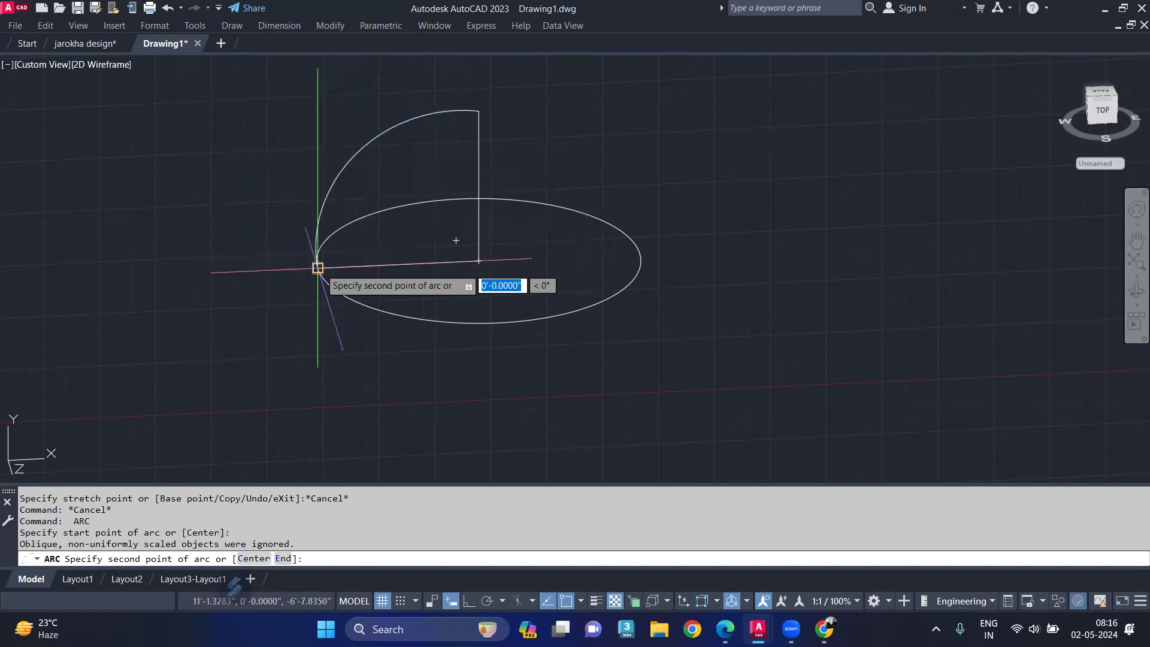
{"action": "left_click", "coordinate": [373, 177]}
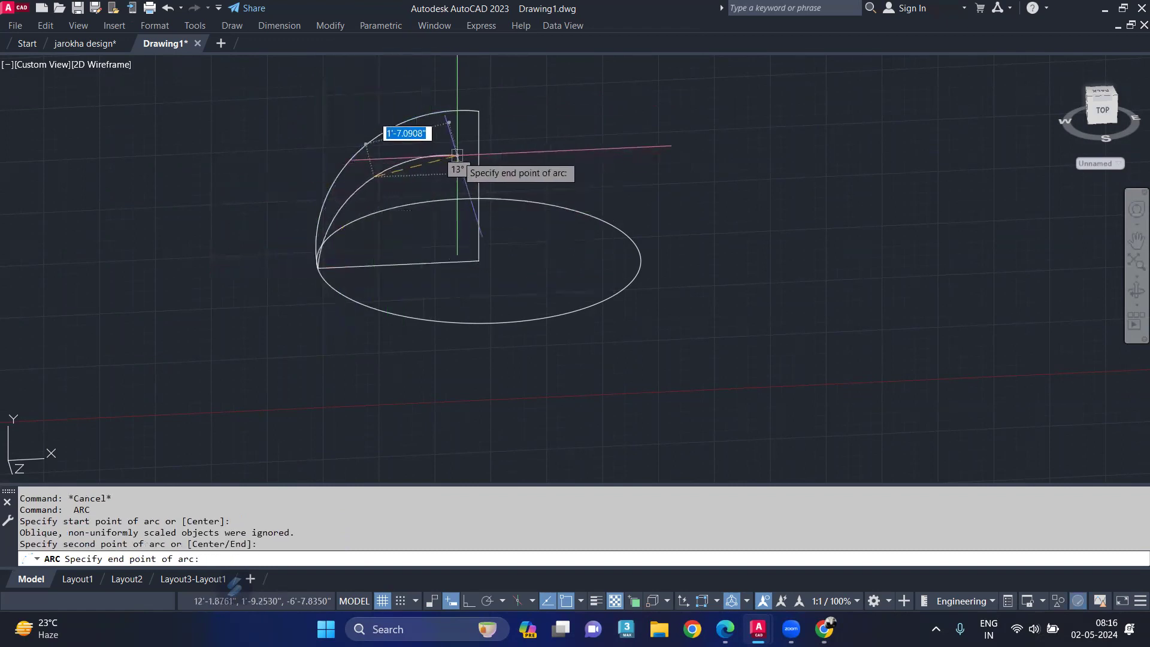
{"action": "left_click", "coordinate": [478, 145]}
Delete the horizontal radius line between the circle's center and the arcs' start point
{"action": "middle_click_drag", "start_coordinate": [385, 186], "coordinate": [449, 220], "text": "shift"}
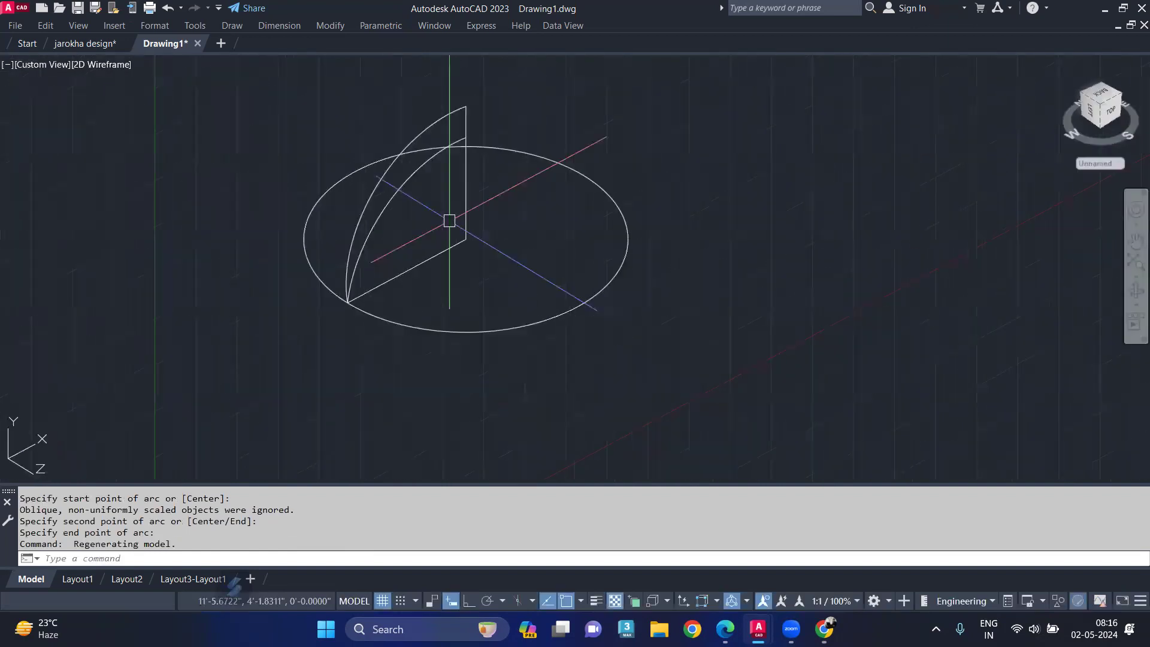
{"action": "left_click", "coordinate": [403, 272]}
{"action": "key", "text": "Delete"}
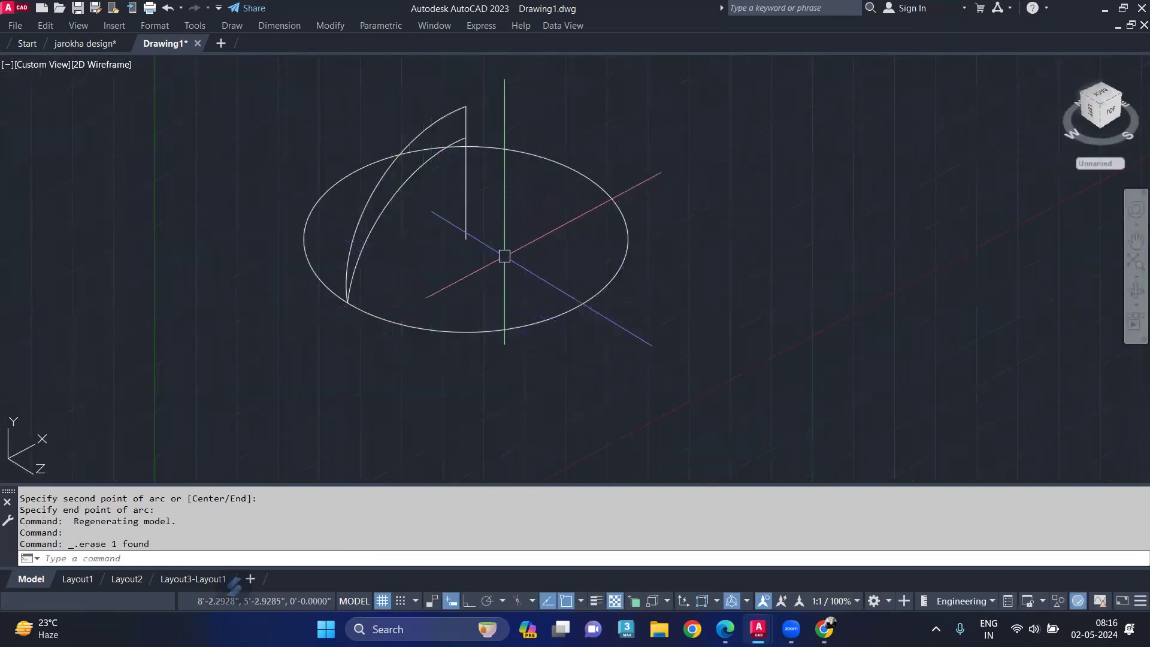
Reset the UCS to World
{"action": "type", "text": "ucs"}
{"action": "key", "text": "Return"}
{"action": "key", "text": "Return"}
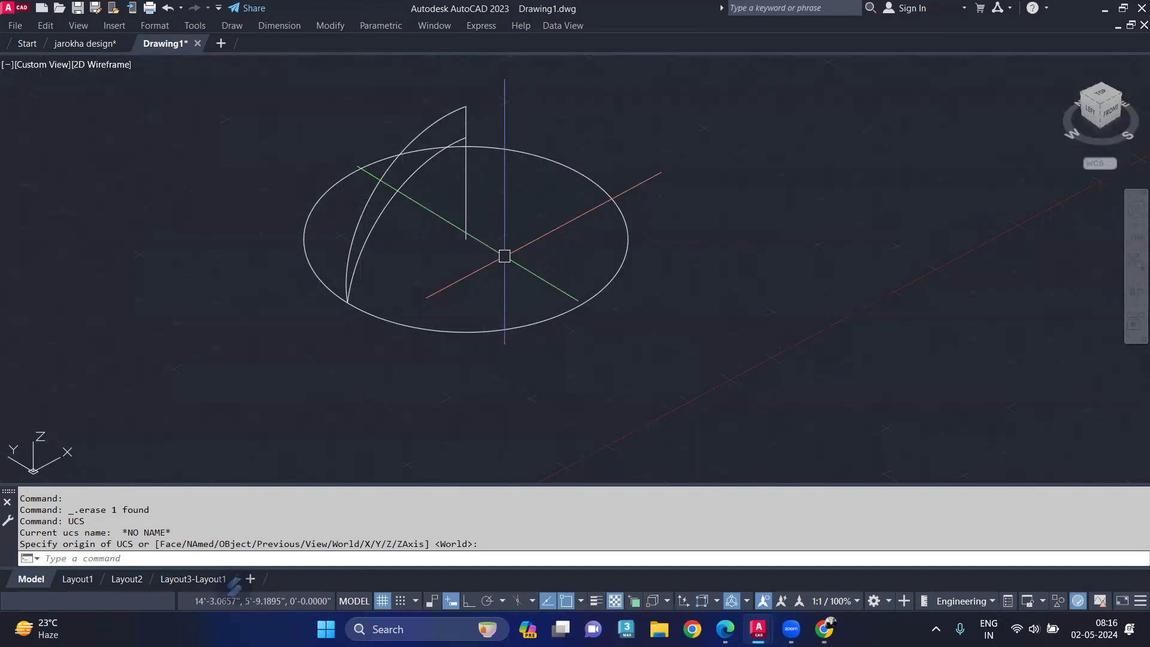
Polar array both arcs about the large circle's center with 3 items filling 60 degrees, rotating the copies
{"action": "type", "text": "-ar"}
{"action": "key", "text": "Return"}
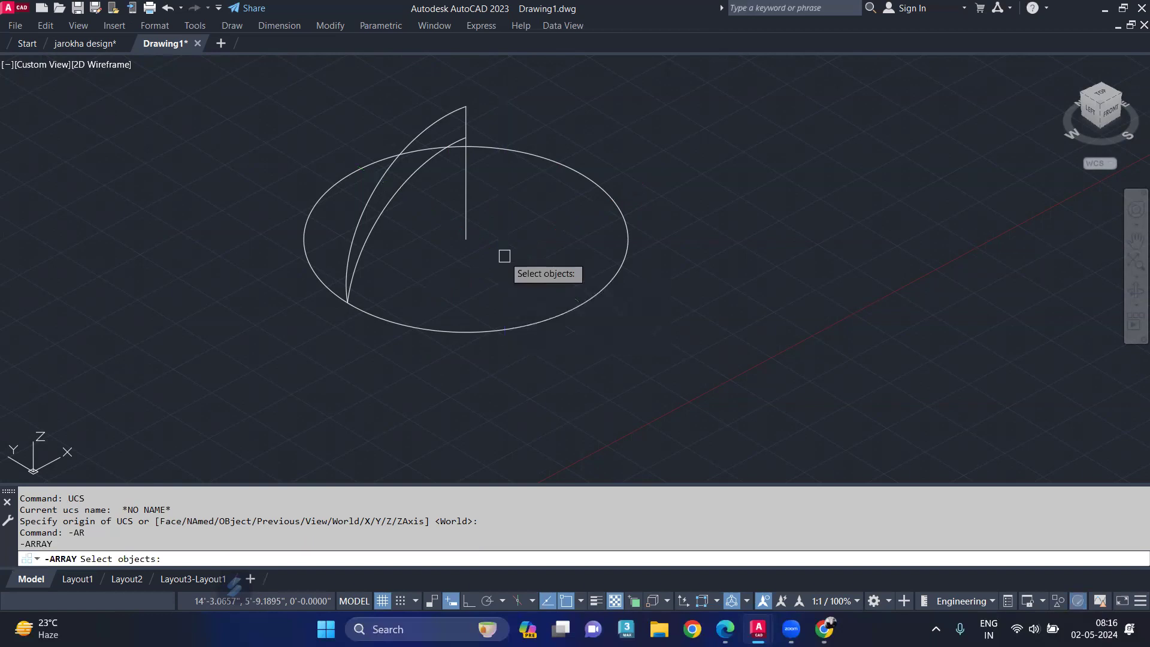
{"action": "left_click", "coordinate": [387, 186]}
{"action": "left_click", "coordinate": [381, 181]}
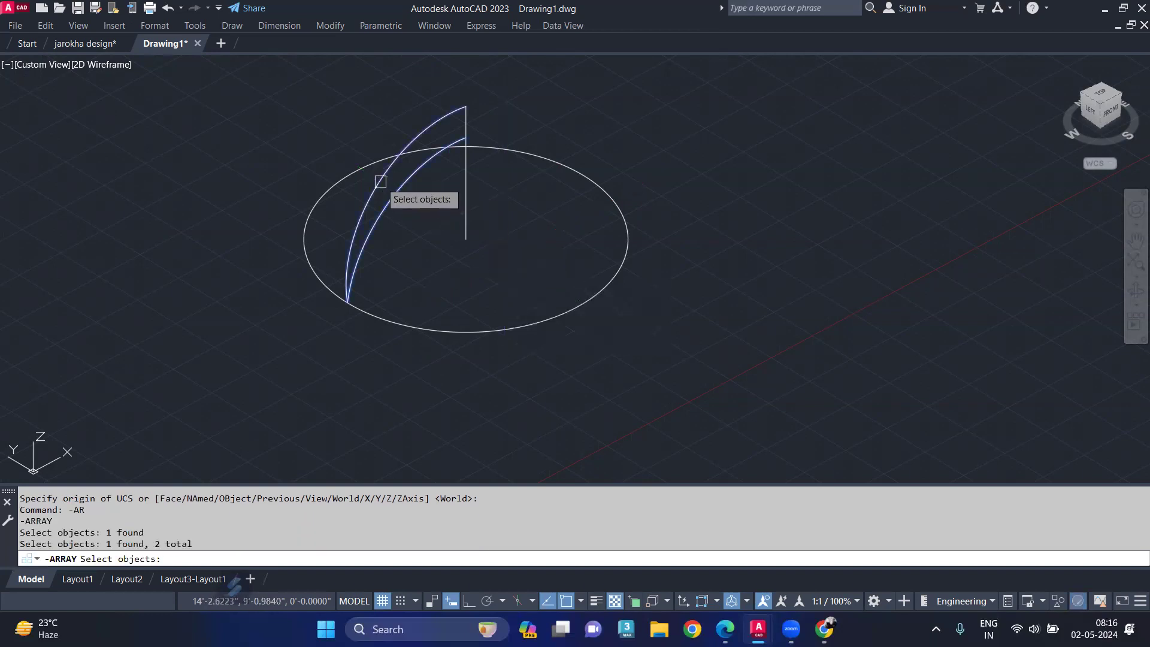
{"action": "key", "text": "Return"}
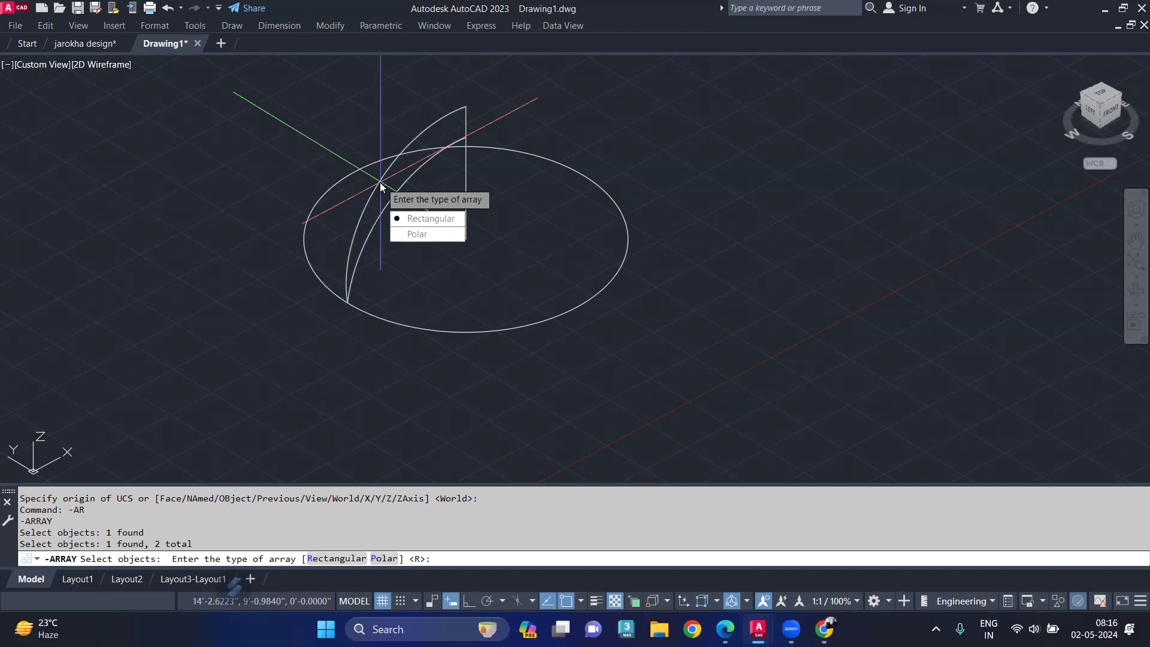
{"action": "left_click", "coordinate": [424, 237]}
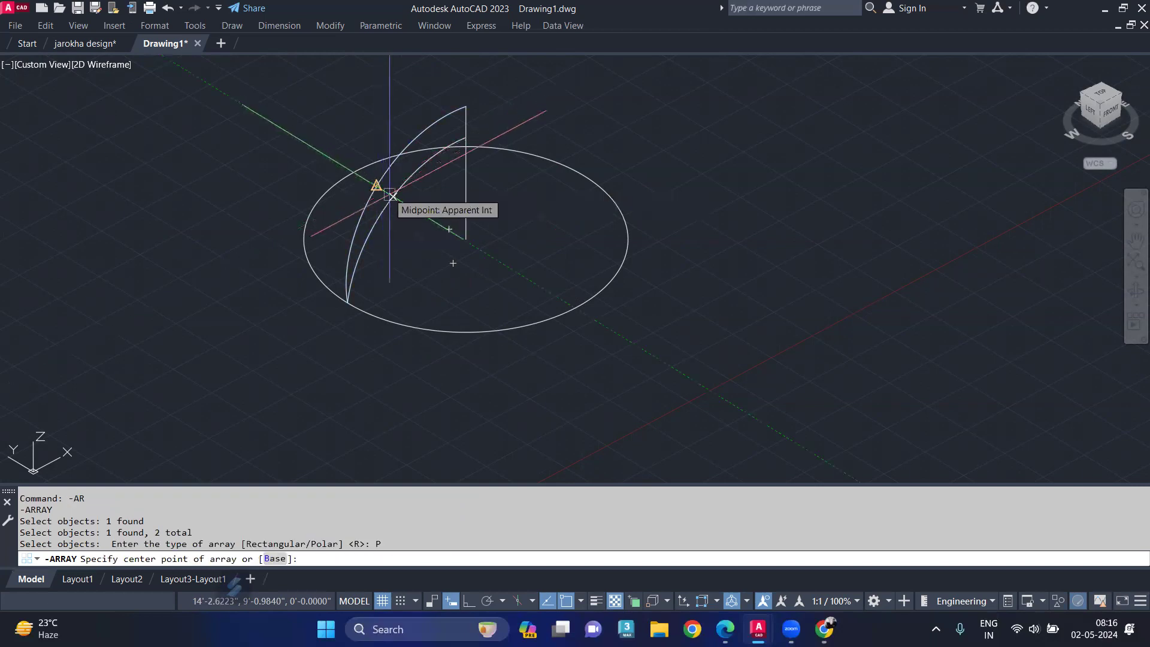
{"action": "left_click", "coordinate": [466, 239]}
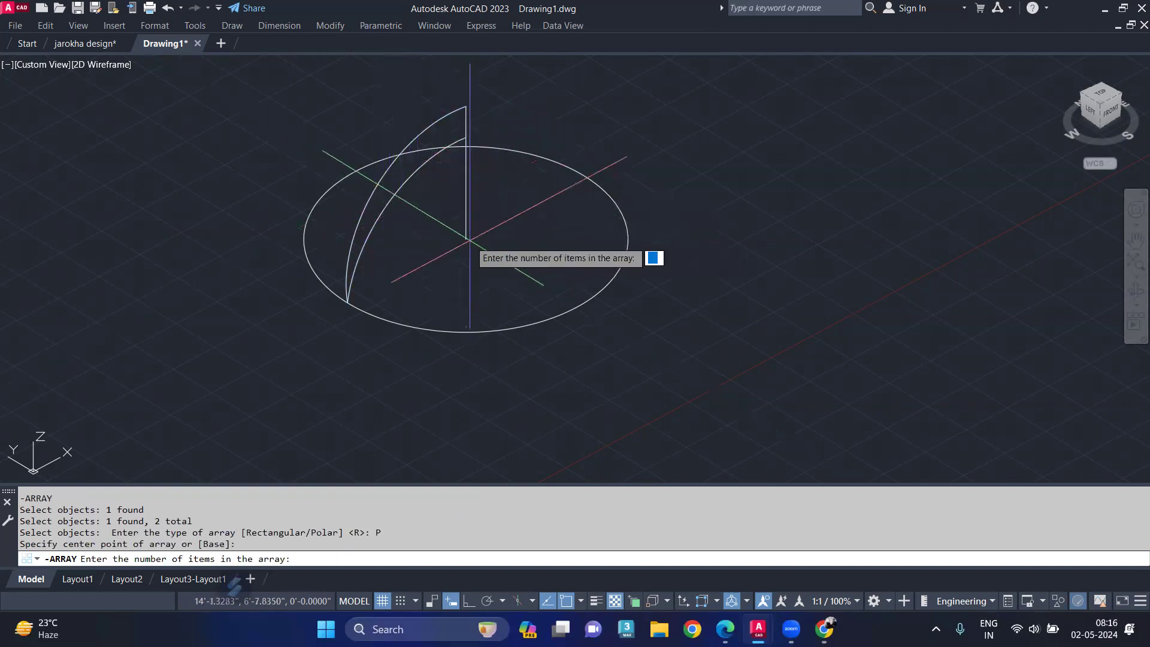
{"action": "type", "text": "3"}
{"action": "key", "text": "Return"}
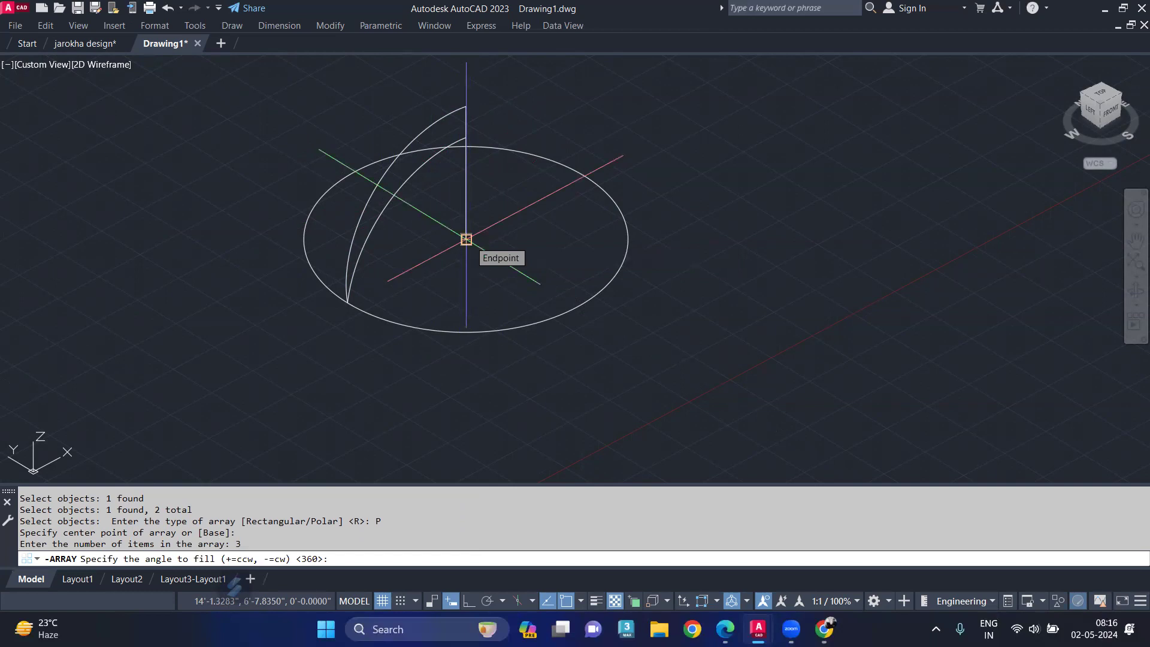
{"action": "type", "text": "60"}
{"action": "key", "text": "Return"}
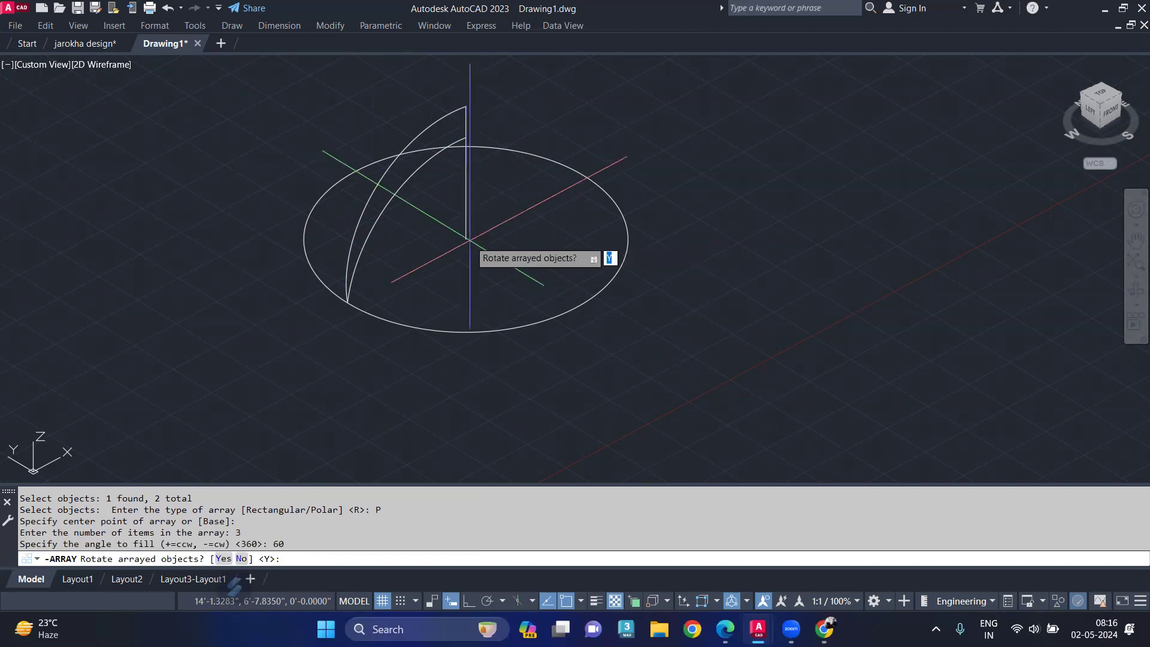
{"action": "key", "text": "Return"}
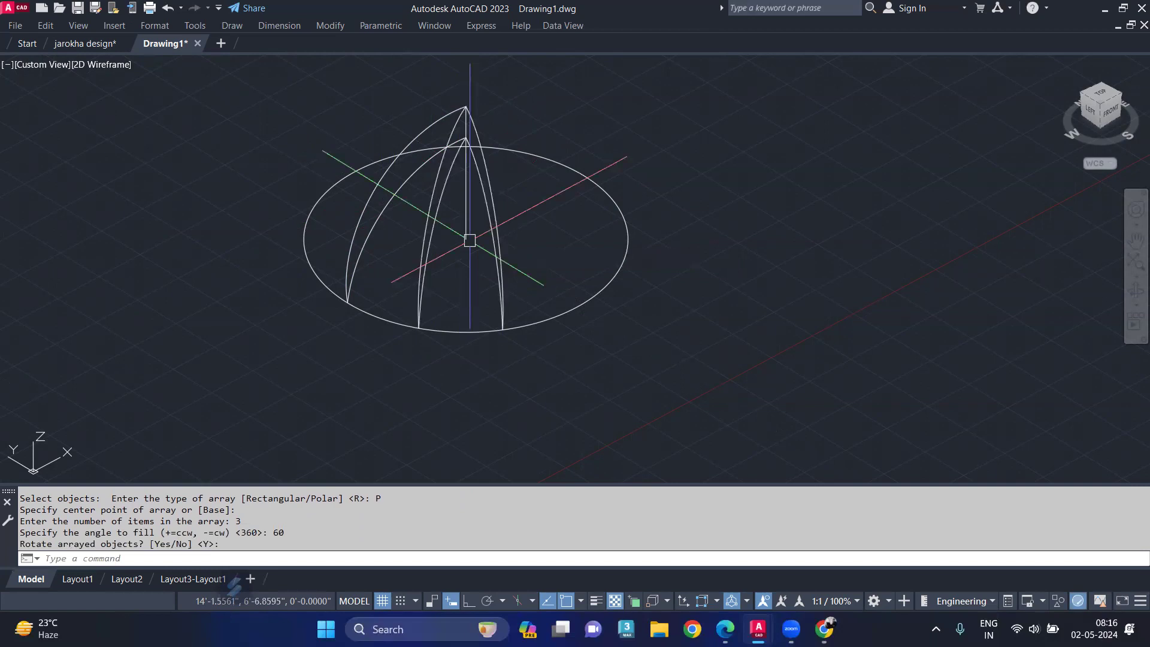
Draw a small circle with a 0.5-inch radius on the ground plane, outside the large circle near the original arcs
{"action": "mouse_move", "coordinate": [414, 242]}
{"action": "middle_mouse_down", "text": "shift"}
{"action": "mouse_move", "coordinate": [357, 233]}
{"action": "mouse_move", "coordinate": [413, 215]}
{"action": "mouse_move", "coordinate": [410, 186]}
{"action": "middle_mouse_up", "text": "shift"}
{"action": "middle_click_drag", "start_coordinate": [326, 197], "coordinate": [473, 221], "text": "shift"}
{"action": "middle_click_drag", "start_coordinate": [411, 242], "coordinate": [497, 217], "text": "shift"}
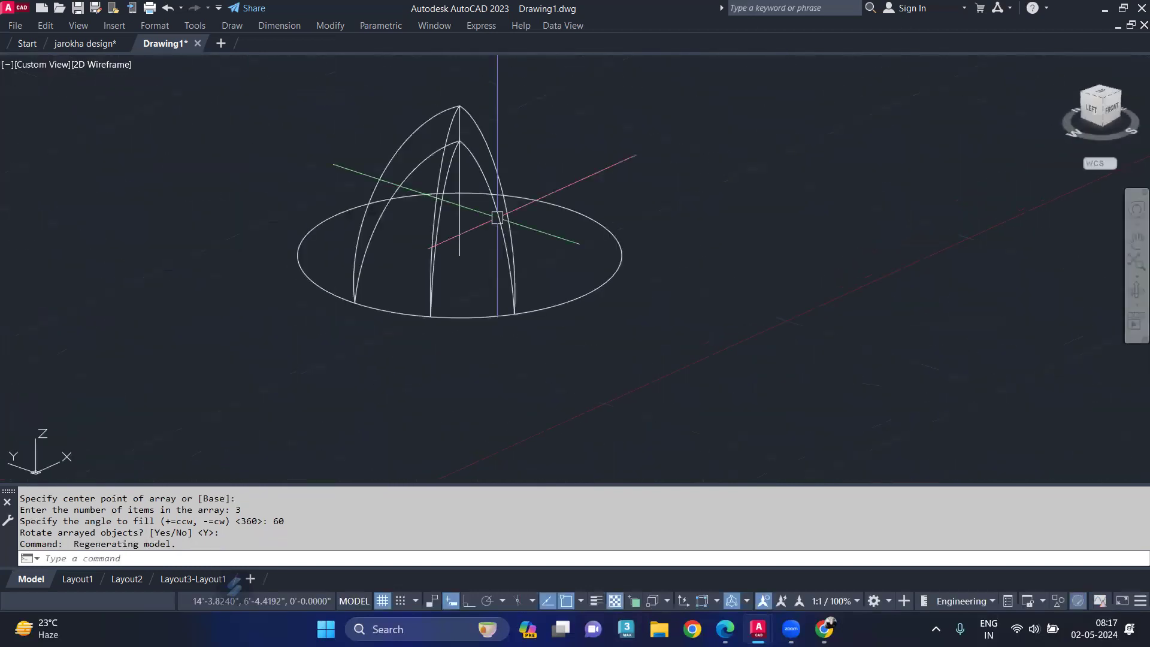
{"action": "middle_click_drag", "start_coordinate": [452, 277], "coordinate": [389, 317], "text": "shift"}
{"action": "scroll", "coordinate": [240, 299], "scroll_direction": "up", "scroll_amount": 2}
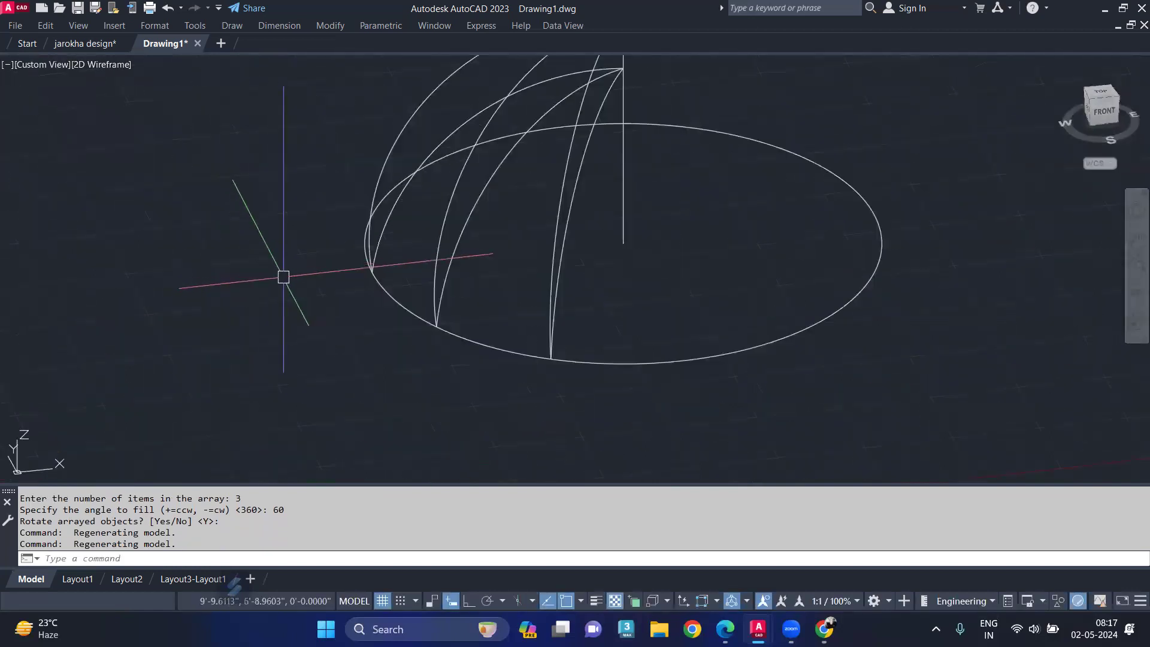
{"action": "type", "text": "C"}
{"action": "key", "text": "Return"}
{"action": "left_click", "coordinate": [308, 334]}
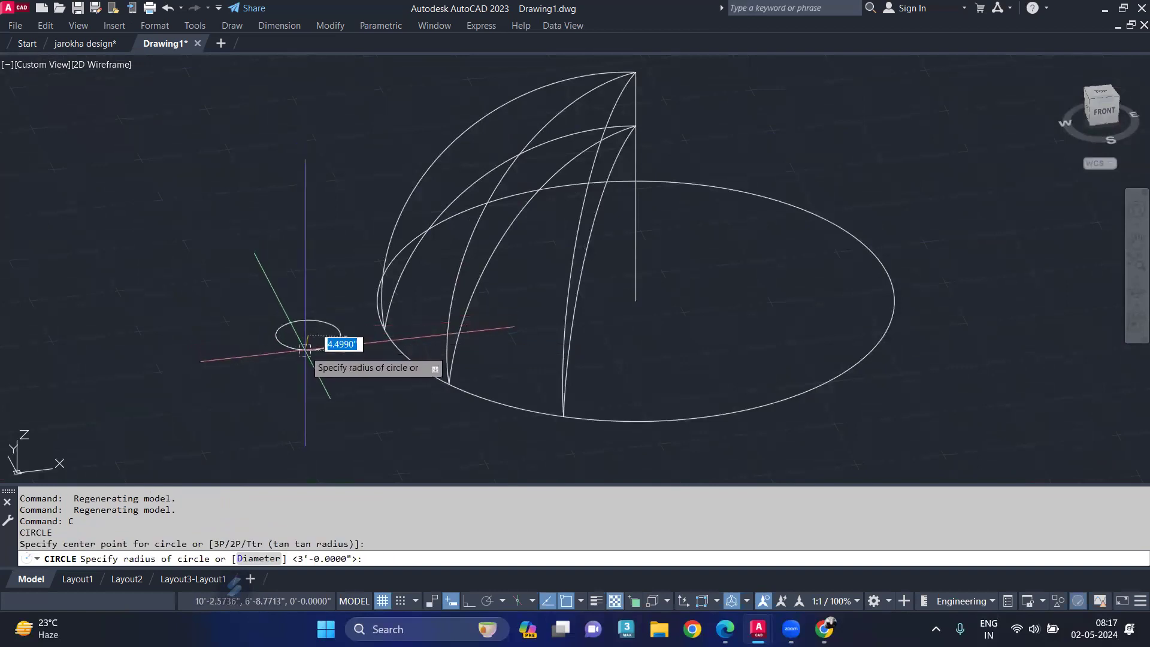
{"action": "scroll", "coordinate": [305, 350], "scroll_direction": "up", "scroll_amount": 2}
{"action": "scroll", "coordinate": [305, 335], "scroll_direction": "up", "scroll_amount": 2}
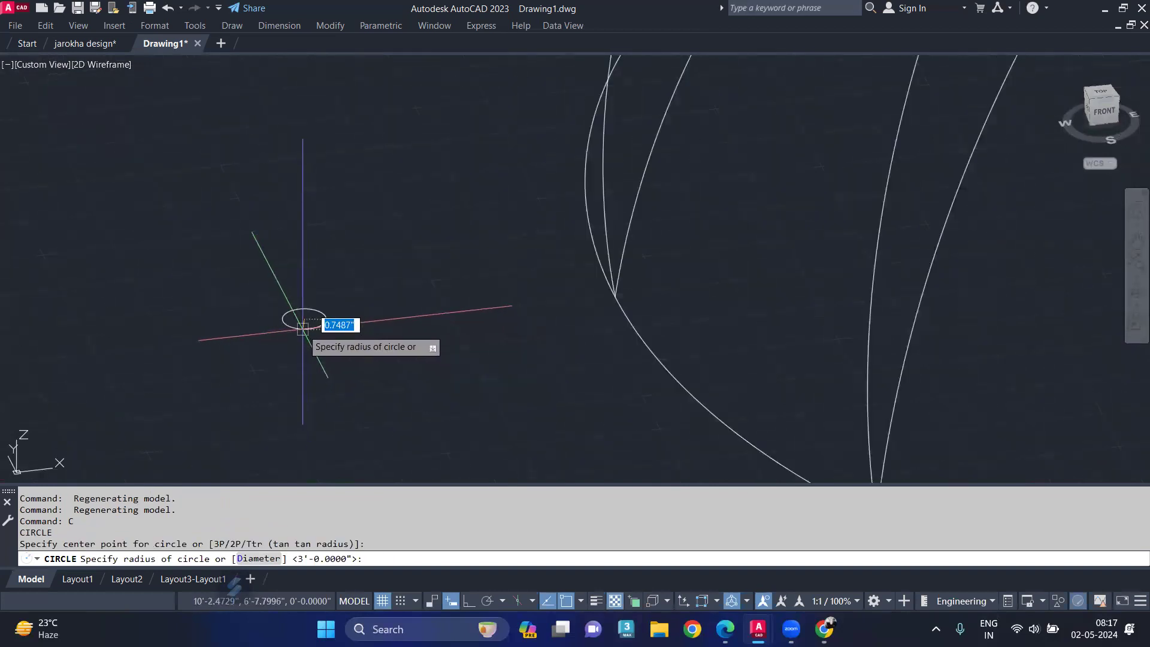
{"action": "key", "text": "BackSpace"}
{"action": "type", "text": ".5"}
{"action": "key", "text": "Return"}
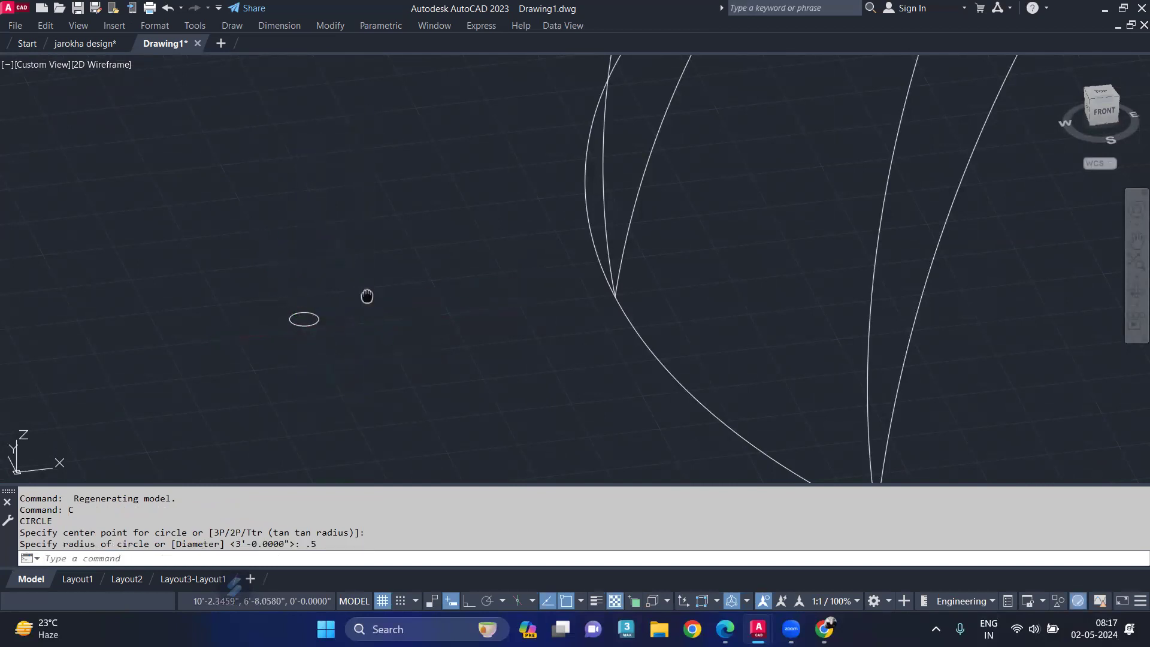
Sweep the 0.5-inch radius circle along the upper arc of the original pair to form a solid rib
{"action": "middle_click_drag", "start_coordinate": [367, 293], "coordinate": [307, 385]}
{"action": "scroll", "coordinate": [572, 108], "scroll_direction": "down", "scroll_amount": 3}
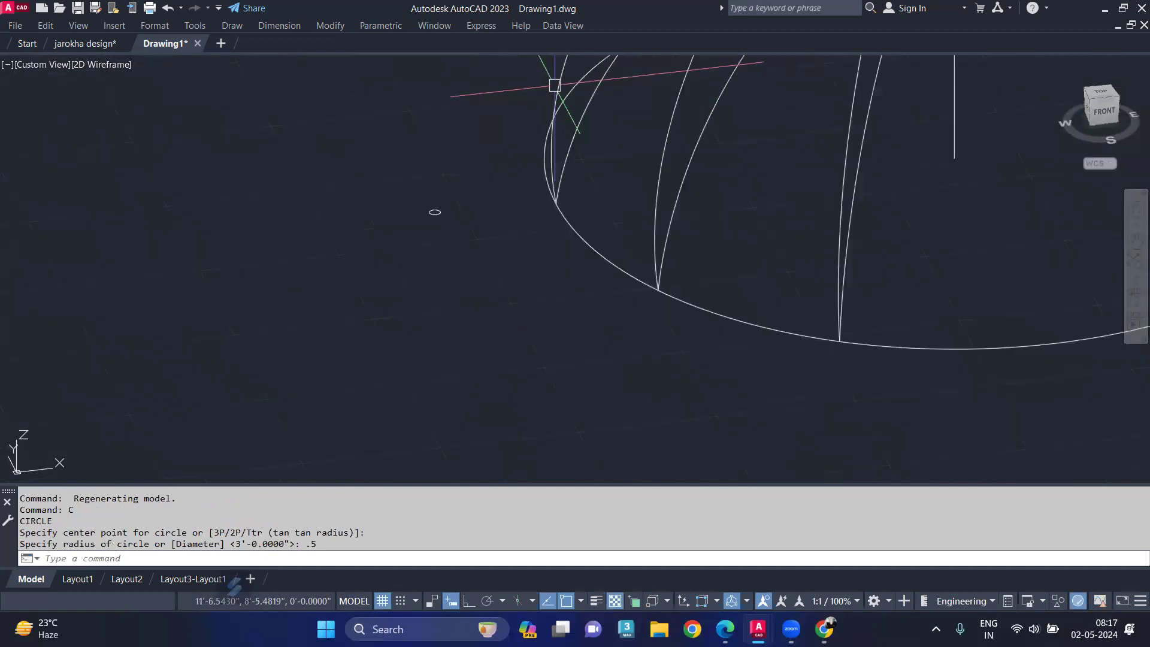
{"action": "middle_click_drag", "start_coordinate": [572, 108], "coordinate": [526, 265]}
{"action": "left_click", "coordinate": [561, 190]}
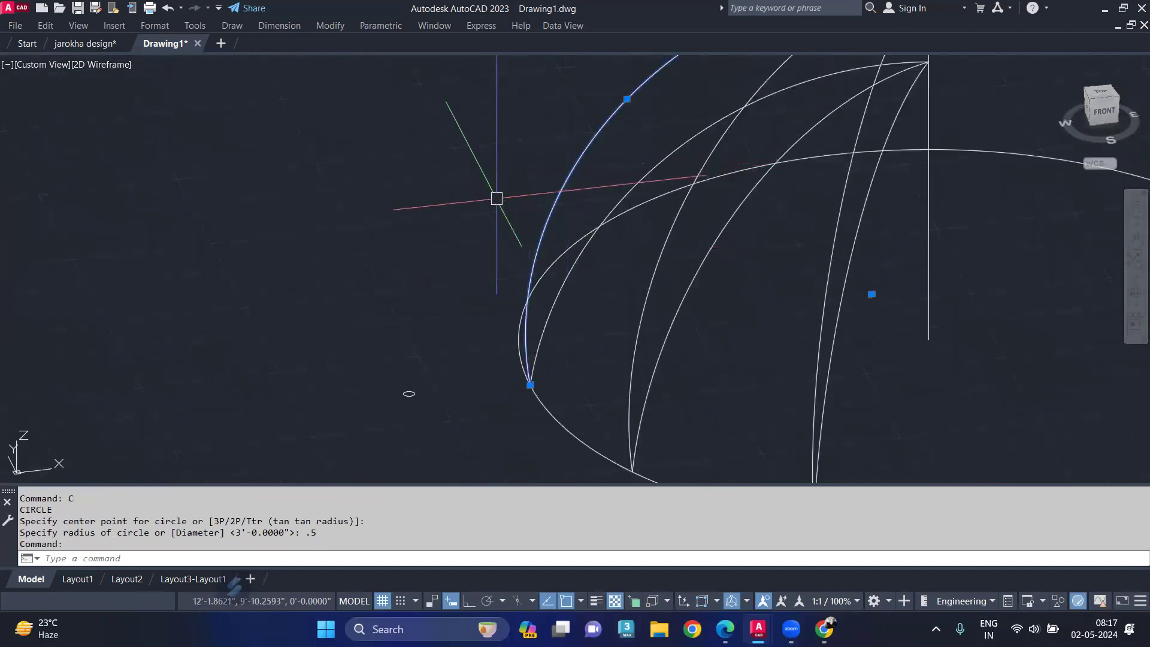
{"action": "key", "text": "Escape"}
{"action": "type", "text": "sweep"}
{"action": "key", "text": "Return"}
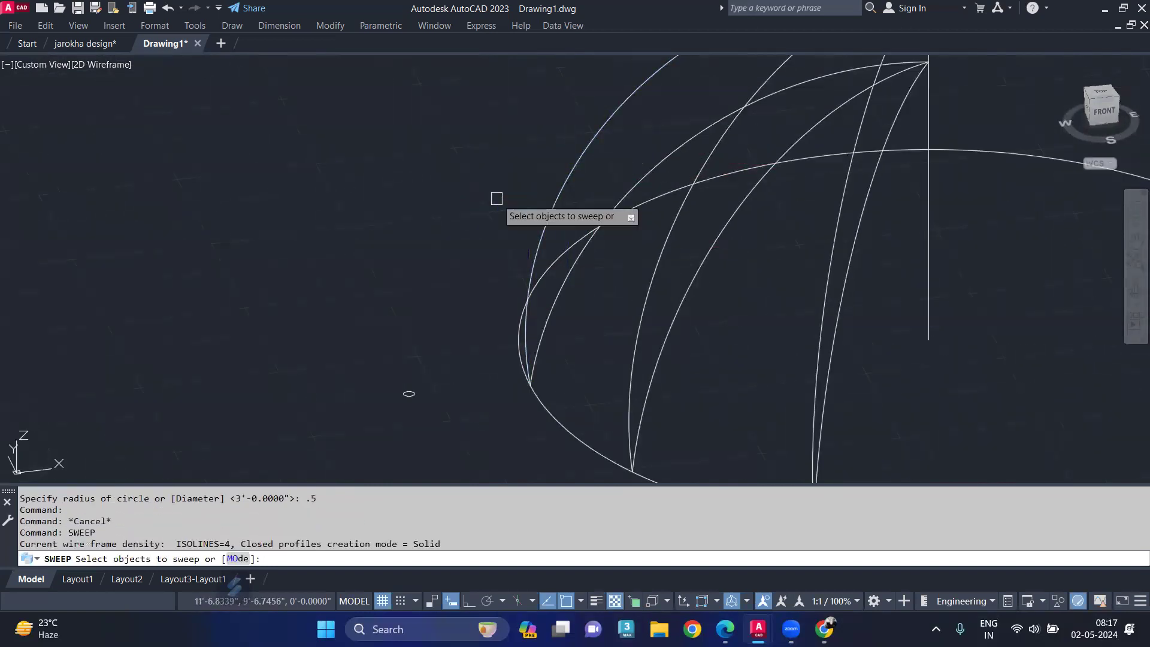
{"action": "left_click", "coordinate": [409, 393]}
{"action": "key", "text": "Return"}
{"action": "left_click", "coordinate": [555, 199]}
{"action": "scroll", "coordinate": [476, 275], "scroll_direction": "down", "scroll_amount": 2}
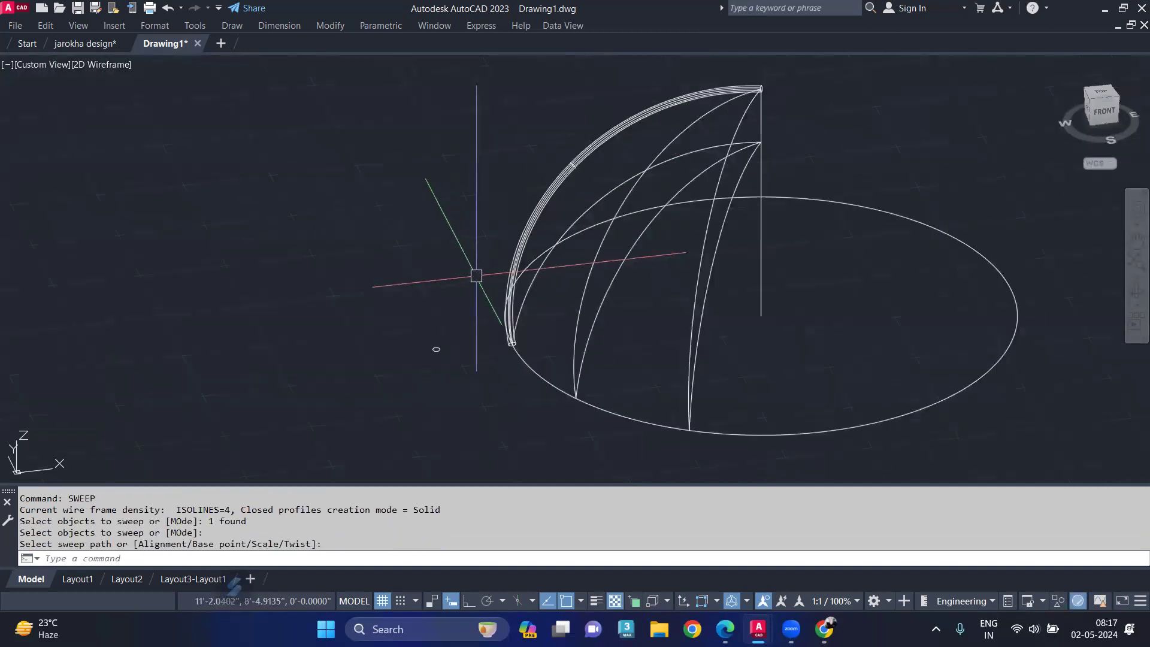
Shade the model with the SHADE command
{"action": "type", "text": "shade"}
{"action": "key", "text": "Return"}
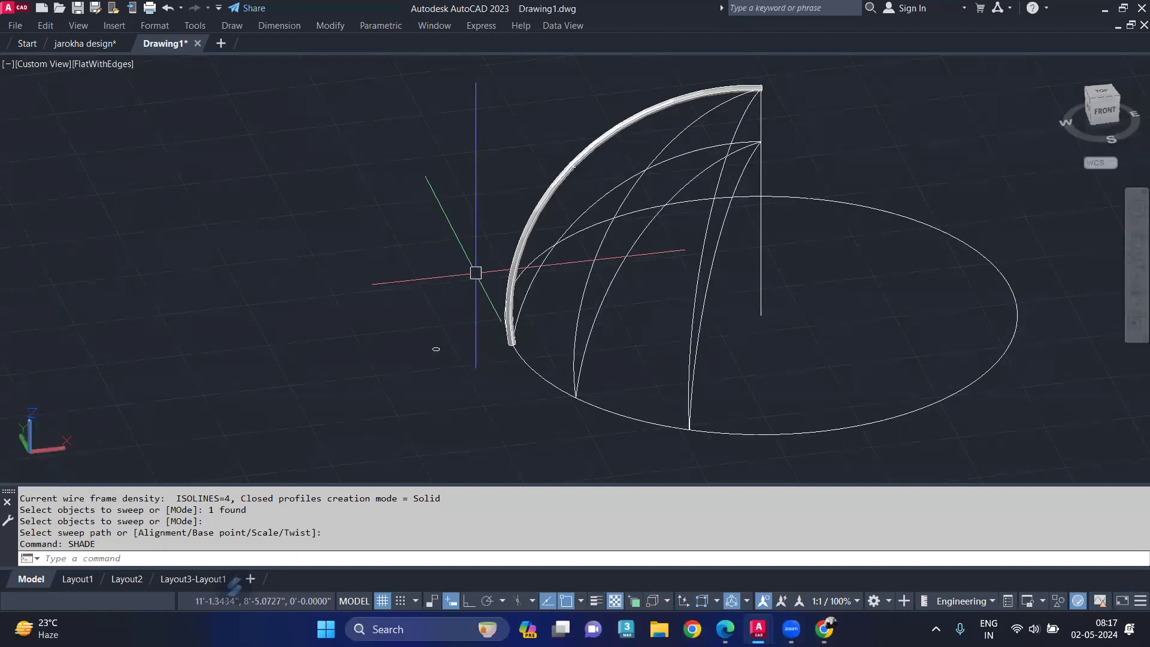
{"action": "scroll", "coordinate": [533, 217], "scroll_direction": "up", "scroll_amount": 2}
{"action": "scroll", "coordinate": [383, 383], "scroll_direction": "down", "scroll_amount": 3}
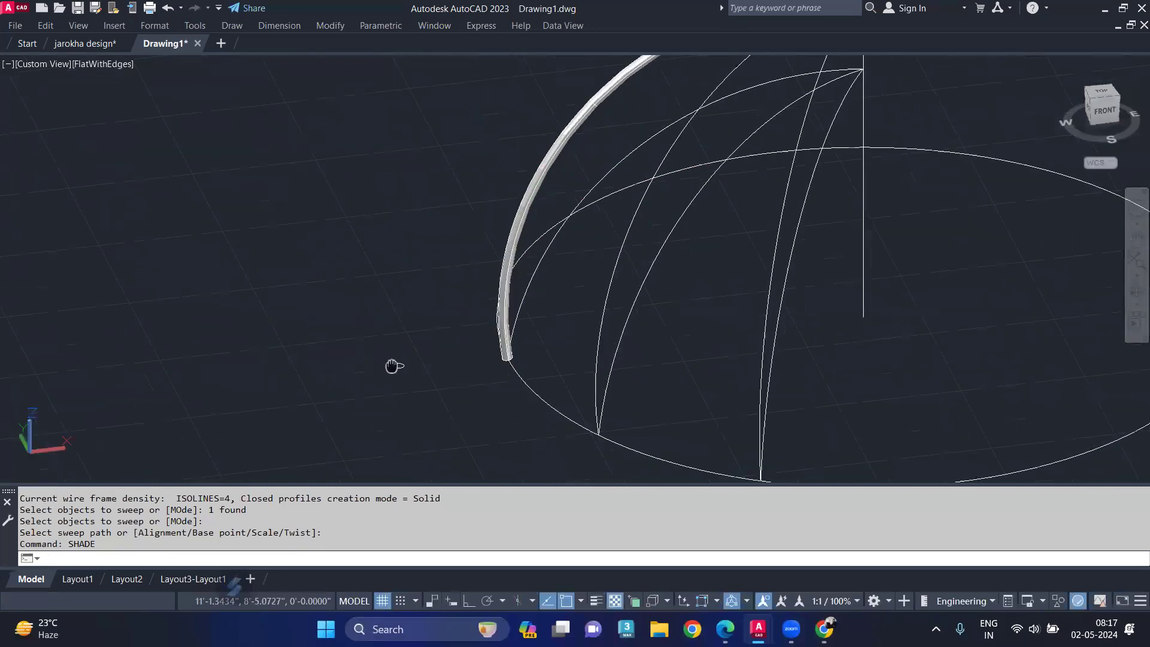
Draw a second small circle with a 0.30-inch radius between the first small circle and the swept rib
{"action": "scroll", "coordinate": [388, 359], "scroll_direction": "up", "scroll_amount": 4}
{"action": "scroll", "coordinate": [385, 352], "scroll_direction": "up", "scroll_amount": 3}
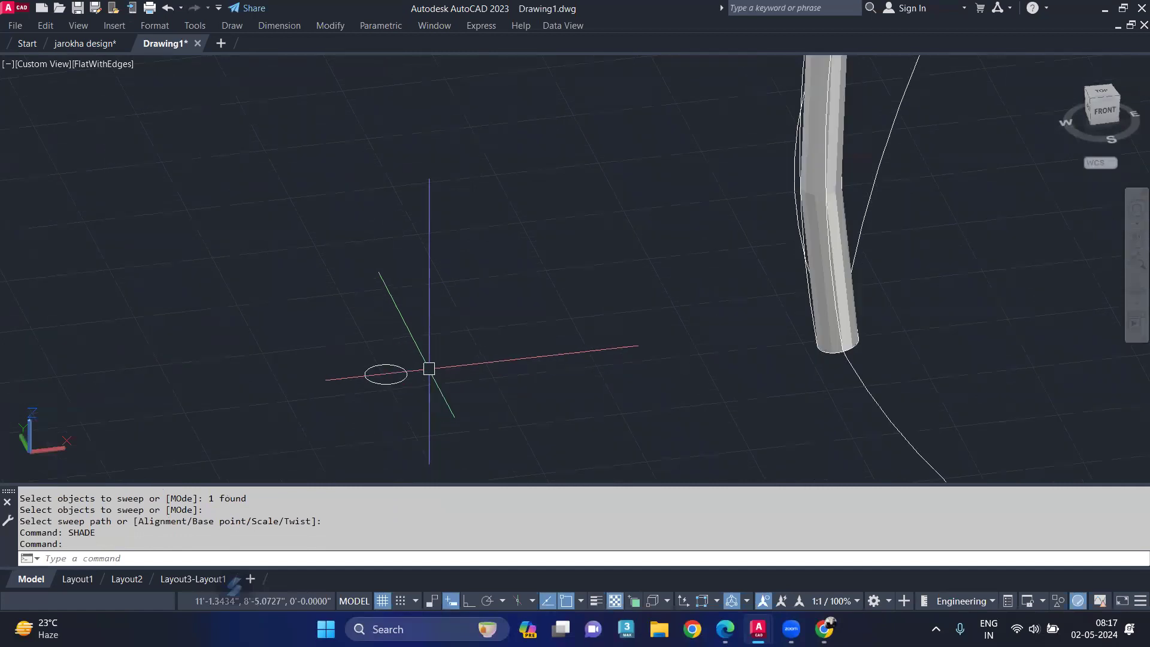
{"action": "key", "text": "Return"}
{"action": "type", "text": "c"}
{"action": "key", "text": "Return"}
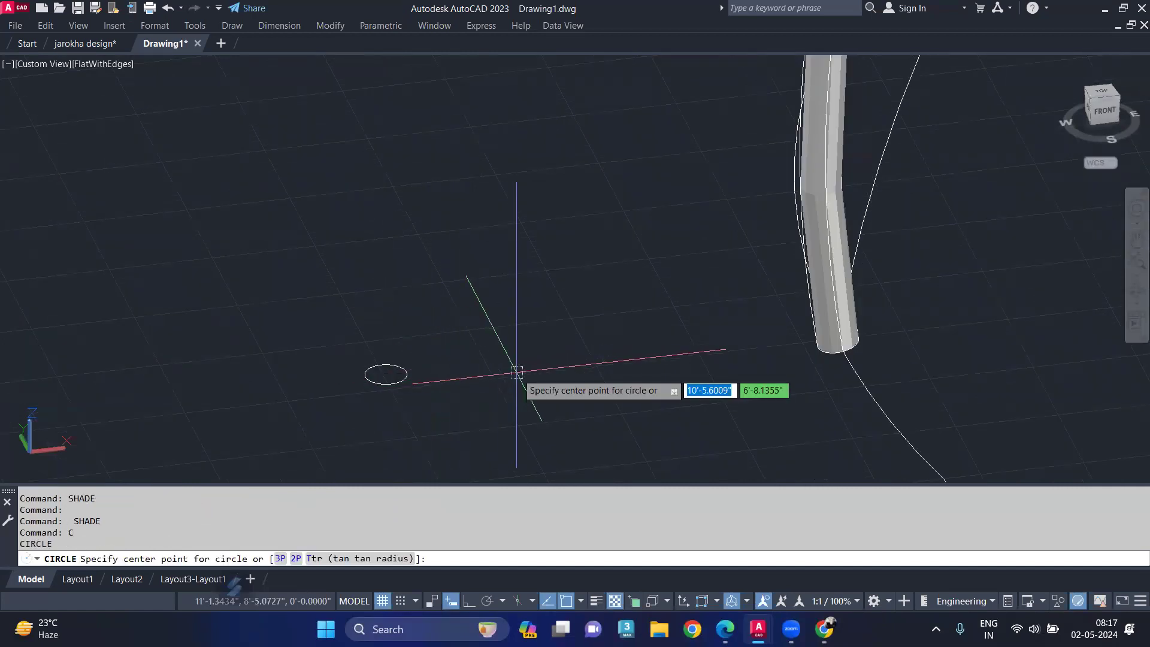
{"action": "left_click", "coordinate": [516, 372]}
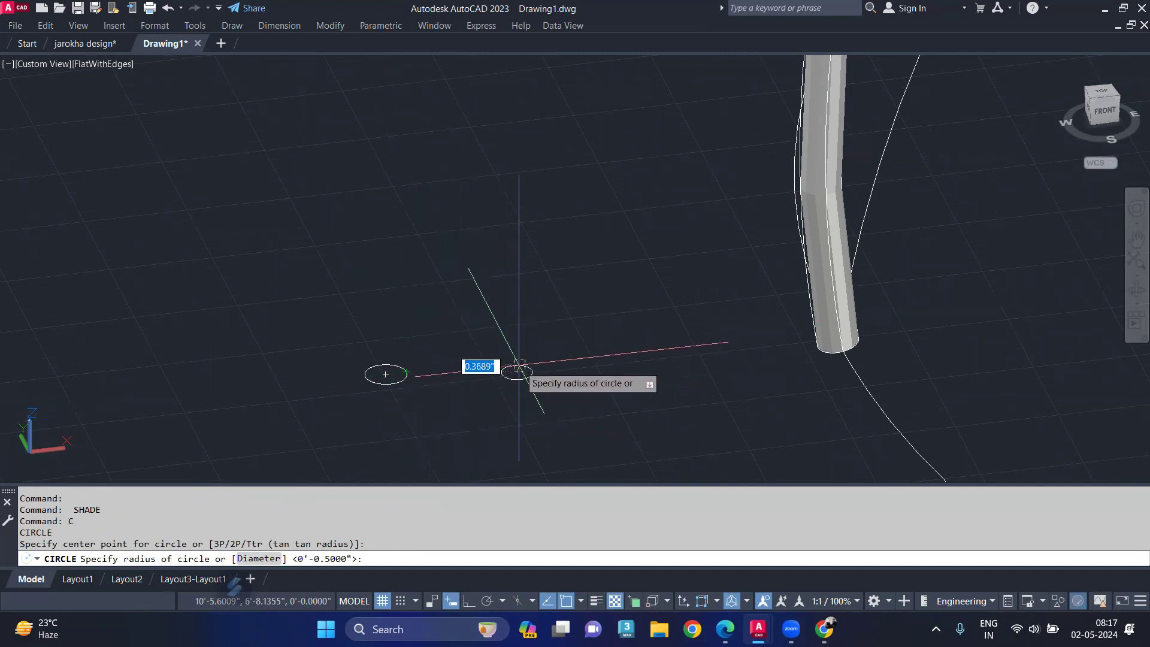
{"action": "key", "text": "BackSpace"}
{"action": "type", "text": ".30"}
{"action": "key", "text": "Return"}
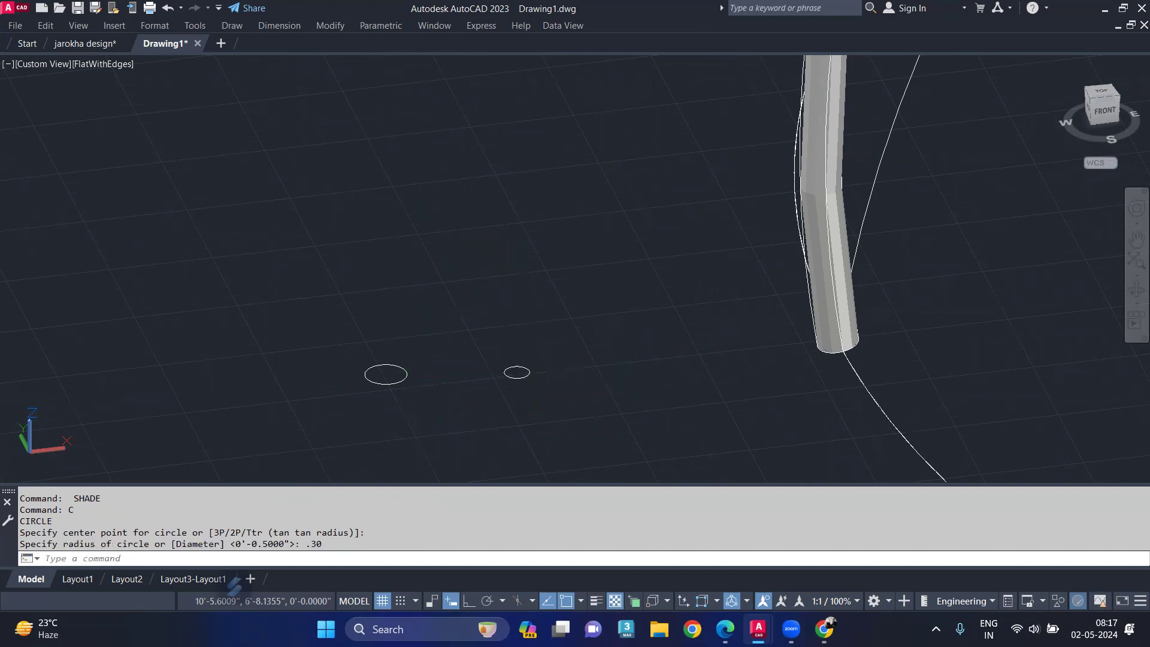
Sweep the 0.30-inch radius circle along the lower arc of the original pair as a thinner rib
{"action": "type", "text": "sweep"}
{"action": "key", "text": "Return"}
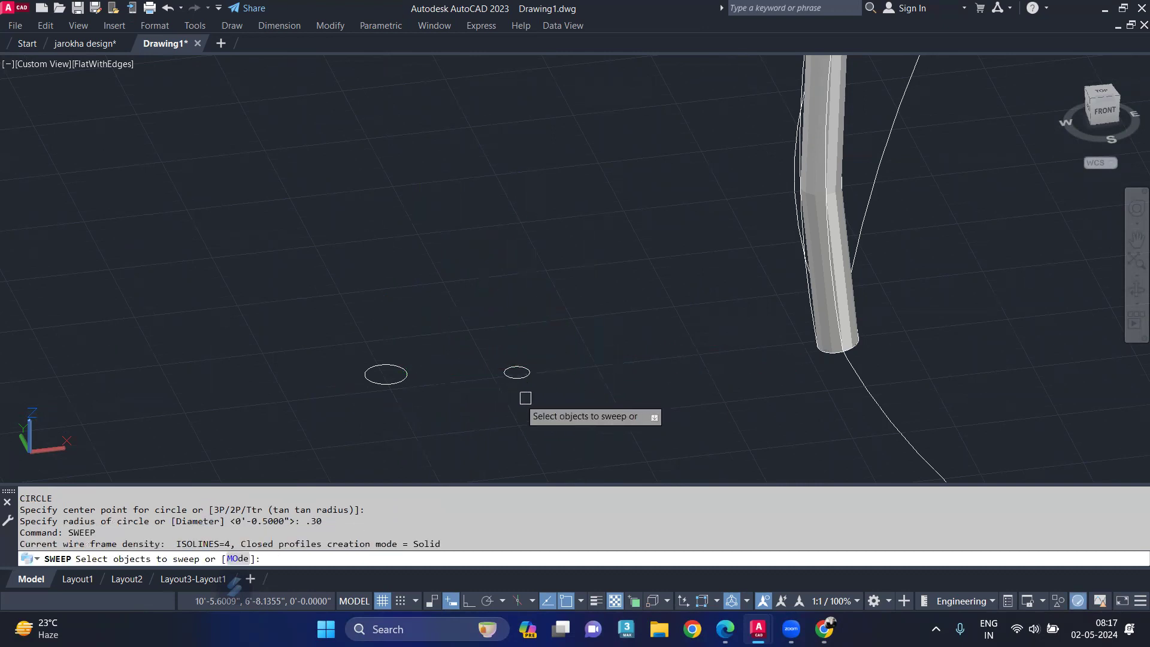
{"action": "left_click", "coordinate": [510, 376]}
{"action": "key", "text": "Return"}
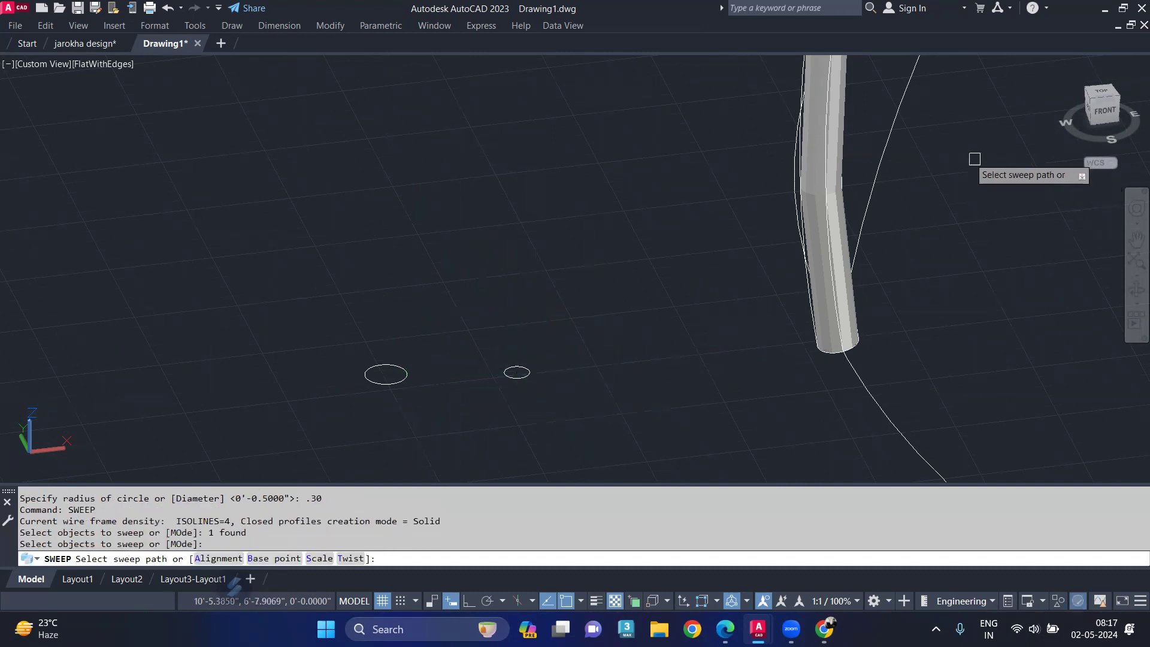
{"action": "left_click", "coordinate": [895, 137]}
{"action": "scroll", "coordinate": [904, 205], "scroll_direction": "down", "scroll_amount": 2}
{"action": "scroll", "coordinate": [688, 285], "scroll_direction": "down", "scroll_amount": 3}
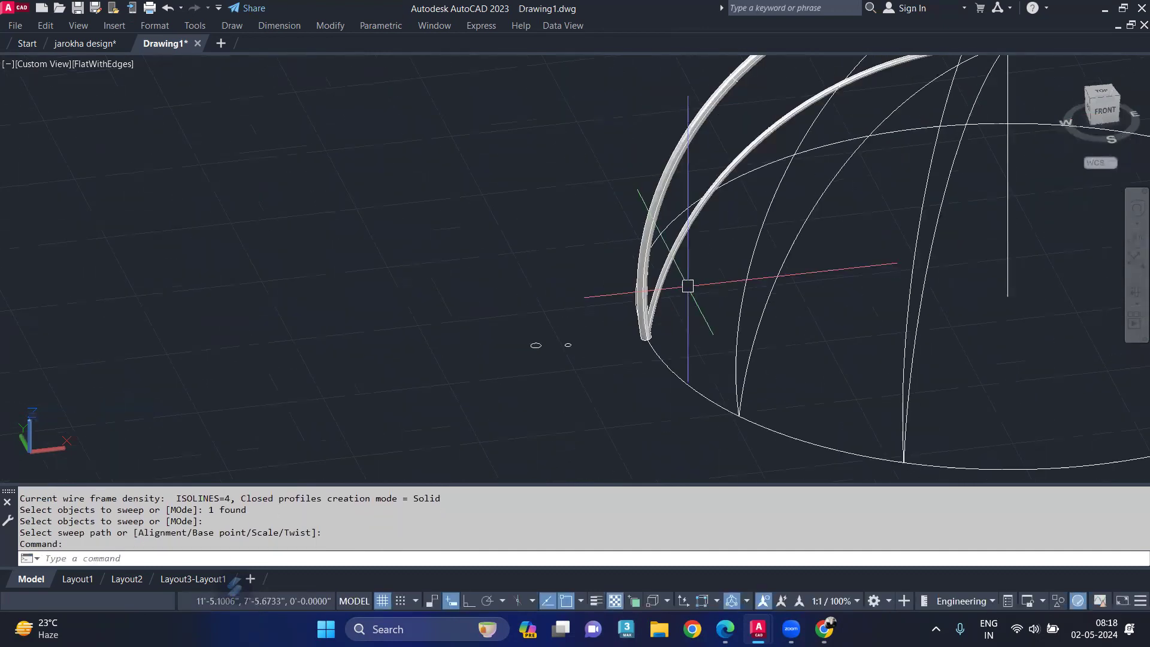
Delete the two small profile circles beside the ribs
{"action": "middle_click_drag", "start_coordinate": [541, 351], "coordinate": [526, 301]}
{"action": "left_click", "coordinate": [593, 239]}
{"action": "left_click", "coordinate": [410, 352]}
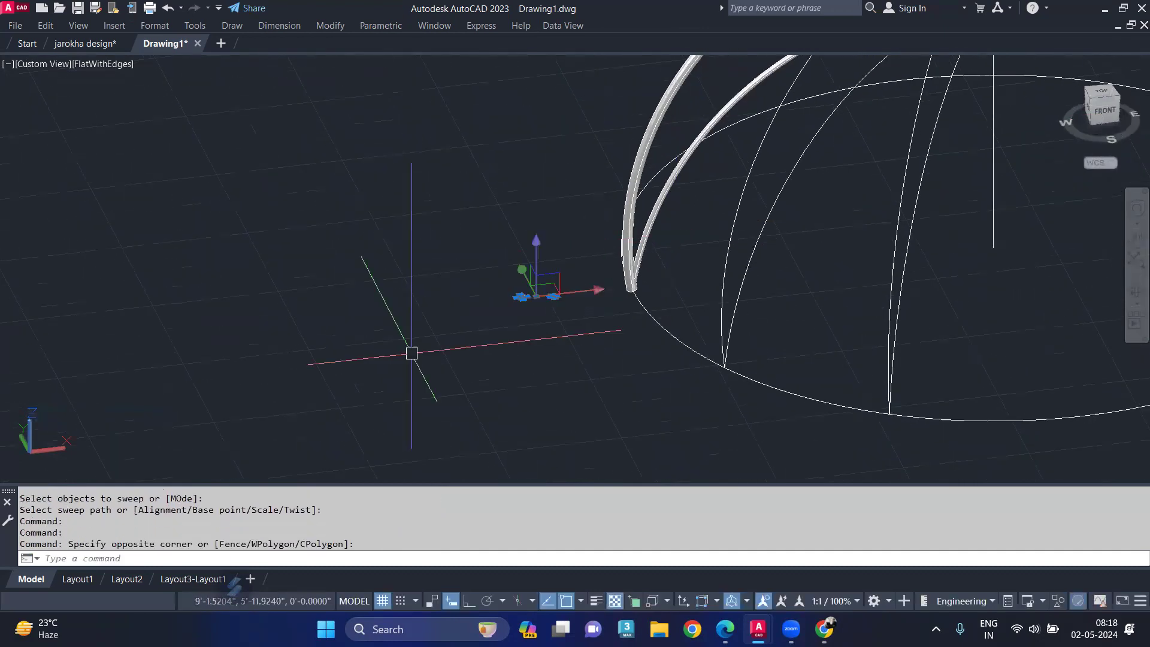
{"action": "key", "text": "Delete"}
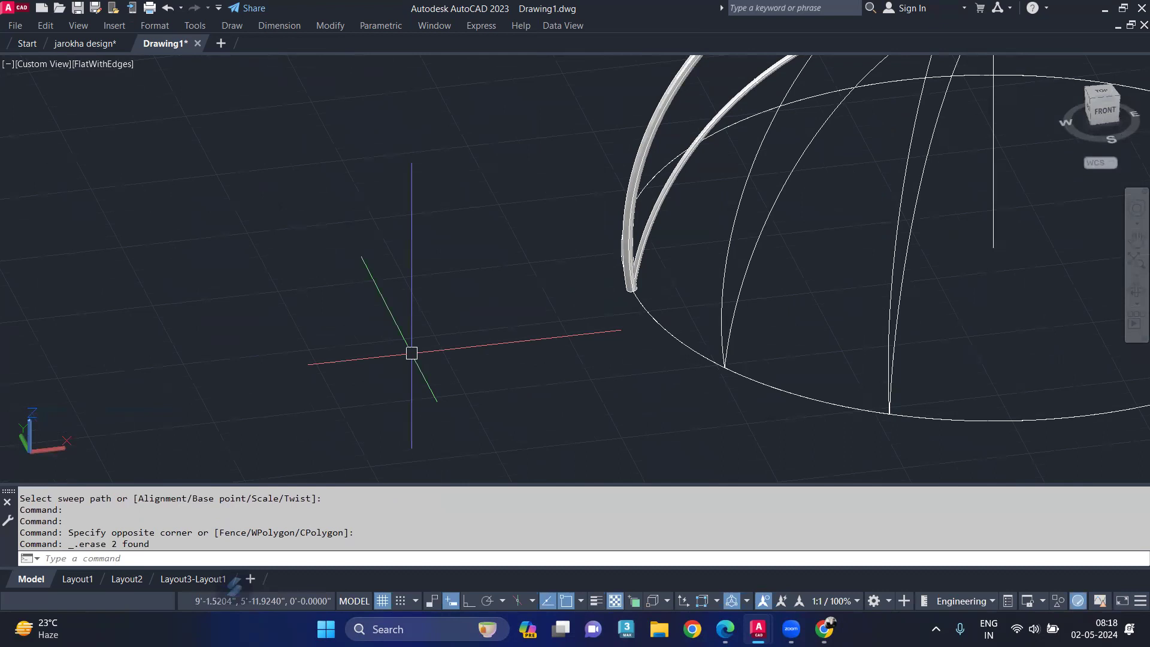
Use VIEWRES to keep fast zooms on and set the circle zoom percent to 20000
{"action": "type", "text": "viewres"}
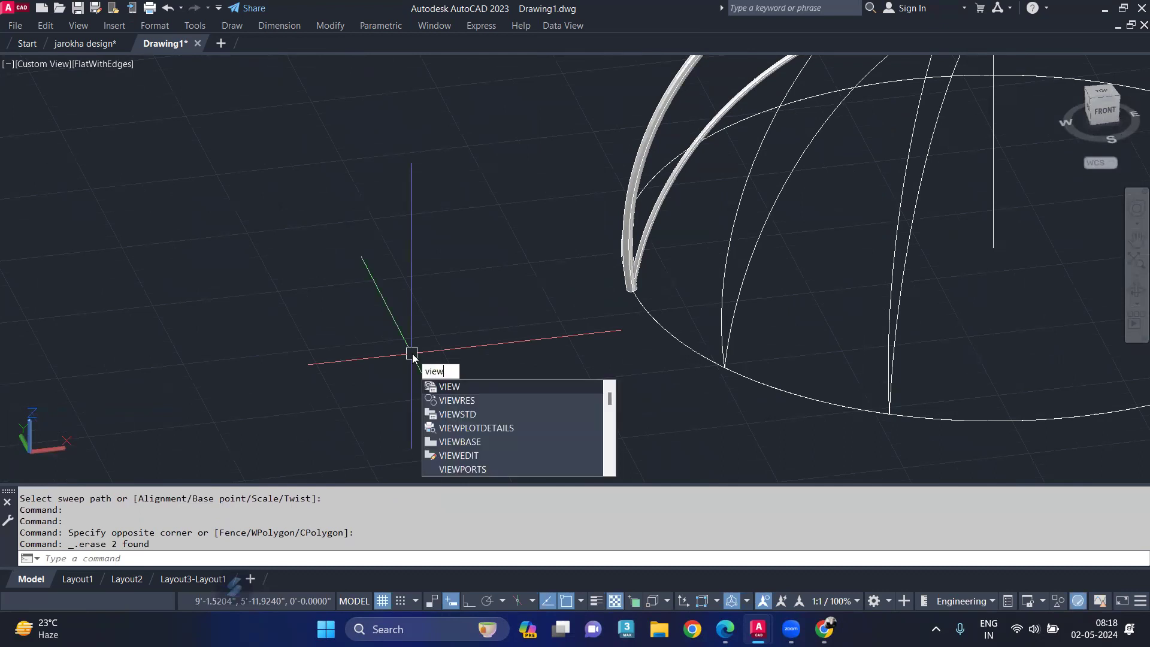
{"action": "key", "text": "Return"}
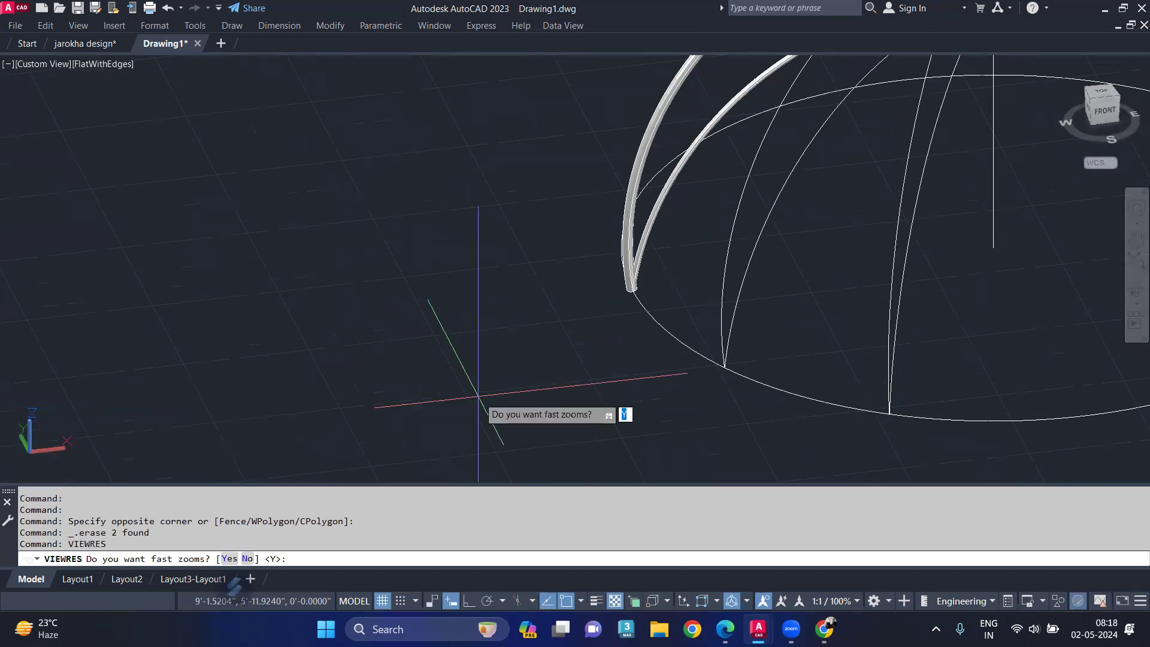
{"action": "key", "text": "Return"}
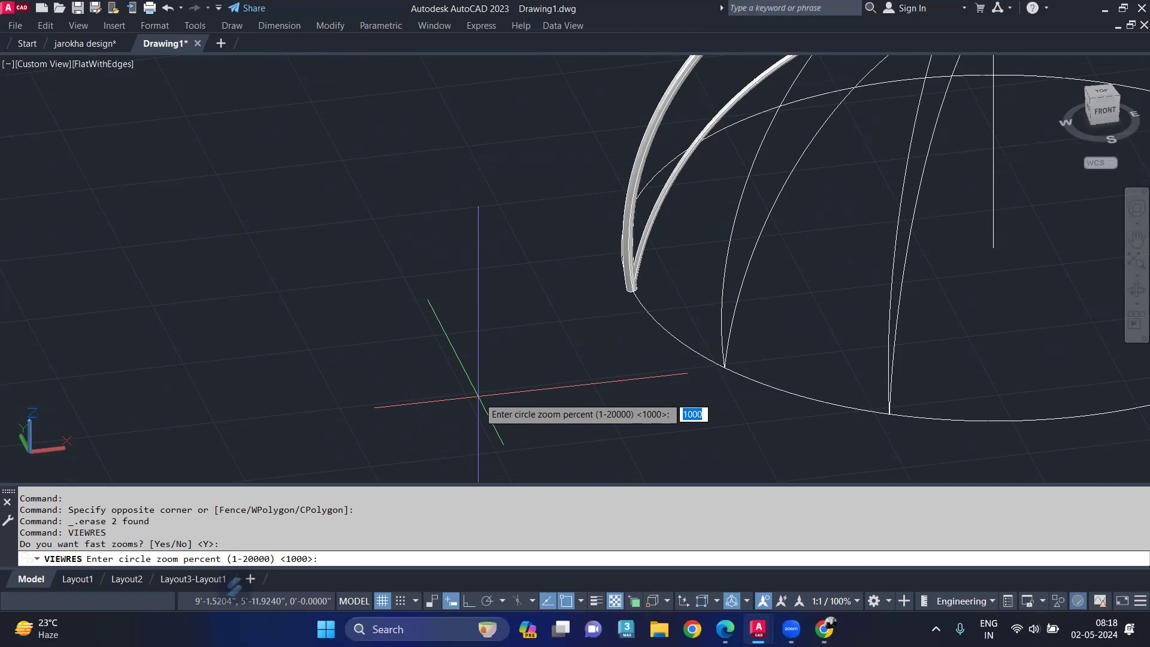
{"action": "type", "text": "20000"}
{"action": "key", "text": "Return"}
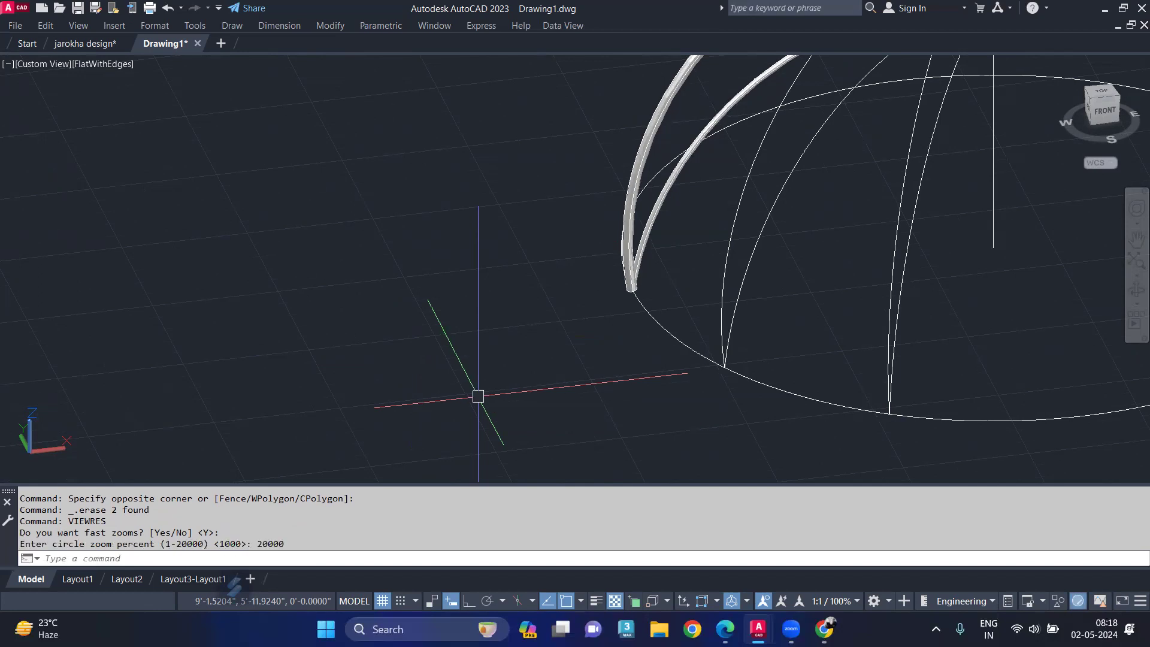
Zoom to show the whole drawing and regenerate it
{"action": "type", "text": "z"}
{"action": "key", "text": "Return"}
{"action": "type", "text": "a"}
{"action": "key", "text": "Return"}
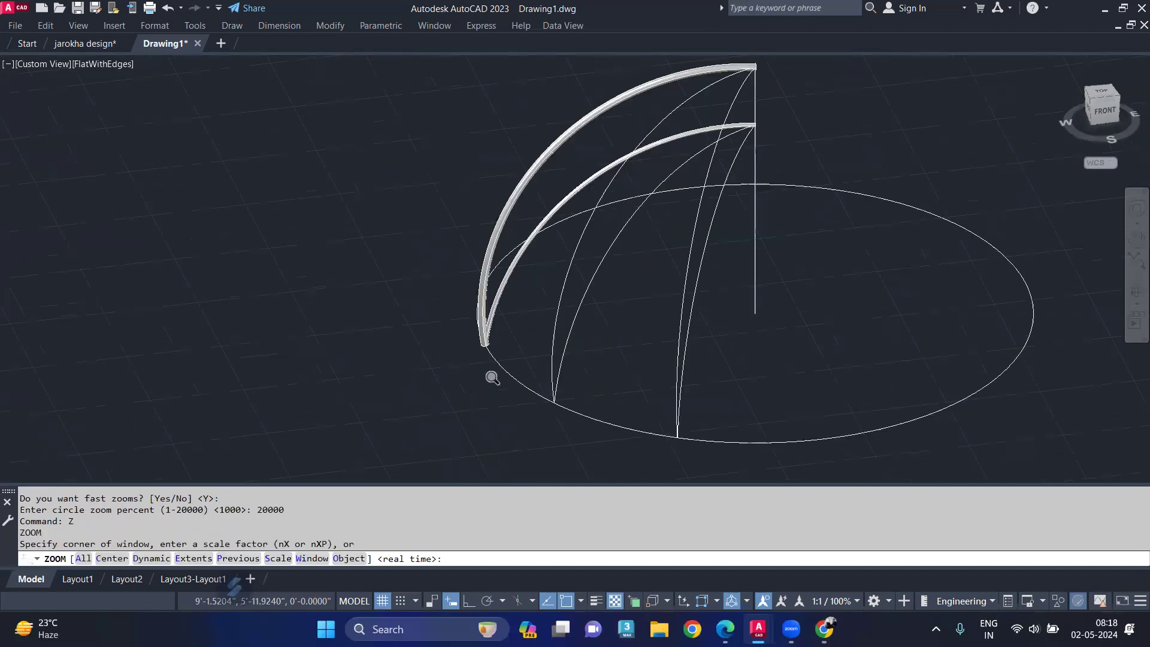
{"action": "scroll", "coordinate": [311, 335], "scroll_direction": "up", "scroll_amount": 3}
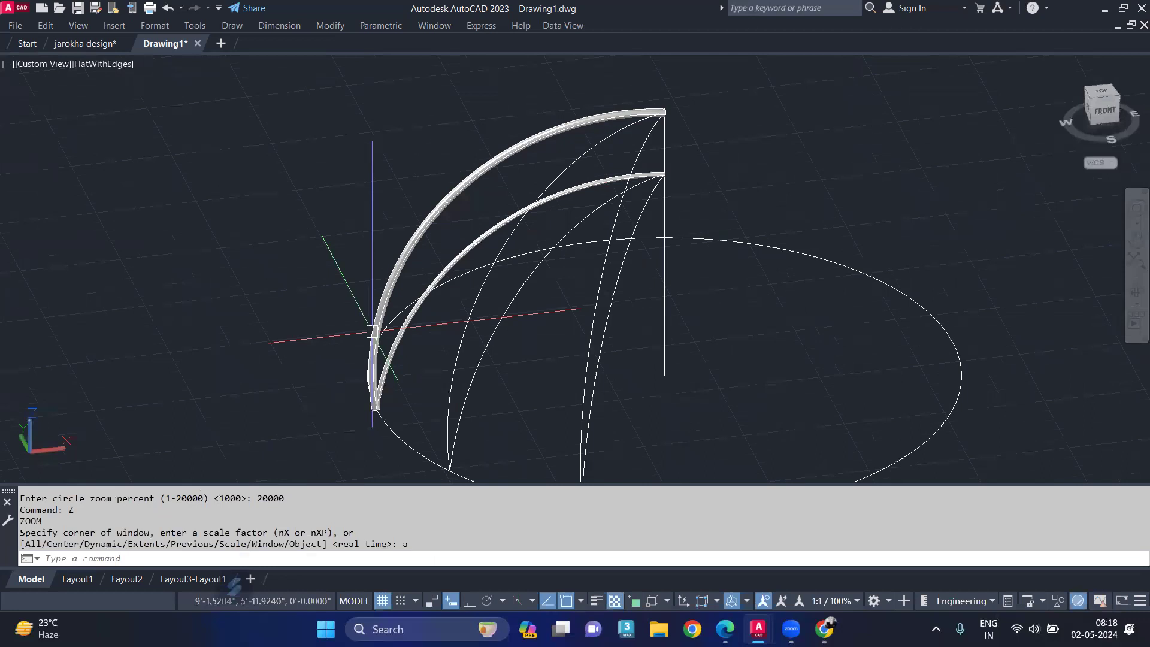
{"action": "scroll", "coordinate": [297, 341], "scroll_direction": "down", "scroll_amount": 2}
{"action": "type", "text": "re"}
{"action": "key", "text": "Return"}
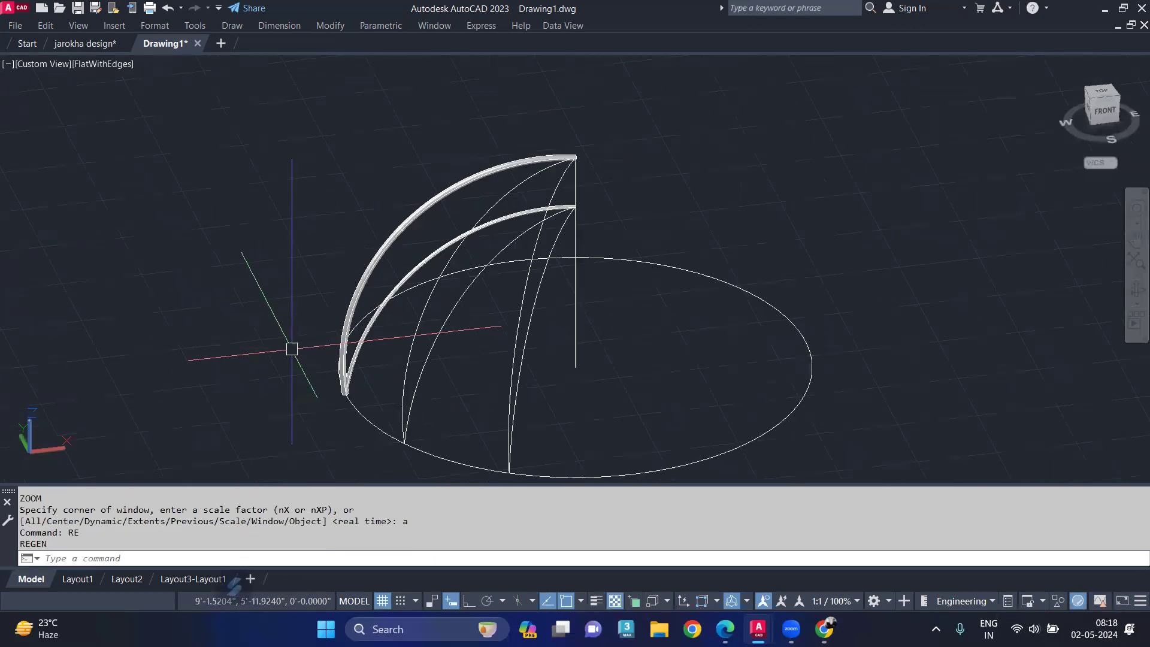
Cap the lower end of the thick rib with a sphere of 0.5-inch radius, centred on the rib's end face
{"action": "scroll", "coordinate": [311, 407], "scroll_direction": "up", "scroll_amount": 2}
{"action": "scroll", "coordinate": [317, 411], "scroll_direction": "up", "scroll_amount": 3}
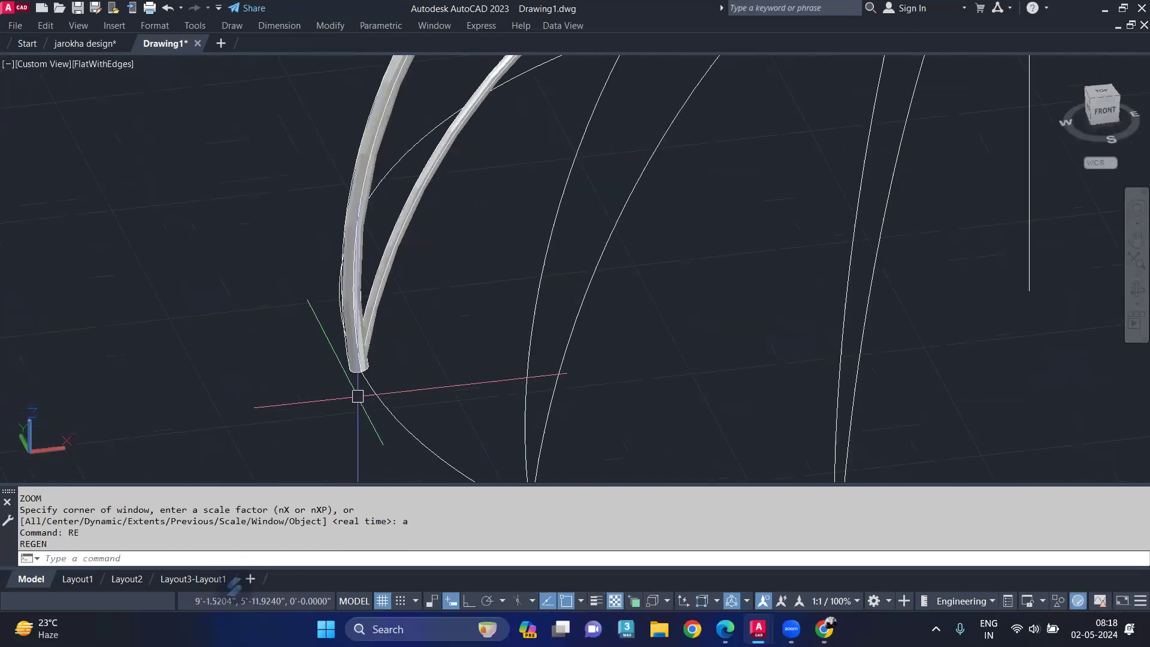
{"action": "middle_click_drag", "start_coordinate": [349, 398], "coordinate": [358, 276]}
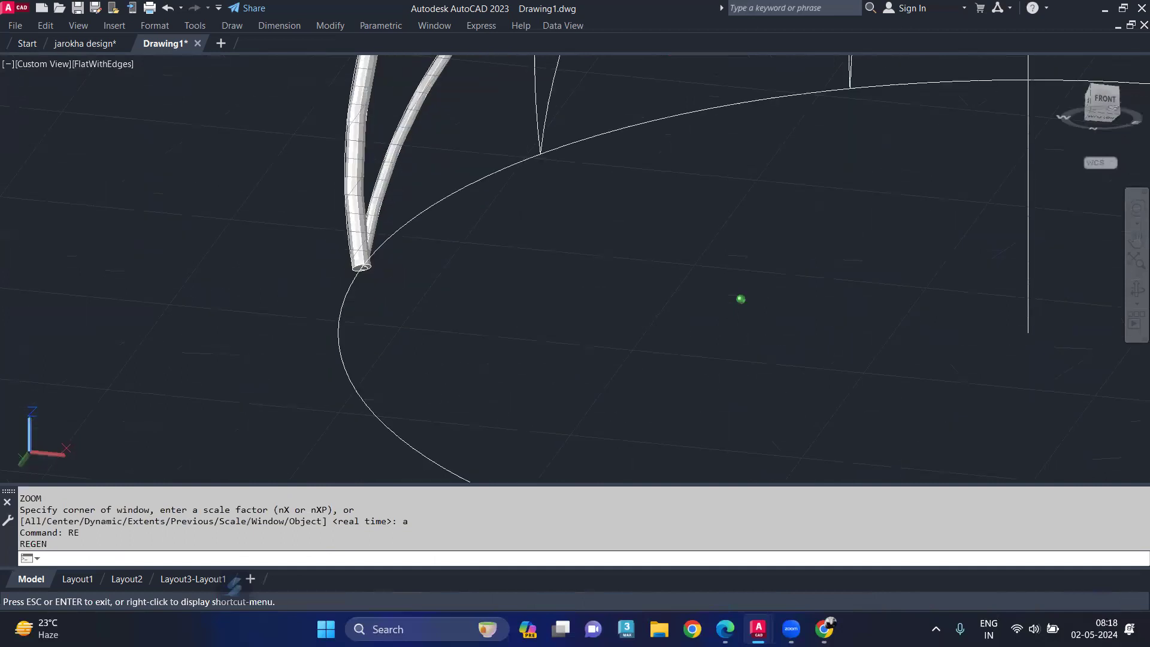
{"action": "scroll", "coordinate": [362, 260], "scroll_direction": "up", "scroll_amount": 6}
{"action": "type", "text": "sd"}
{"action": "key", "text": "Escape"}
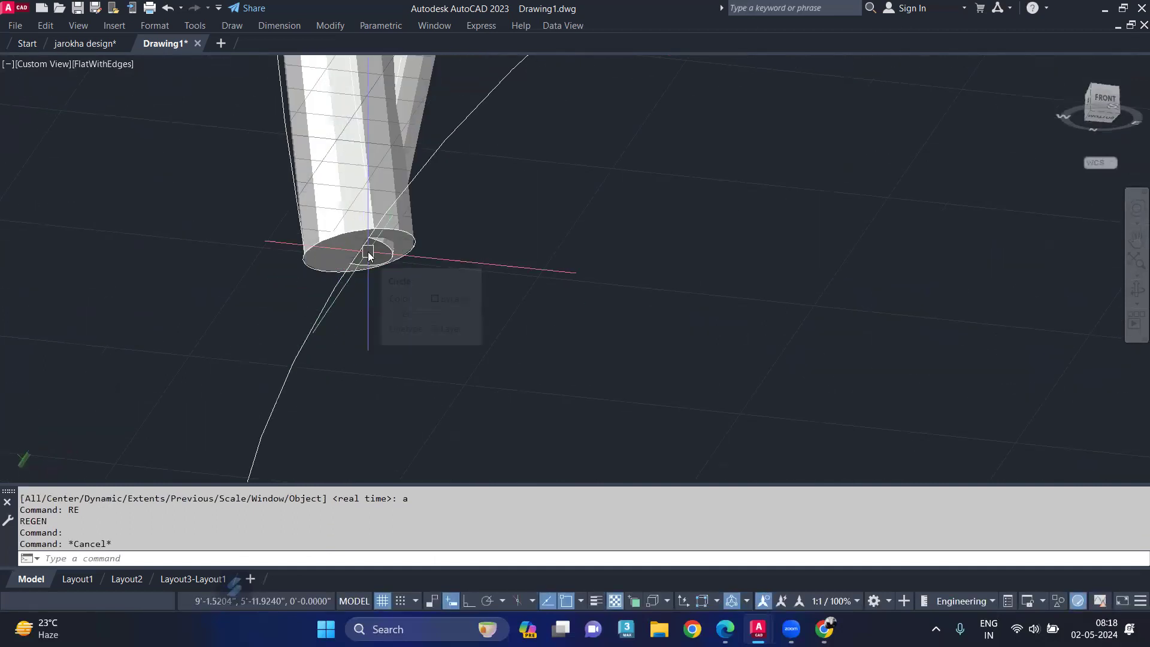
{"action": "type", "text": "SPgh"}
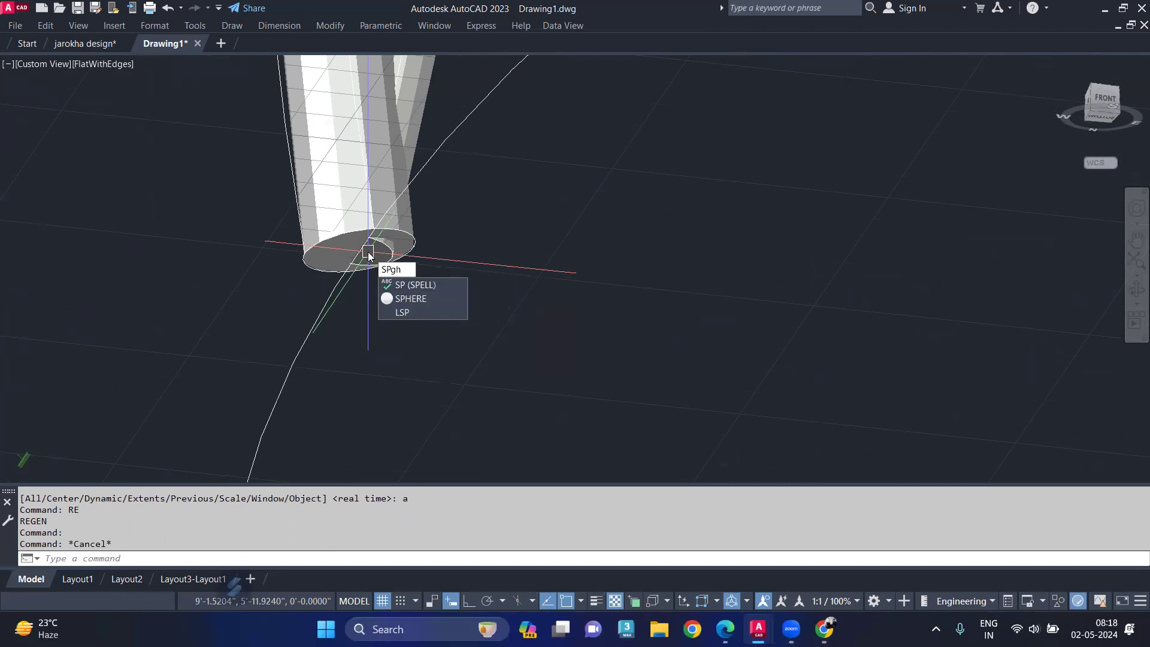
{"action": "key", "text": "BackSpace"}
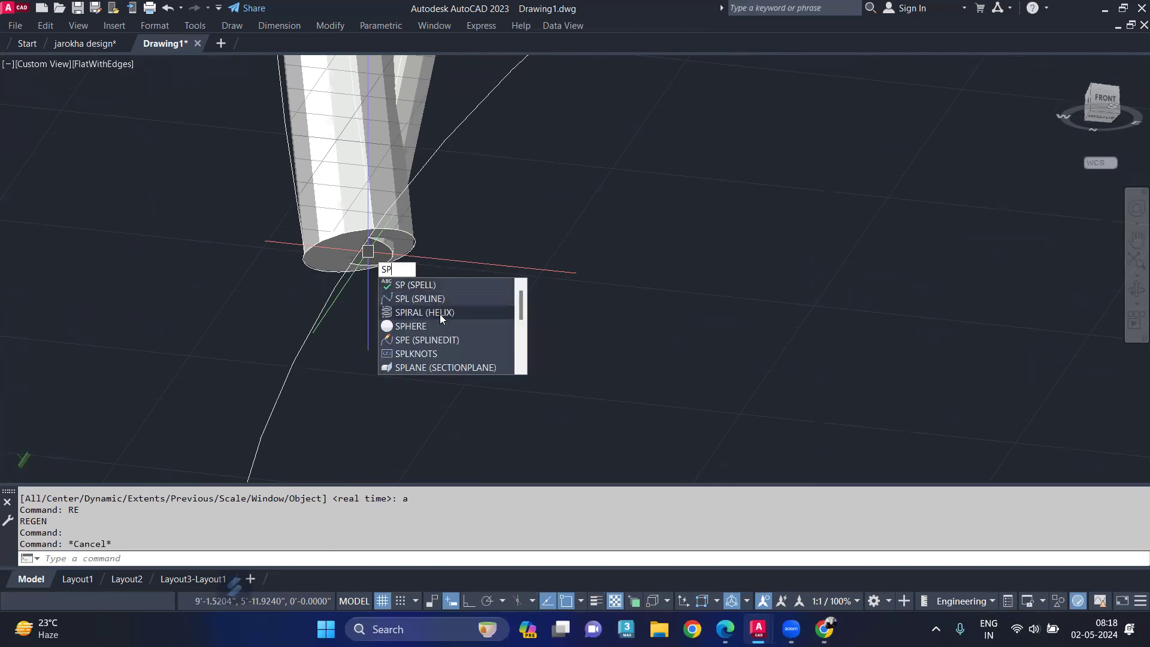
{"action": "left_click", "coordinate": [419, 326]}
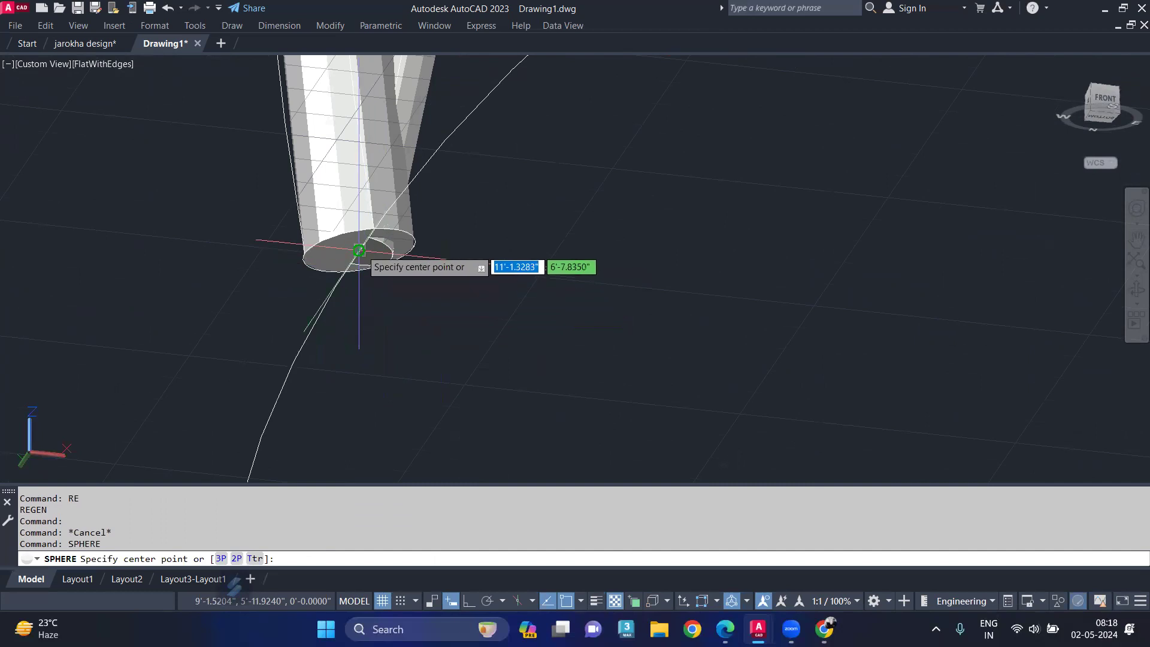
{"action": "left_click", "coordinate": [364, 264]}
{"action": "scroll", "coordinate": [362, 245], "scroll_direction": "up", "scroll_amount": 3}
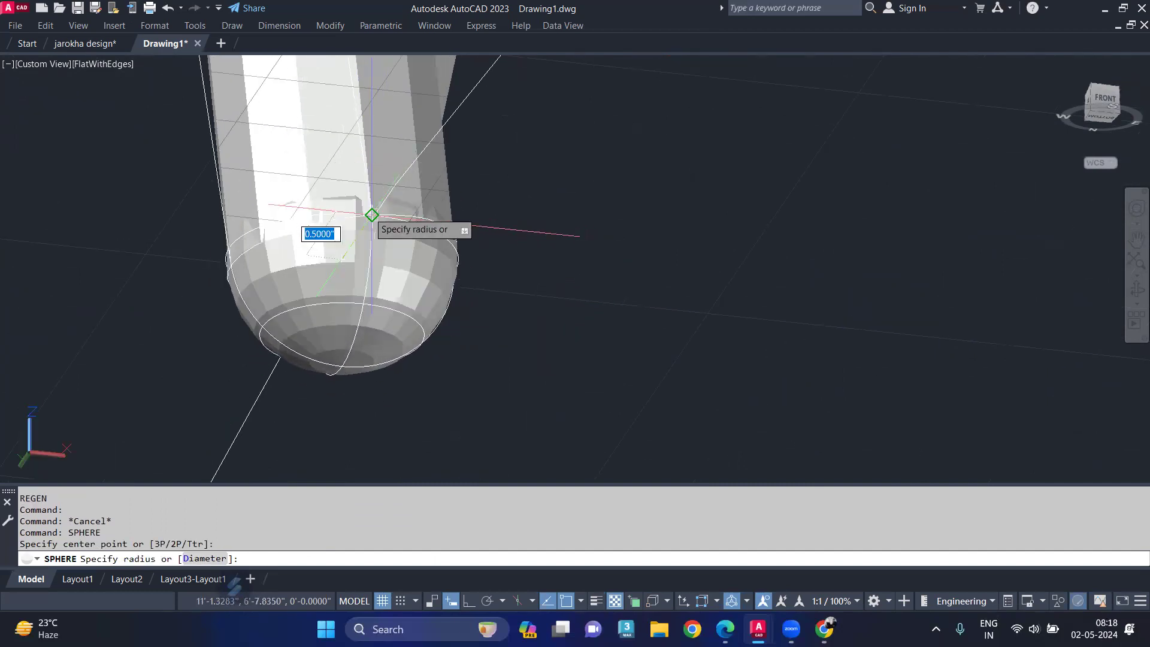
{"action": "left_click", "coordinate": [372, 215]}
{"action": "scroll", "coordinate": [371, 214], "scroll_direction": "down", "scroll_amount": 2}
{"action": "scroll", "coordinate": [416, 211], "scroll_direction": "down", "scroll_amount": 2}
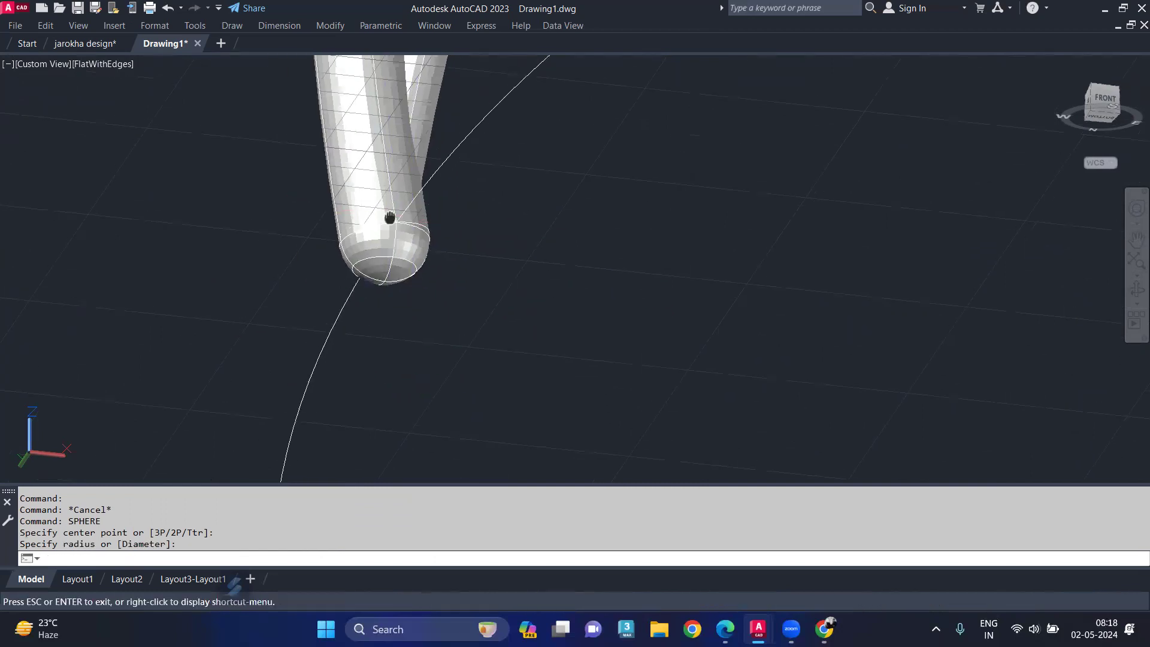
{"action": "middle_click_drag", "start_coordinate": [390, 218], "coordinate": [399, 398]}
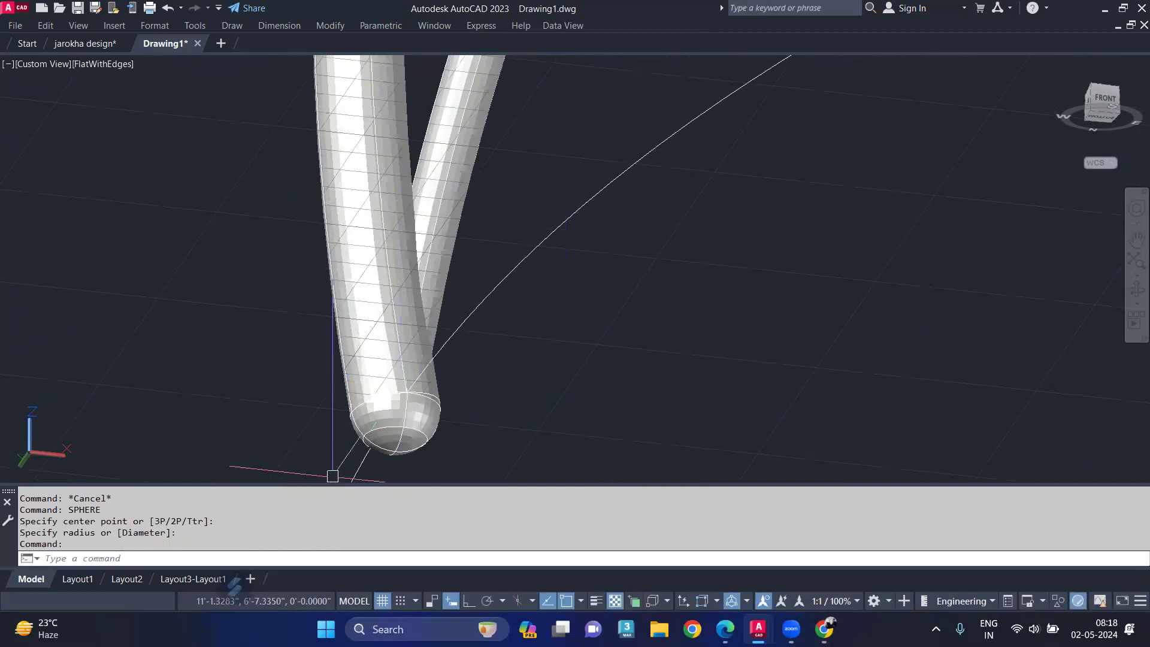
Union the thick rib, the thin rib and the end sphere into one solid
{"action": "type", "text": "u"}
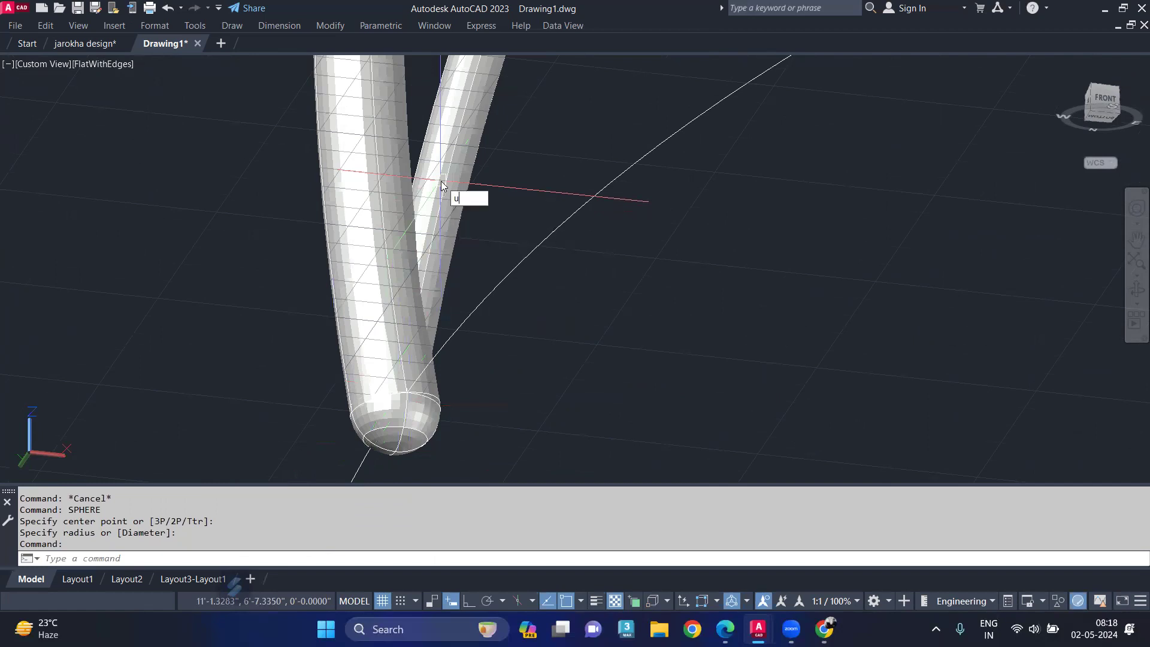
{"action": "key", "text": "Return"}
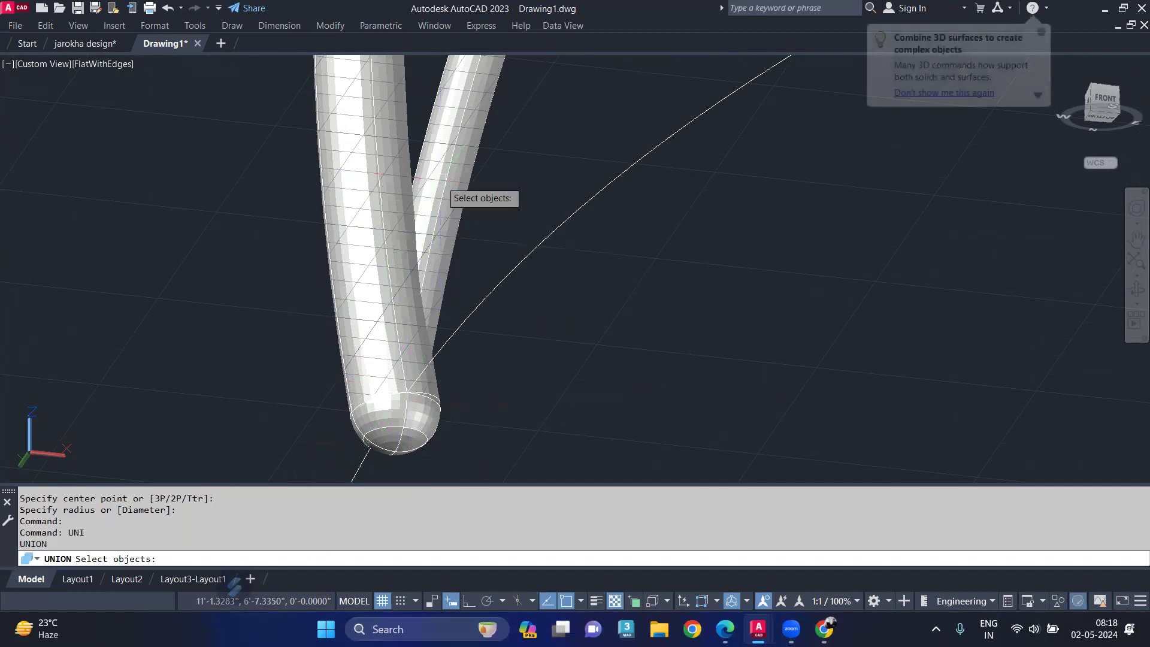
{"action": "left_click", "coordinate": [443, 182]}
{"action": "left_click", "coordinate": [375, 231]}
{"action": "left_click", "coordinate": [410, 424]}
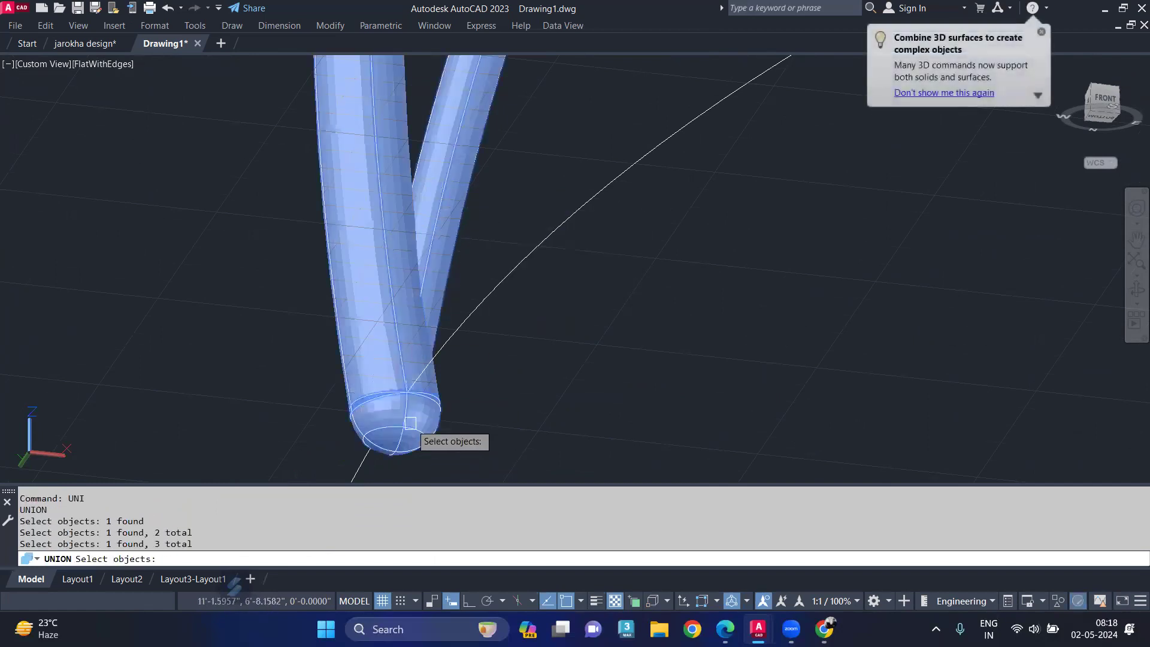
{"action": "scroll", "coordinate": [431, 250], "scroll_direction": "down", "scroll_amount": 6}
{"action": "middle_click_drag", "start_coordinate": [511, 92], "coordinate": [506, 245]}
{"action": "middle_click_drag", "start_coordinate": [518, 287], "coordinate": [515, 276], "text": "shift"}
{"action": "scroll", "coordinate": [448, 206], "scroll_direction": "down", "scroll_amount": 2}
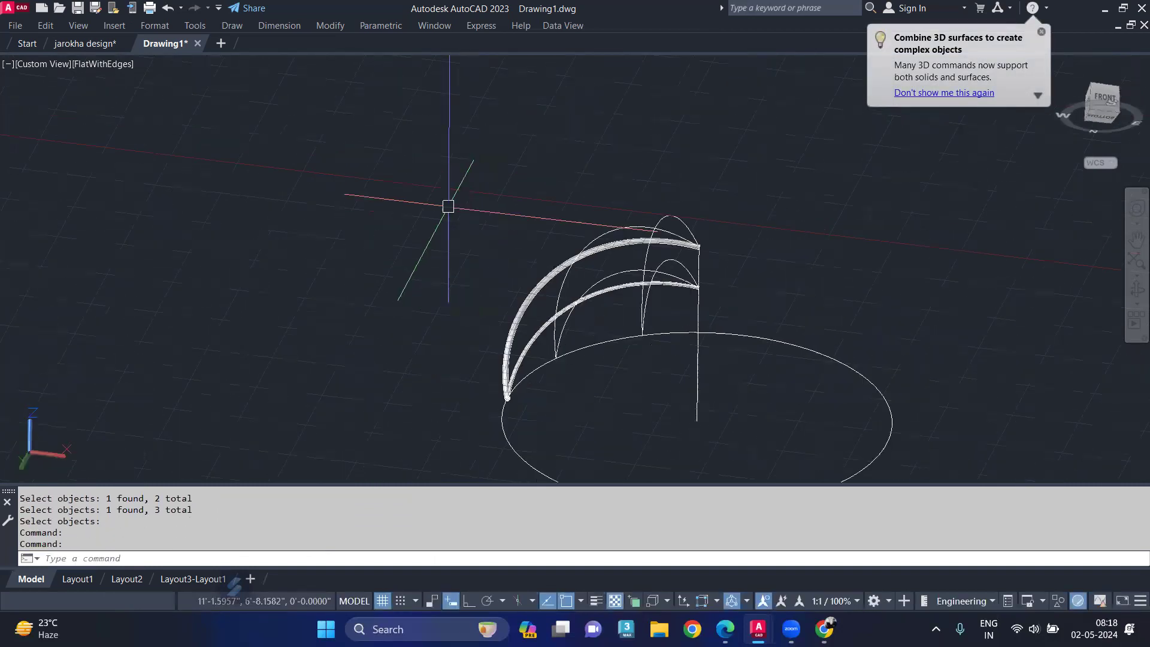
Try a cross-sections-only loft between the upper arcs of the two unswept pairs, and delete the resulting surface
{"action": "middle_click_drag", "start_coordinate": [464, 231], "coordinate": [607, 340], "text": "shift"}
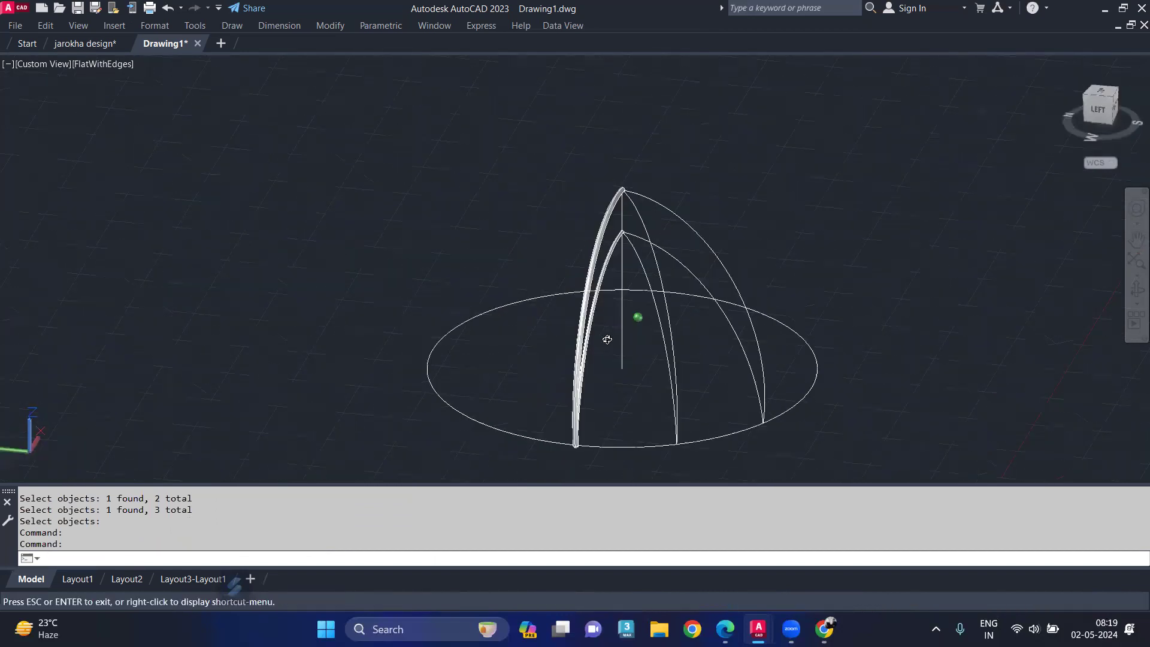
{"action": "scroll", "coordinate": [688, 205], "scroll_direction": "up", "scroll_amount": 2}
{"action": "middle_click_drag", "start_coordinate": [753, 262], "coordinate": [609, 254]}
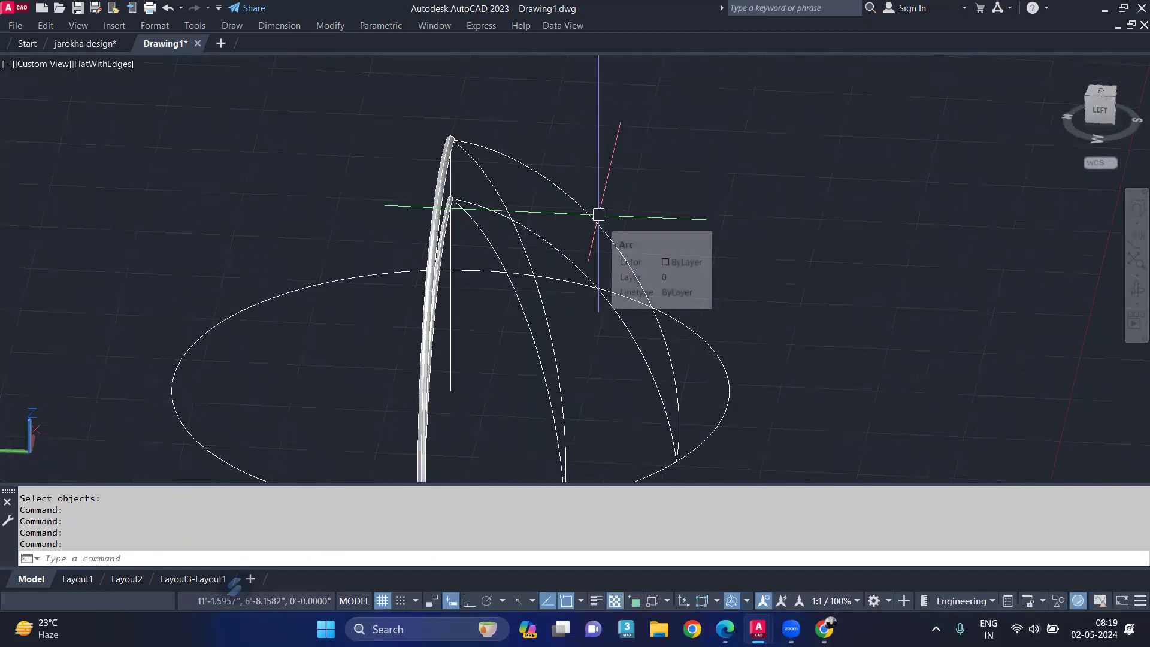
{"action": "type", "text": "LOF"}
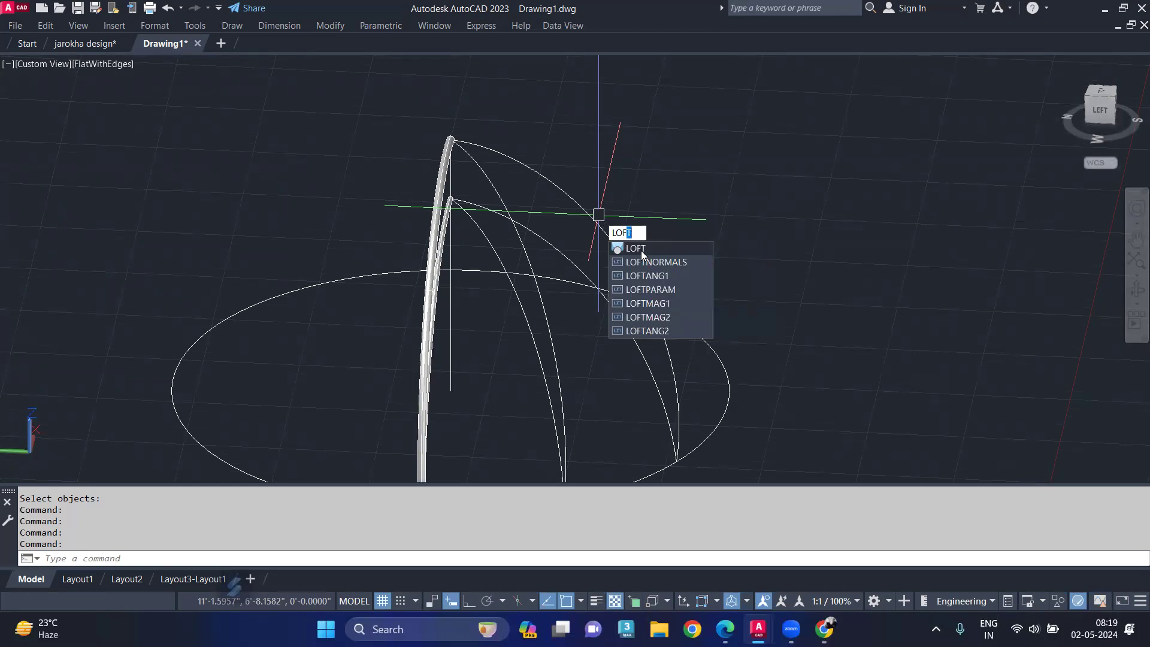
{"action": "left_click", "coordinate": [642, 250]}
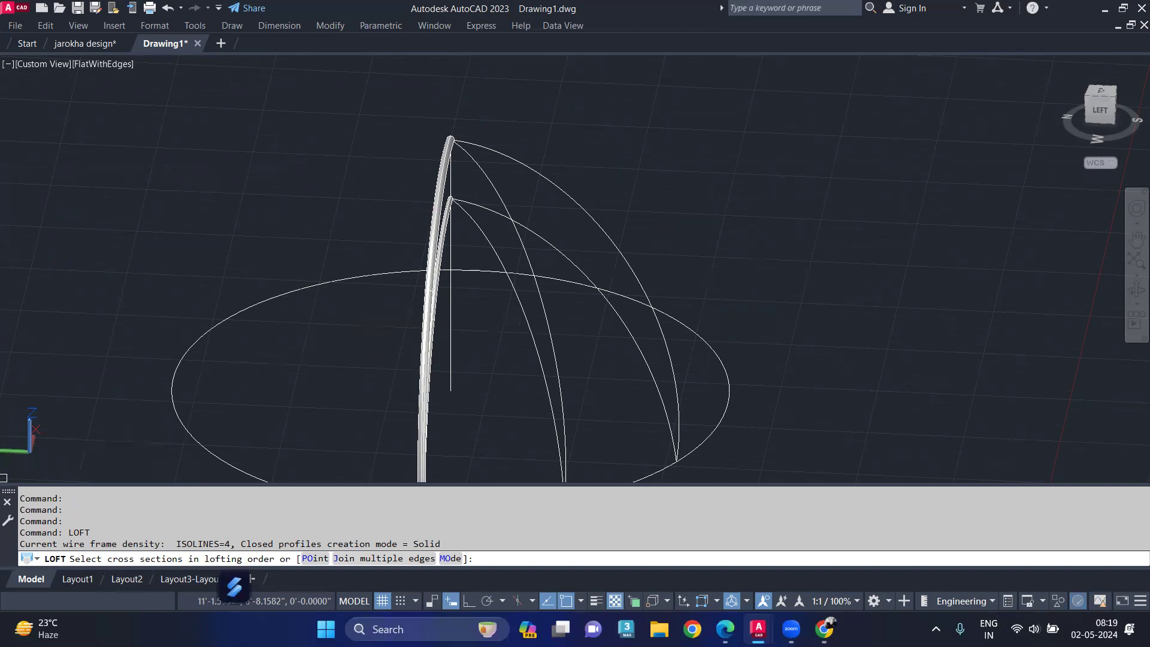
{"action": "left_click", "coordinate": [519, 241]}
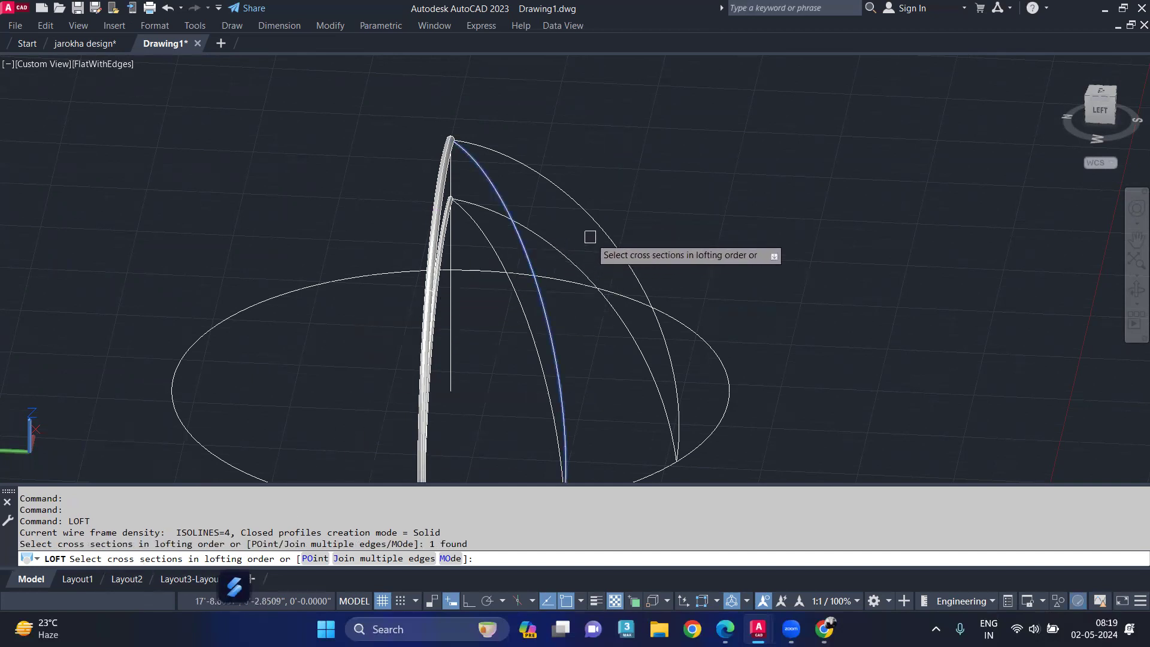
{"action": "left_click", "coordinate": [593, 217]}
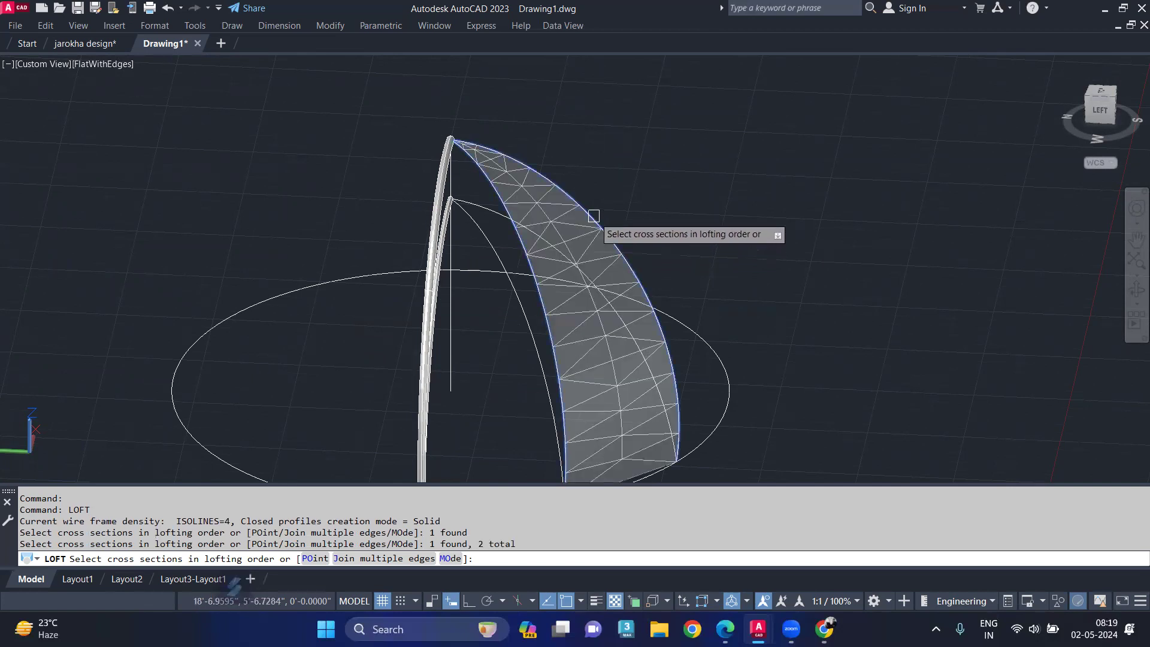
{"action": "mouse_move", "coordinate": [591, 213]}
{"action": "middle_mouse_down"}
{"action": "mouse_move", "coordinate": [565, 195]}
{"action": "mouse_move", "coordinate": [508, 107]}
{"action": "mouse_move", "coordinate": [516, 91]}
{"action": "middle_mouse_up"}
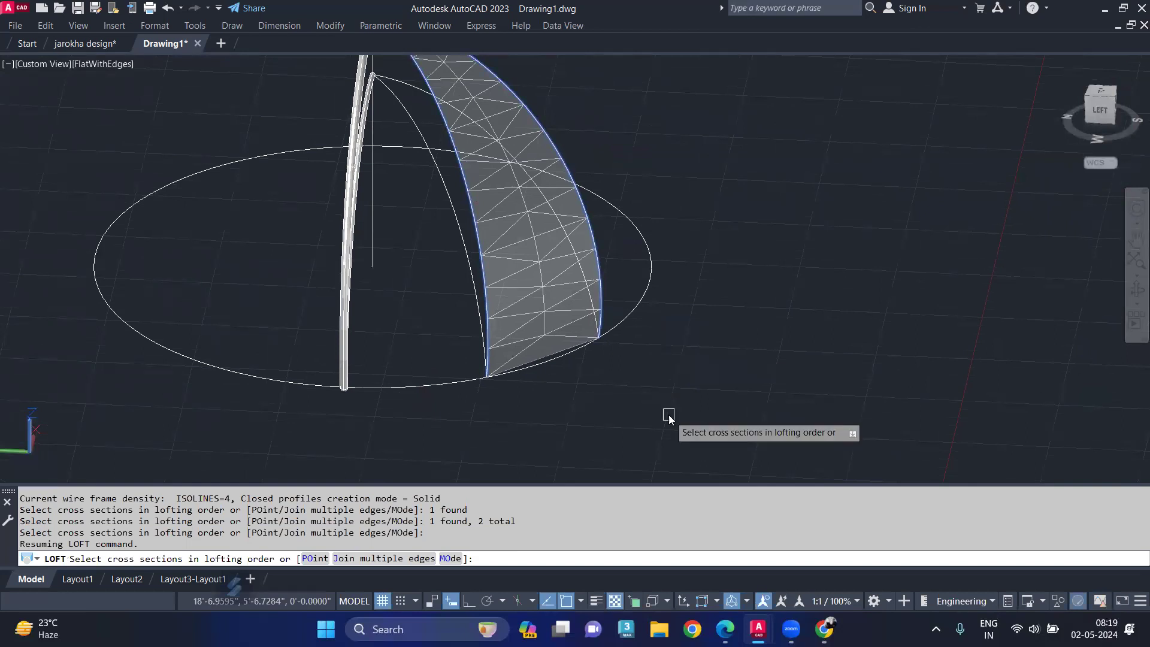
{"action": "key", "text": "Return"}
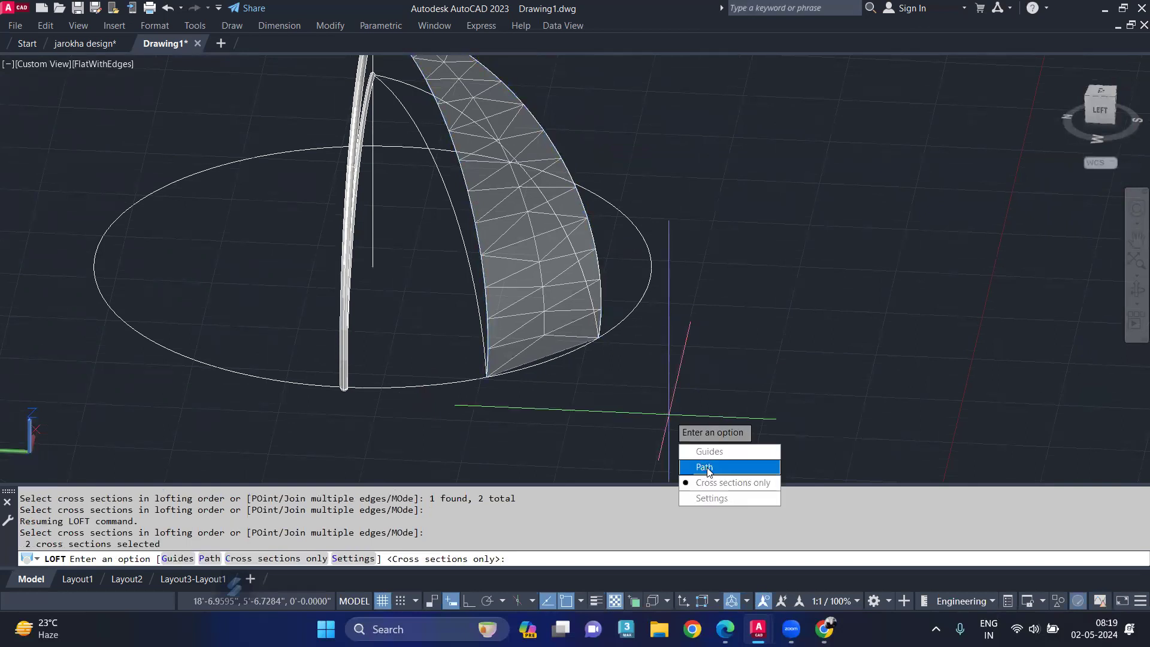
{"action": "key", "text": "Return"}
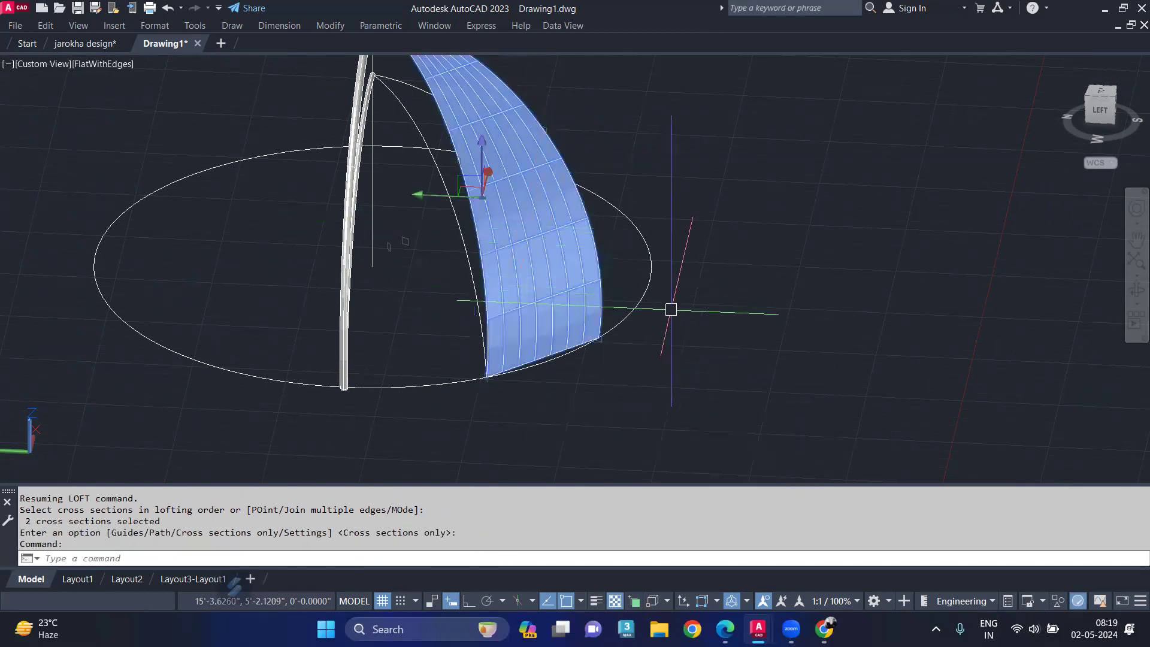
{"action": "key", "text": "Delete"}
Draw an inward-curving three-point arc joining the lower ends of the two unswept arc pairs
{"action": "scroll", "coordinate": [564, 325], "scroll_direction": "up", "scroll_amount": 2}
{"action": "type", "text": "a"}
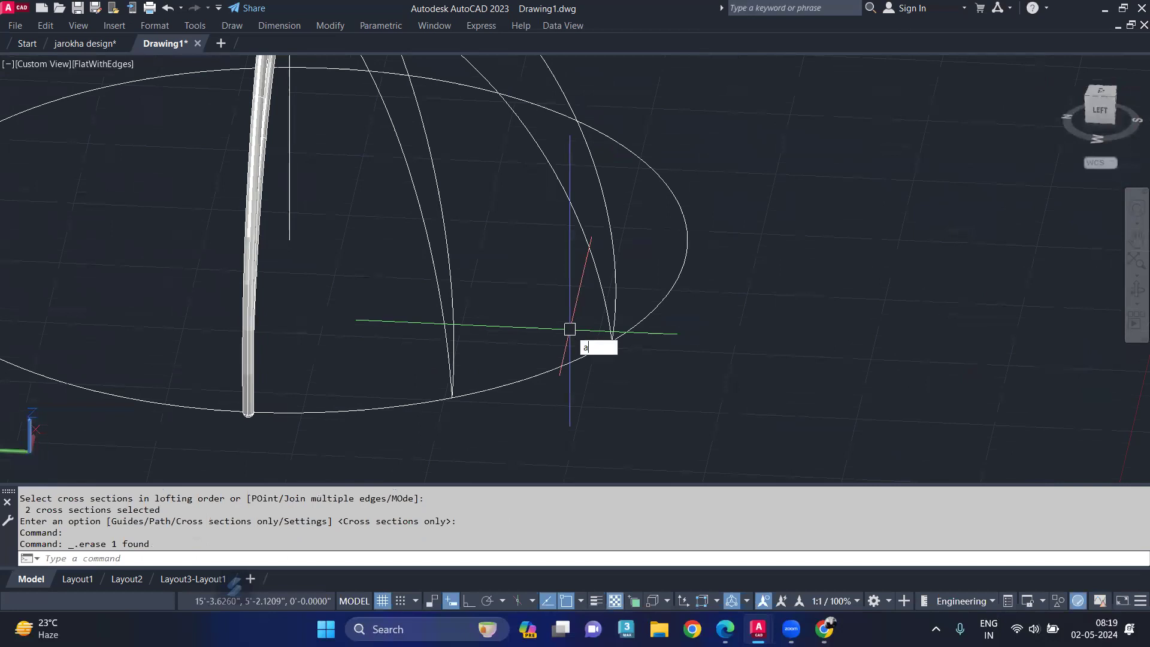
{"action": "key", "text": "Return"}
{"action": "left_click", "coordinate": [612, 340]}
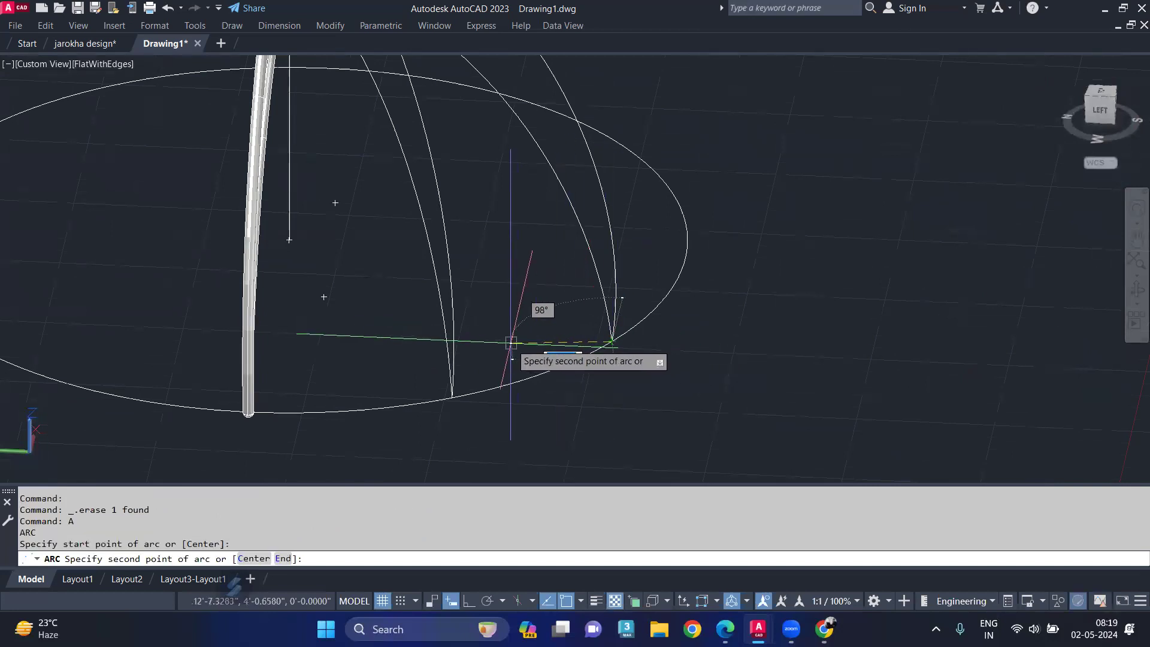
{"action": "left_click", "coordinate": [529, 345]}
{"action": "left_click", "coordinate": [453, 400]}
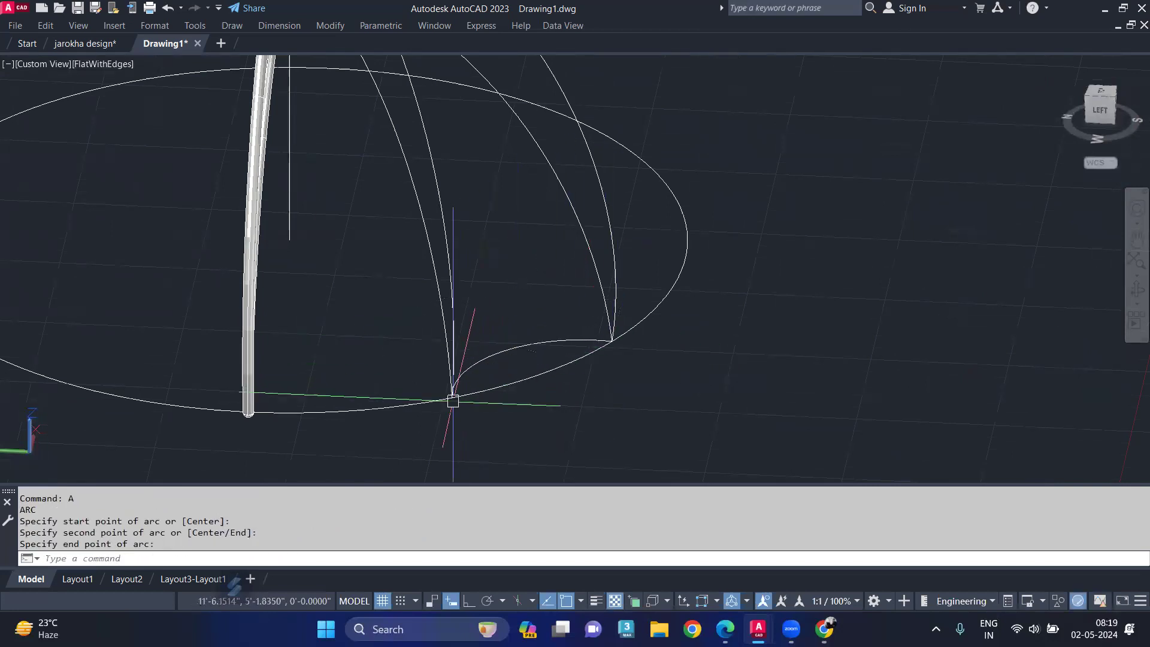
Try to loft between the two unswept upper arcs with the Path option, using the new base arc as the path
{"action": "scroll", "coordinate": [527, 291], "scroll_direction": "down", "scroll_amount": 2}
{"action": "middle_click_drag", "start_coordinate": [499, 283], "coordinate": [507, 345]}
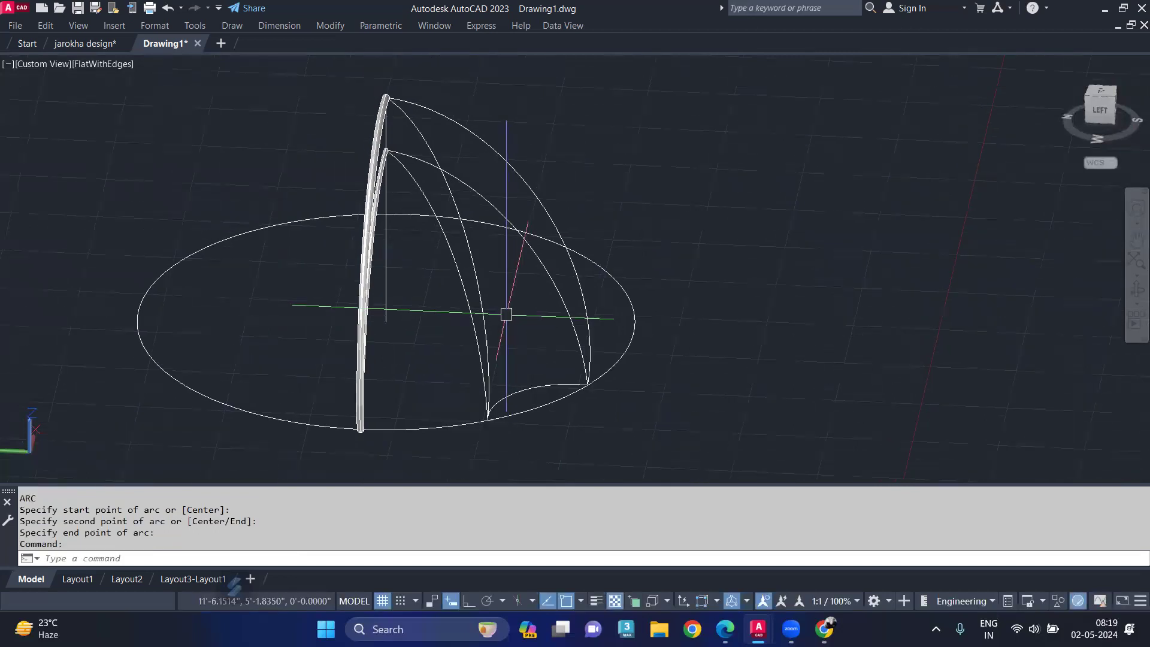
{"action": "type", "text": "LOFT"}
{"action": "key", "text": "Return"}
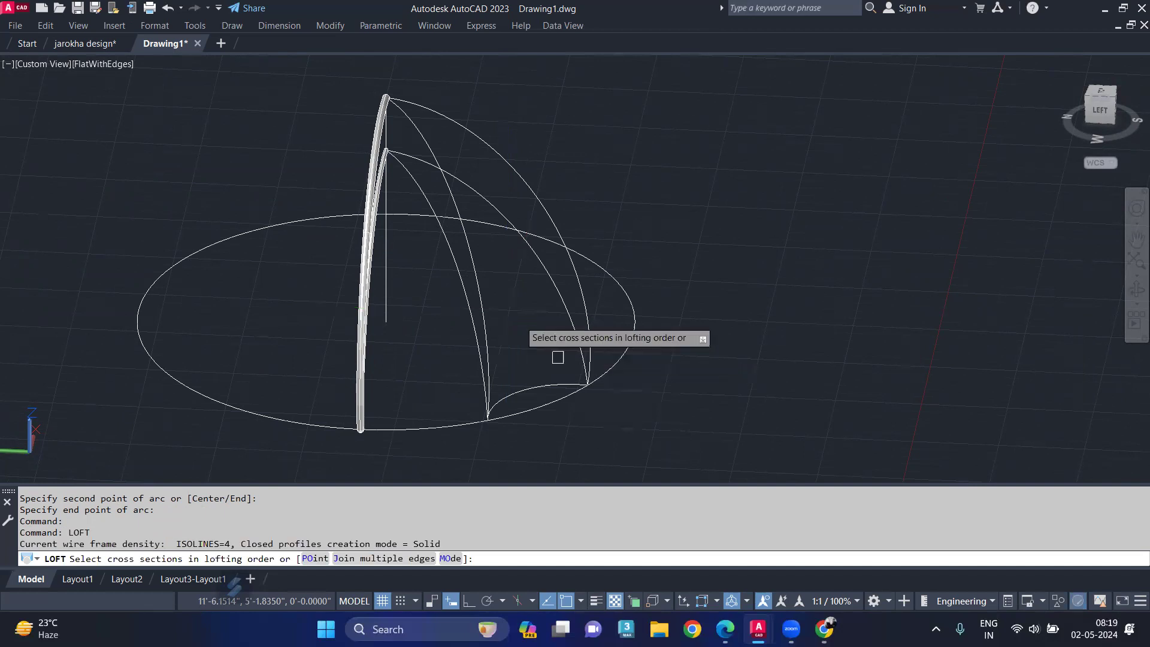
{"action": "left_click", "coordinate": [473, 282]}
{"action": "left_click", "coordinate": [544, 216]}
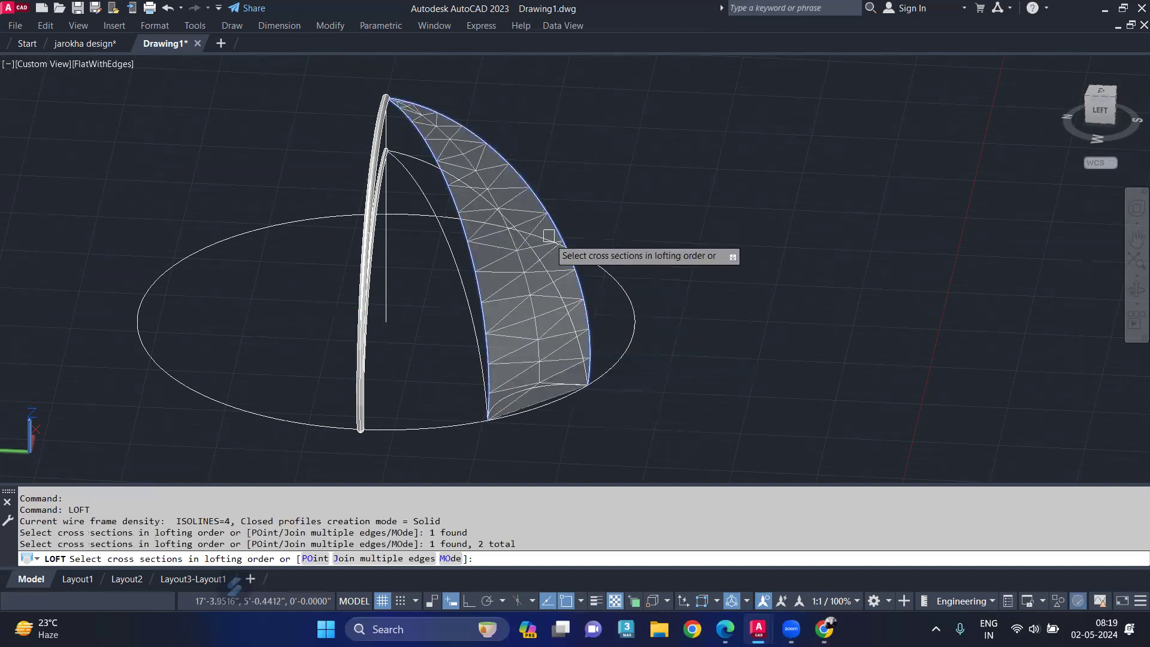
{"action": "key", "text": "Return"}
{"action": "left_click", "coordinate": [589, 306]}
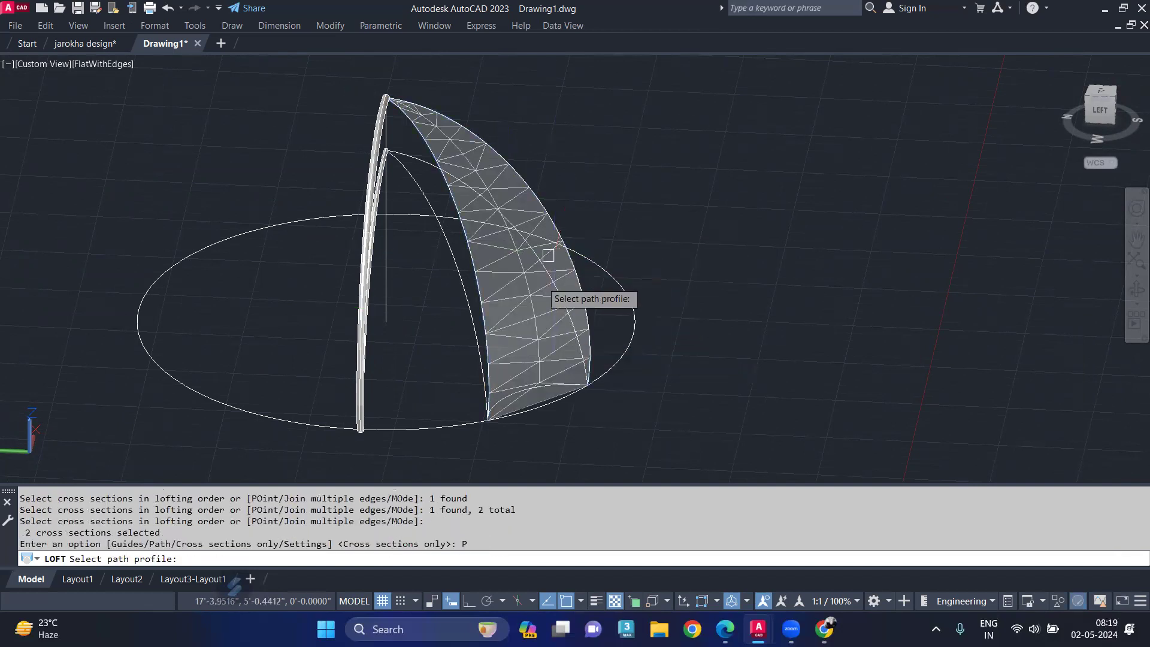
{"action": "scroll", "coordinate": [520, 398], "scroll_direction": "up", "scroll_amount": 2}
{"action": "scroll", "coordinate": [507, 399], "scroll_direction": "down", "scroll_amount": 3}
{"action": "mouse_move", "coordinate": [446, 387]}
{"action": "middle_mouse_down", "text": "shift"}
{"action": "mouse_move", "coordinate": [467, 389]}
{"action": "mouse_move", "coordinate": [457, 373]}
{"action": "middle_mouse_up", "text": "shift"}
{"action": "left_click", "coordinate": [458, 412]}
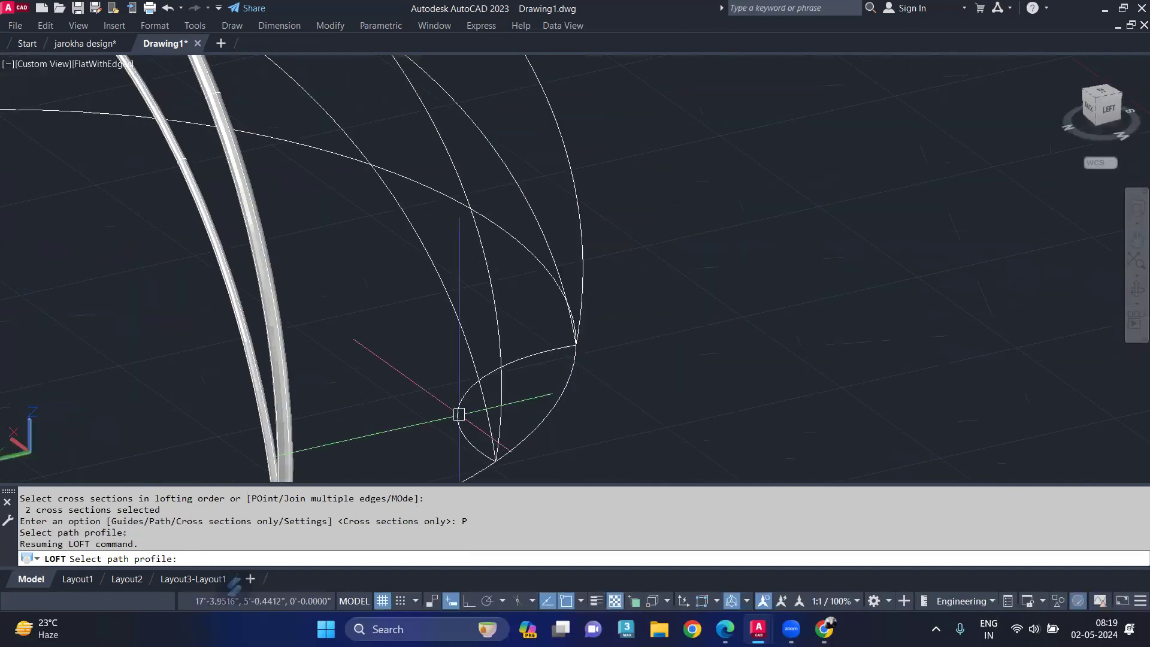
Delete the inward-curving arc between the lower ends of the two arc pairs
{"action": "scroll", "coordinate": [462, 411], "scroll_direction": "down", "scroll_amount": 4}
{"action": "middle_click_drag", "start_coordinate": [545, 339], "coordinate": [495, 367], "text": "shift"}
{"action": "scroll", "coordinate": [506, 388], "scroll_direction": "up", "scroll_amount": 2}
{"action": "scroll", "coordinate": [505, 388], "scroll_direction": "up", "scroll_amount": 2}
{"action": "left_click", "coordinate": [502, 380]}
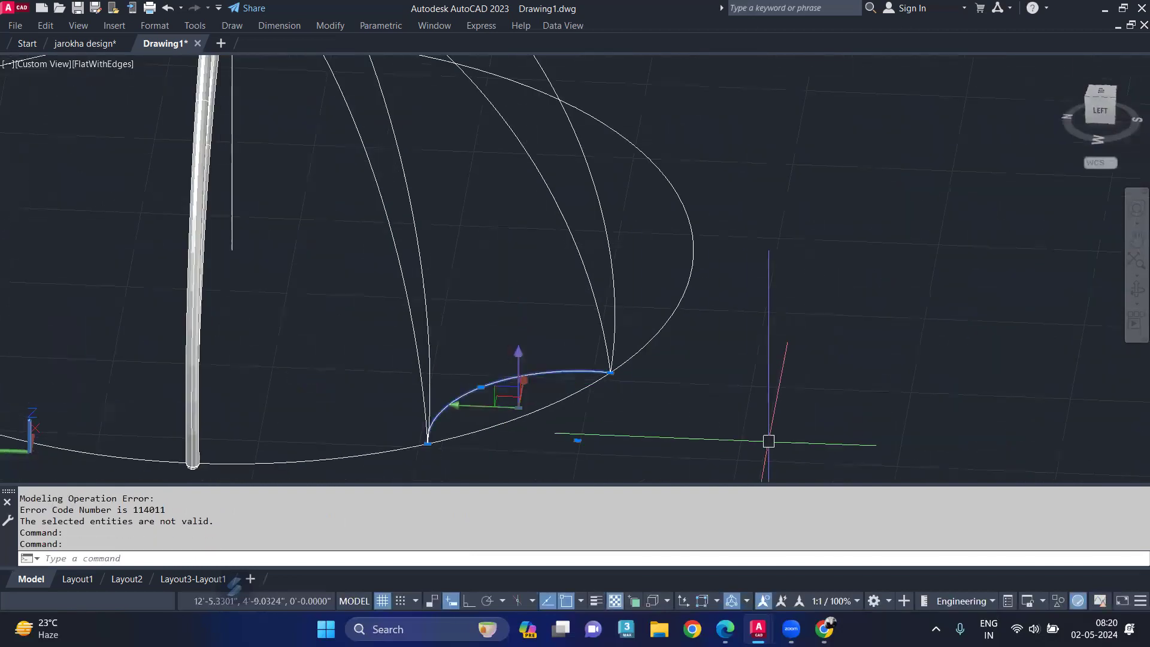
{"action": "key", "text": "Delete"}
Loft a canopy panel between the upper arcs of the two unswept pairs, using cross sections only
{"action": "scroll", "coordinate": [488, 272], "scroll_direction": "down", "scroll_amount": 5}
{"action": "mouse_move", "coordinate": [457, 244]}
{"action": "middle_mouse_down", "text": "shift"}
{"action": "mouse_move", "coordinate": [469, 332]}
{"action": "mouse_move", "coordinate": [470, 293]}
{"action": "middle_mouse_up", "text": "shift"}
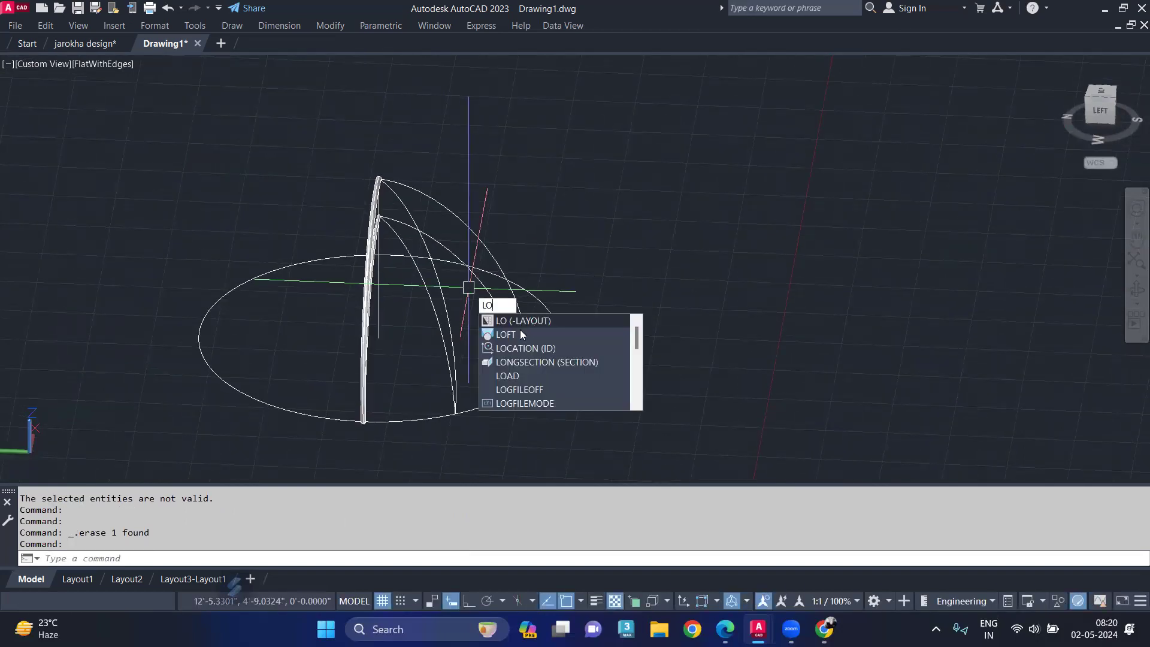
{"action": "left_click", "coordinate": [520, 332]}
{"action": "left_click", "coordinate": [433, 268]}
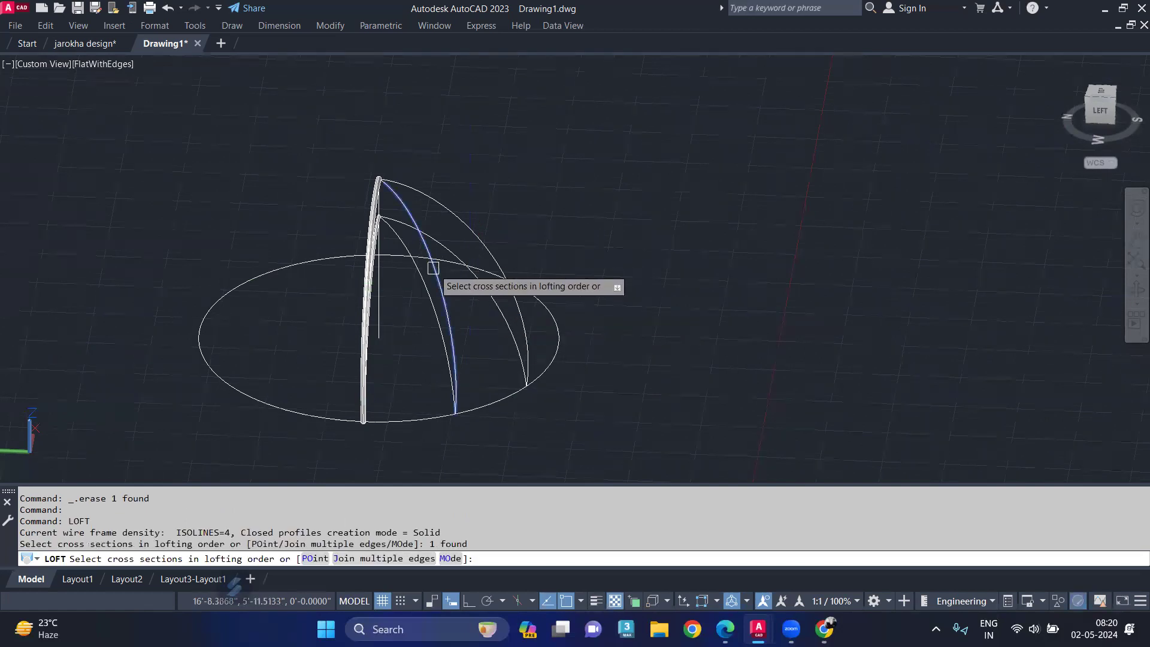
{"action": "left_click", "coordinate": [482, 242]}
{"action": "key", "text": "Return"}
{"action": "middle_click_drag", "start_coordinate": [504, 279], "coordinate": [294, 298], "text": "shift"}
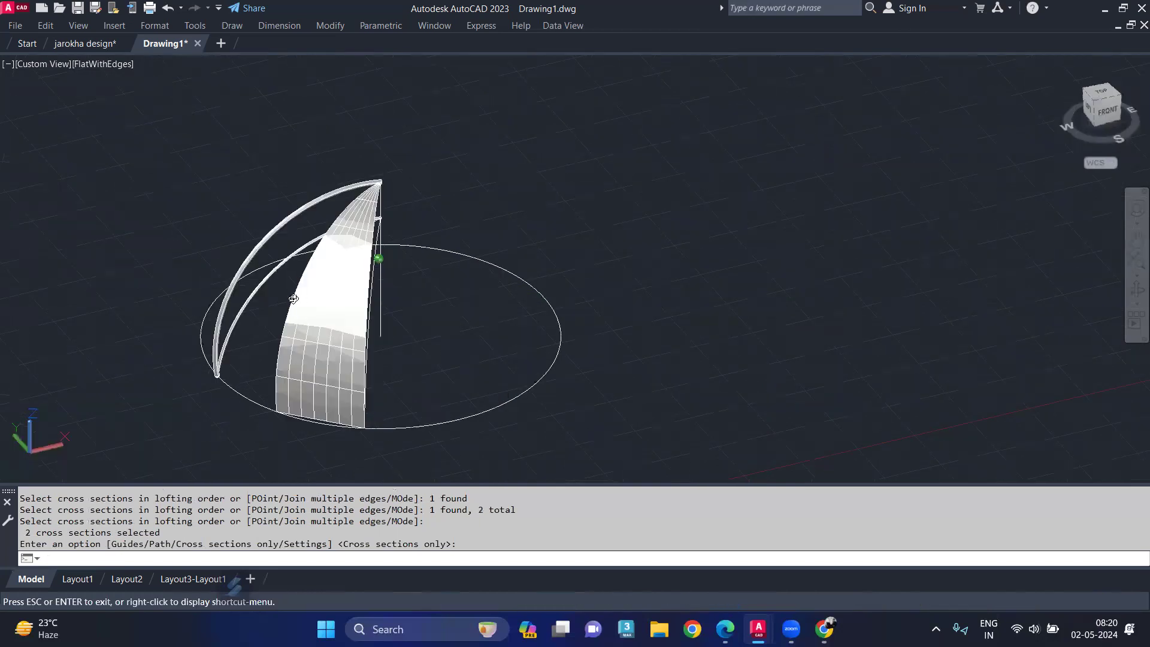
{"action": "middle_click_drag", "start_coordinate": [347, 262], "coordinate": [467, 284], "text": "shift"}
{"action": "key", "text": "Return"}
{"action": "scroll", "coordinate": [473, 288], "scroll_direction": "up", "scroll_amount": 4}
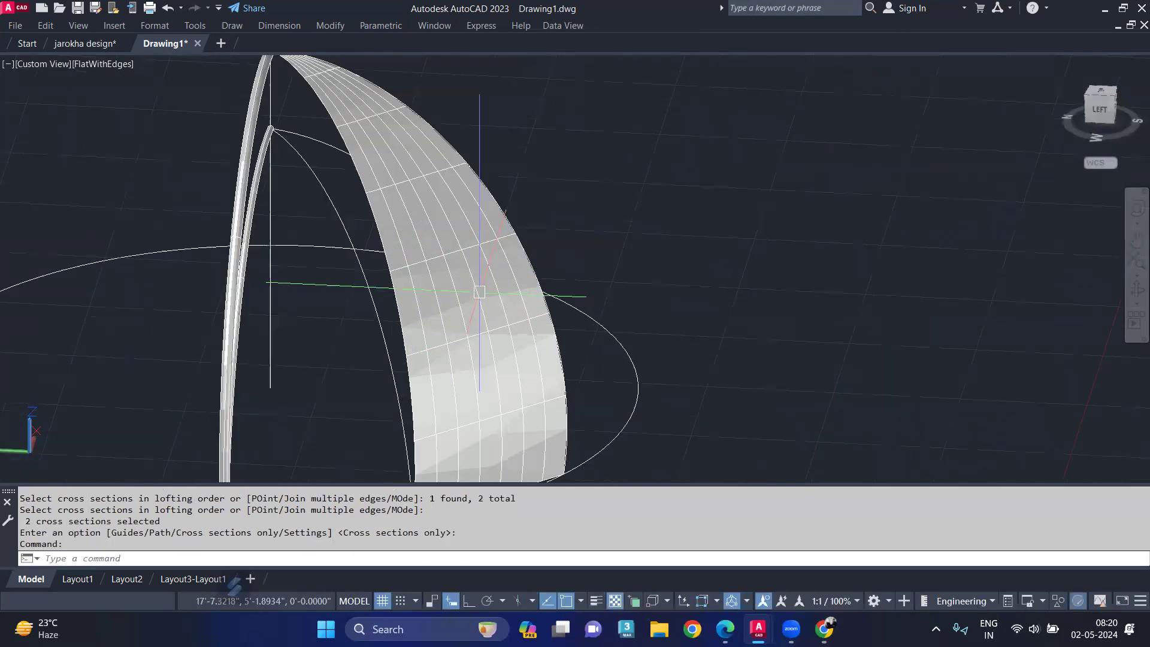
Set both the U isolines and V isolines of the lofted canopy panel to 0
{"action": "left_click", "coordinate": [479, 293]}
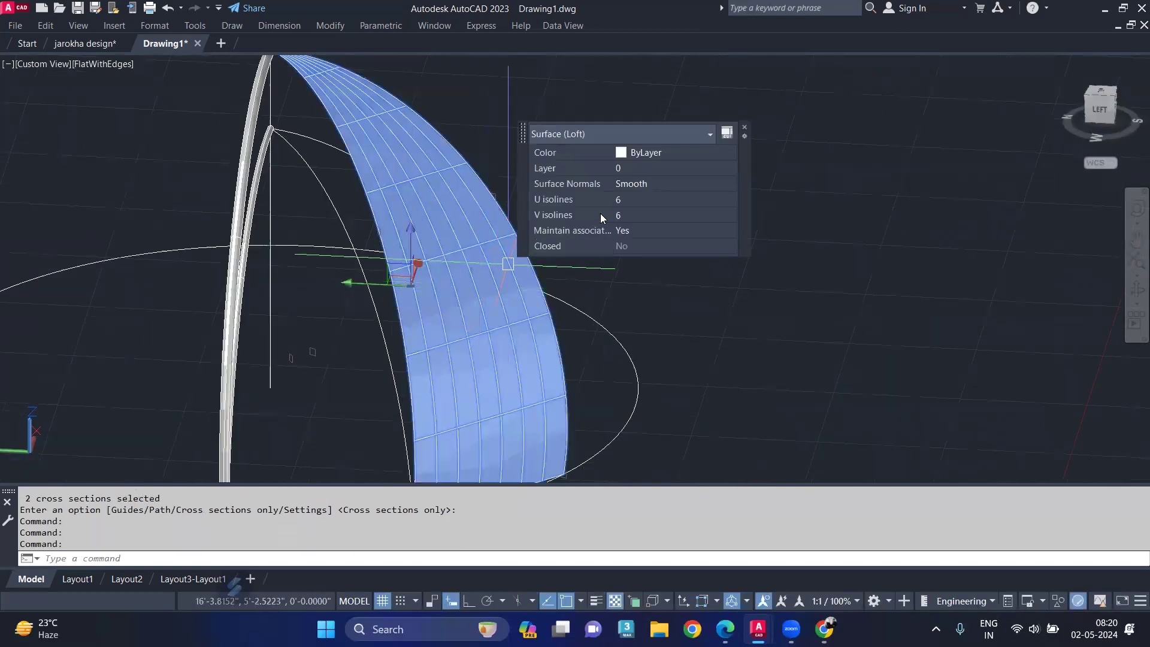
{"action": "left_click", "coordinate": [650, 201]}
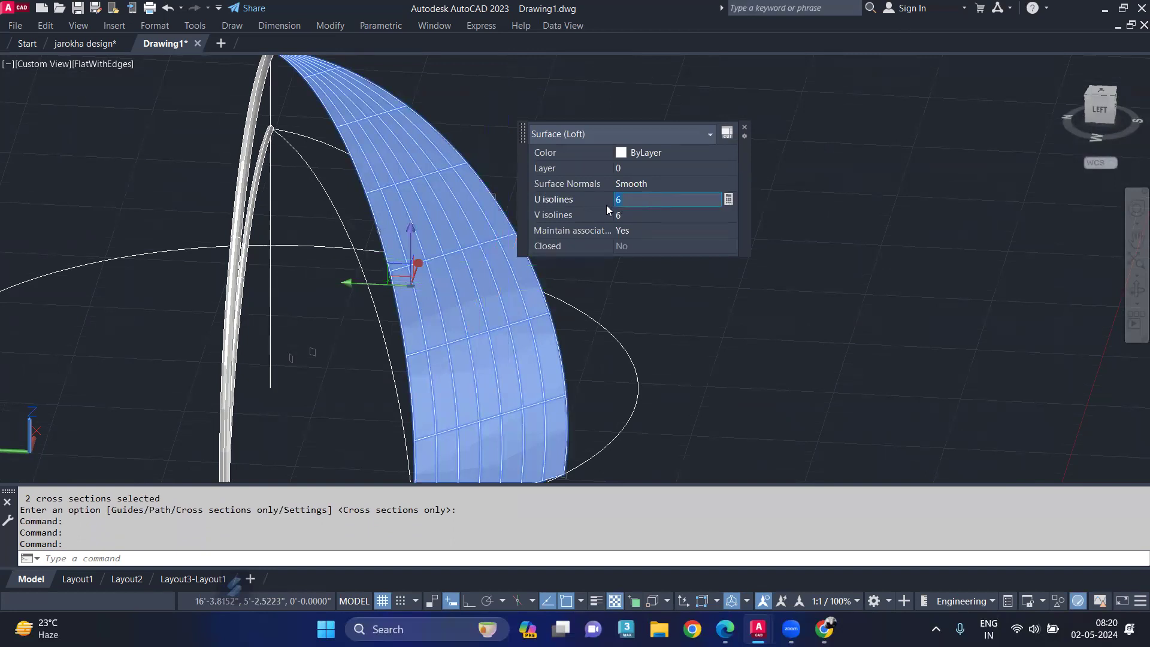
{"action": "type", "text": "0"}
{"action": "key", "text": "Return"}
{"action": "left_click", "coordinate": [648, 218]}
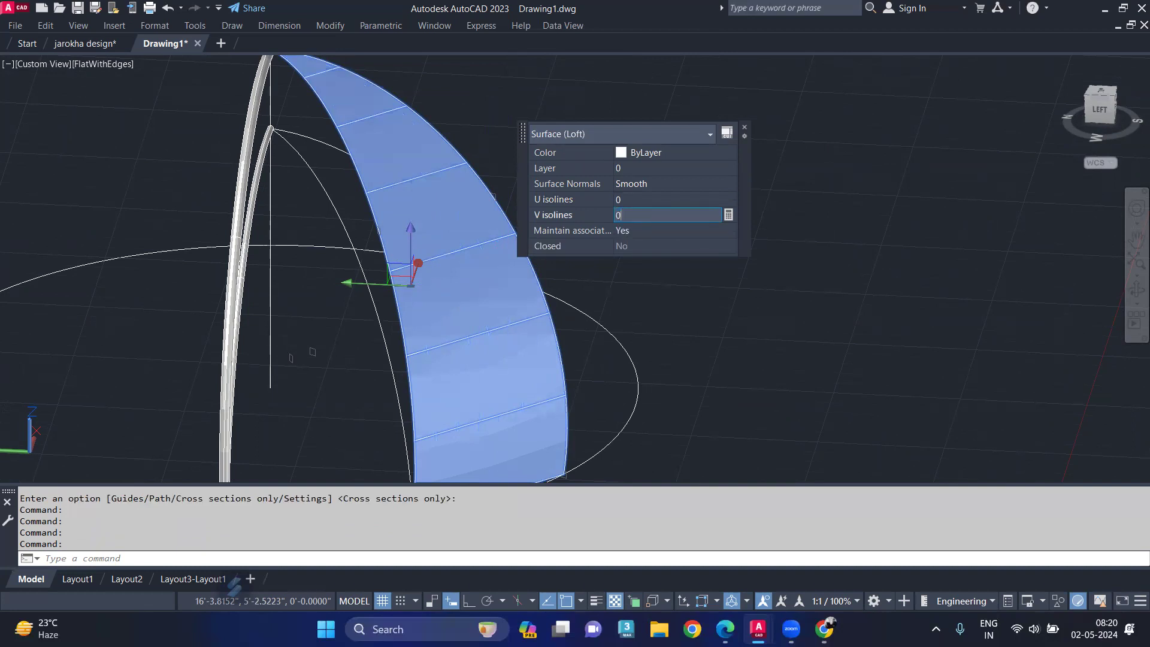
{"action": "key", "text": "Return"}
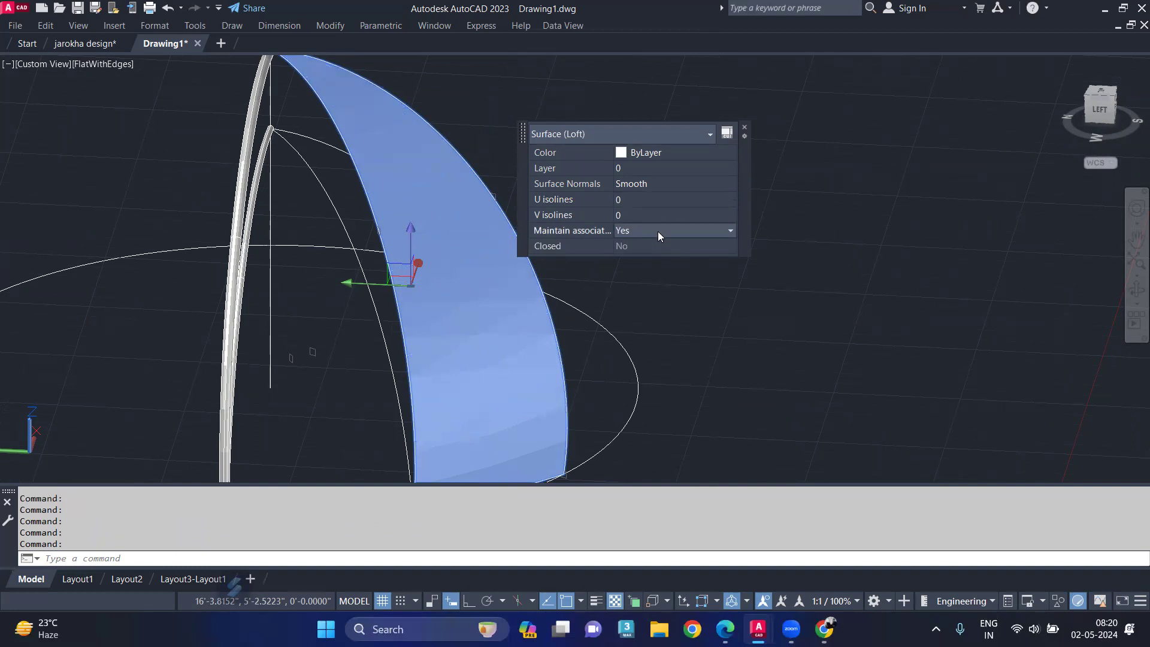
Remove the associativity of the lofted canopy surface and deselect it
{"action": "left_click", "coordinate": [657, 231]}
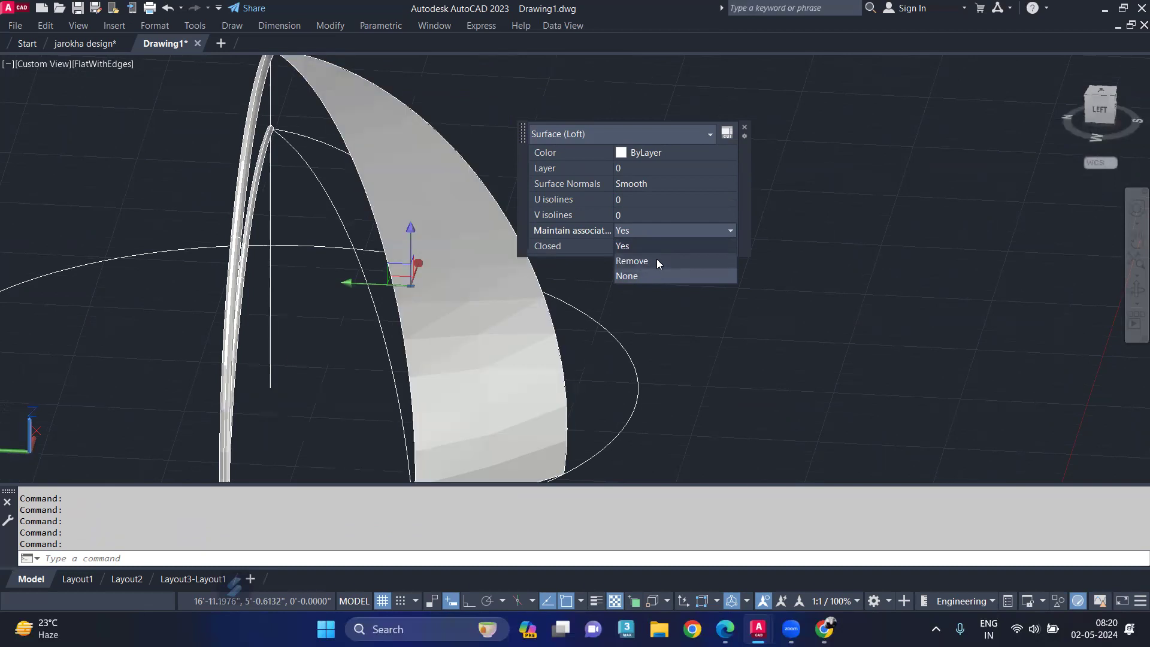
{"action": "left_click", "coordinate": [657, 261]}
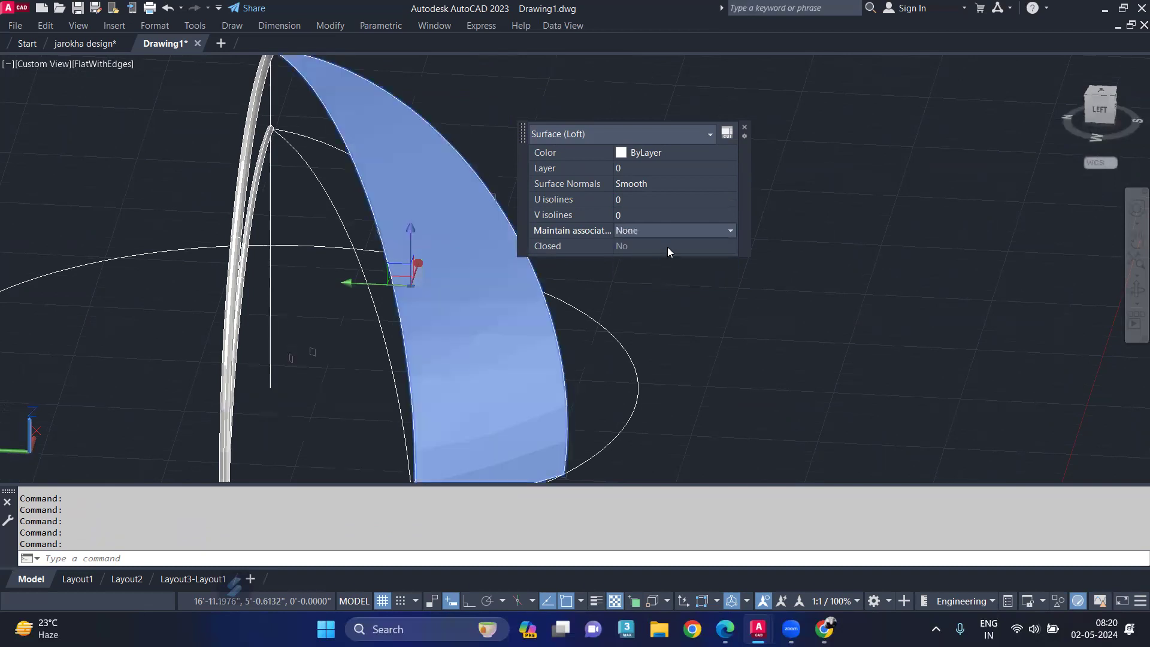
{"action": "left_click", "coordinate": [745, 127]}
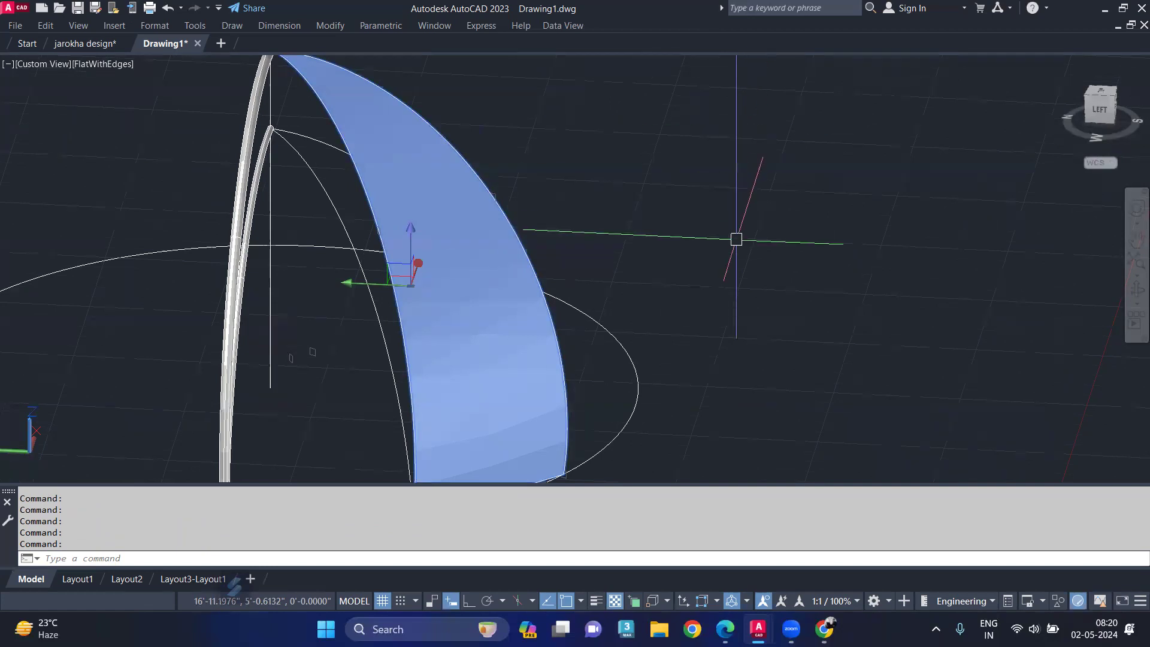
{"action": "key", "text": "Escape"}
Isolate the vertical centre line so all other umbrella parts are hidden
{"action": "middle_click_drag", "start_coordinate": [417, 299], "coordinate": [302, 293], "text": "shift"}
{"action": "middle_click_drag", "start_coordinate": [318, 250], "coordinate": [448, 304], "text": "shift"}
{"action": "middle_click_drag", "start_coordinate": [526, 336], "coordinate": [444, 239], "text": "shift"}
{"action": "middle_click_drag", "start_coordinate": [459, 365], "coordinate": [429, 246]}
{"action": "scroll", "coordinate": [430, 231], "scroll_direction": "down", "scroll_amount": 1}
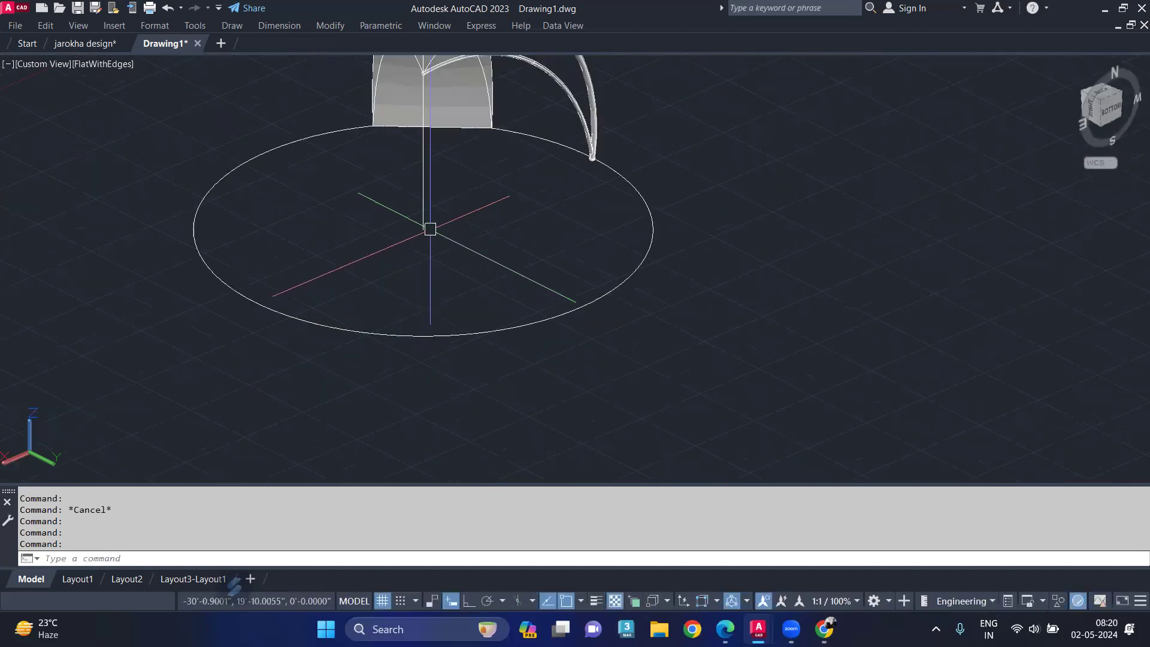
{"action": "left_click", "coordinate": [422, 185]}
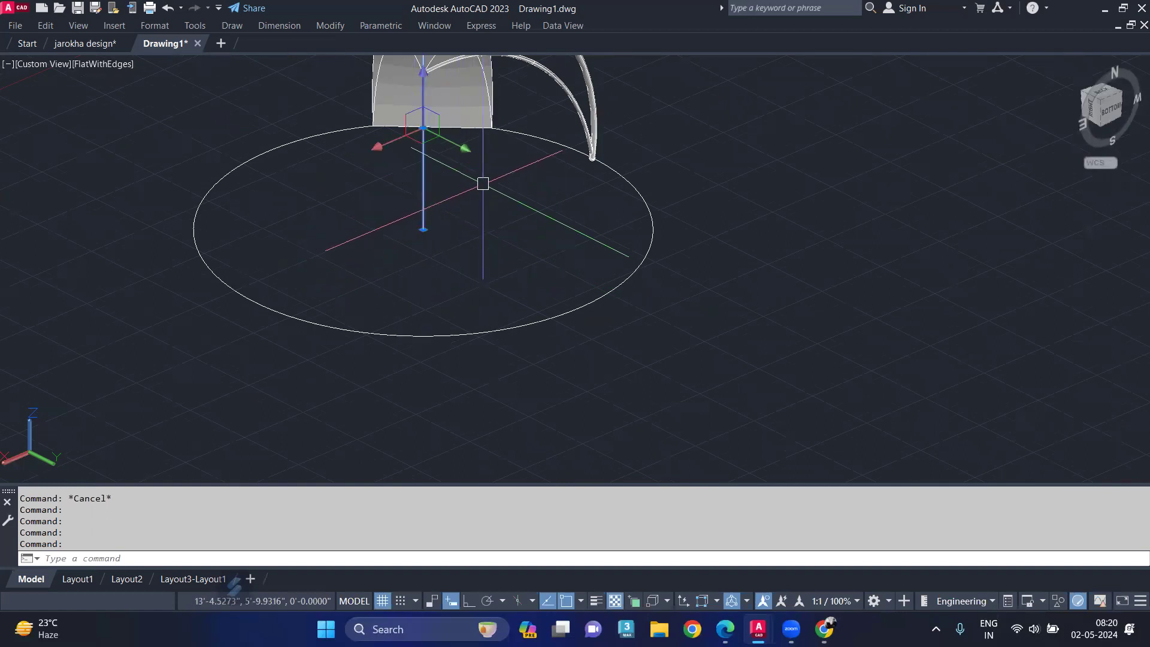
{"action": "type", "text": "a"}
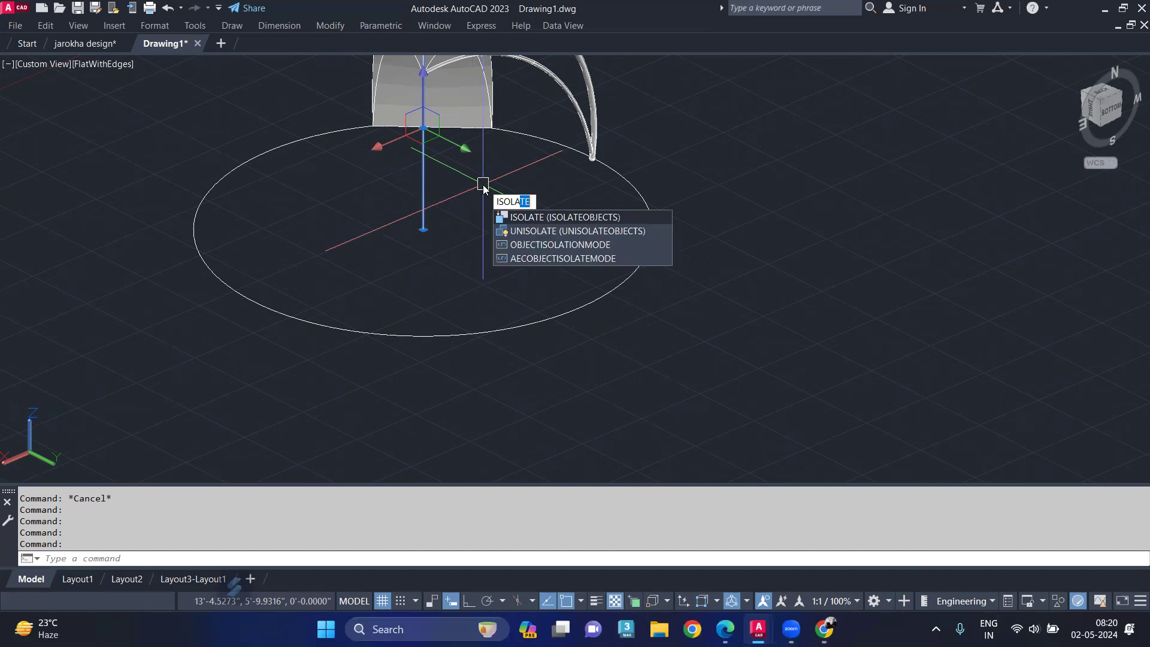
{"action": "key", "text": "Return"}
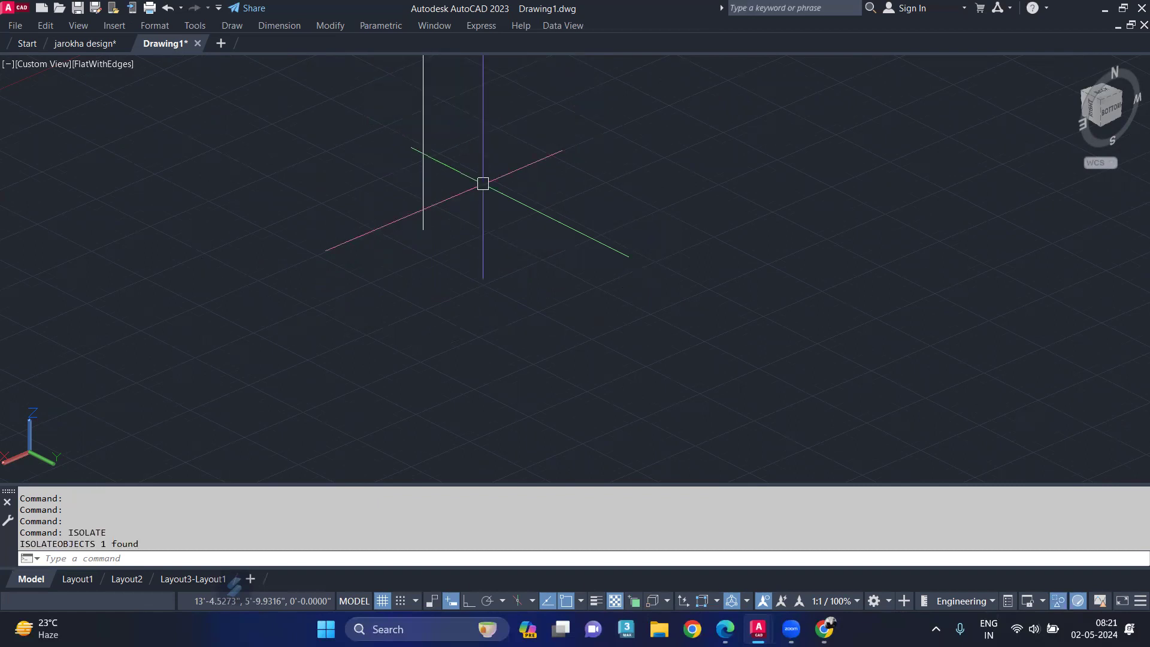
In the front view, draw a 6-inch line straight down from the lower end of the isolated centre line
{"action": "type", "text": "-v"}
{"action": "key", "text": "Return"}
{"action": "type", "text": "front"}
{"action": "key", "text": "Return"}
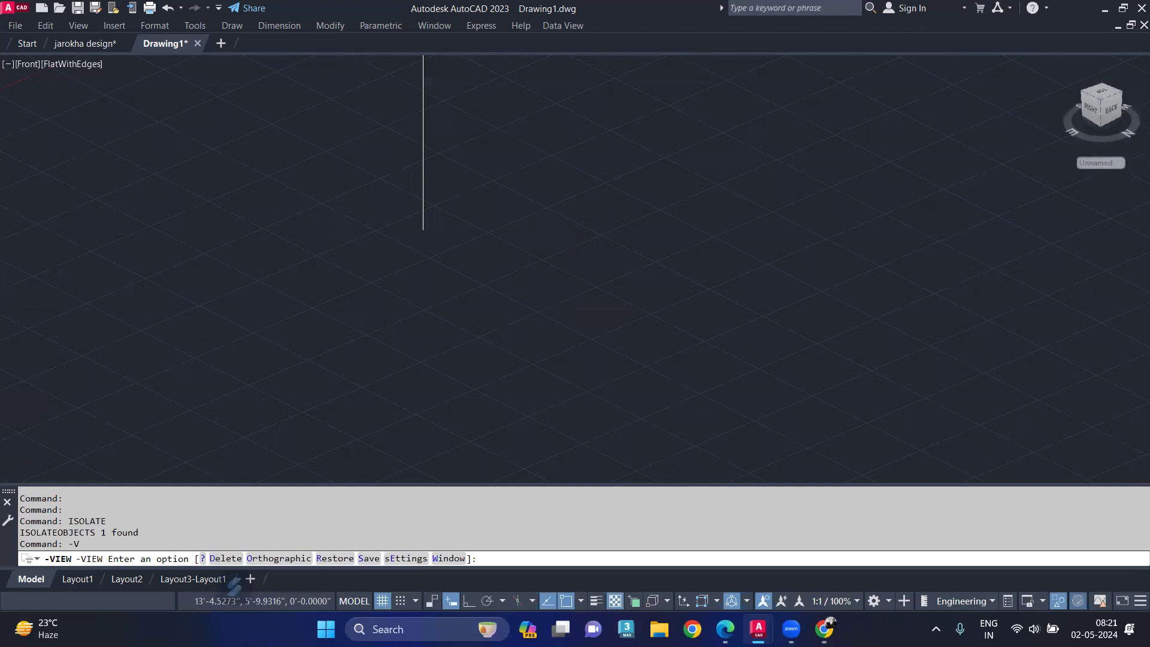
{"action": "middle_click_drag", "start_coordinate": [552, 380], "coordinate": [533, 260]}
{"action": "scroll", "coordinate": [530, 379], "scroll_direction": "up", "scroll_amount": 2}
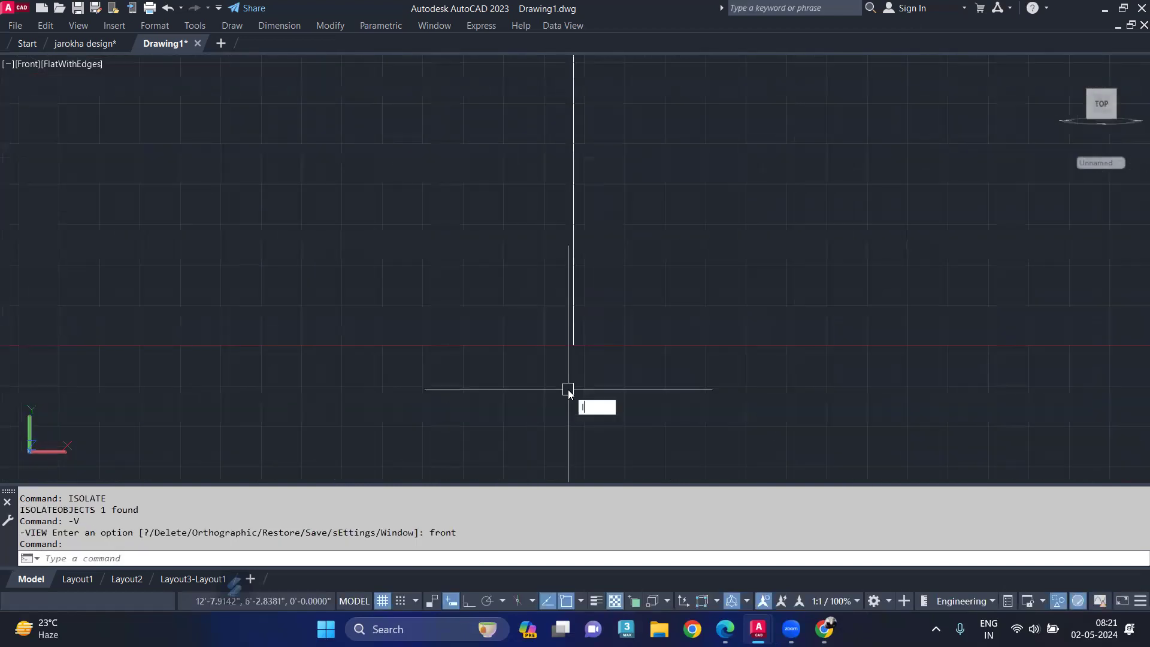
{"action": "type", "text": "l"}
{"action": "key", "text": "Return"}
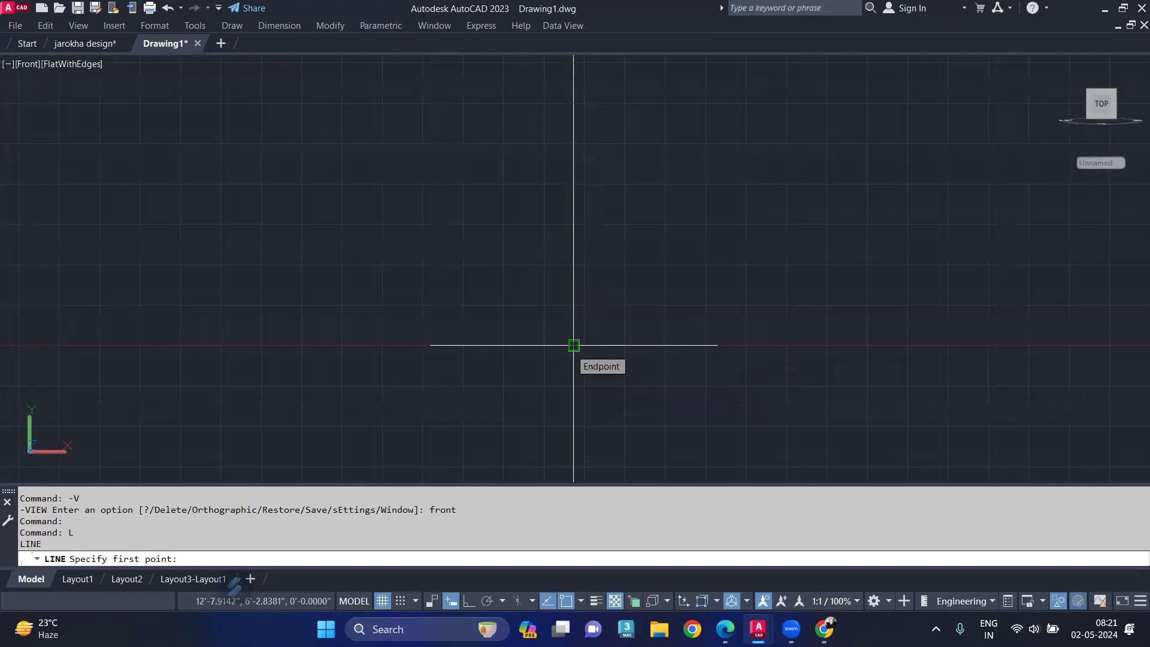
{"action": "left_click", "coordinate": [573, 344]}
{"action": "middle_click_drag", "start_coordinate": [571, 440], "coordinate": [564, 358]}
{"action": "type", "text": "6"}
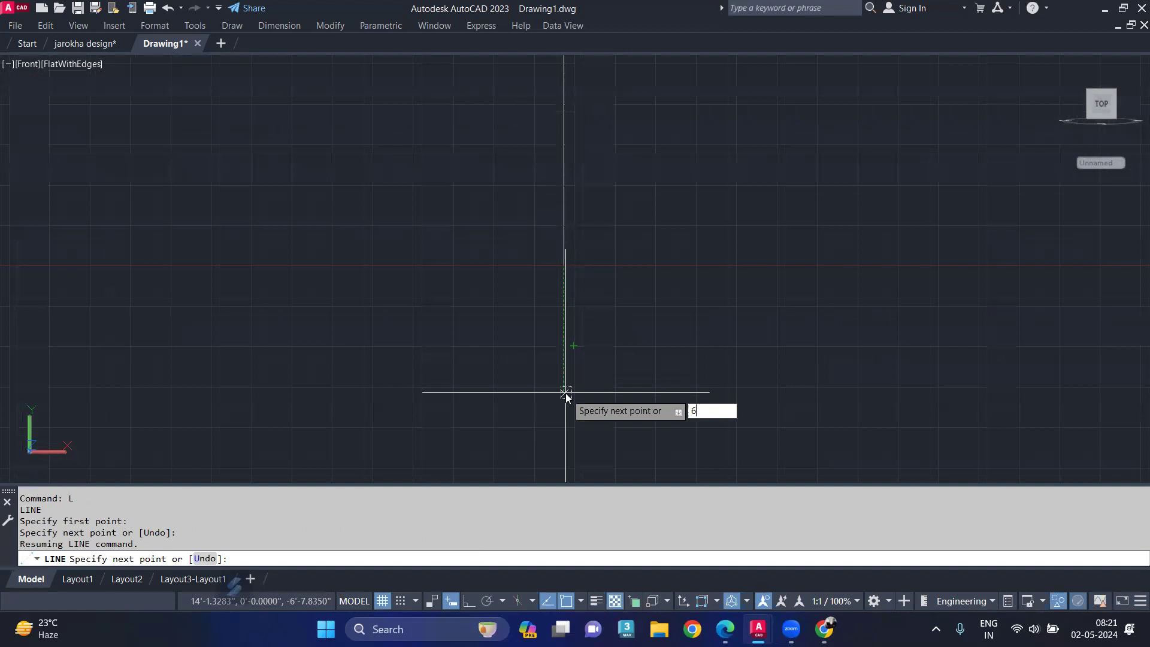
{"action": "key", "text": "Return"}
{"action": "key", "text": "Escape"}
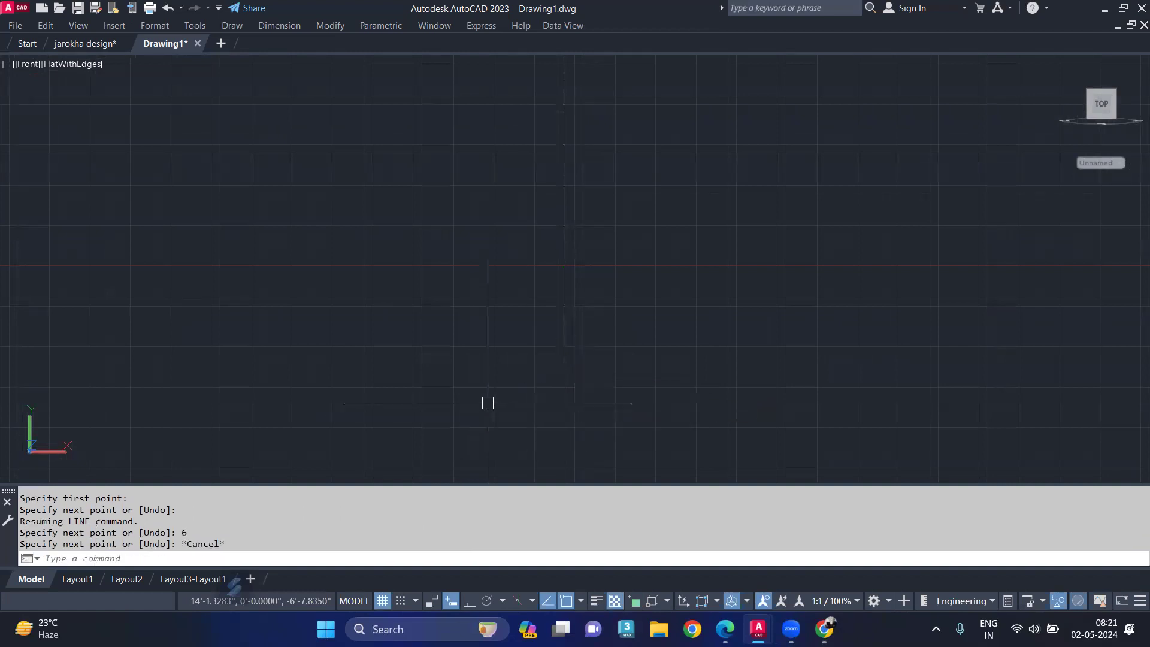
Draw a three-point arc from the lower end of the new line, curving down and back up as a hooked handle
{"action": "scroll", "coordinate": [529, 378], "scroll_direction": "up", "scroll_amount": 2}
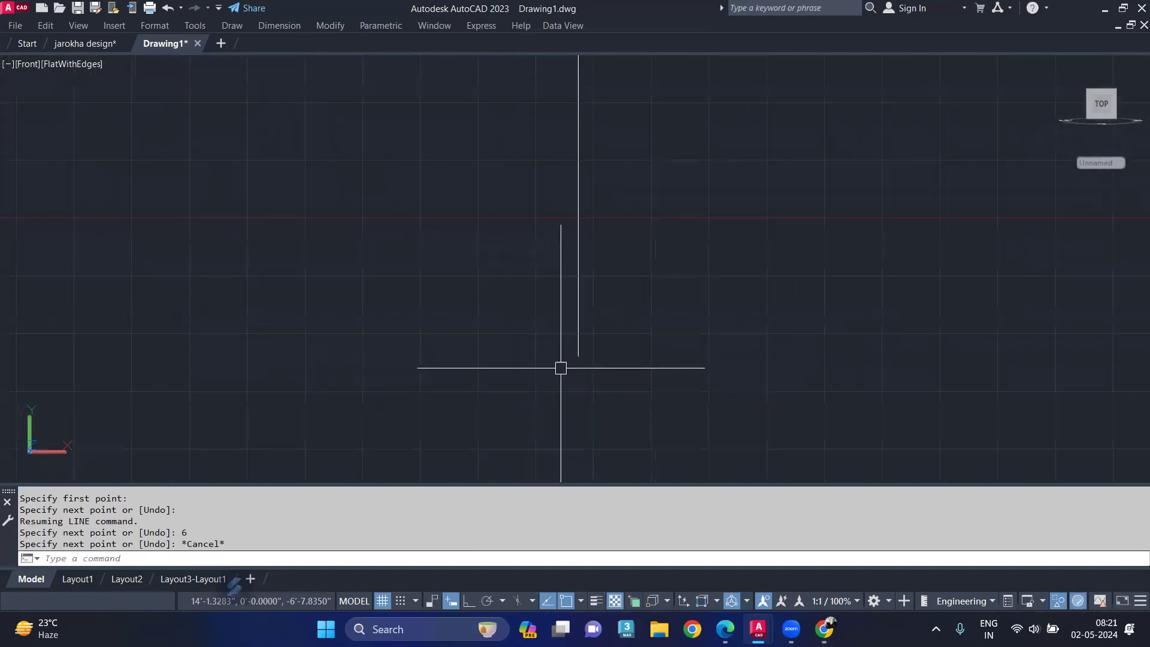
{"action": "key", "text": "Return"}
{"action": "left_click", "coordinate": [578, 356]}
{"action": "left_click", "coordinate": [560, 386]}
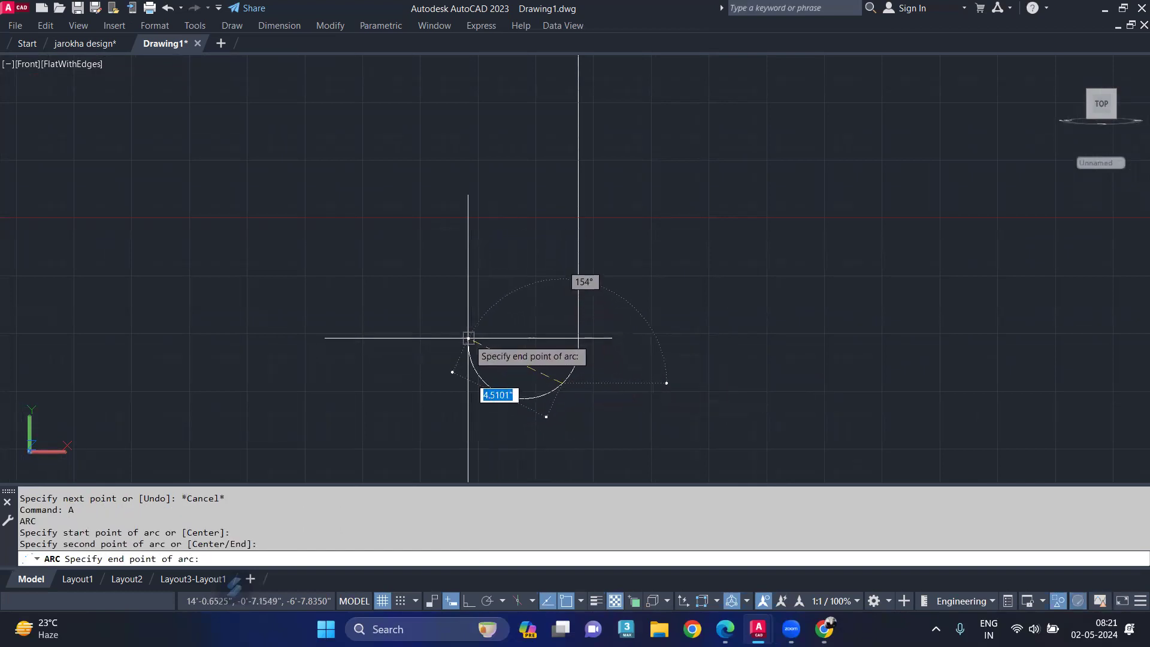
{"action": "left_click", "coordinate": [468, 339]}
{"action": "scroll", "coordinate": [603, 329], "scroll_direction": "down", "scroll_amount": 2}
{"action": "scroll", "coordinate": [621, 339], "scroll_direction": "up", "scroll_amount": 5}
{"action": "scroll", "coordinate": [600, 293], "scroll_direction": "up", "scroll_amount": 5}
{"action": "left_click", "coordinate": [570, 347]}
{"action": "middle_click_drag", "start_coordinate": [570, 347], "coordinate": [564, 335]}
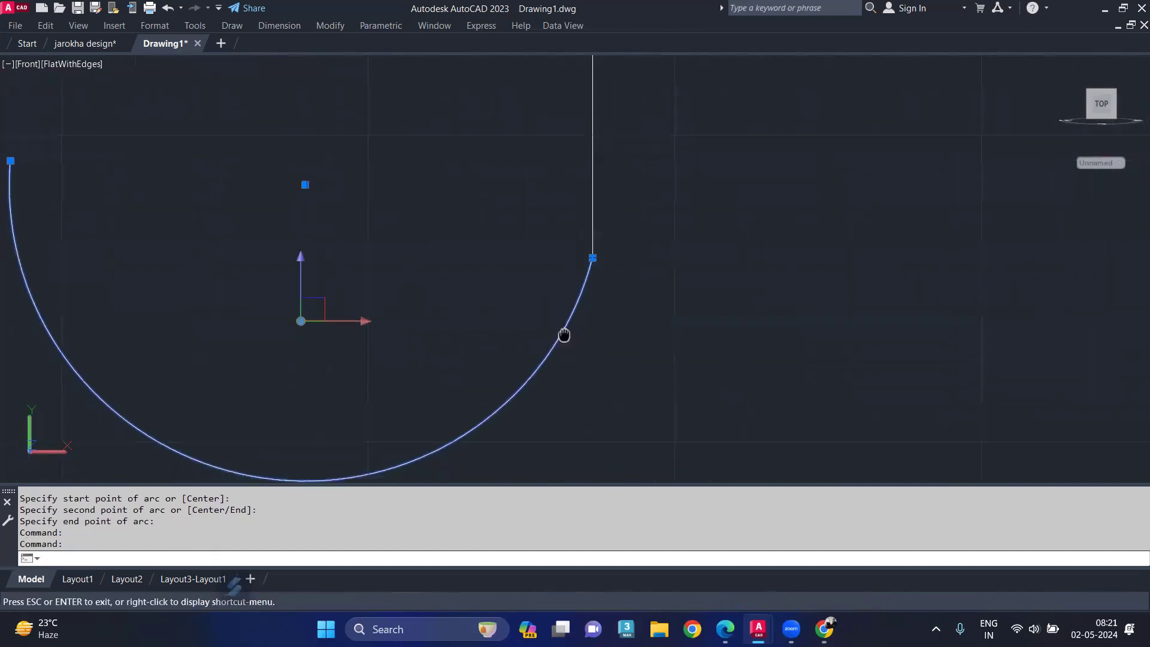
{"action": "key", "text": "Escape"}
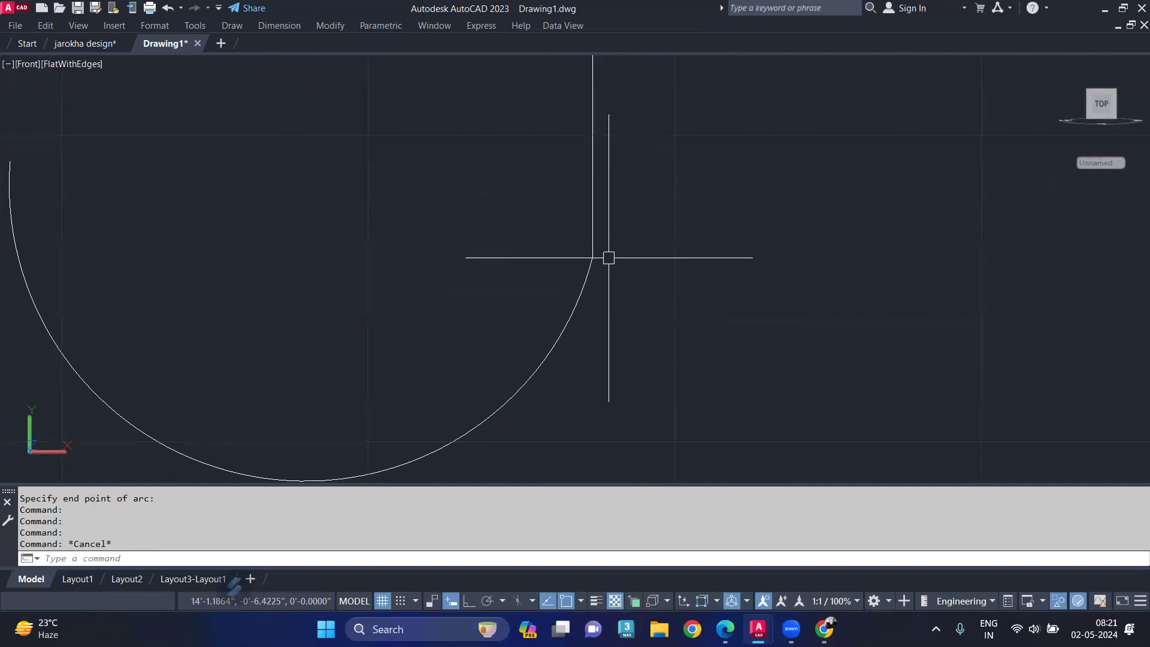
Try to fillet the corner between the hook arc and the vertical line with a 3-inch radius
{"action": "type", "text": "F"}
{"action": "key", "text": "Return"}
{"action": "type", "text": "r"}
{"action": "key", "text": "Return"}
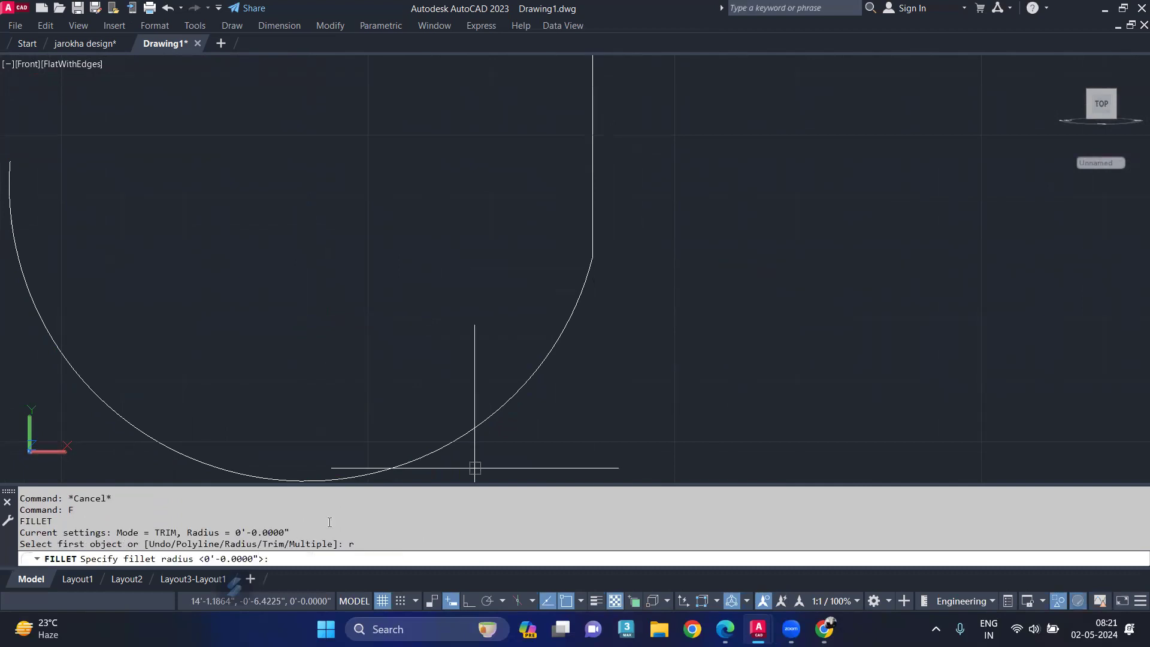
{"action": "type", "text": "3"}
{"action": "key", "text": "Return"}
{"action": "left_click", "coordinate": [571, 302]}
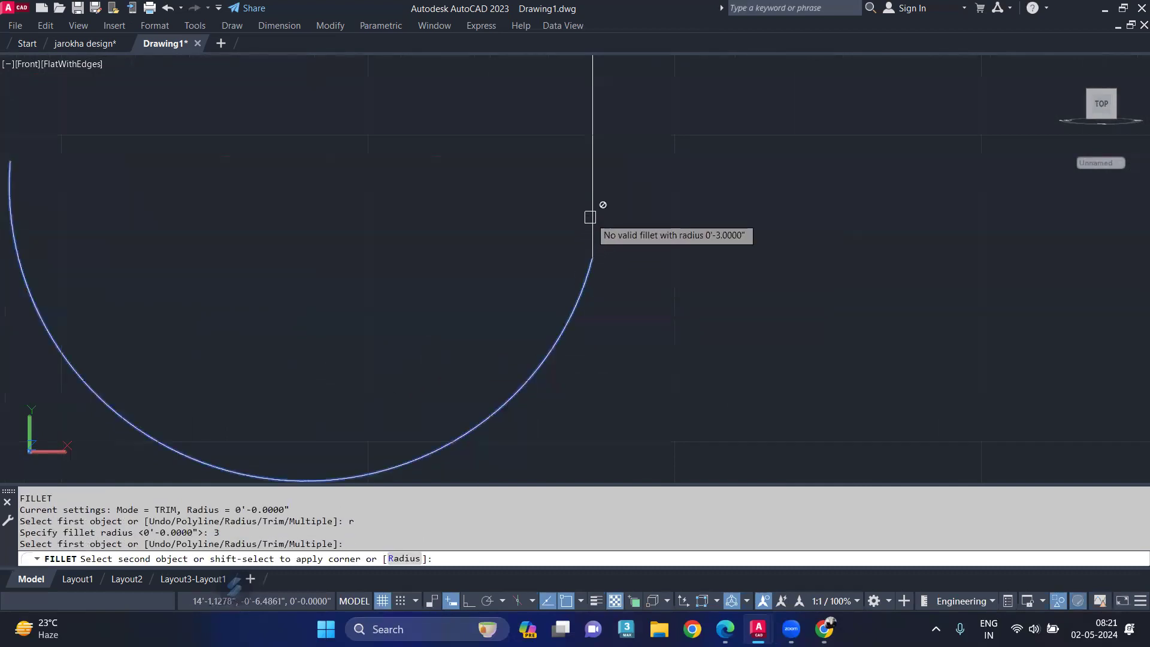
{"action": "key", "text": "Escape"}
Stretch the hook arc's midpoint downward to deepen the curve and smooth its transition into the vertical line
{"action": "scroll", "coordinate": [575, 323], "scroll_direction": "up", "scroll_amount": 4}
{"action": "left_click", "coordinate": [549, 324]}
{"action": "scroll", "coordinate": [549, 324], "scroll_direction": "down", "scroll_amount": 3}
{"action": "left_click", "coordinate": [399, 333]}
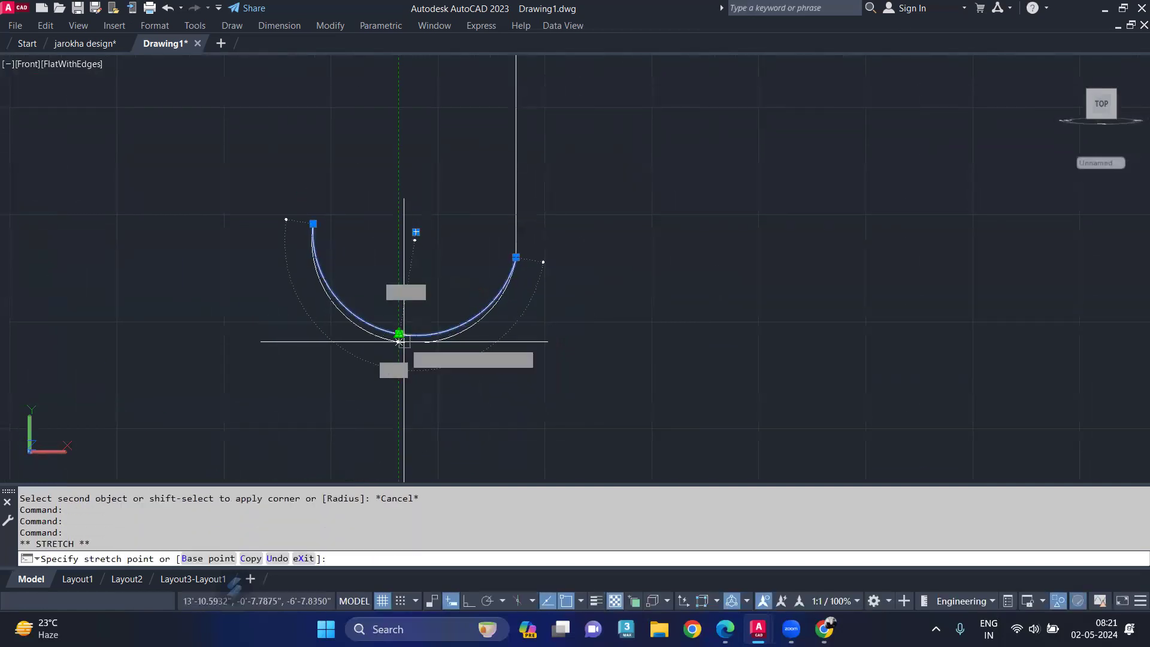
{"action": "left_click", "coordinate": [396, 353]}
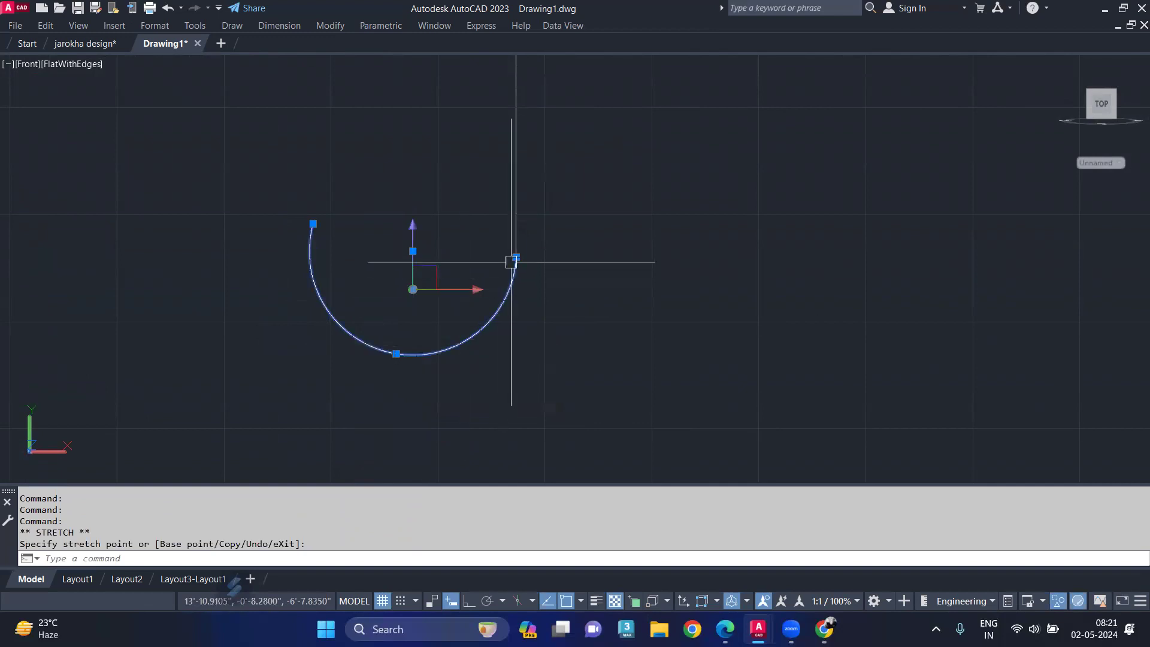
{"action": "key", "text": "Escape"}
Join the short lower line and the hook arc into one polyline
{"action": "scroll", "coordinate": [527, 243], "scroll_direction": "up", "scroll_amount": 2}
{"action": "left_click", "coordinate": [570, 203]}
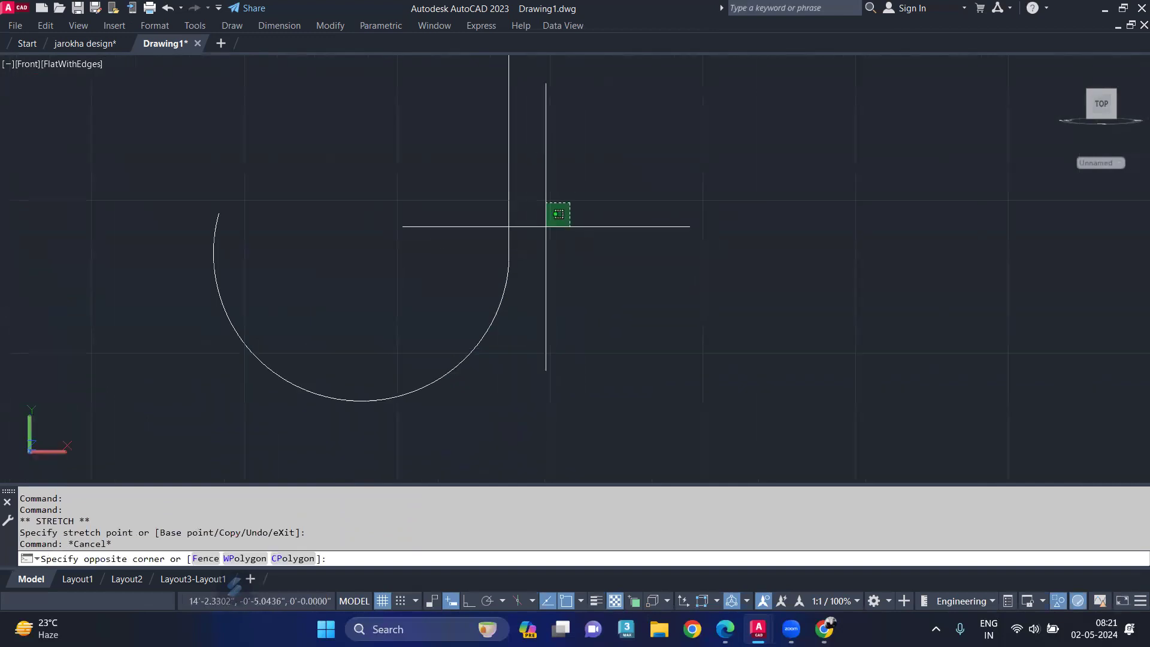
{"action": "left_click", "coordinate": [497, 252]}
{"action": "type", "text": "j"}
{"action": "key", "text": "Return"}
{"action": "scroll", "coordinate": [616, 221], "scroll_direction": "down", "scroll_amount": 5}
{"action": "middle_click_drag", "start_coordinate": [616, 221], "coordinate": [595, 273]}
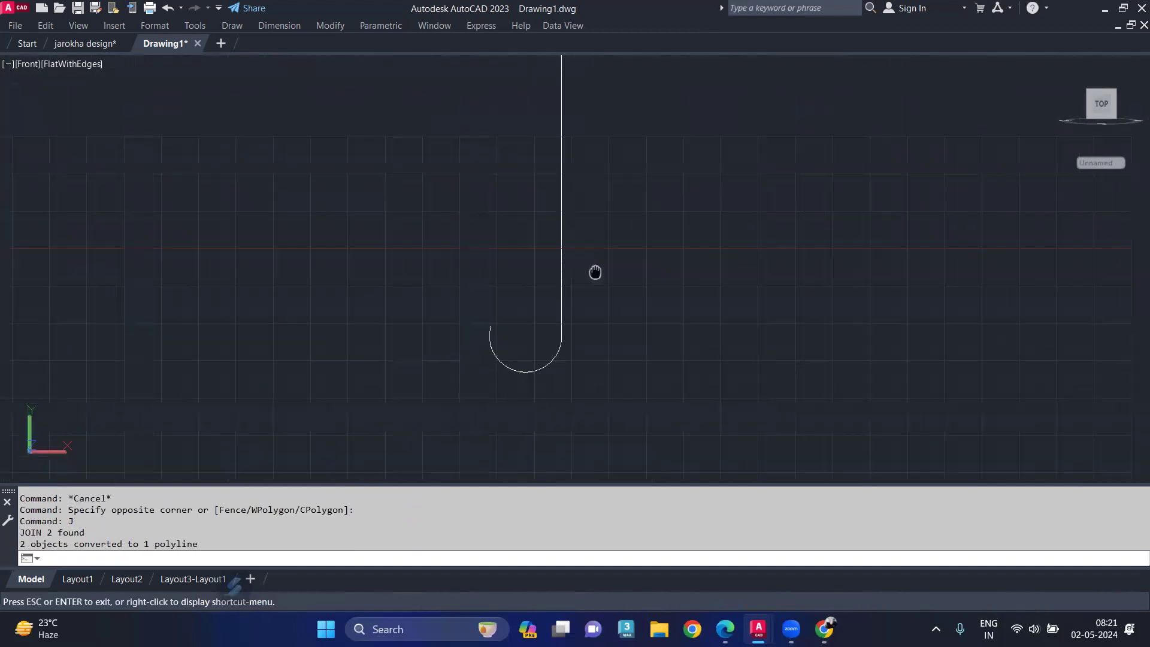
Join the long centre line with the hook polyline into a single shaft path
{"action": "scroll", "coordinate": [600, 236], "scroll_direction": "down", "scroll_amount": 3}
{"action": "left_click", "coordinate": [621, 187]}
{"action": "left_click", "coordinate": [509, 388]}
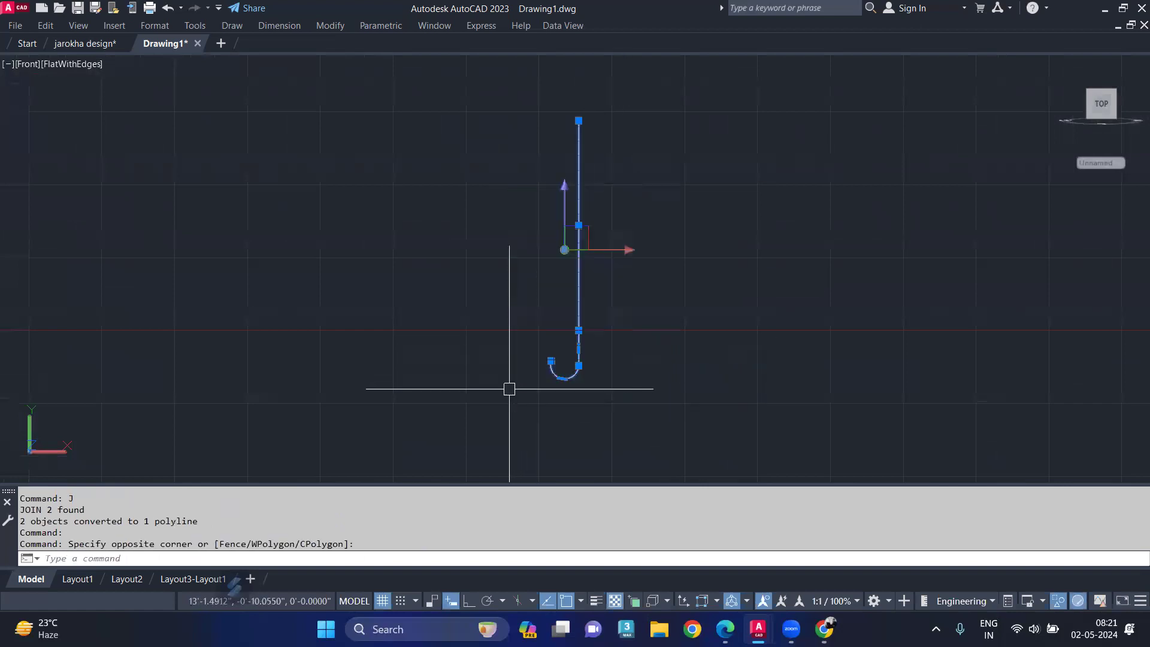
{"action": "type", "text": "j"}
{"action": "key", "text": "Return"}
{"action": "left_click", "coordinate": [579, 351]}
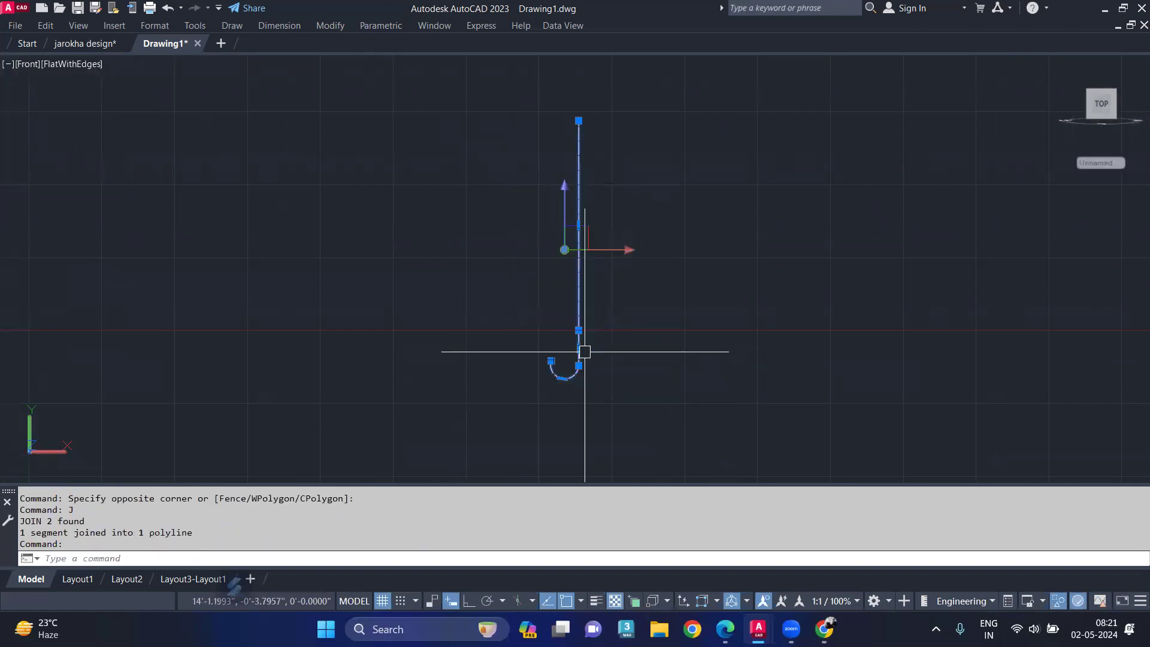
{"action": "key", "text": "Escape"}
Switch to the SW isometric view and reset the UCS to World
{"action": "type", "text": "-v"}
{"action": "key", "text": "Return"}
{"action": "type", "text": "sw"}
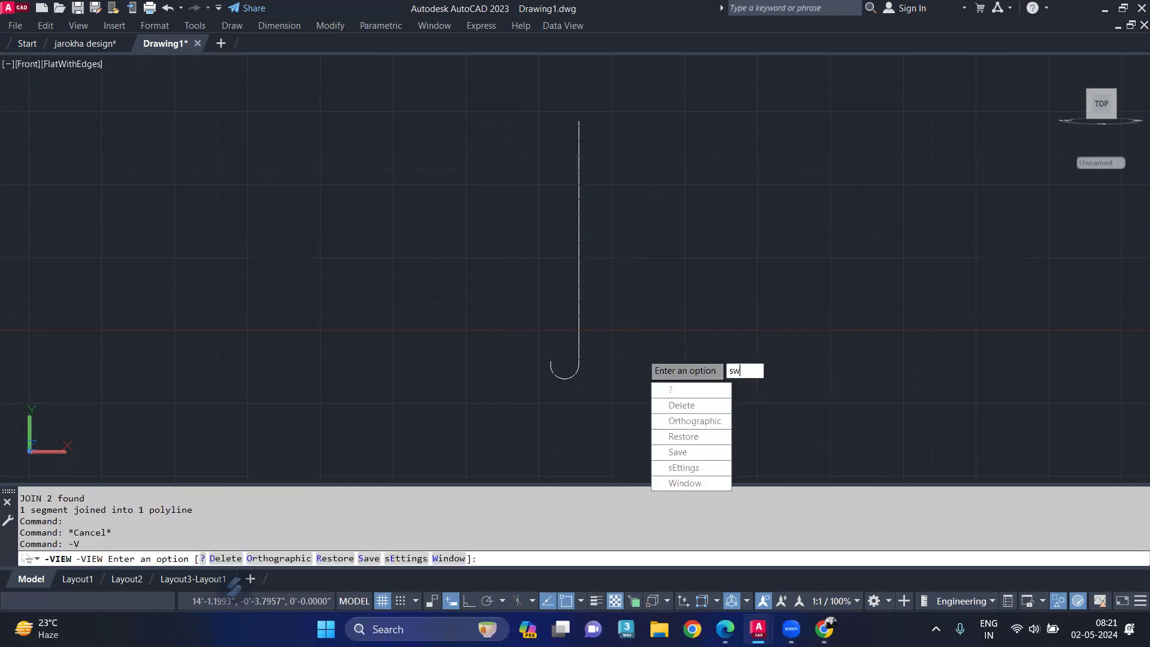
{"action": "key", "text": "Return"}
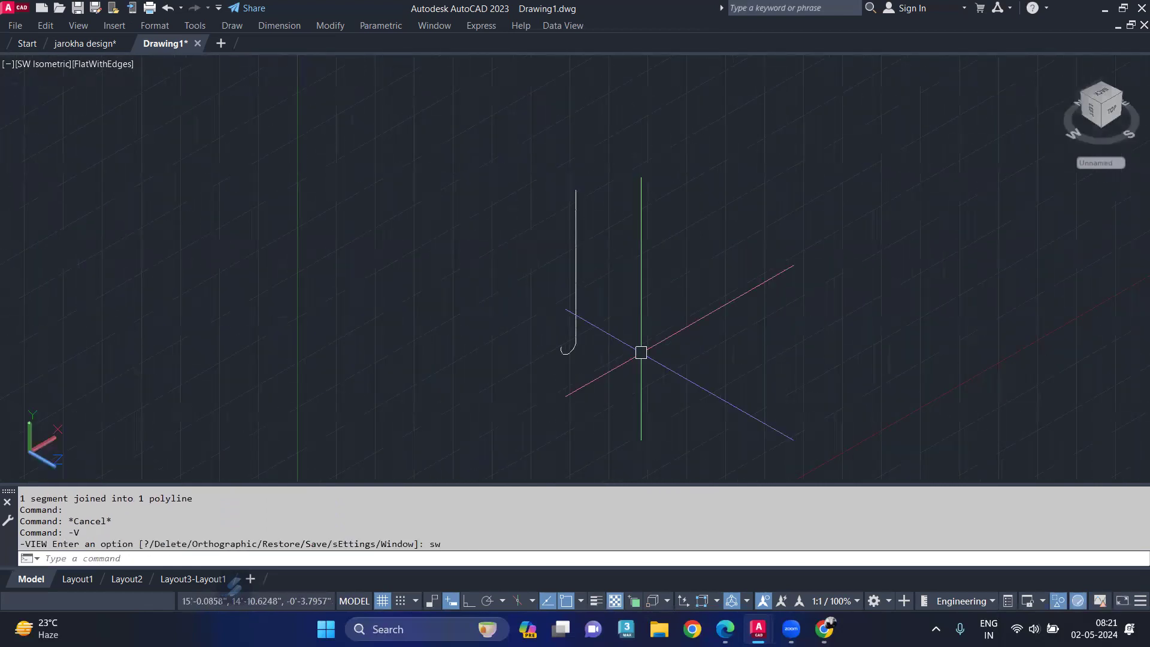
{"action": "key", "text": "Return"}
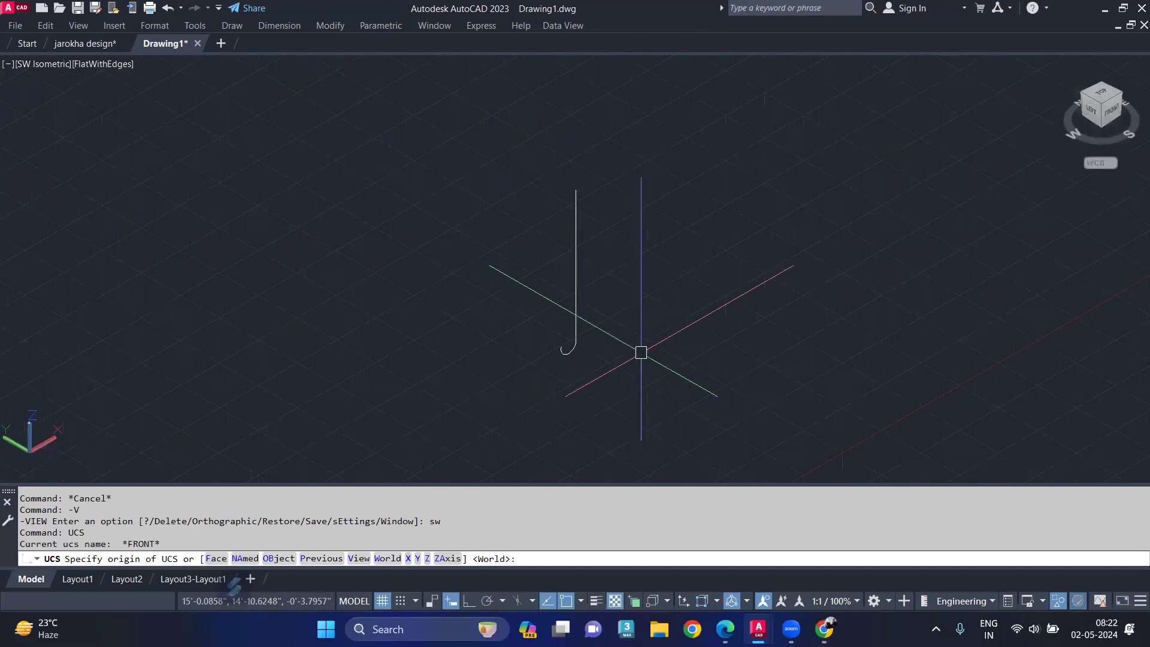
{"action": "key", "text": "Return"}
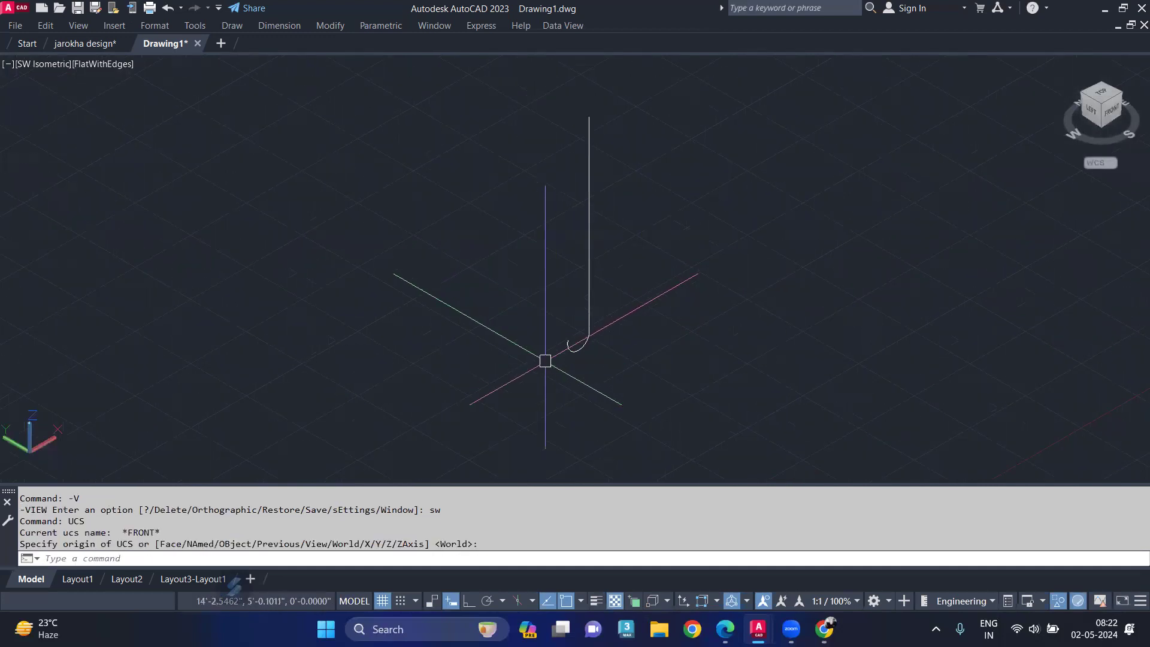
Draw a circle with a 0.5-inch radius beside the hook as the shaft profile
{"action": "scroll", "coordinate": [545, 361], "scroll_direction": "up", "scroll_amount": 3}
{"action": "type", "text": "c"}
{"action": "key", "text": "Return"}
{"action": "left_click", "coordinate": [555, 343]}
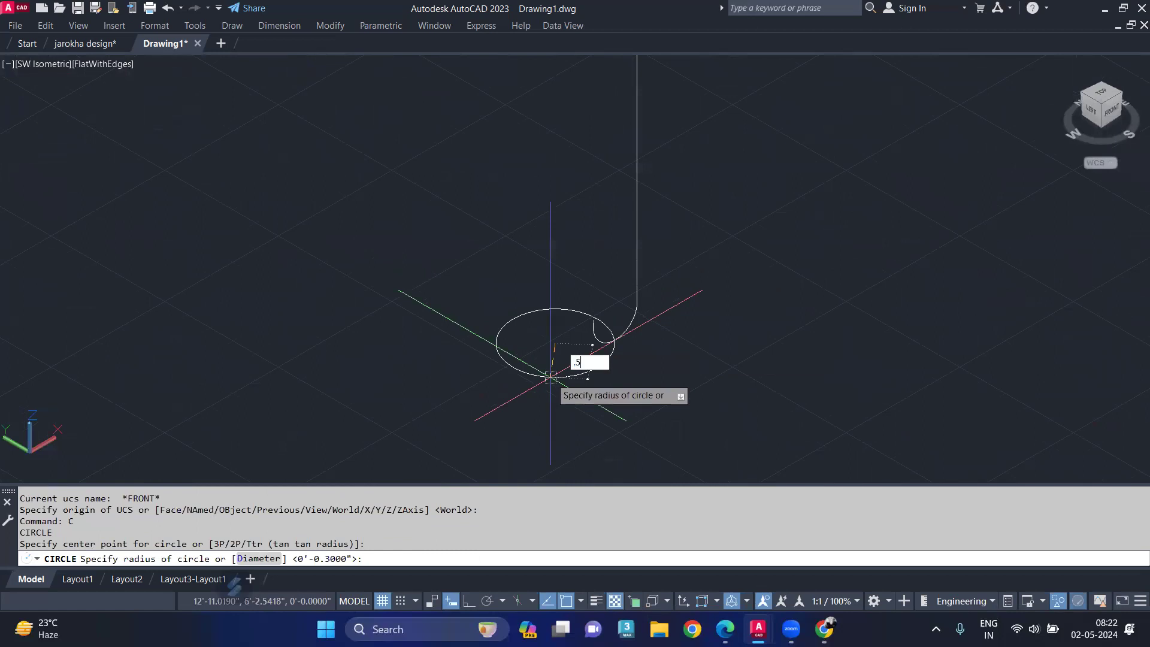
{"action": "type", "text": ".5"}
{"action": "key", "text": "Return"}
Sweep the circle along the joined shaft and hook path to create the solid handle
{"action": "scroll", "coordinate": [550, 353], "scroll_direction": "up", "scroll_amount": 1}
{"action": "scroll", "coordinate": [550, 350], "scroll_direction": "up", "scroll_amount": 1}
{"action": "type", "text": "s"}
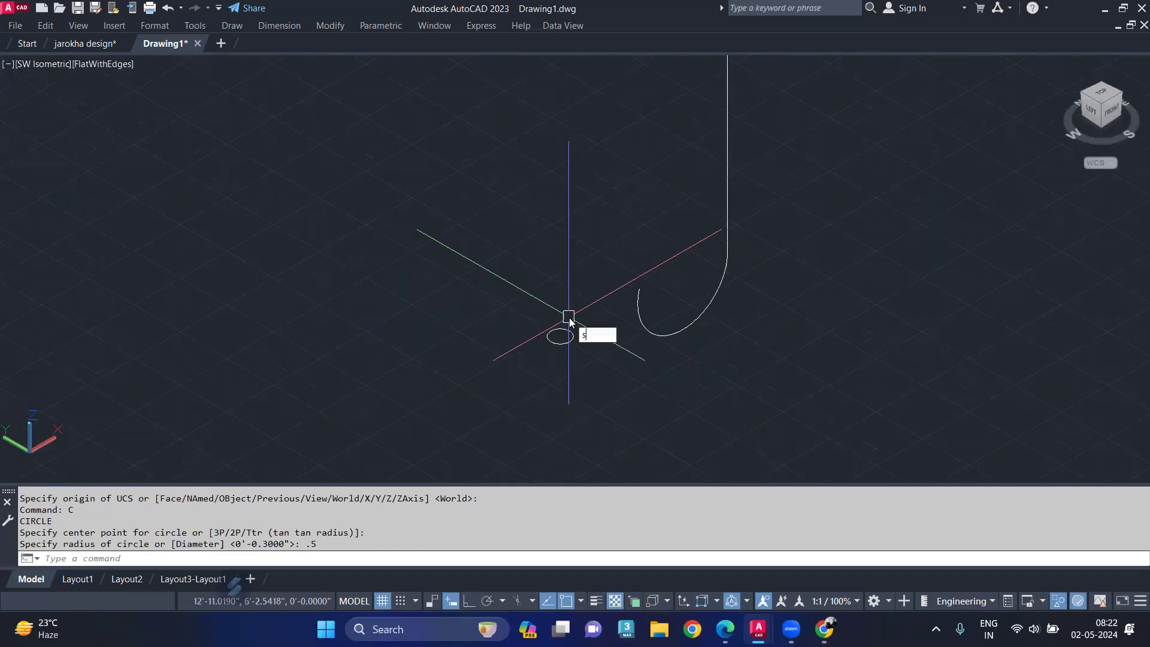
{"action": "type", "text": "weep"}
{"action": "key", "text": "Return"}
{"action": "left_click", "coordinate": [573, 337]}
{"action": "key", "text": "Return"}
{"action": "left_click", "coordinate": [649, 322]}
{"action": "left_click", "coordinate": [627, 333]}
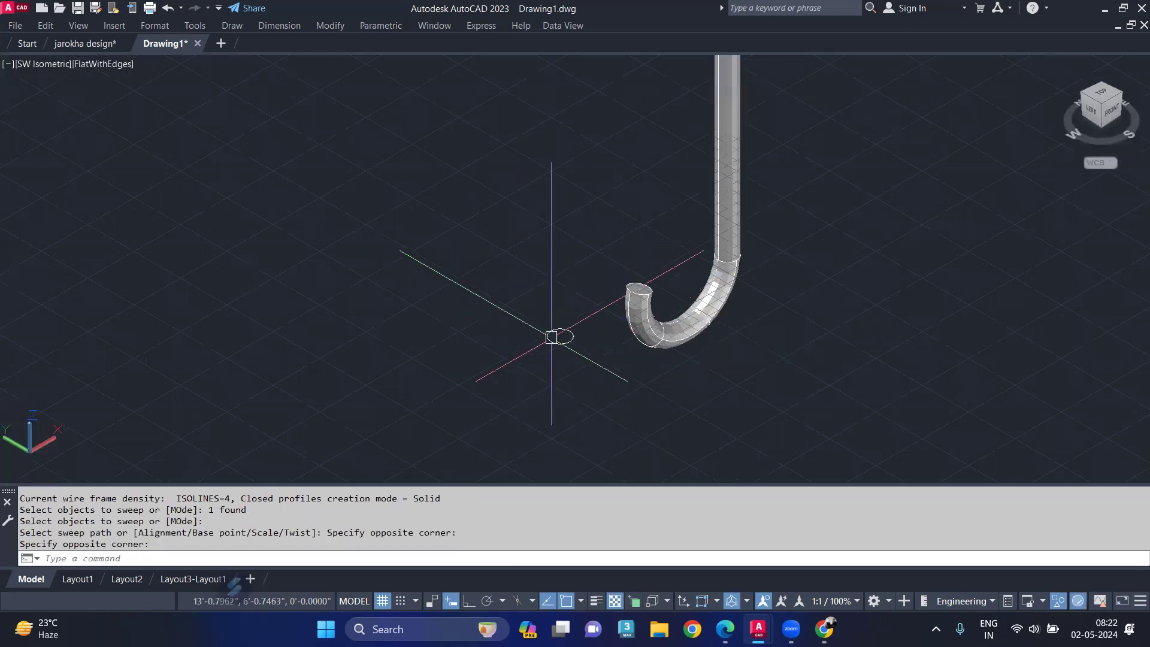
Add a sphere with a 0.5-inch radius centred on the open end face of the hook
{"action": "scroll", "coordinate": [630, 245], "scroll_direction": "down", "scroll_amount": 2}
{"action": "middle_click_drag", "start_coordinate": [630, 245], "coordinate": [594, 331]}
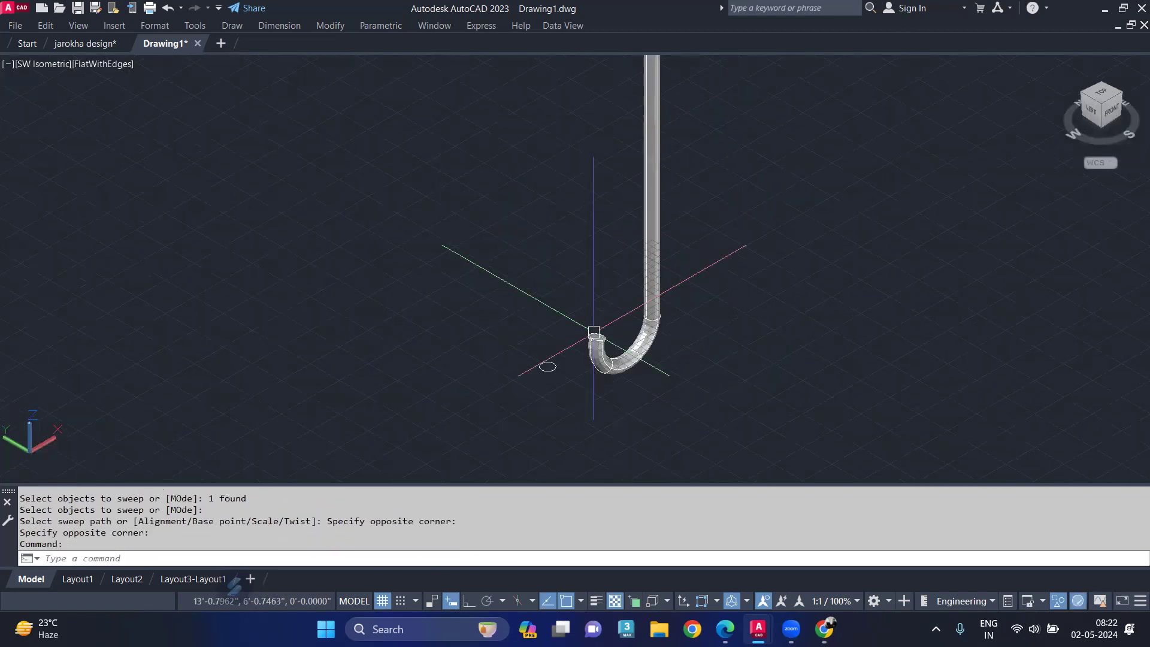
{"action": "scroll", "coordinate": [594, 331], "scroll_direction": "up", "scroll_amount": 5}
{"action": "type", "text": "SP"}
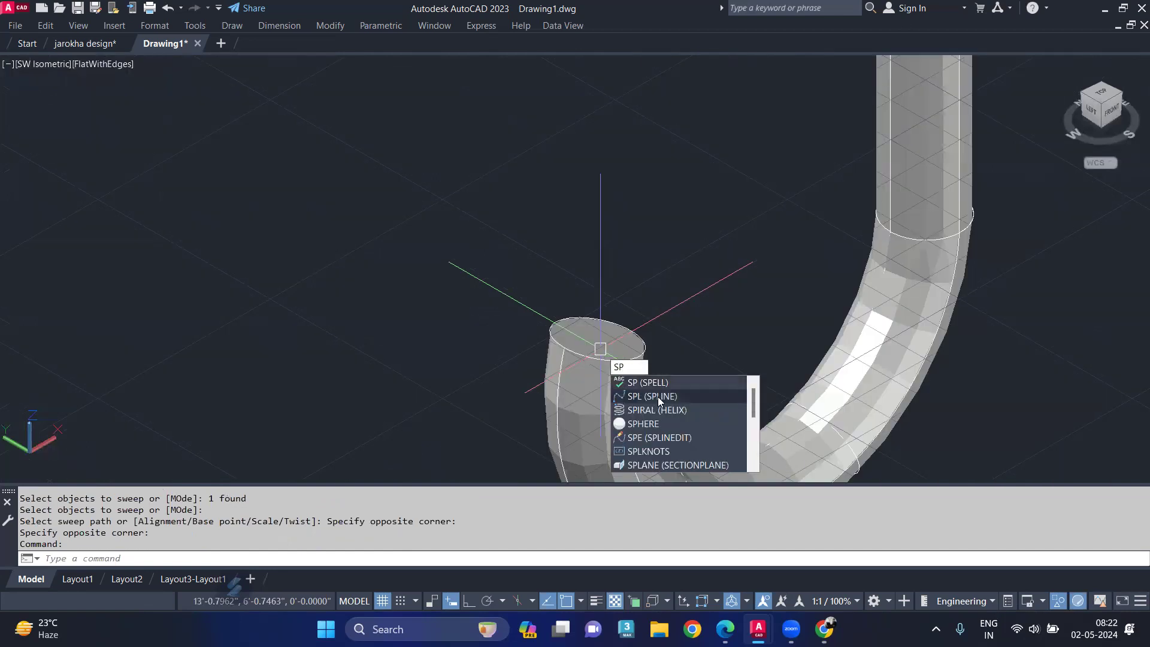
{"action": "left_click", "coordinate": [643, 424]}
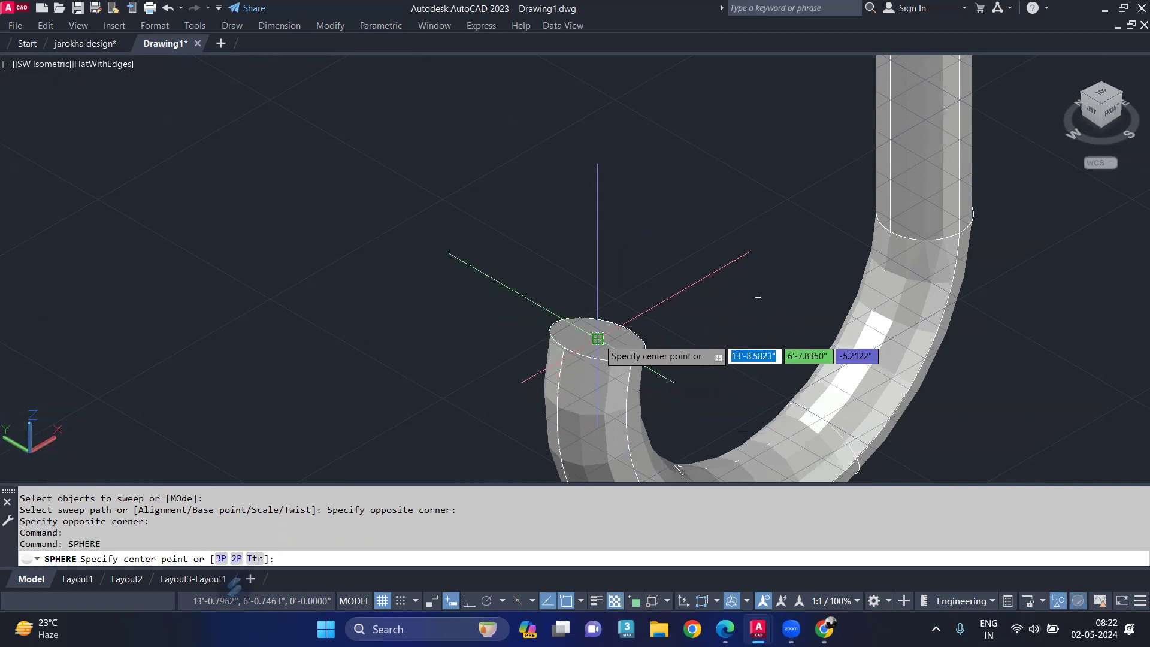
{"action": "left_click", "coordinate": [595, 346]}
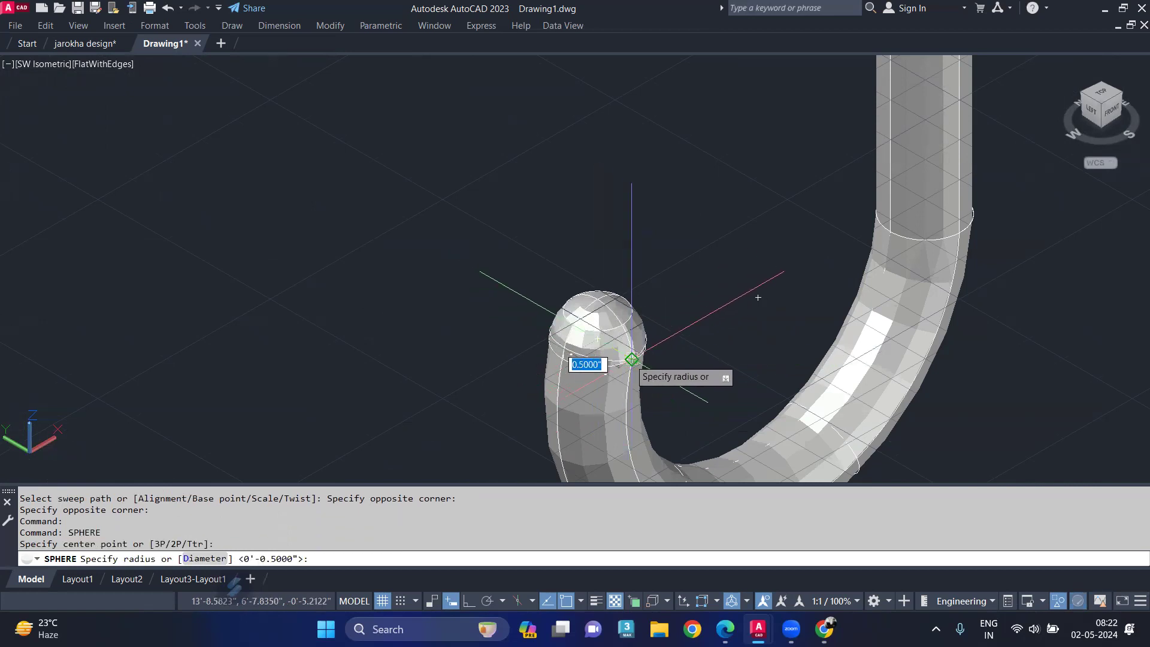
{"action": "middle_click_drag", "start_coordinate": [597, 339], "coordinate": [590, 322], "text": "shift"}
Union the swept hooked shaft with the sphere at its end into one solid
{"action": "scroll", "coordinate": [625, 281], "scroll_direction": "down", "scroll_amount": 5}
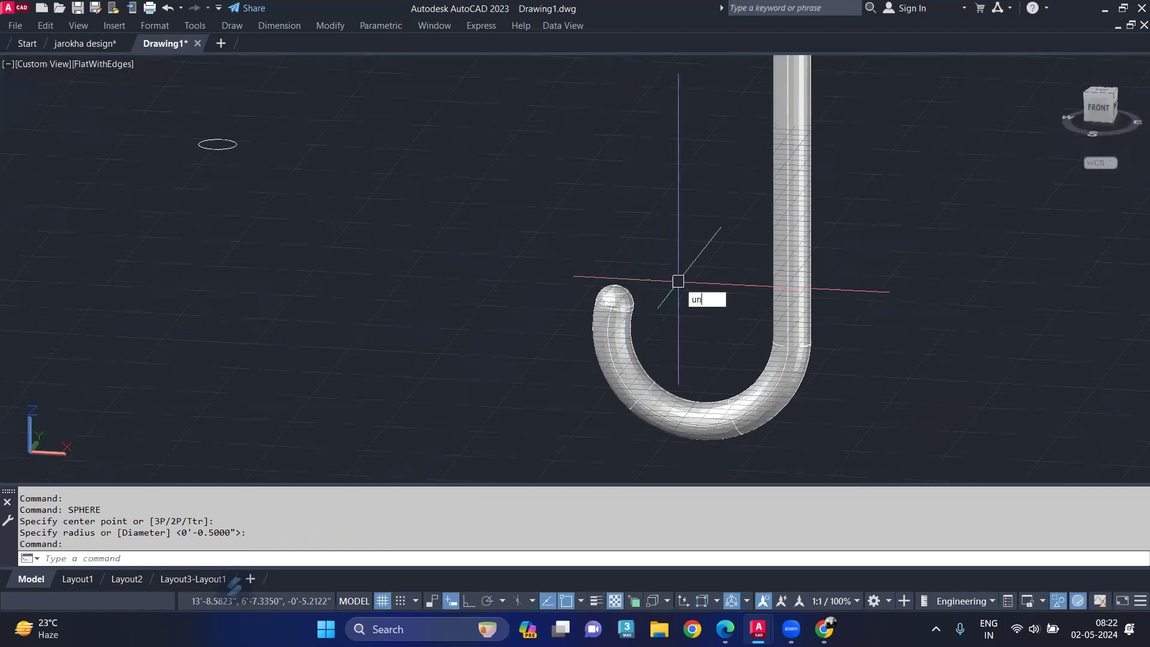
{"action": "type", "text": "i"}
{"action": "key", "text": "Return"}
{"action": "left_click", "coordinate": [656, 384]}
{"action": "left_click", "coordinate": [617, 302]}
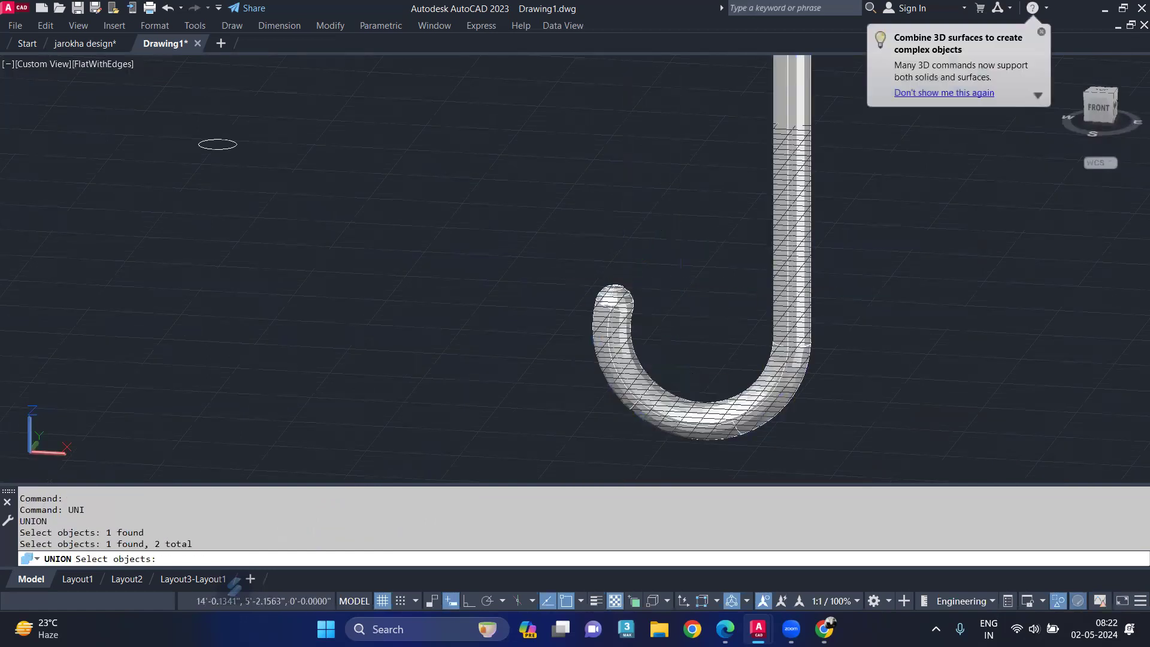
{"action": "key", "text": "Return"}
Delete the leftover profile circle beside the hook
{"action": "scroll", "coordinate": [614, 287], "scroll_direction": "down", "scroll_amount": 4}
{"action": "left_click", "coordinate": [480, 298]}
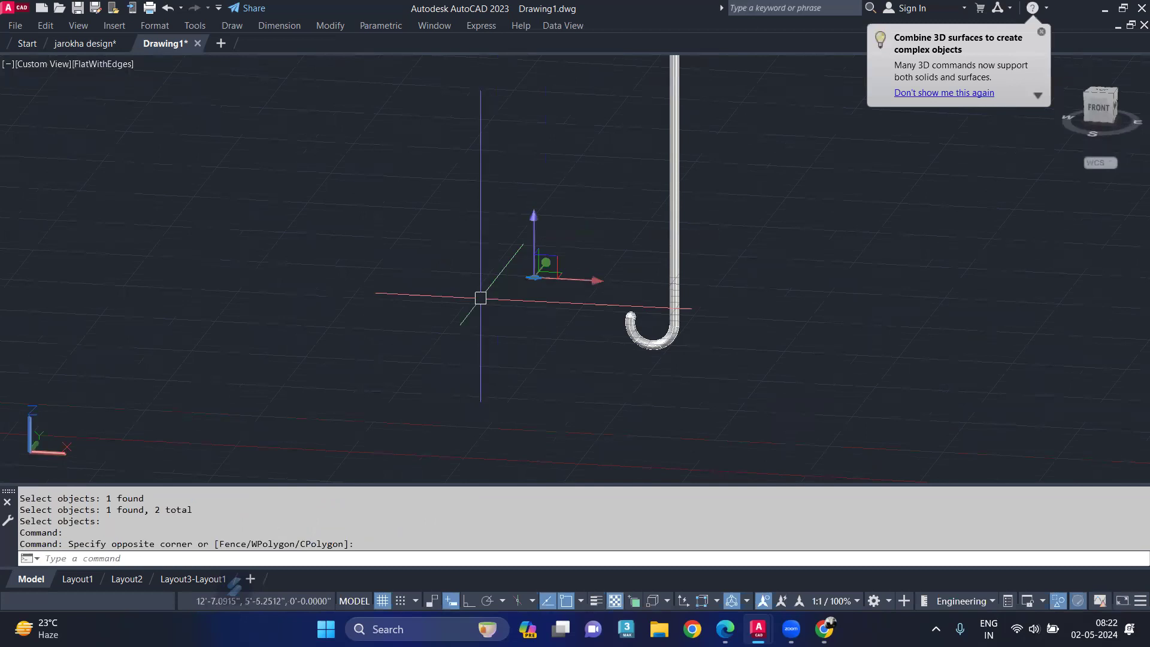
{"action": "key", "text": "Delete"}
End the object isolation so the ribs, canopy panel and base circle are shown again
{"action": "scroll", "coordinate": [495, 287], "scroll_direction": "down", "scroll_amount": 4}
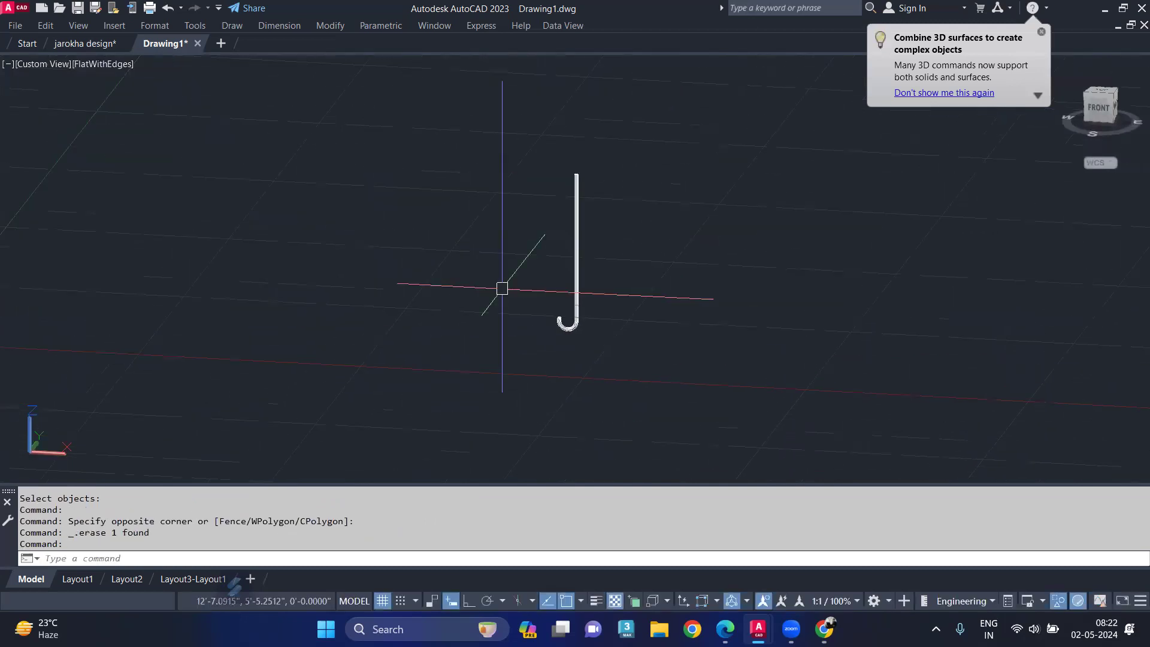
{"action": "type", "text": "IN"}
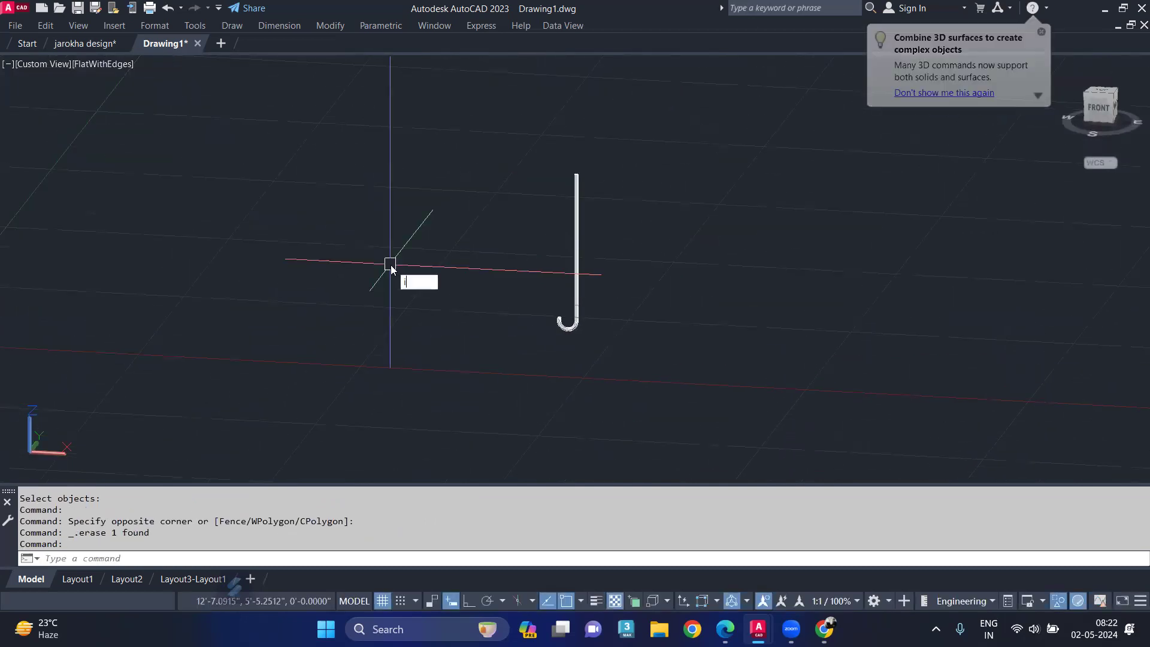
{"action": "key", "text": "BackSpace"}
{"action": "key", "text": "BackSpace"}
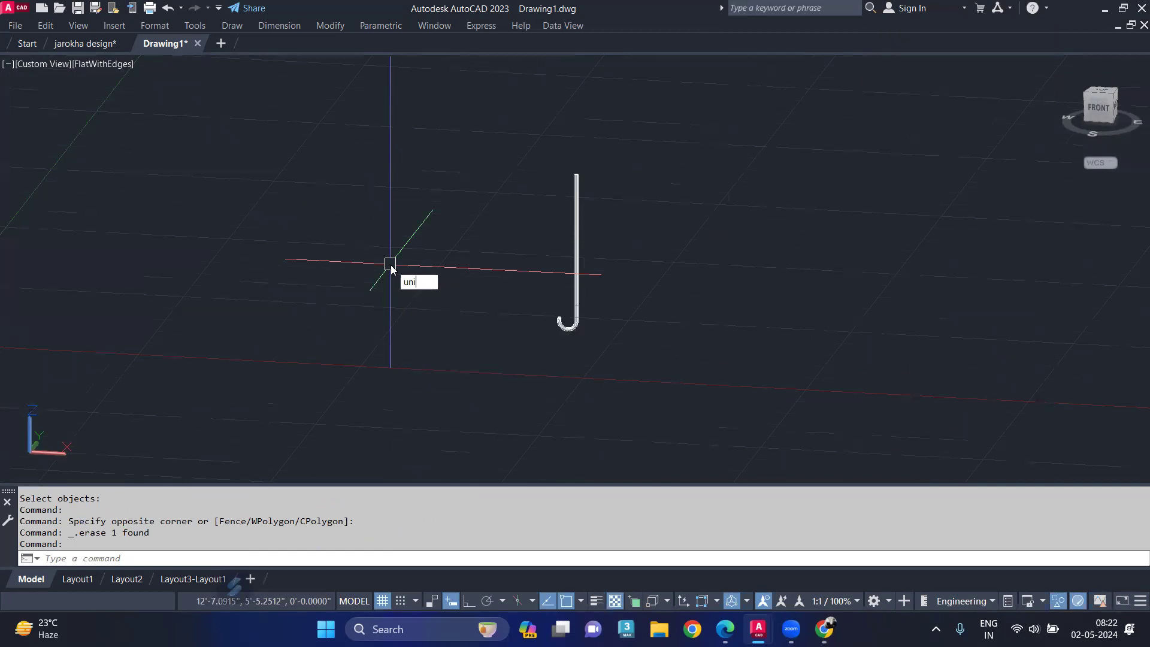
{"action": "type", "text": "uni"}
{"action": "left_click", "coordinate": [496, 345]}
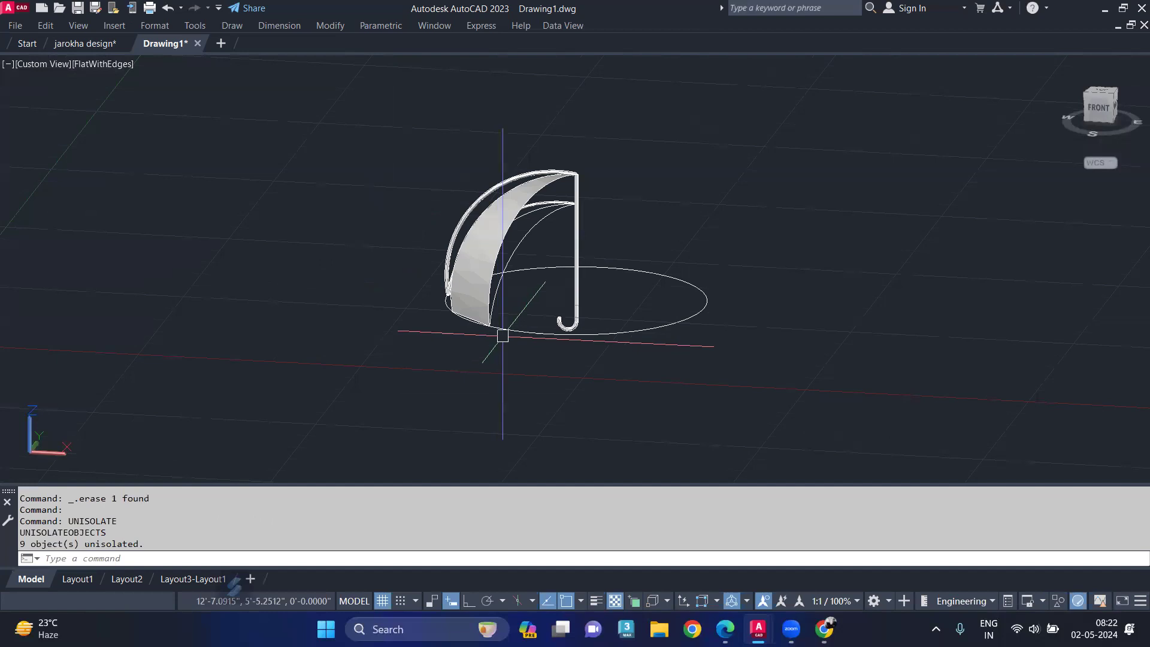
Open the Materials Browser and browse the Metal category of the Autodesk Library
{"action": "middle_click_drag", "start_coordinate": [368, 285], "coordinate": [708, 304], "text": "shift"}
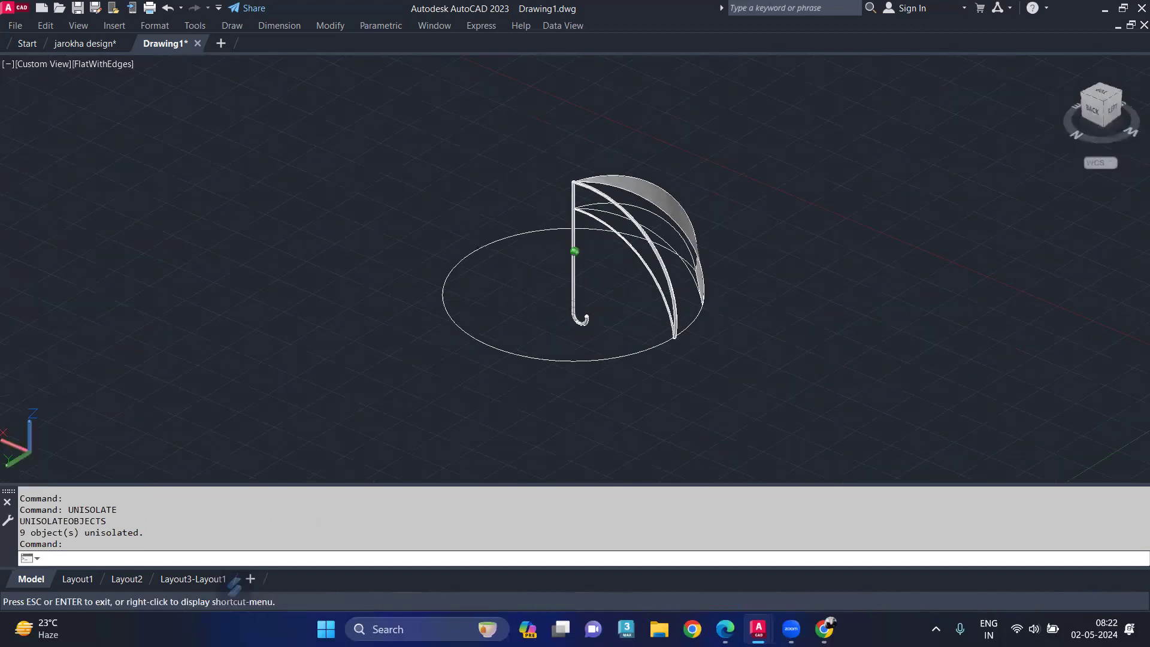
{"action": "key", "text": "Escape"}
{"action": "scroll", "coordinate": [551, 329], "scroll_direction": "up", "scroll_amount": 3}
{"action": "type", "text": "m"}
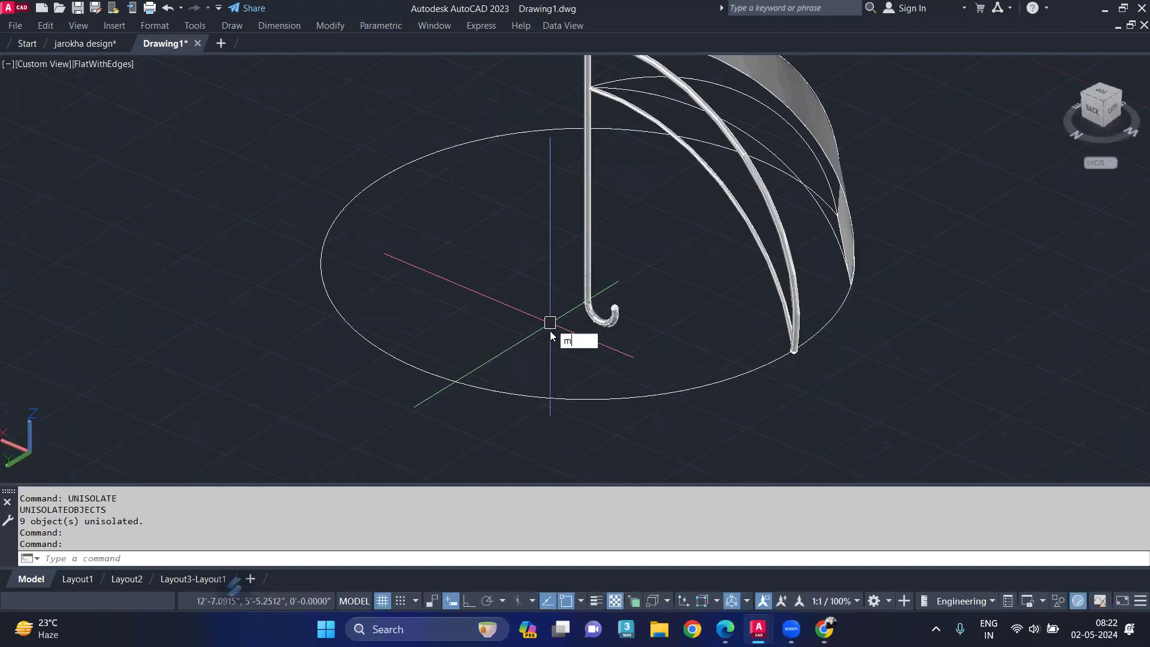
{"action": "type", "text": "at"}
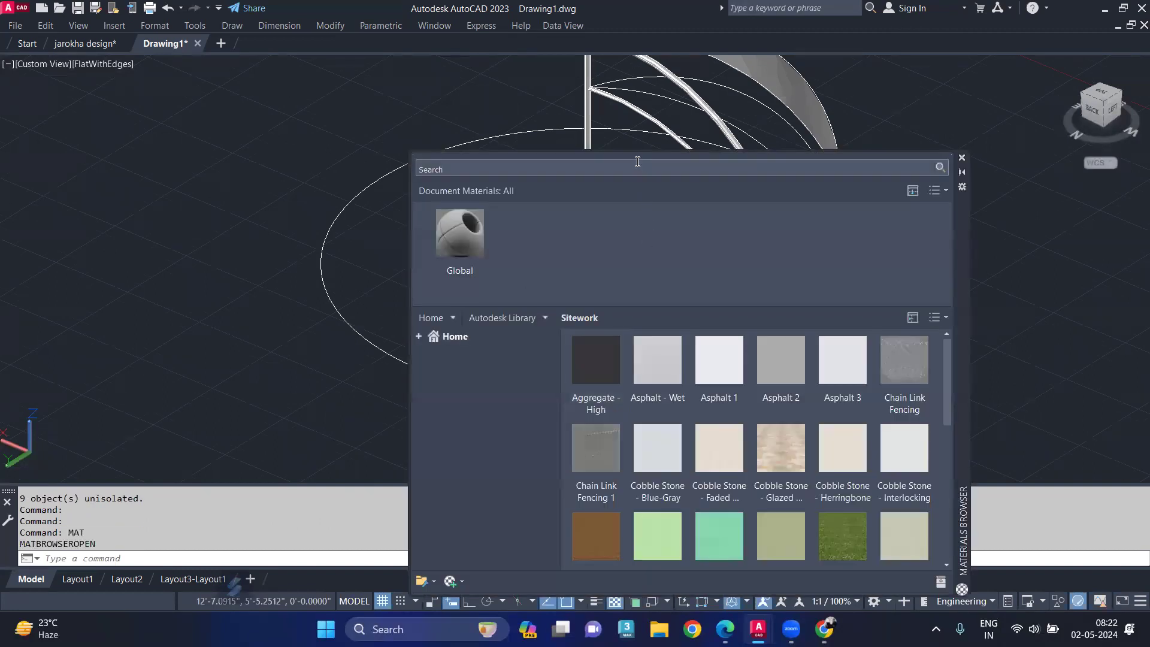
{"action": "left_click", "coordinate": [419, 337]}
{"action": "left_click", "coordinate": [434, 365]}
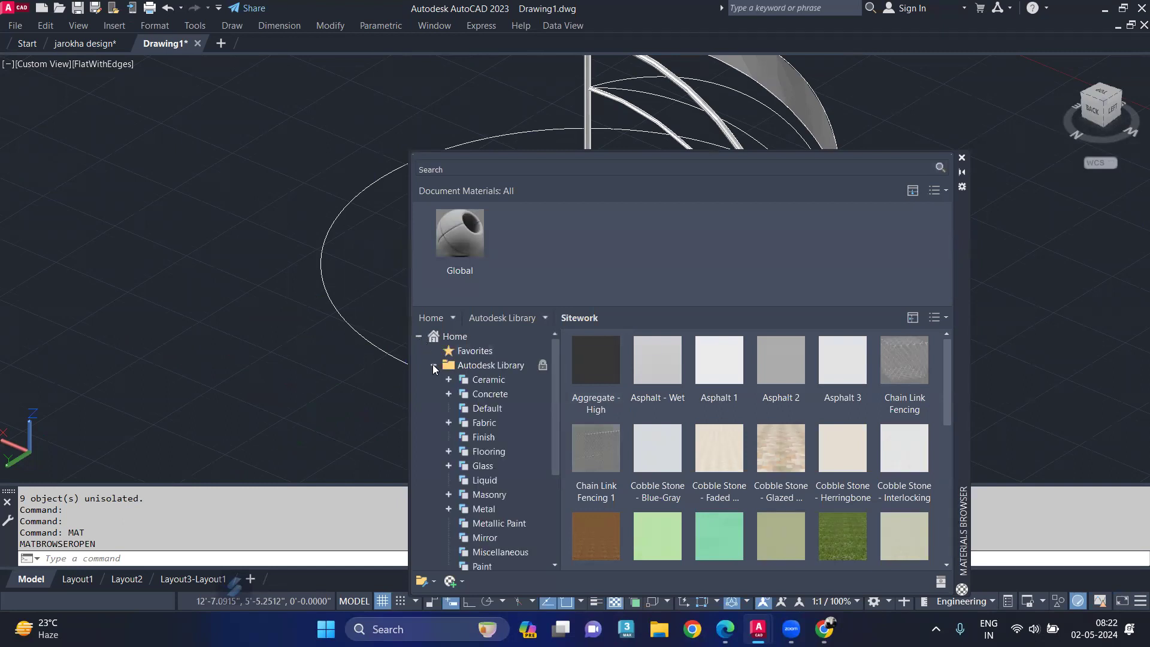
{"action": "scroll", "coordinate": [496, 491], "scroll_direction": "down", "scroll_amount": 1}
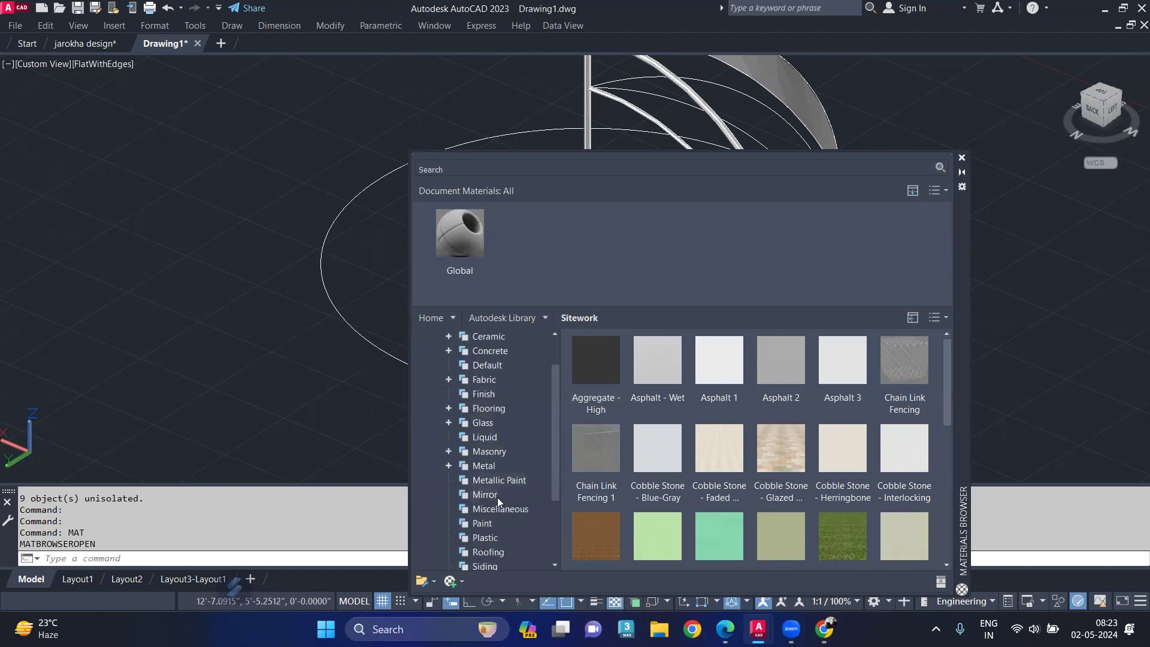
{"action": "left_click", "coordinate": [497, 467]}
{"action": "scroll", "coordinate": [700, 407], "scroll_direction": "down", "scroll_amount": 6}
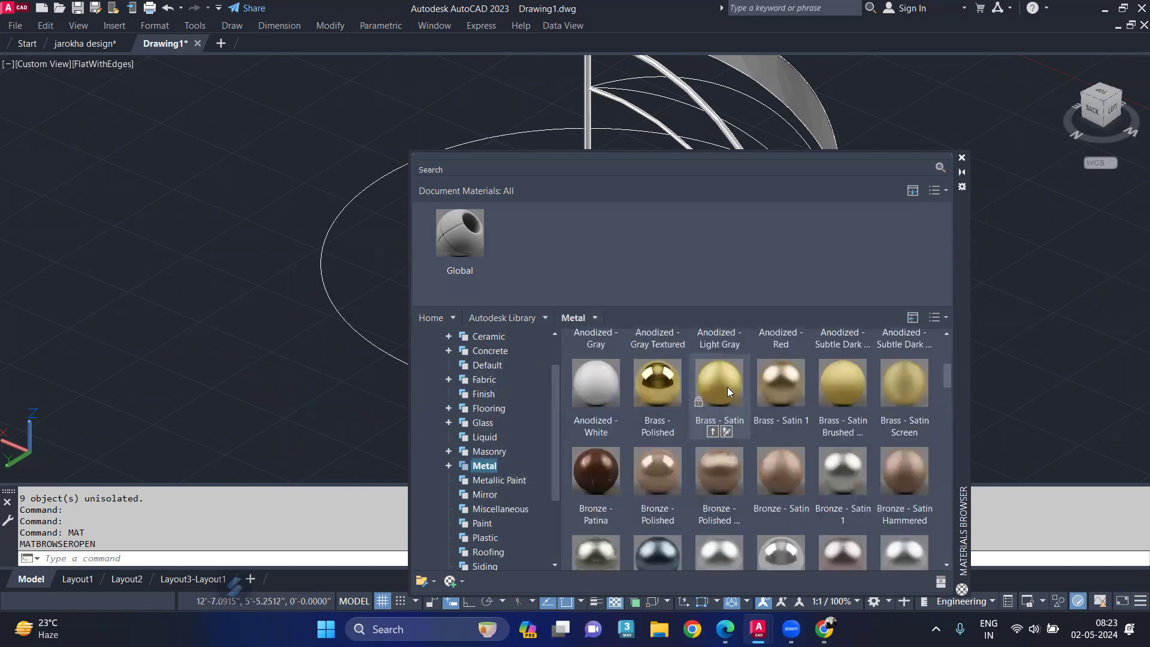
{"action": "scroll", "coordinate": [729, 404], "scroll_direction": "down", "scroll_amount": 5}
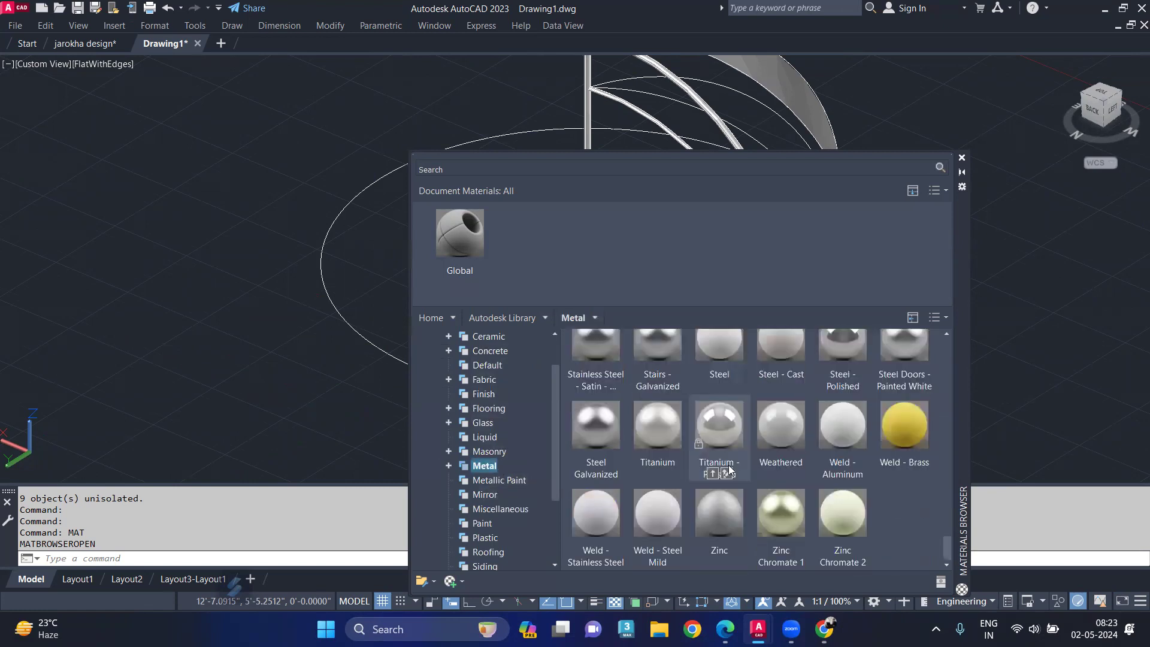
Apply the Stainless Steel - Bright material to the shaft and hooked handle
{"action": "middle_click_drag", "start_coordinate": [290, 400], "coordinate": [1, 404]}
{"action": "middle_click_drag", "start_coordinate": [322, 345], "coordinate": [252, 390]}
{"action": "scroll", "coordinate": [252, 390], "scroll_direction": "up", "scroll_amount": 6}
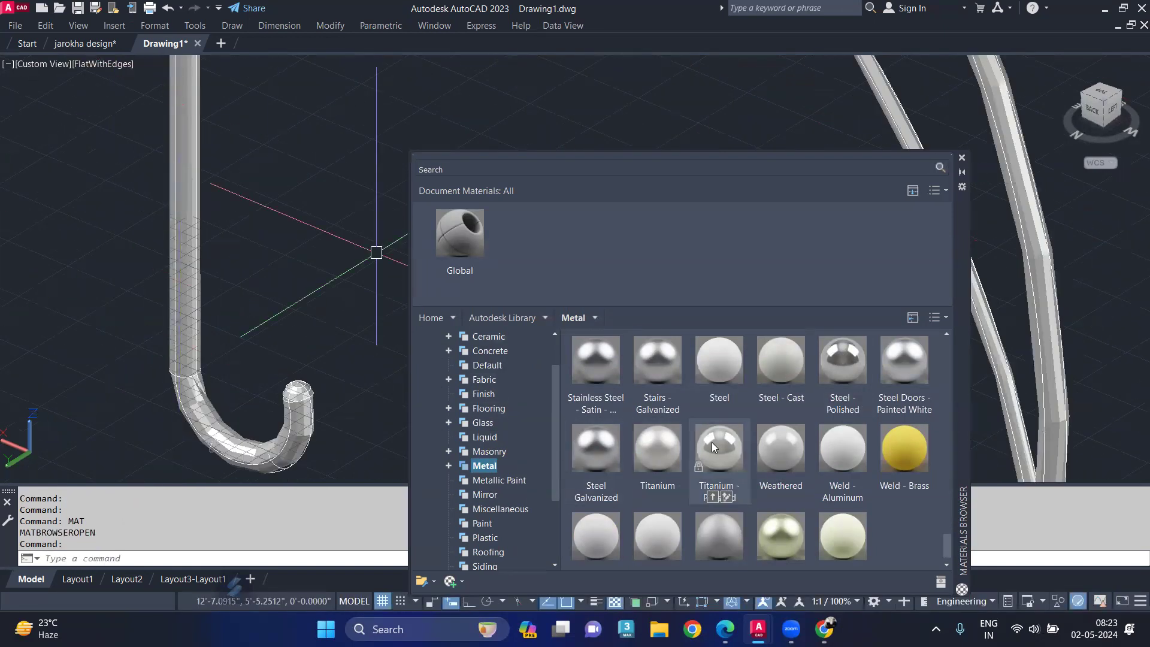
{"action": "scroll", "coordinate": [727, 451], "scroll_direction": "down", "scroll_amount": 1}
{"action": "scroll", "coordinate": [880, 389], "scroll_direction": "up", "scroll_amount": 5}
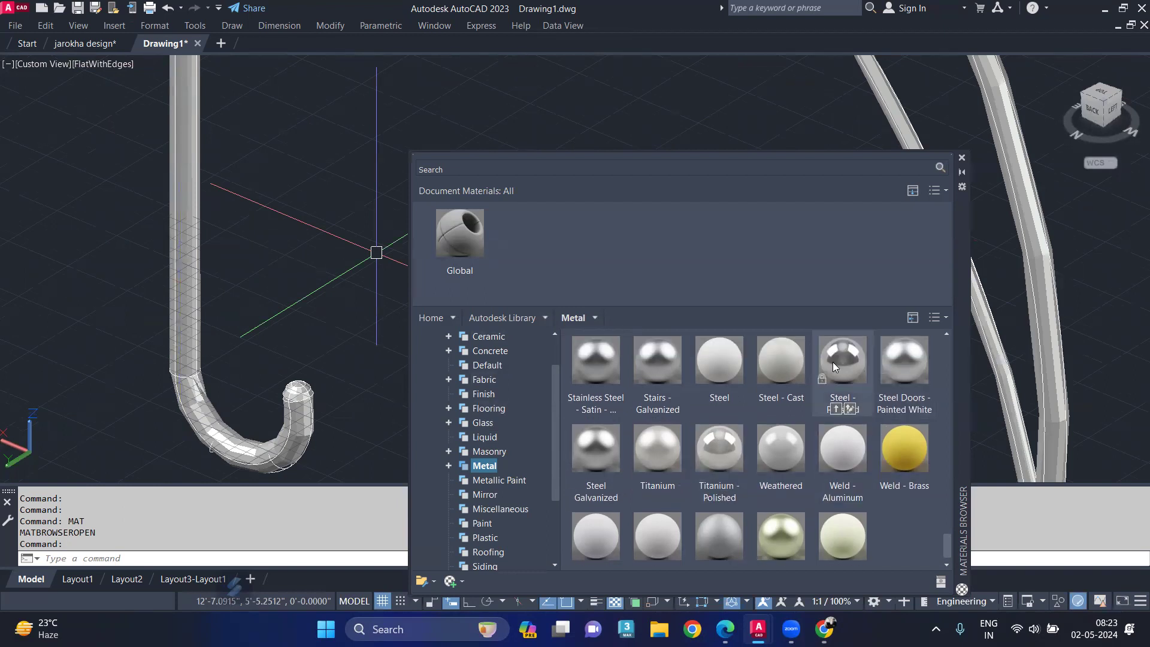
{"action": "scroll", "coordinate": [886, 395], "scroll_direction": "down", "scroll_amount": 3}
{"action": "left_click_drag", "start_coordinate": [908, 388], "coordinate": [189, 317]}
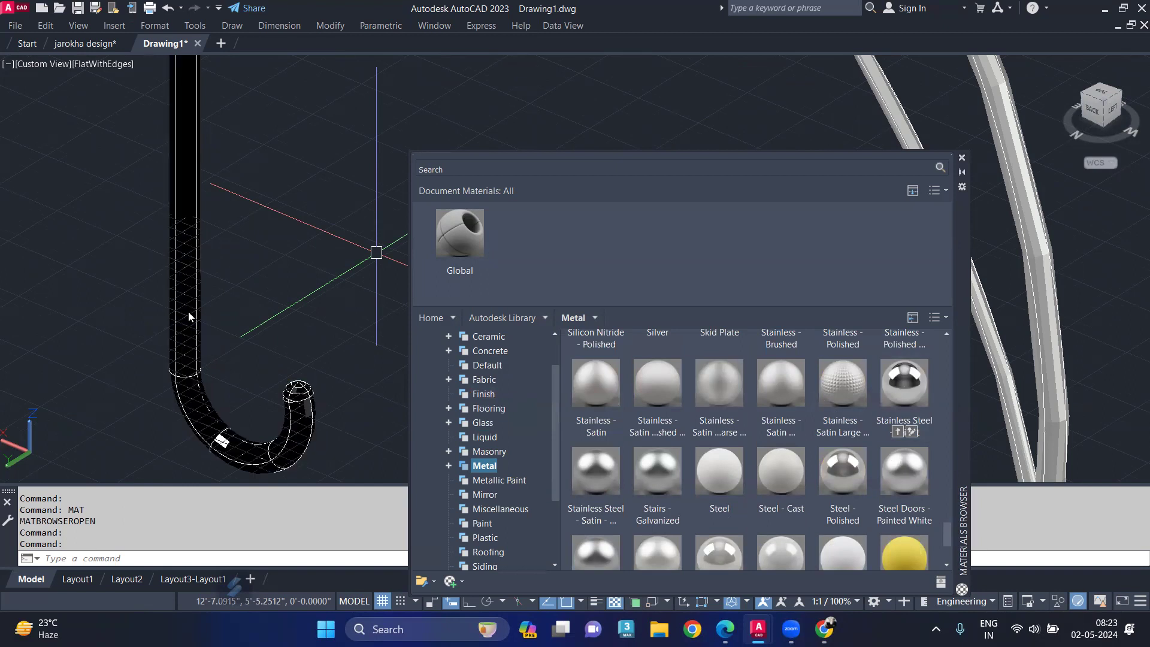
Apply the Stainless Steel - Bright material to the upper and lower ribs
{"action": "scroll", "coordinate": [298, 333], "scroll_direction": "down", "scroll_amount": 2}
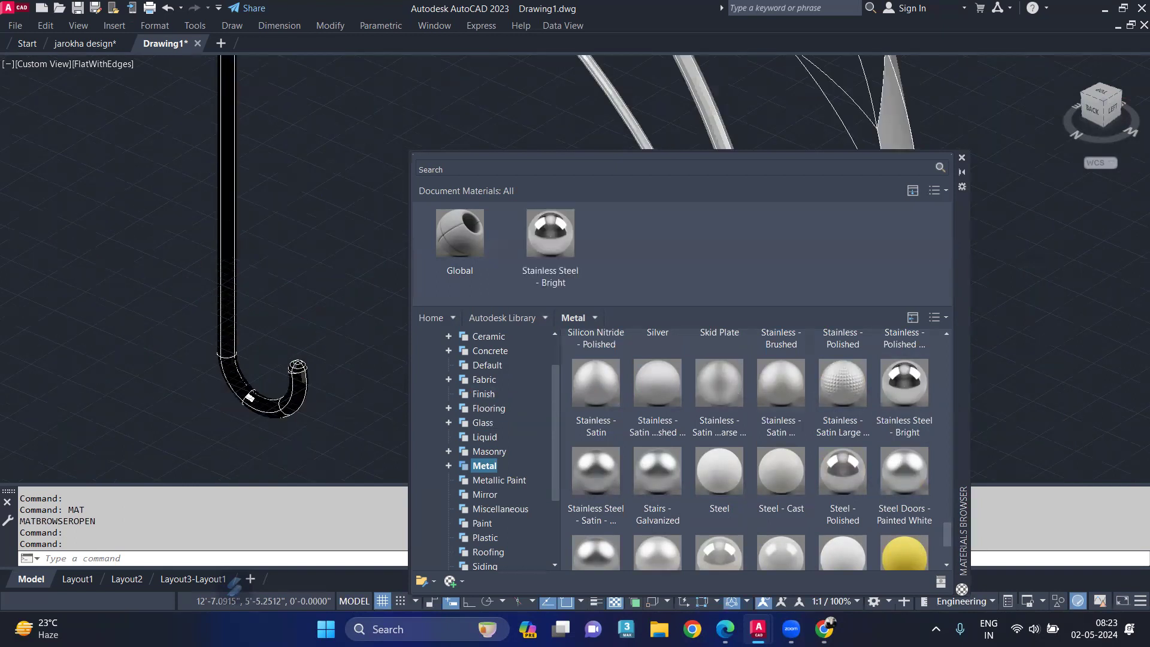
{"action": "left_click_drag", "start_coordinate": [896, 389], "coordinate": [359, 329]}
{"action": "scroll", "coordinate": [564, 366], "scroll_direction": "up", "scroll_amount": 1}
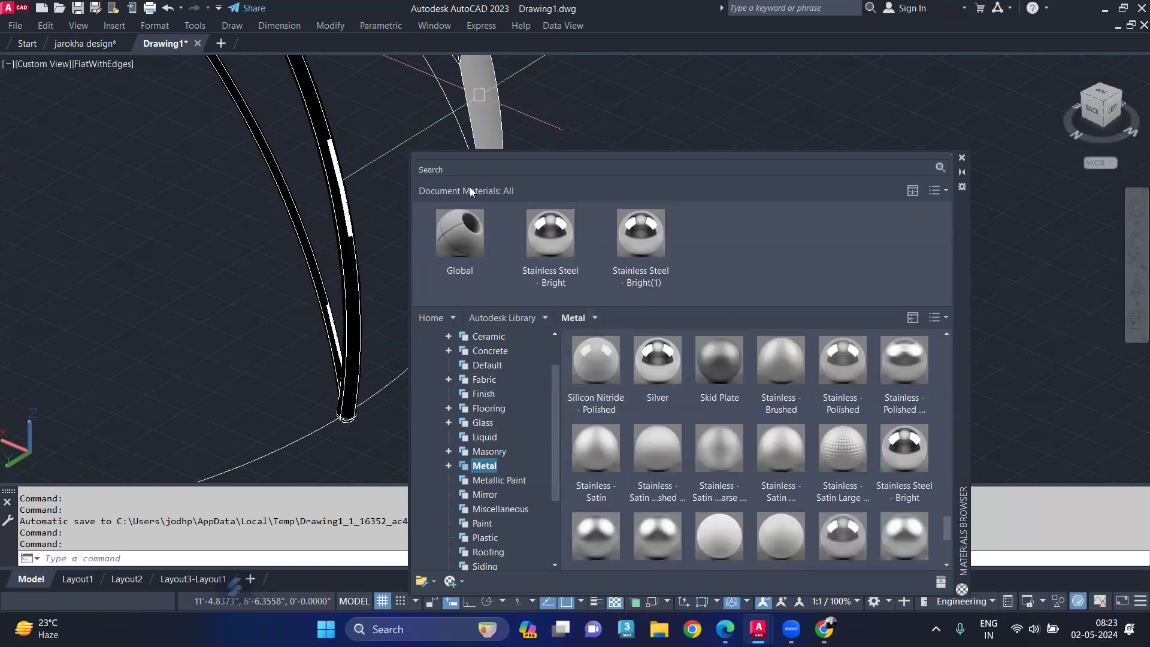
{"action": "middle_click_drag", "start_coordinate": [341, 237], "coordinate": [313, 243]}
{"action": "left_click_drag", "start_coordinate": [313, 243], "coordinate": [135, 270]}
{"action": "key", "text": "Escape"}
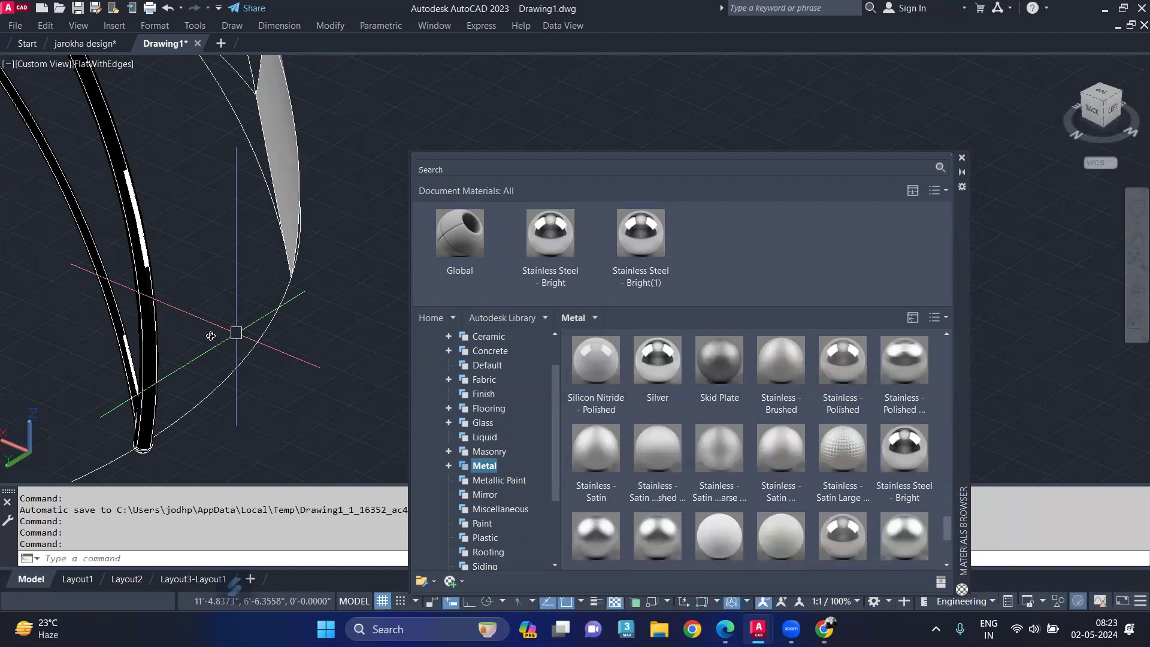
Try the Pebbled - Mauve material from the Fabric Leather category on the canopy panel
{"action": "middle_click_drag", "start_coordinate": [235, 332], "coordinate": [403, 391], "text": "shift"}
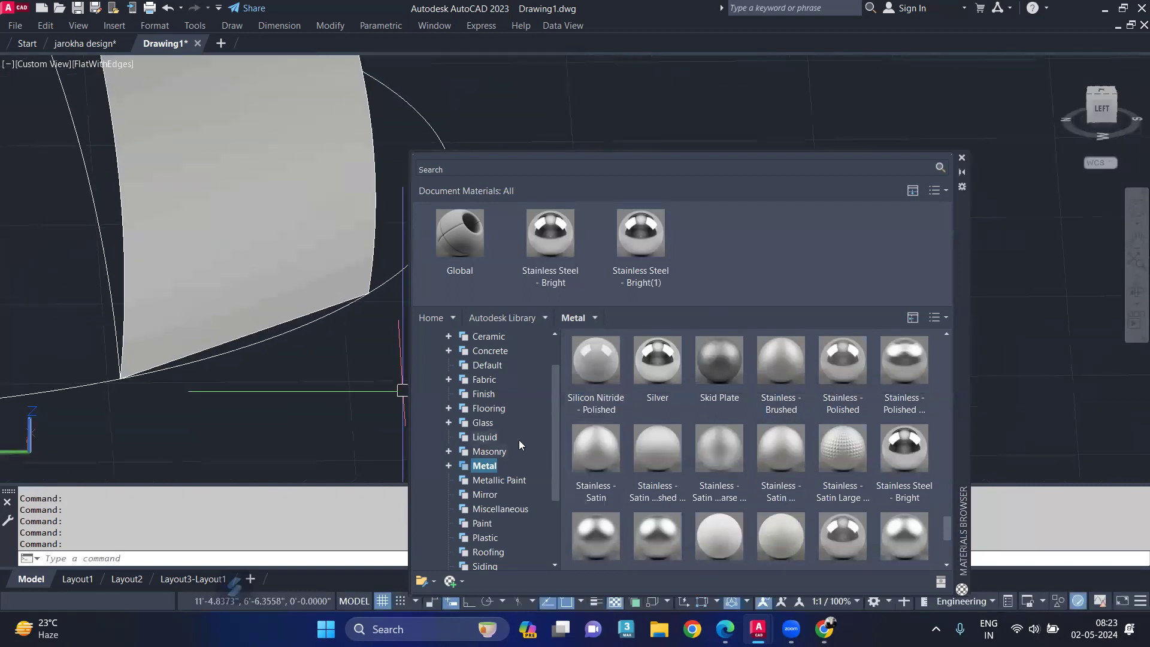
{"action": "scroll", "coordinate": [519, 439], "scroll_direction": "down", "scroll_amount": 1}
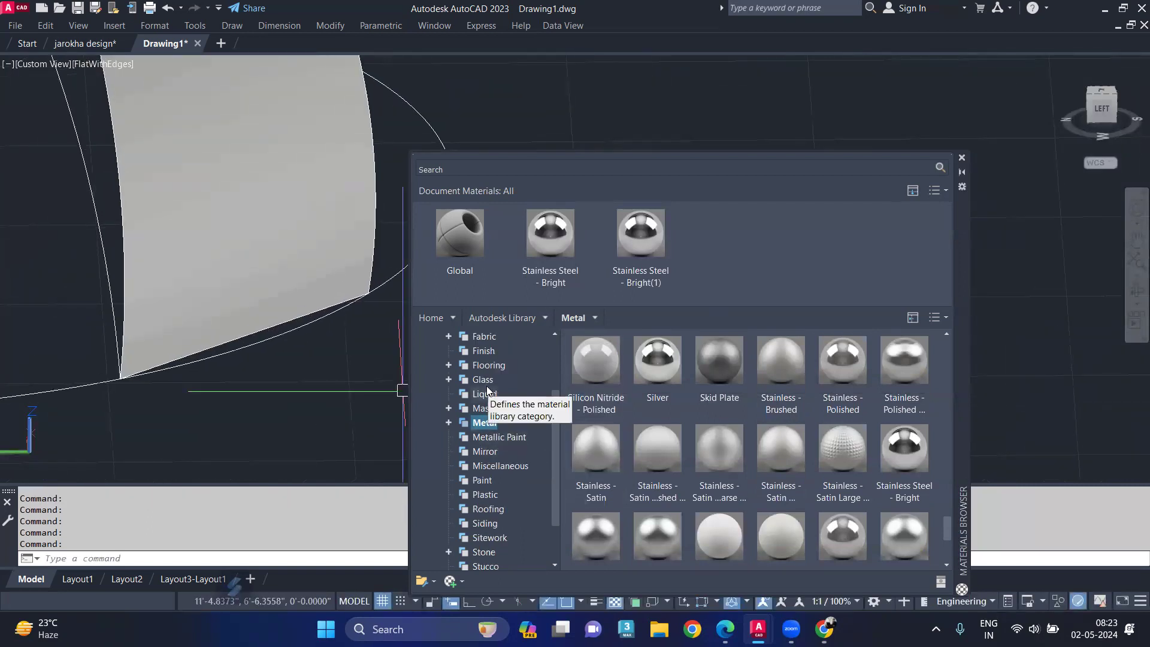
{"action": "scroll", "coordinate": [481, 441], "scroll_direction": "up", "scroll_amount": 1}
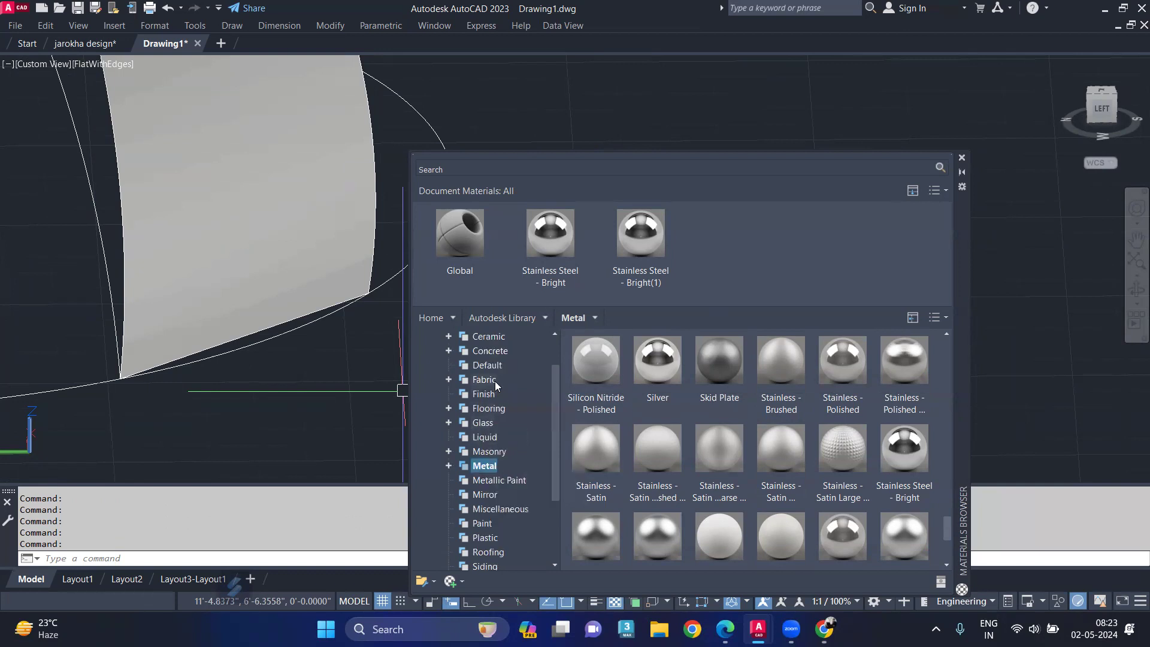
{"action": "left_click", "coordinate": [448, 379]}
{"action": "left_click", "coordinate": [476, 379]}
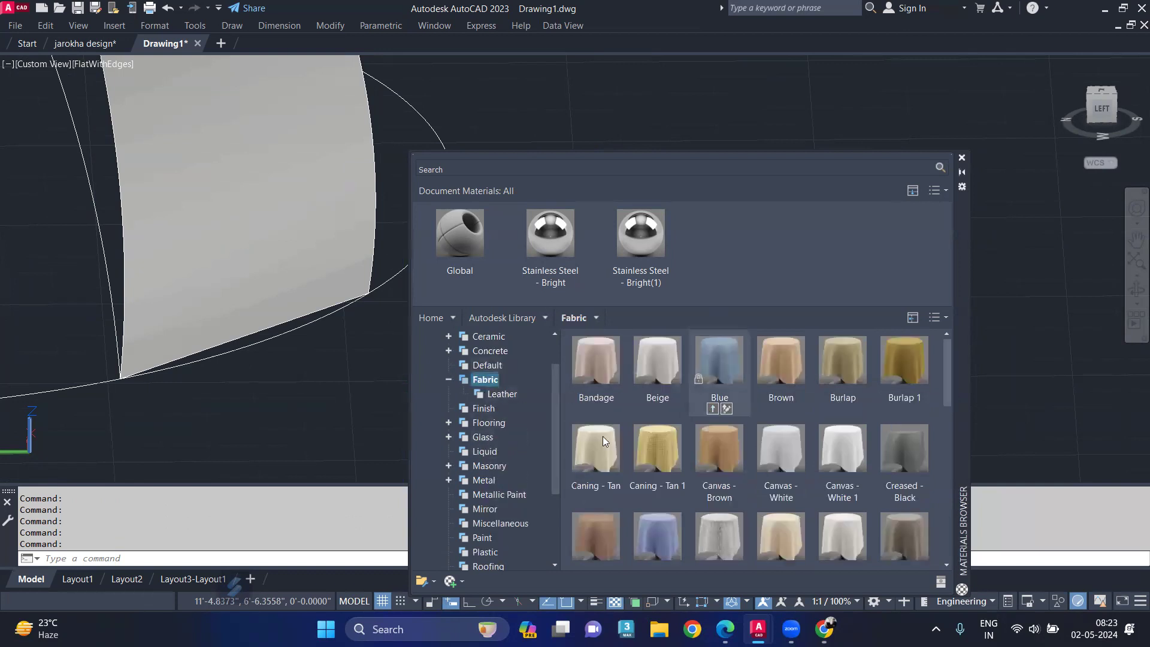
{"action": "left_click", "coordinate": [494, 396]}
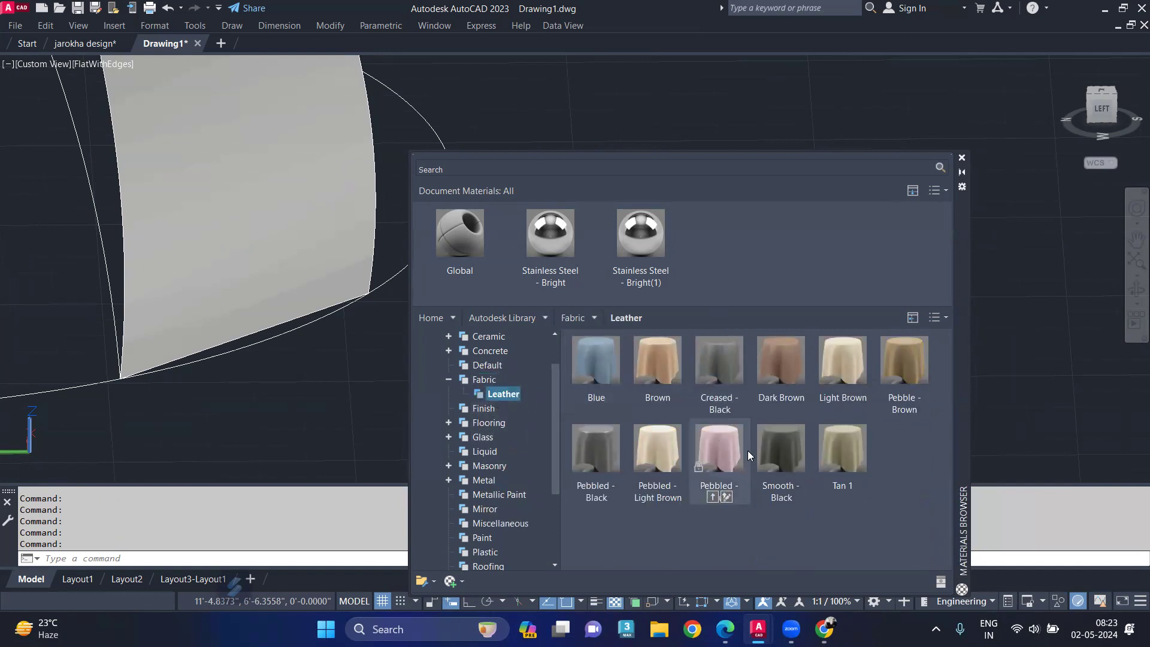
{"action": "left_click_drag", "start_coordinate": [720, 448], "coordinate": [268, 225]}
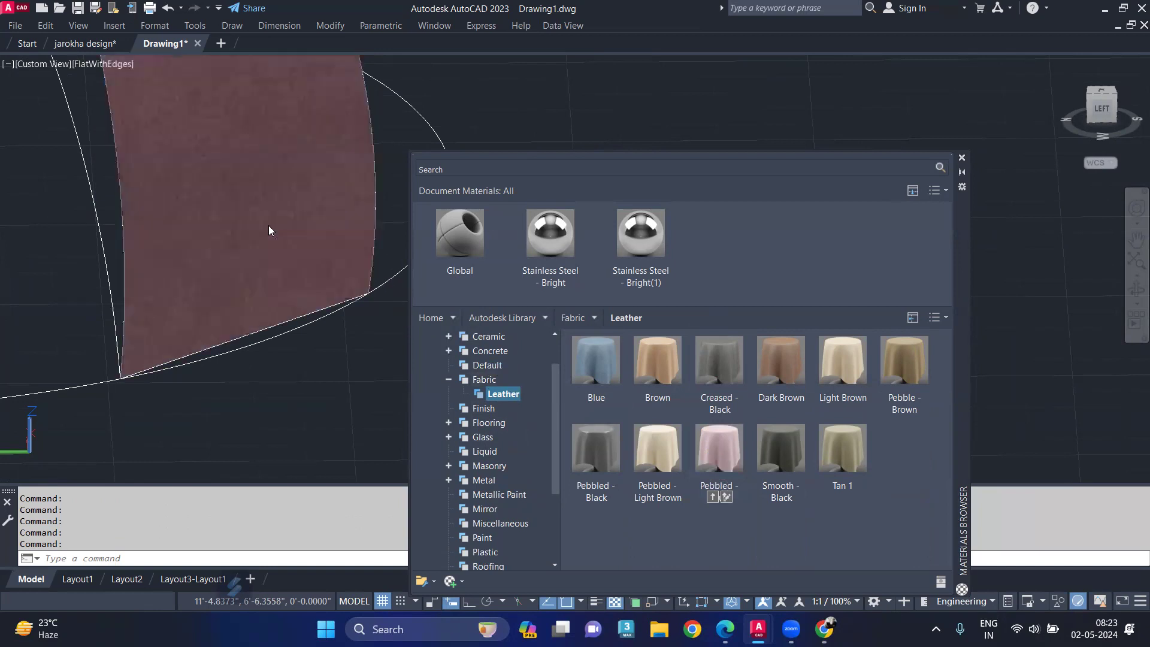
Try the Tan 1 and Pebble - Brown leather materials on the canopy panel
{"action": "middle_click_drag", "start_coordinate": [257, 205], "coordinate": [390, 375], "text": "shift"}
{"action": "left_click_drag", "start_coordinate": [843, 449], "coordinate": [305, 207]}
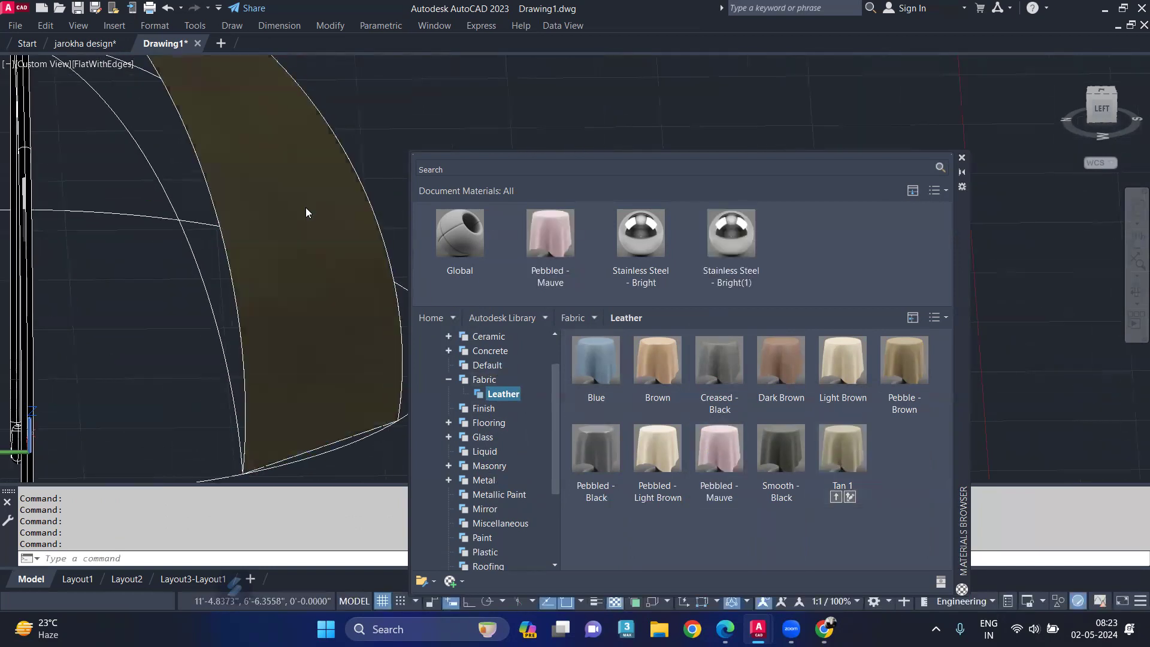
{"action": "left_click_drag", "start_coordinate": [919, 374], "coordinate": [285, 232]}
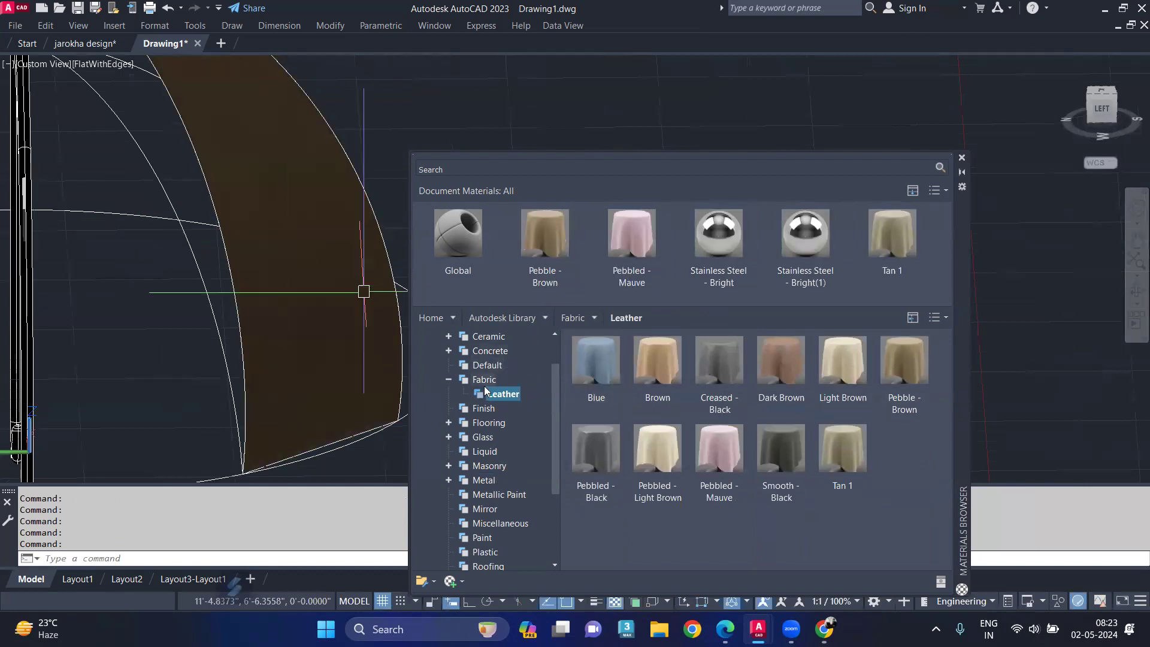
Try the Stripes - Blue-White and Velvet - Red 1 materials from the Fabric category on the canopy panel
{"action": "left_click", "coordinate": [467, 381]}
{"action": "scroll", "coordinate": [721, 419], "scroll_direction": "down", "scroll_amount": 5}
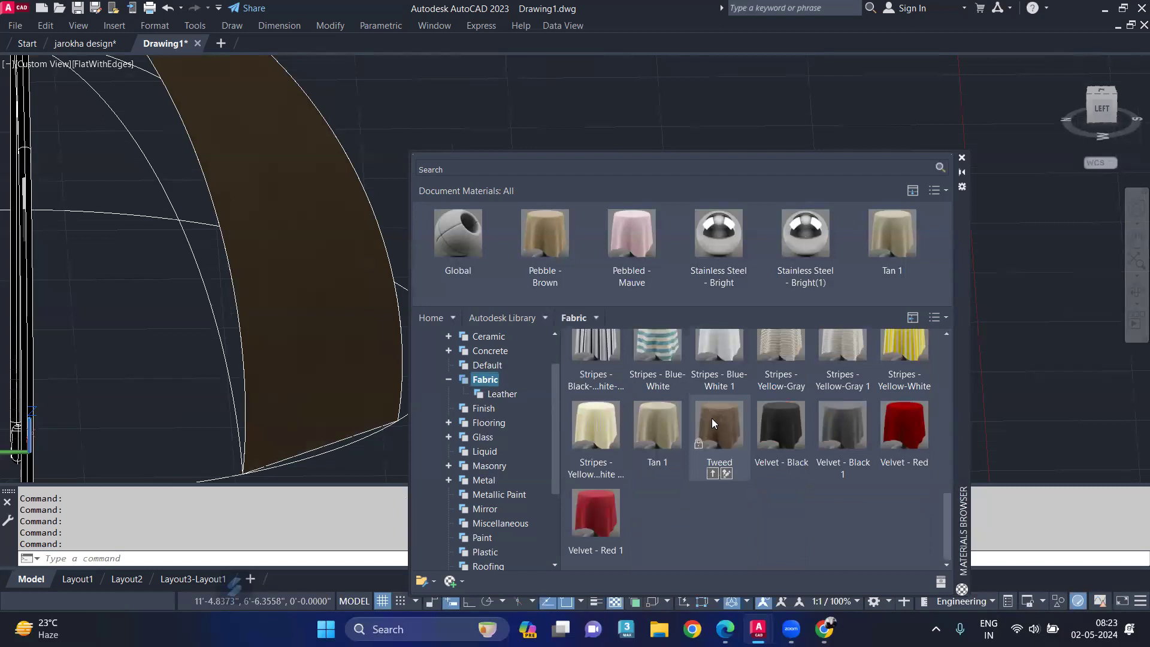
{"action": "scroll", "coordinate": [711, 418], "scroll_direction": "up", "scroll_amount": 1}
{"action": "left_click_drag", "start_coordinate": [655, 356], "coordinate": [290, 264]}
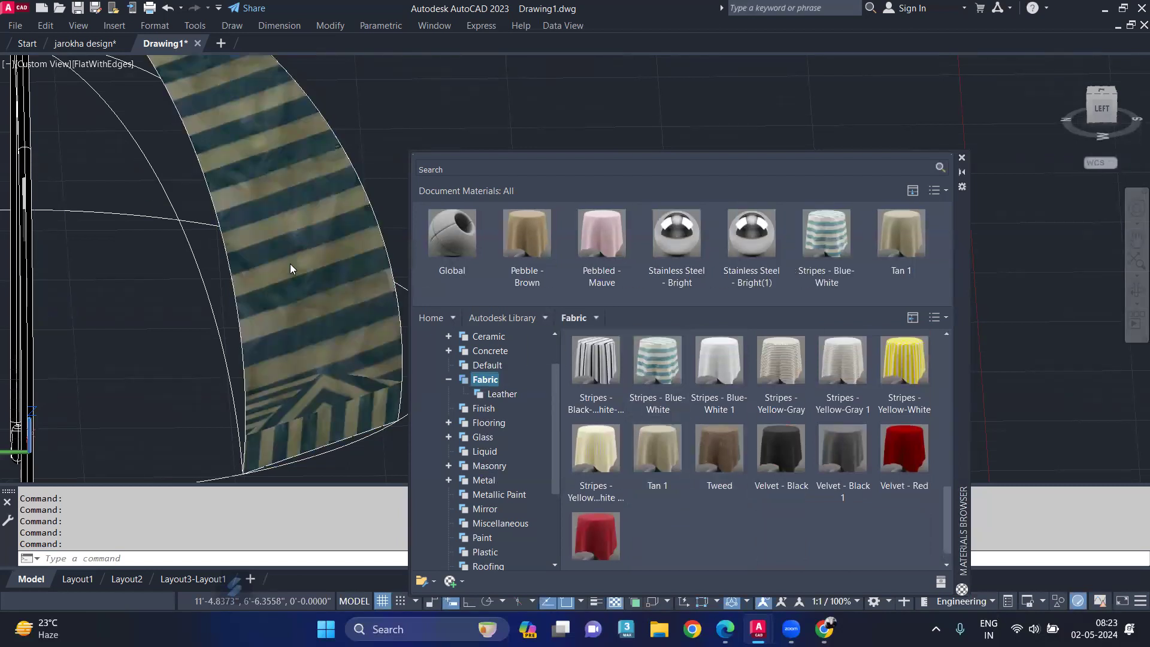
{"action": "scroll", "coordinate": [605, 534], "scroll_direction": "down", "scroll_amount": 1}
{"action": "left_click_drag", "start_coordinate": [605, 534], "coordinate": [282, 303]}
Apply the Plaid - Red fabric material to the canopy panel
{"action": "scroll", "coordinate": [384, 288], "scroll_direction": "down", "scroll_amount": 2}
{"action": "scroll", "coordinate": [874, 427], "scroll_direction": "up", "scroll_amount": 1}
{"action": "scroll", "coordinate": [875, 427], "scroll_direction": "up", "scroll_amount": 3}
{"action": "left_click_drag", "start_coordinate": [781, 426], "coordinate": [316, 251]}
{"action": "scroll", "coordinate": [335, 264], "scroll_direction": "up", "scroll_amount": 2}
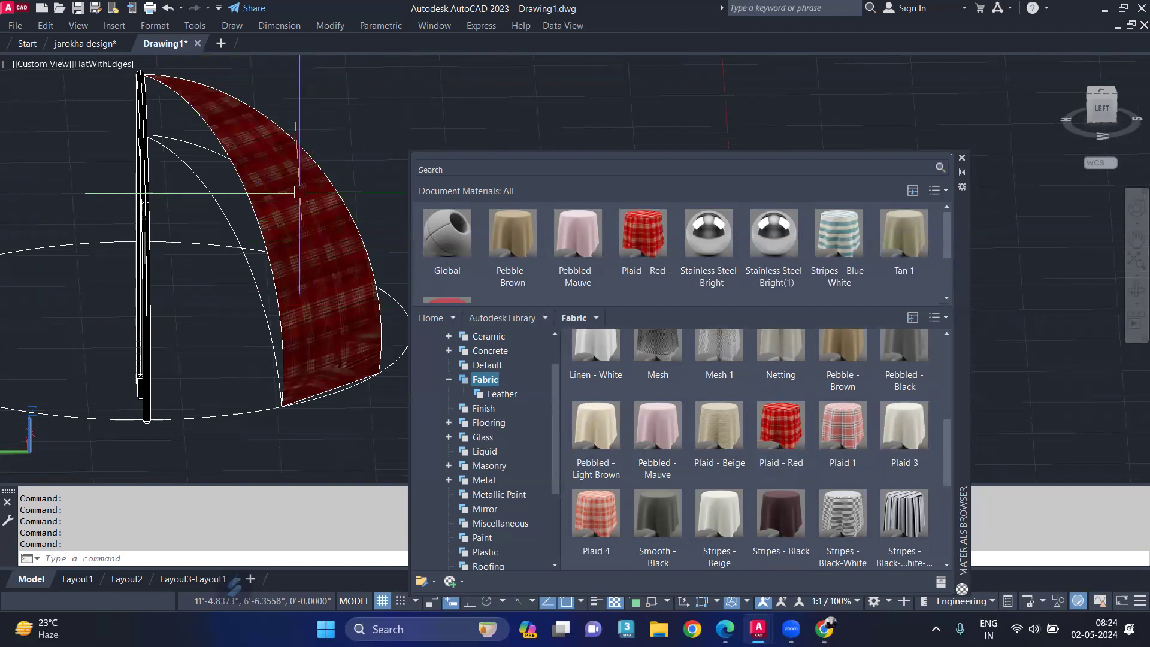
Replace the canopy panel's material with Blue from the Fabric category and close the materials browser
{"action": "scroll", "coordinate": [777, 469], "scroll_direction": "up", "scroll_amount": 1}
{"action": "scroll", "coordinate": [824, 425], "scroll_direction": "up", "scroll_amount": 4}
{"action": "left_click_drag", "start_coordinate": [732, 359], "coordinate": [320, 274]}
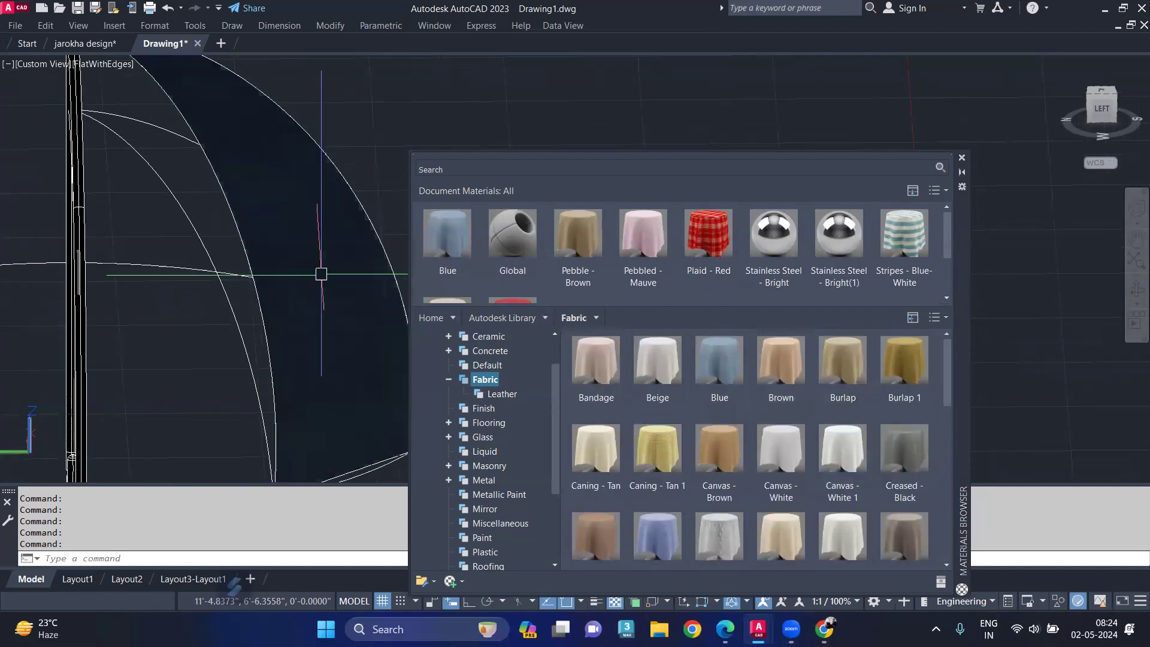
{"action": "left_click", "coordinate": [962, 159]}
Inspect the shaft, ribs and canopy panel from several sides, including the panel's lower corner on the base circle
{"action": "scroll", "coordinate": [854, 277], "scroll_direction": "down", "scroll_amount": 5}
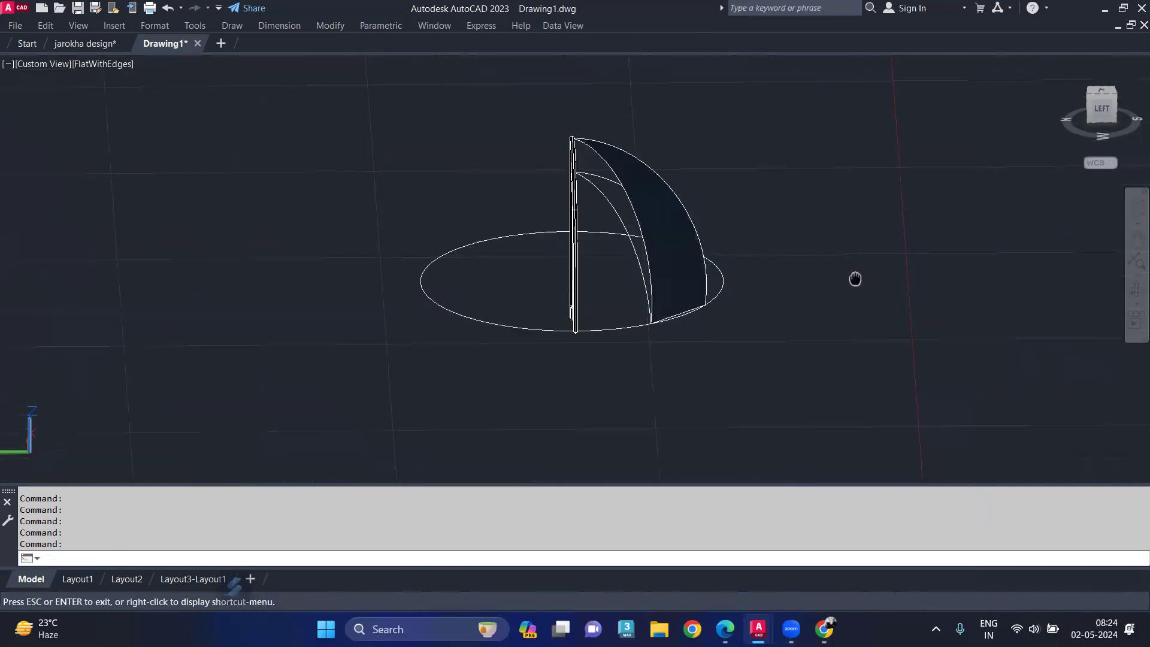
{"action": "middle_click_drag", "start_coordinate": [839, 319], "coordinate": [908, 325], "text": "shift"}
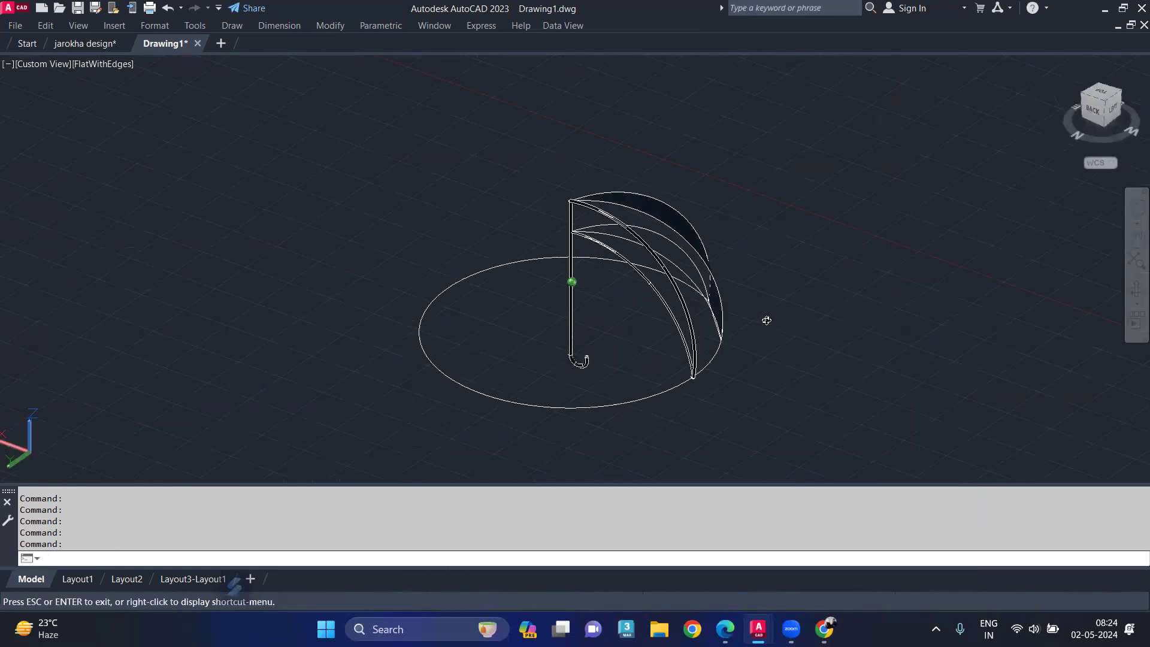
{"action": "middle_click_drag", "start_coordinate": [725, 318], "coordinate": [830, 315], "text": "shift"}
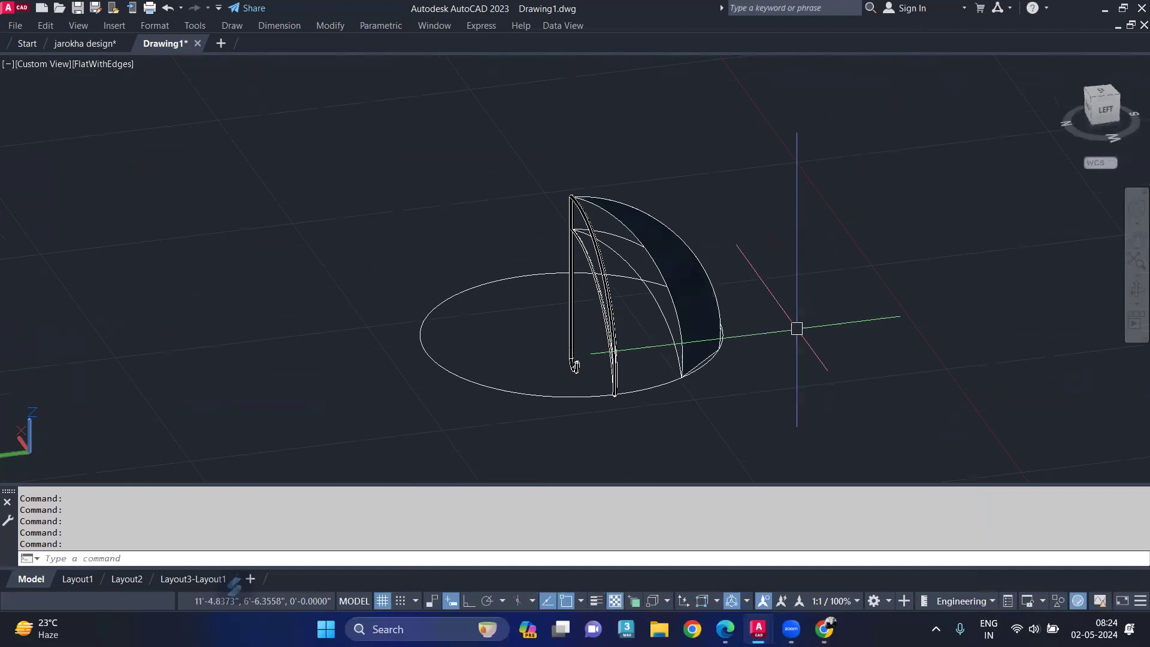
{"action": "scroll", "coordinate": [677, 375], "scroll_direction": "up", "scroll_amount": 3}
{"action": "scroll", "coordinate": [676, 373], "scroll_direction": "up", "scroll_amount": 2}
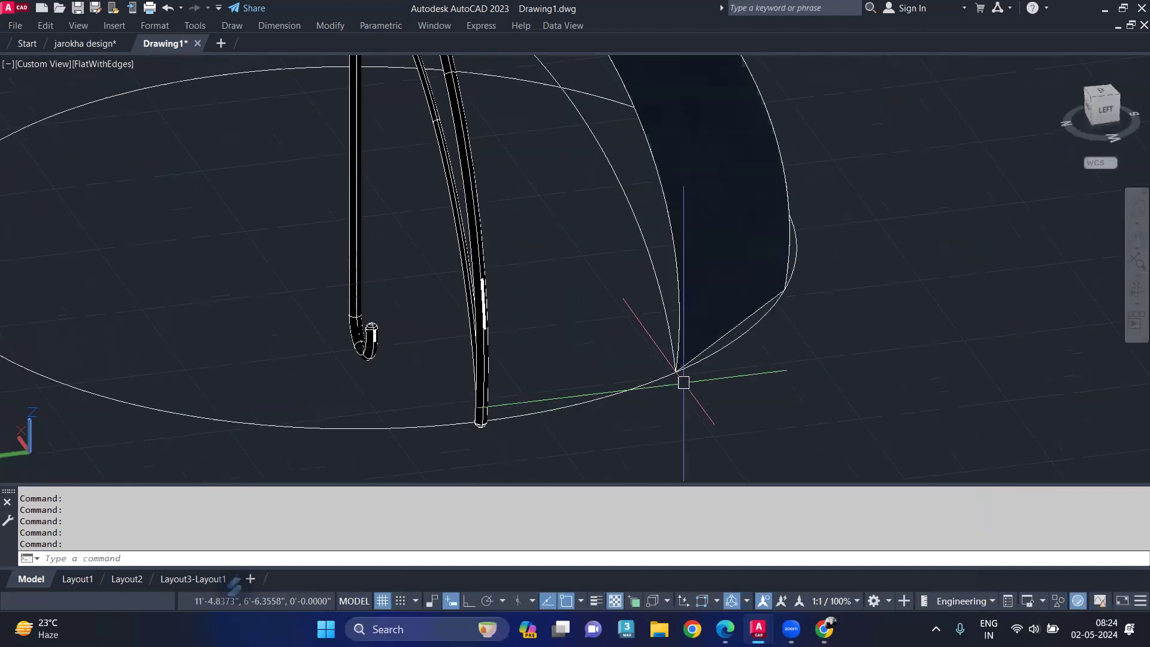
{"action": "scroll", "coordinate": [689, 371], "scroll_direction": "down", "scroll_amount": 4}
{"action": "middle_click_drag", "start_coordinate": [706, 321], "coordinate": [767, 369]}
{"action": "mouse_move", "coordinate": [798, 329]}
{"action": "middle_mouse_down", "text": "shift"}
{"action": "mouse_move", "coordinate": [872, 321]}
{"action": "mouse_move", "coordinate": [858, 284]}
{"action": "middle_mouse_up", "text": "shift"}
{"action": "middle_click_drag", "start_coordinate": [777, 291], "coordinate": [754, 315], "text": "shift"}
{"action": "middle_click_drag", "start_coordinate": [647, 278], "coordinate": [600, 322], "text": "shift"}
Create a classic polar array of the canopy panel and ribs around the shaft with 12 items over 360 degrees, rotating the copies
{"action": "type", "text": "-asr"}
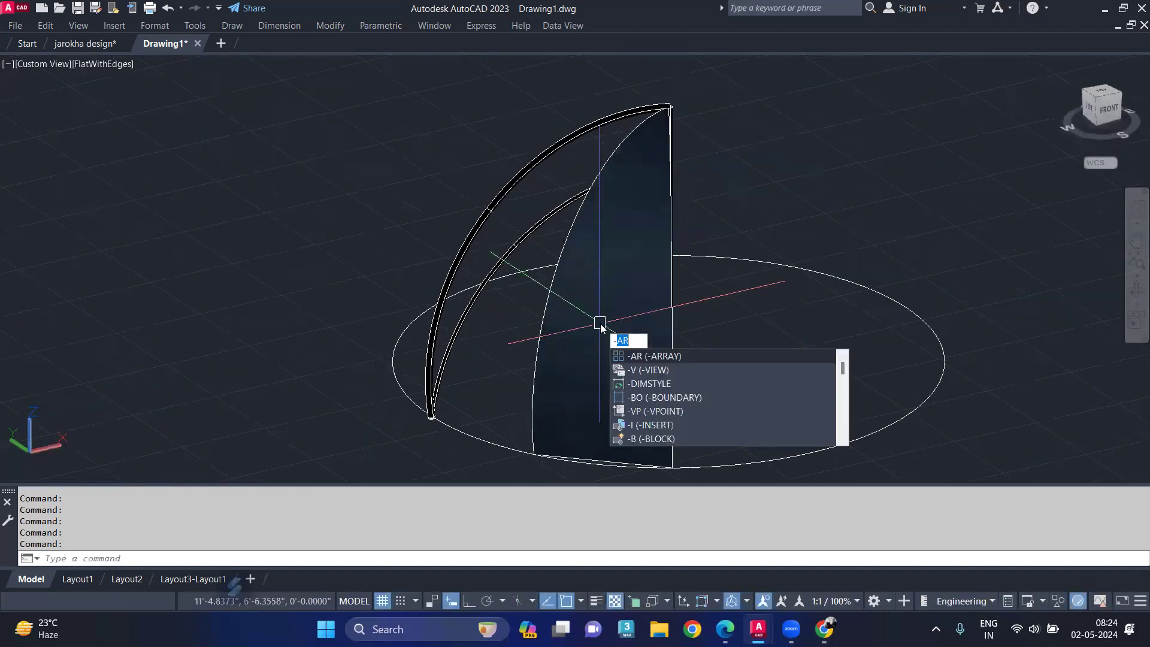
{"action": "left_click", "coordinate": [655, 371]}
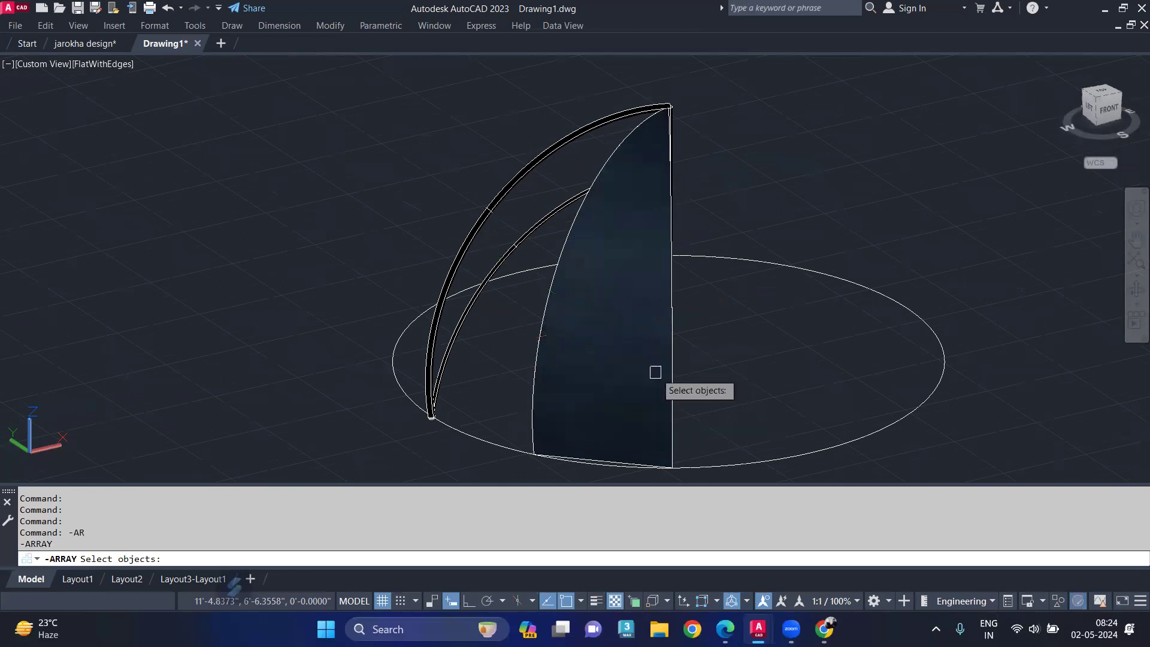
{"action": "left_click", "coordinate": [631, 344]}
{"action": "left_click", "coordinate": [462, 248]}
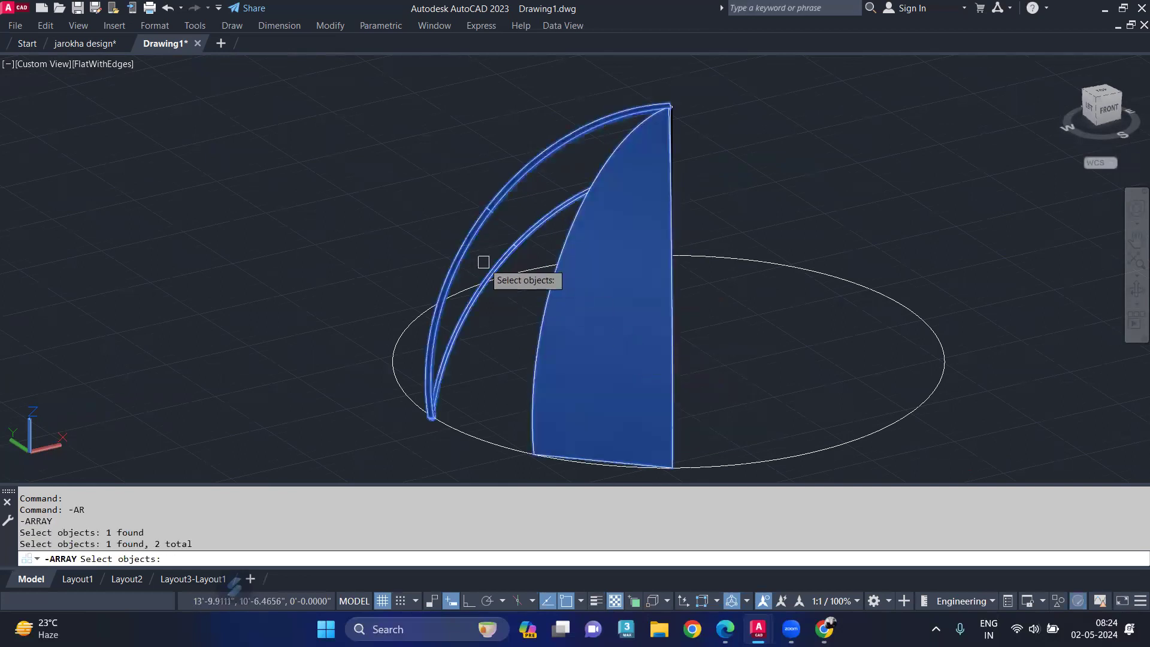
{"action": "key", "text": "Return"}
{"action": "type", "text": "P"}
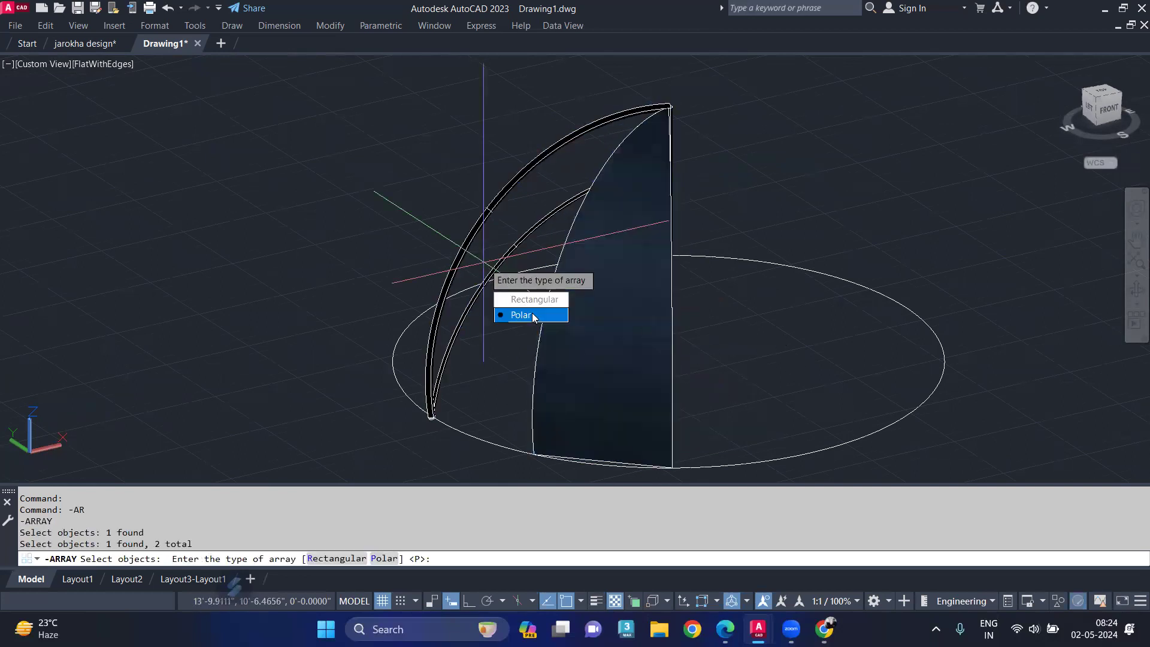
{"action": "key", "text": "Return"}
{"action": "middle_click_drag", "start_coordinate": [729, 349], "coordinate": [780, 438], "text": "shift"}
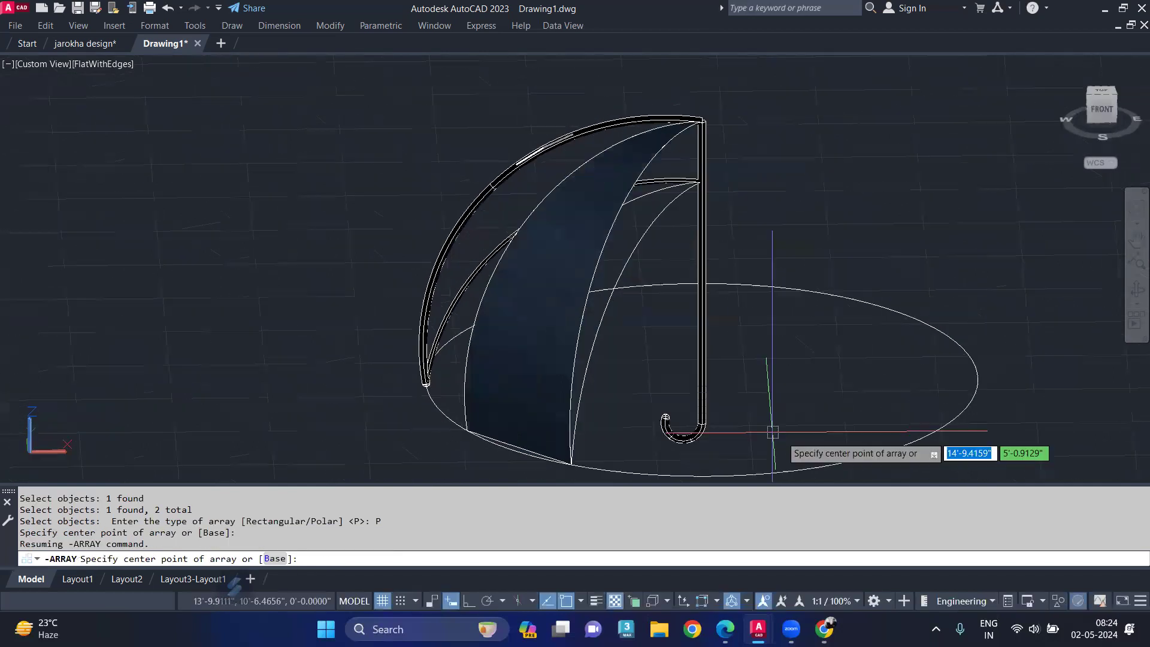
{"action": "left_click", "coordinate": [702, 380]}
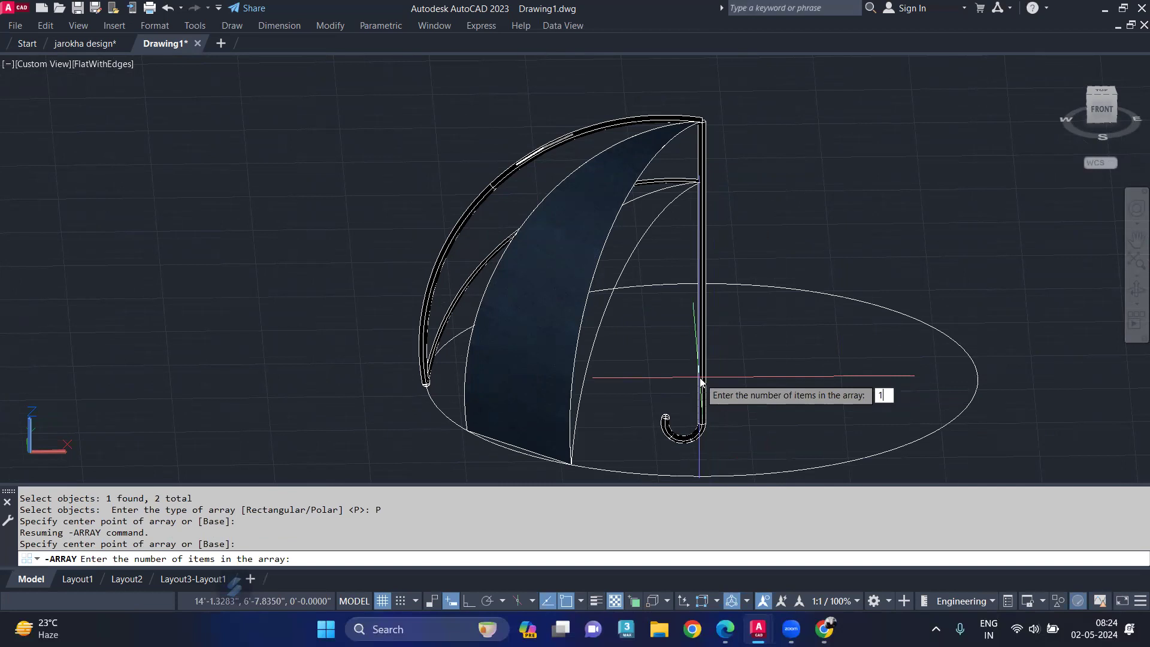
{"action": "key", "text": "Return"}
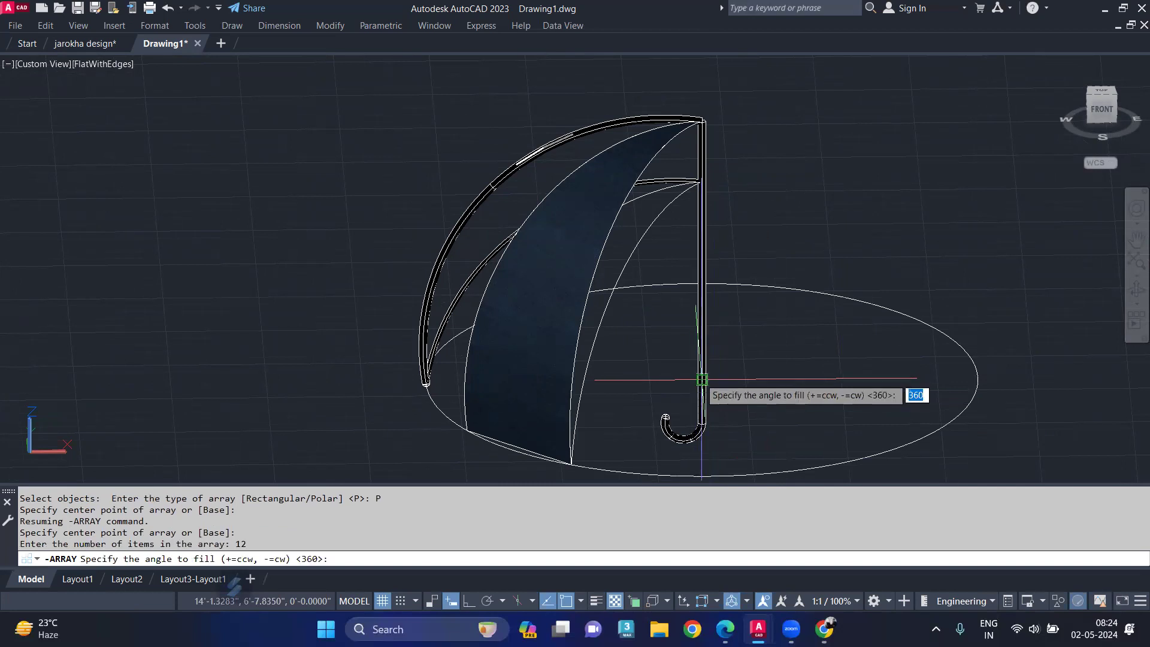
{"action": "key", "text": "Return"}
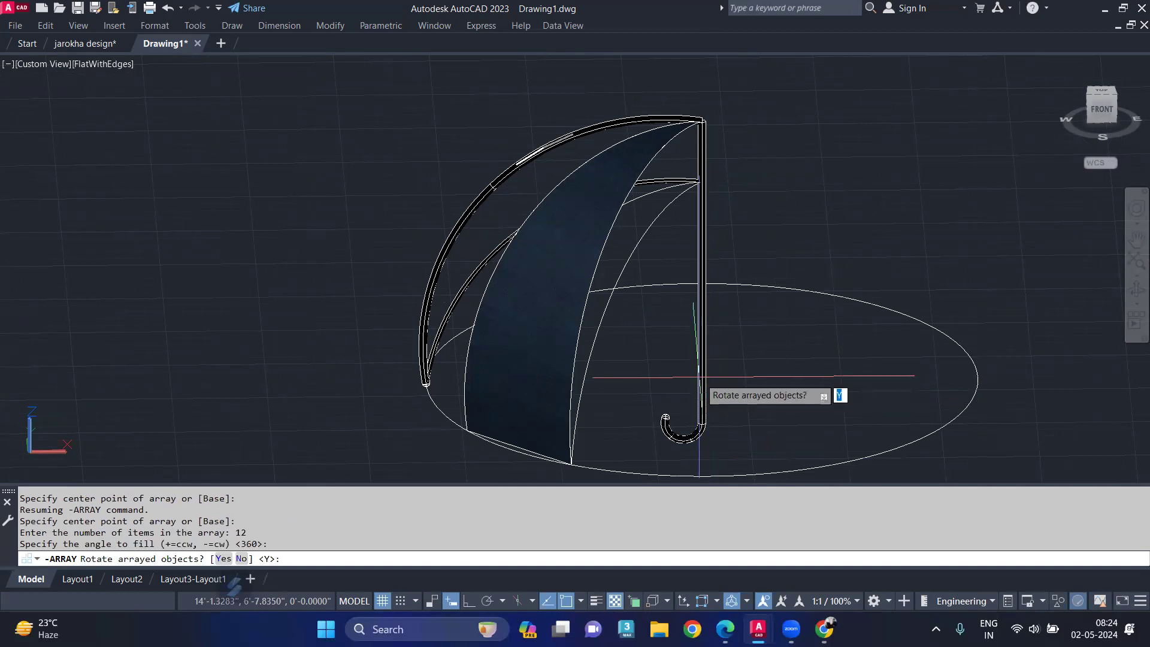
{"action": "key", "text": "Return"}
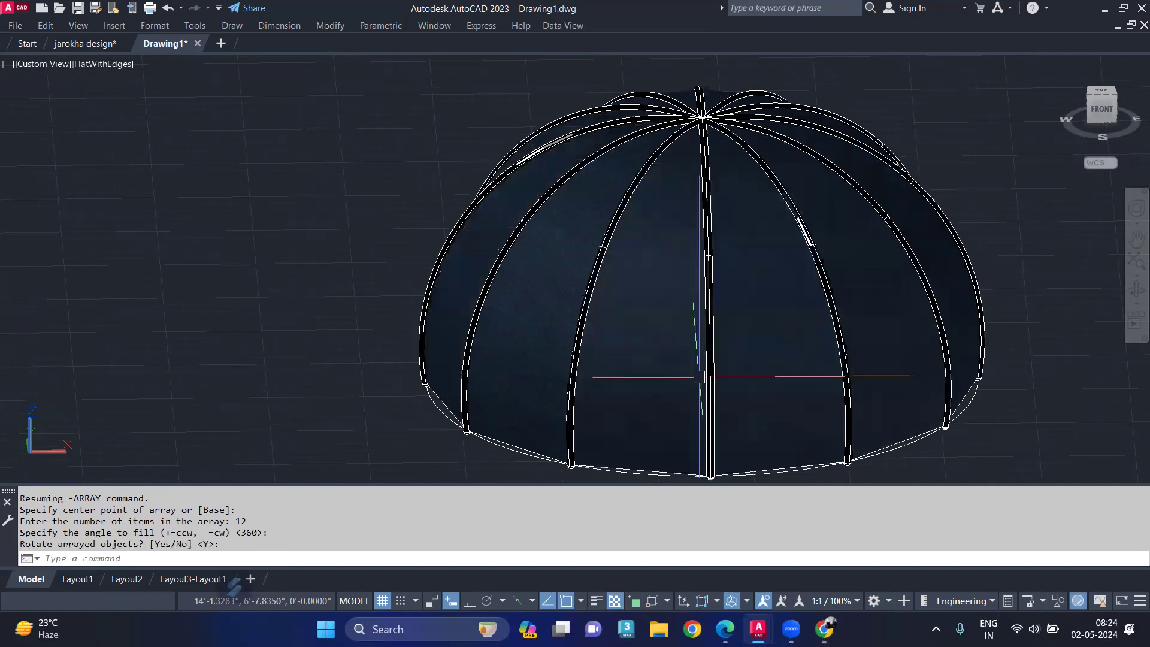
Examine the complete umbrella canopy and its ribs from above, below and the sides
{"action": "middle_click_drag", "start_coordinate": [593, 302], "coordinate": [745, 212], "text": "shift"}
{"action": "middle_click_drag", "start_coordinate": [853, 241], "coordinate": [967, 317], "text": "shift"}
{"action": "scroll", "coordinate": [819, 286], "scroll_direction": "down", "scroll_amount": 4}
{"action": "middle_click_drag", "start_coordinate": [703, 274], "coordinate": [542, 280], "text": "shift"}
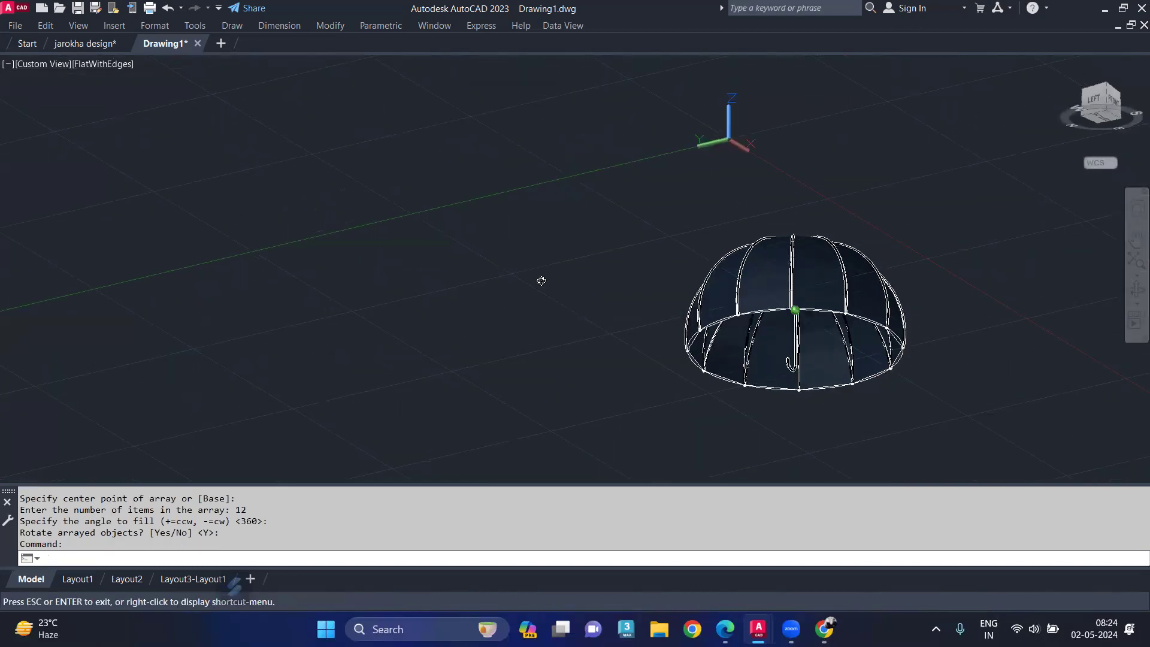
{"action": "middle_click_drag", "start_coordinate": [846, 355], "coordinate": [677, 420], "text": "shift"}
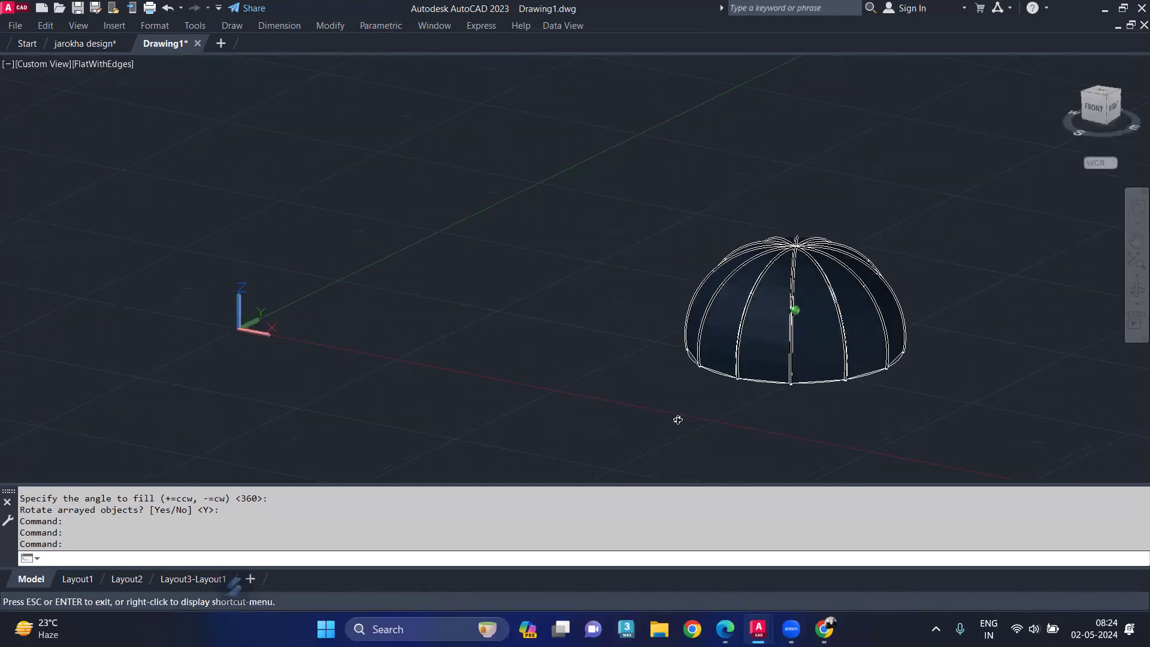
{"action": "scroll", "coordinate": [793, 288], "scroll_direction": "up", "scroll_amount": 3}
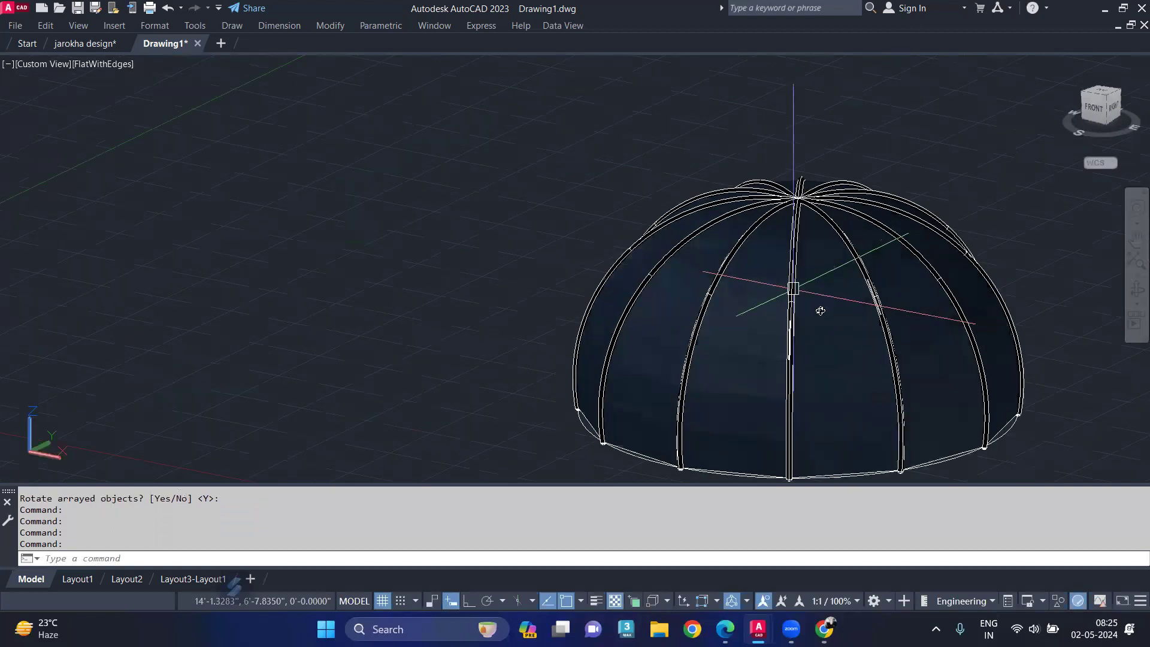
{"action": "middle_click_drag", "start_coordinate": [806, 194], "coordinate": [803, 127], "text": "shift"}
{"action": "middle_click_drag", "start_coordinate": [728, 153], "coordinate": [606, 224], "text": "shift"}
{"action": "middle_click_drag", "start_coordinate": [556, 263], "coordinate": [765, 339], "text": "shift"}
{"action": "scroll", "coordinate": [760, 343], "scroll_direction": "down", "scroll_amount": 3}
{"action": "scroll", "coordinate": [760, 330], "scroll_direction": "up", "scroll_amount": 3}
Reopen the materials browser and apply the Brown, Blue and Beige fabrics to three adjacent canopy panels, with Brown in the middle
{"action": "type", "text": "MAT"}
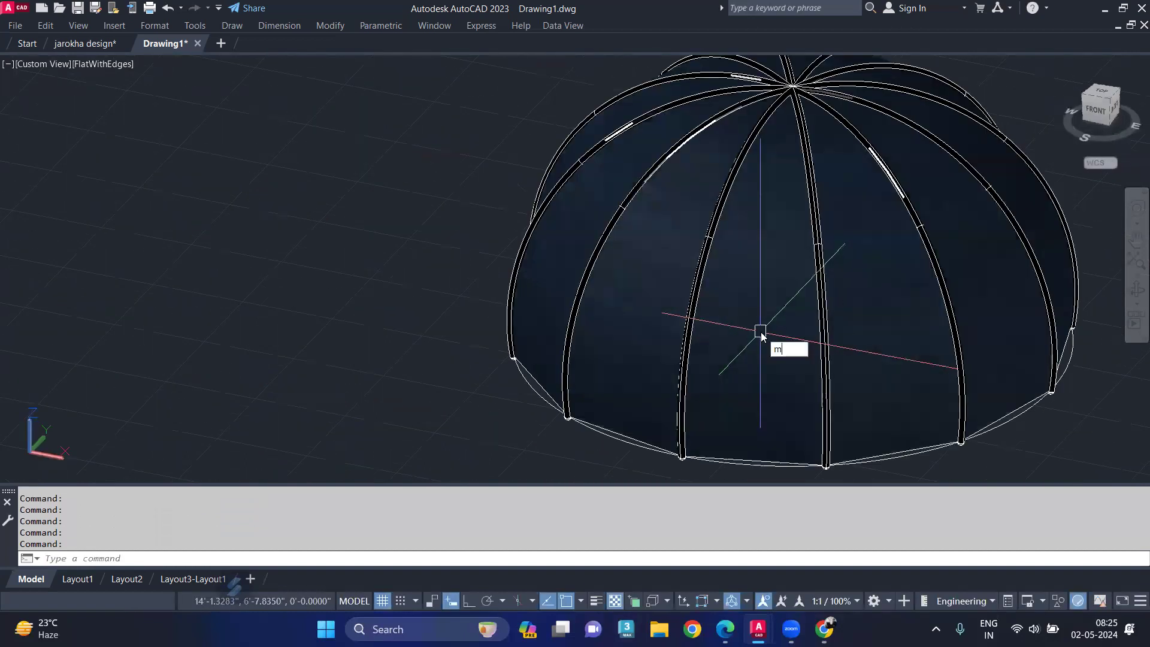
{"action": "key", "text": "Return"}
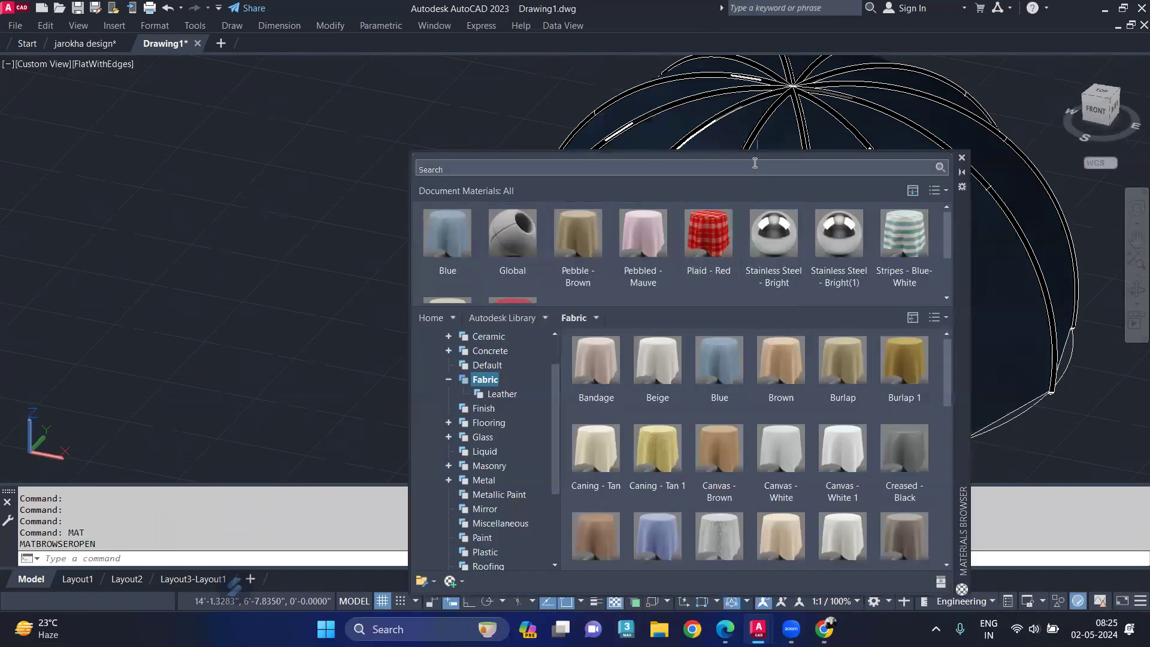
{"action": "left_click_drag", "start_coordinate": [960, 312], "coordinate": [562, 220]}
{"action": "left_click_drag", "start_coordinate": [389, 268], "coordinate": [728, 336]}
{"action": "left_click_drag", "start_coordinate": [322, 264], "coordinate": [653, 255]}
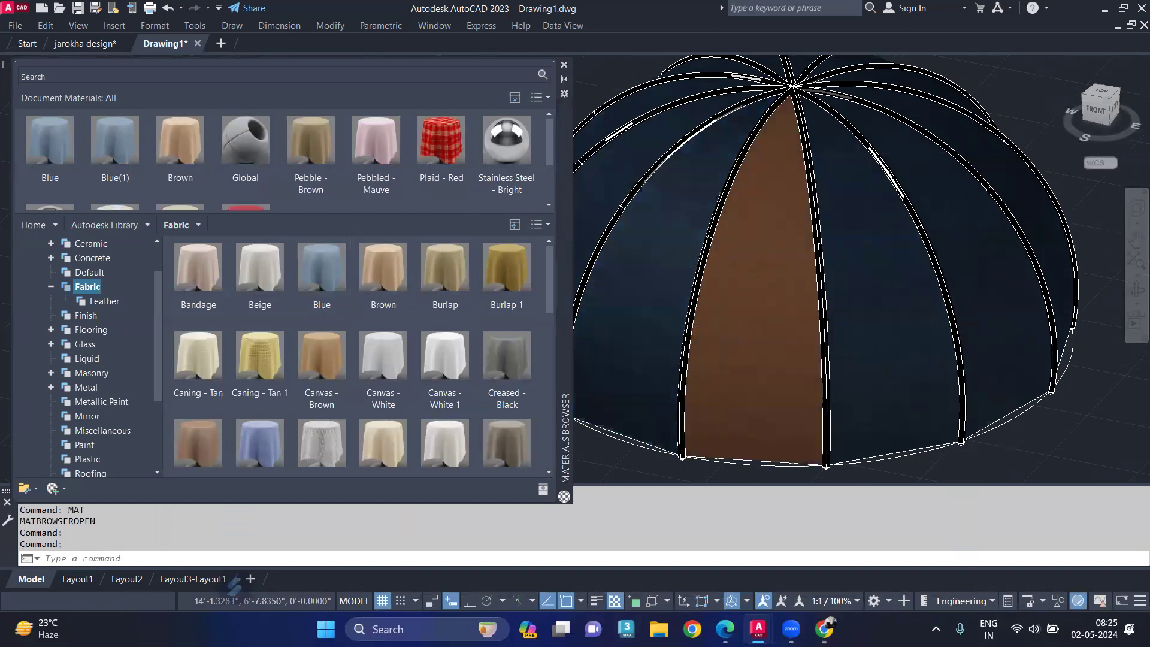
{"action": "left_click_drag", "start_coordinate": [259, 267], "coordinate": [898, 310]}
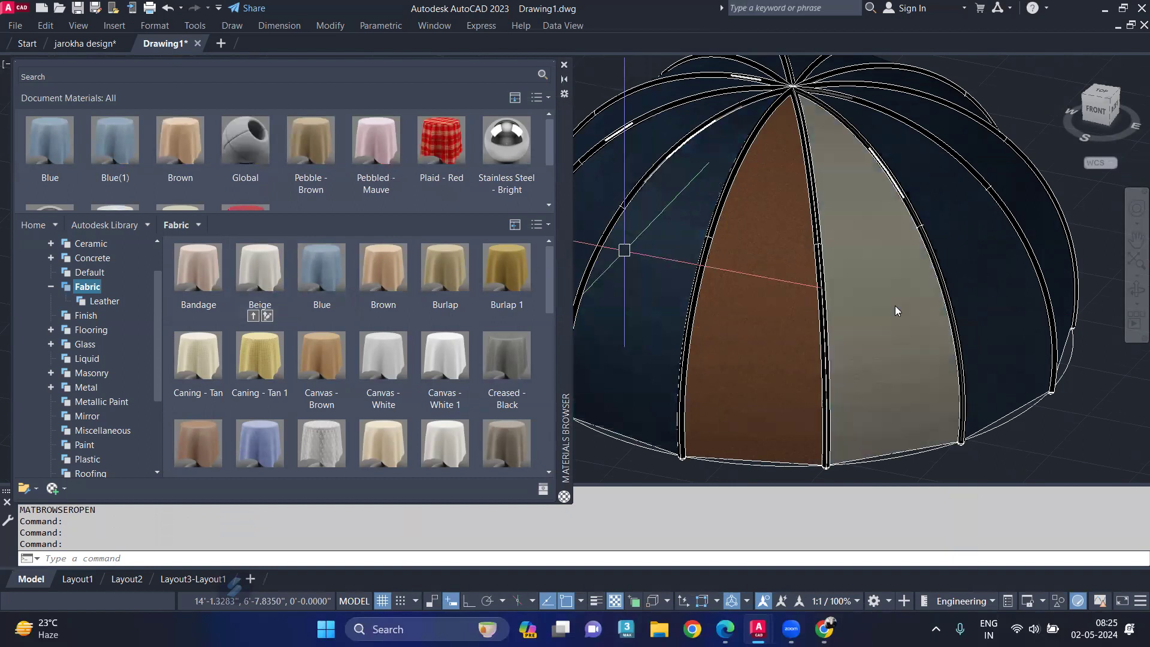
Apply Burlap and Burlap 1 to the two panels beyond the beige one and Caning - Tan to the panel on brown's other side
{"action": "left_click_drag", "start_coordinate": [450, 263], "coordinate": [968, 245]}
{"action": "left_click_drag", "start_coordinate": [531, 257], "coordinate": [1006, 174]}
{"action": "left_click_drag", "start_coordinate": [322, 266], "coordinate": [610, 279]}
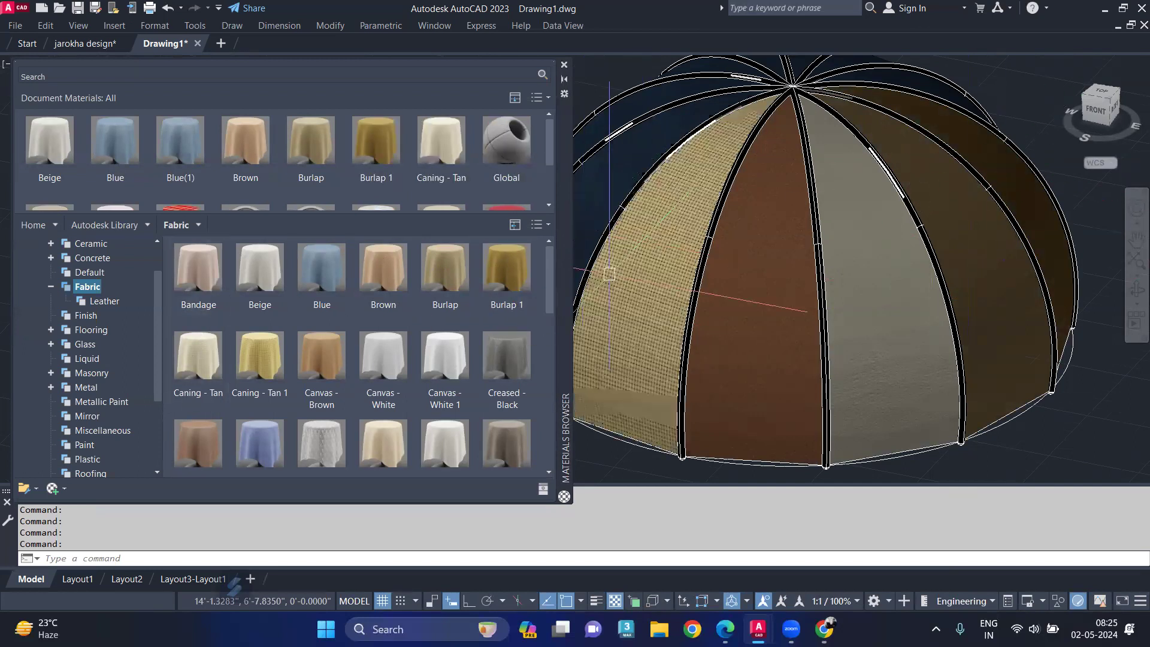
{"action": "scroll", "coordinate": [509, 171], "scroll_direction": "down", "scroll_amount": 3}
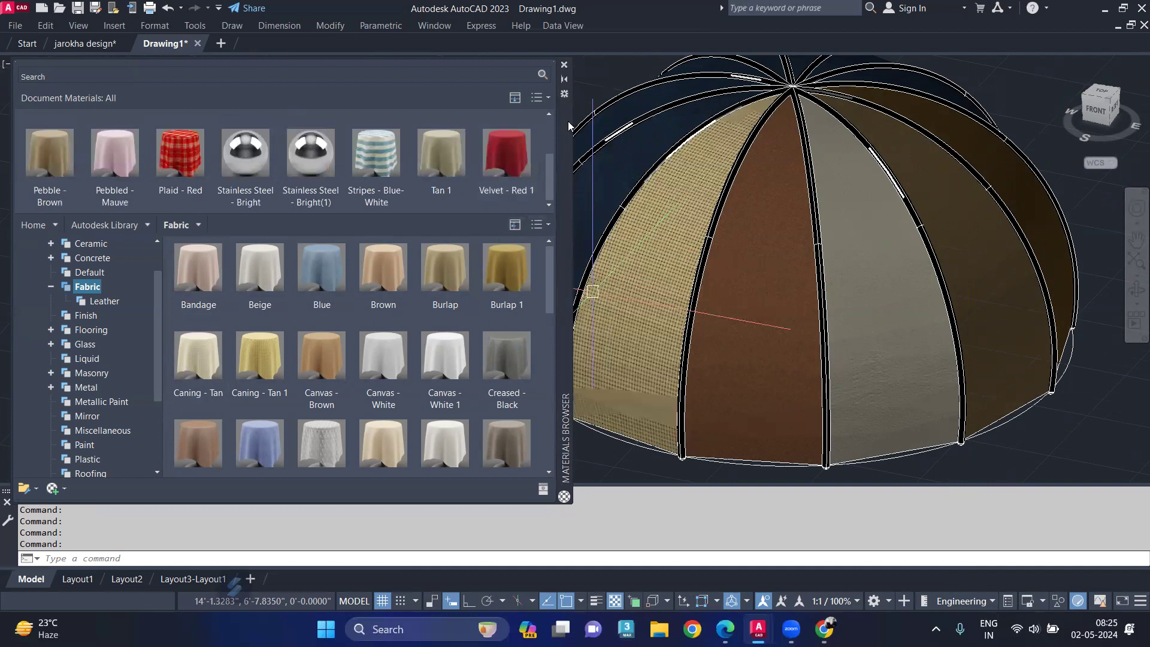
{"action": "left_click", "coordinate": [563, 64]}
{"action": "middle_click_drag", "start_coordinate": [689, 234], "coordinate": [677, 331], "text": "shift"}
{"action": "middle_click_drag", "start_coordinate": [708, 295], "coordinate": [718, 235], "text": "shift"}
{"action": "key", "text": "space"}
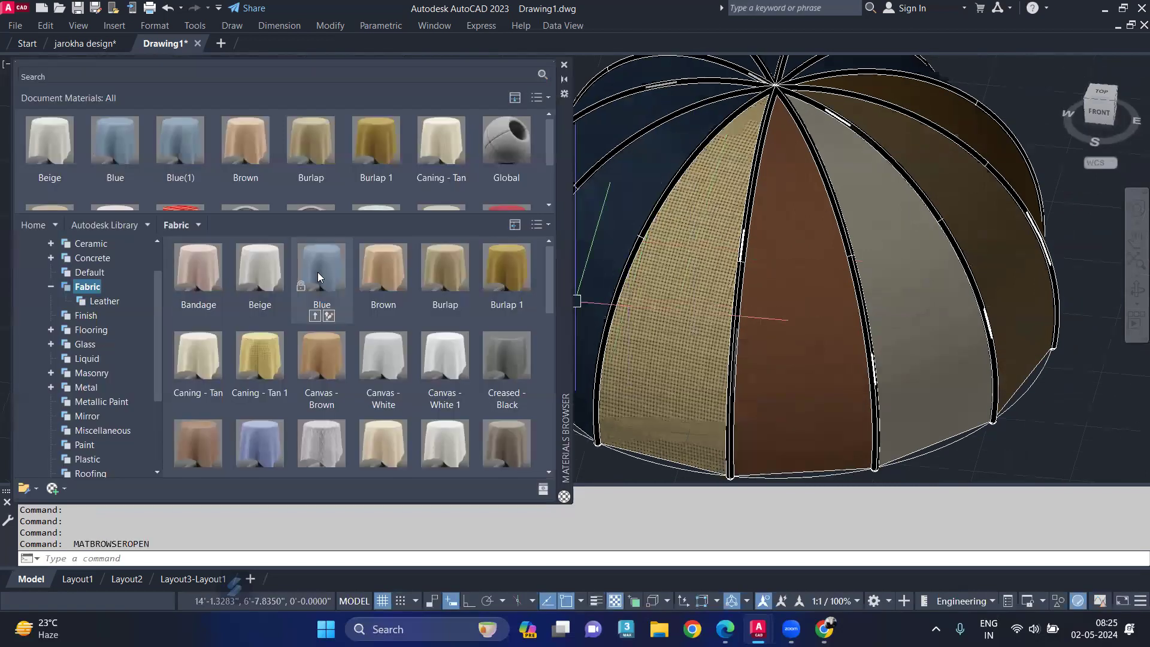
{"action": "left_click", "coordinate": [563, 65]}
Match the Burlap panel's properties onto the canopy panel directly opposite it
{"action": "middle_click_drag", "start_coordinate": [641, 195], "coordinate": [479, 264], "text": "shift"}
{"action": "middle_click_drag", "start_coordinate": [724, 358], "coordinate": [643, 292]}
{"action": "type", "text": "ma"}
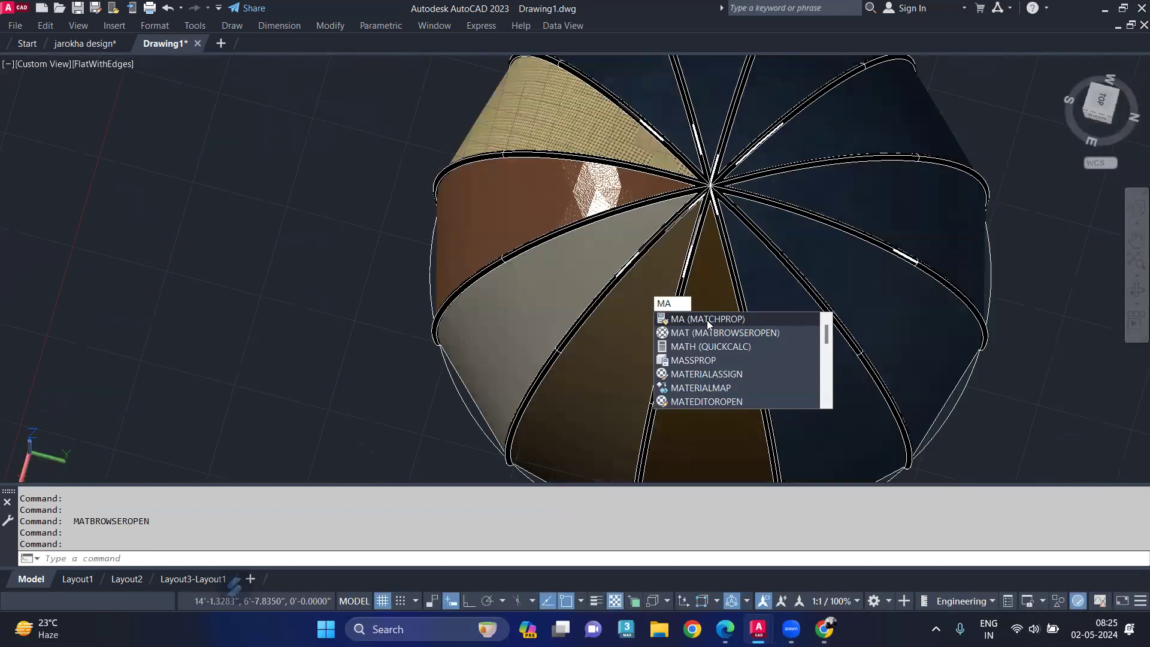
{"action": "key", "text": "Return"}
{"action": "left_click", "coordinate": [619, 370]}
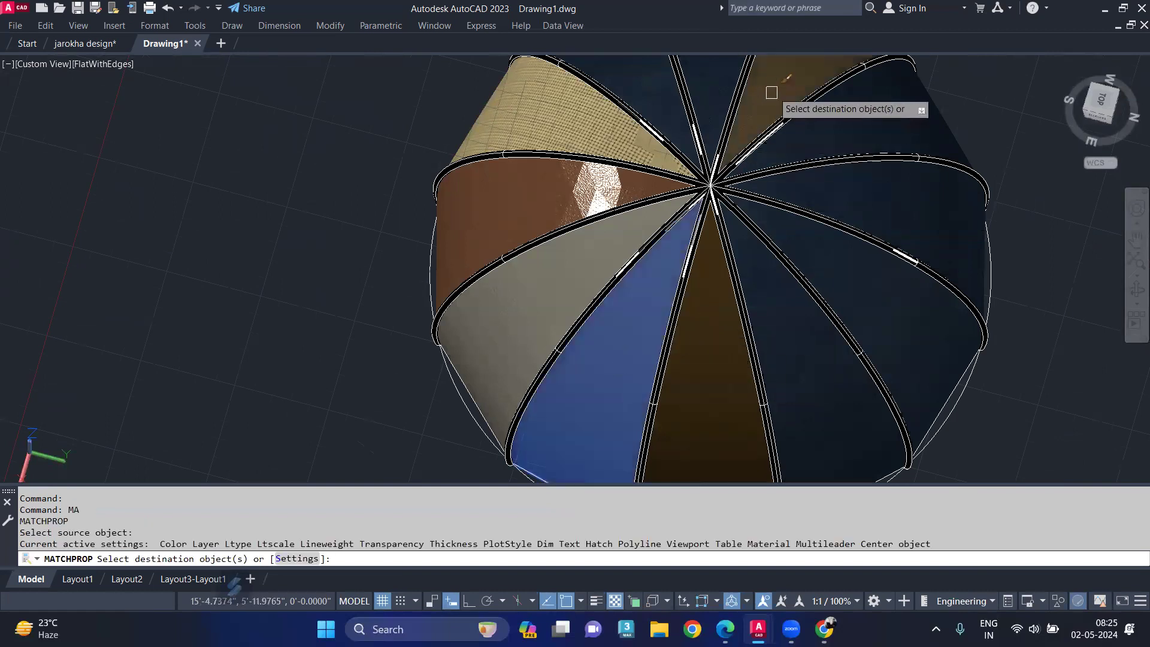
{"action": "left_click", "coordinate": [716, 341]}
{"action": "key", "text": "Return"}
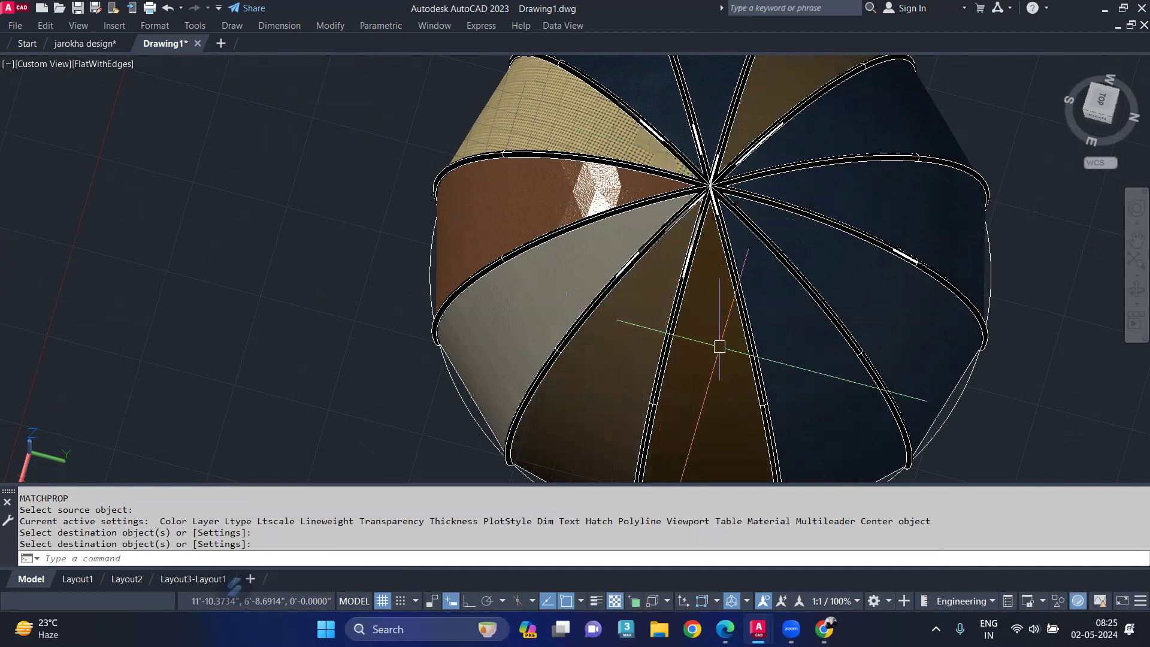
Match the properties of the Burlap 1 and Beige panels onto their opposite canopy panels
{"action": "key", "text": "Return"}
{"action": "left_click", "coordinate": [715, 362]}
{"action": "left_click", "coordinate": [710, 100]}
{"action": "key", "text": "Return"}
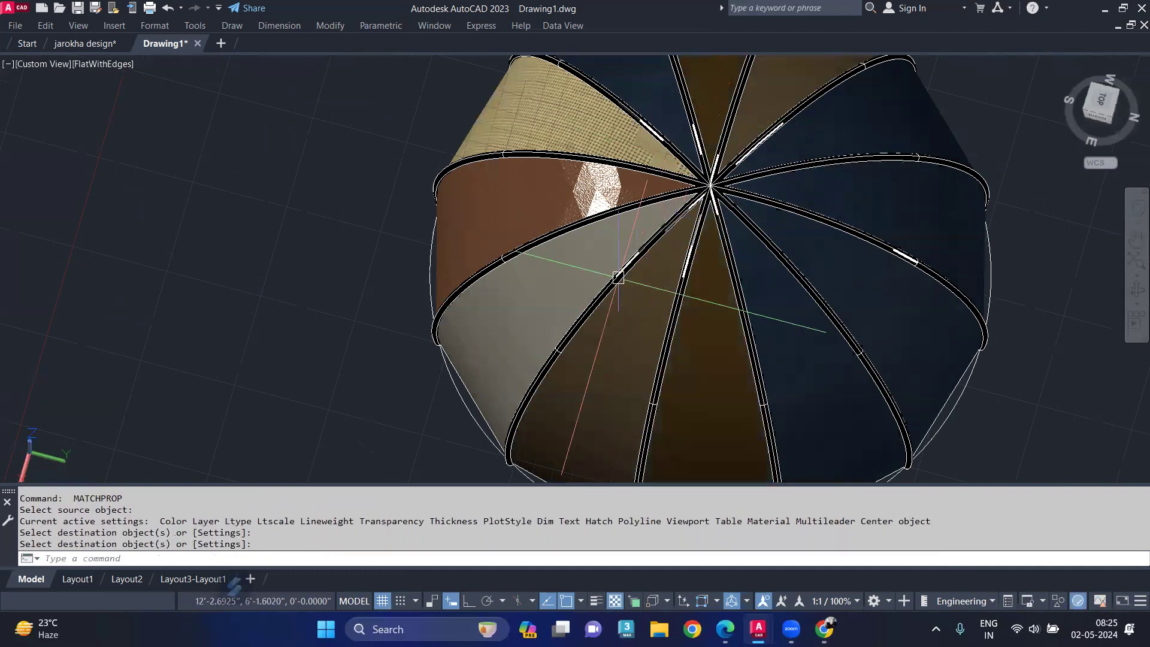
{"action": "key", "text": "Return"}
{"action": "left_click", "coordinate": [527, 302]}
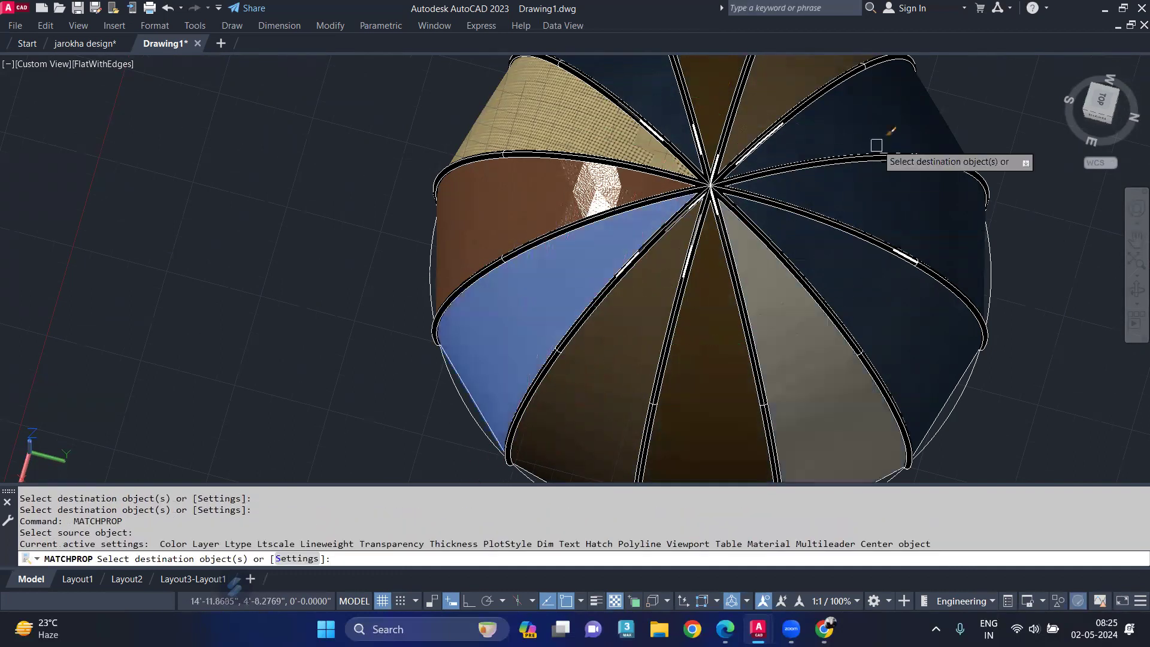
{"action": "left_click", "coordinate": [888, 124]}
{"action": "key", "text": "Return"}
Match the properties of the Caning - Tan and Brown panels onto their opposite canopy panels
{"action": "key", "text": "Return"}
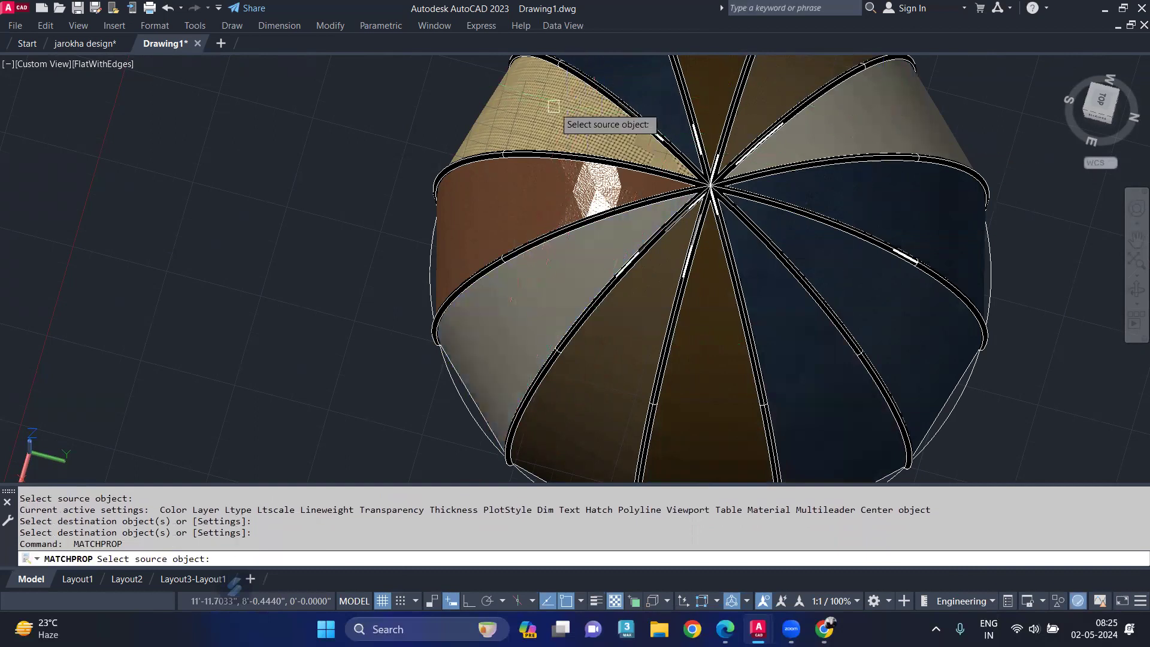
{"action": "left_click", "coordinate": [572, 115]}
{"action": "left_click", "coordinate": [875, 275]}
{"action": "key", "text": "Return"}
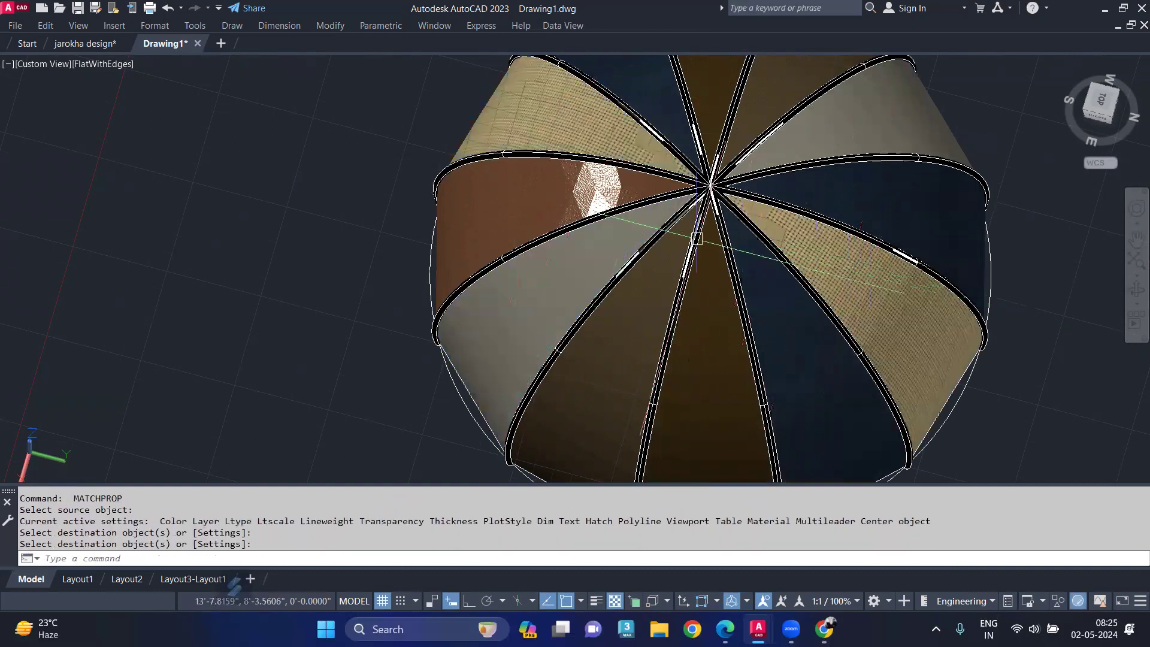
{"action": "key", "text": "Return"}
{"action": "left_click", "coordinate": [570, 201]}
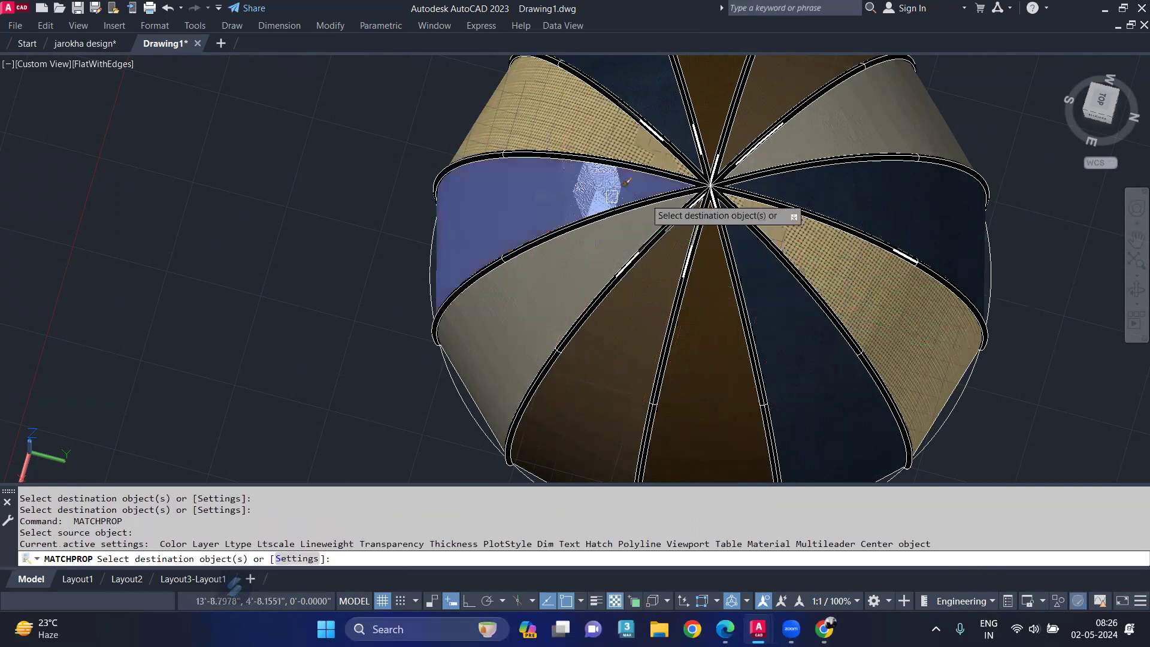
{"action": "left_click", "coordinate": [947, 224]}
Examine the multicoloured canopy from above and around its sides to check the panel materials
{"action": "scroll", "coordinate": [810, 201], "scroll_direction": "down", "scroll_amount": 2}
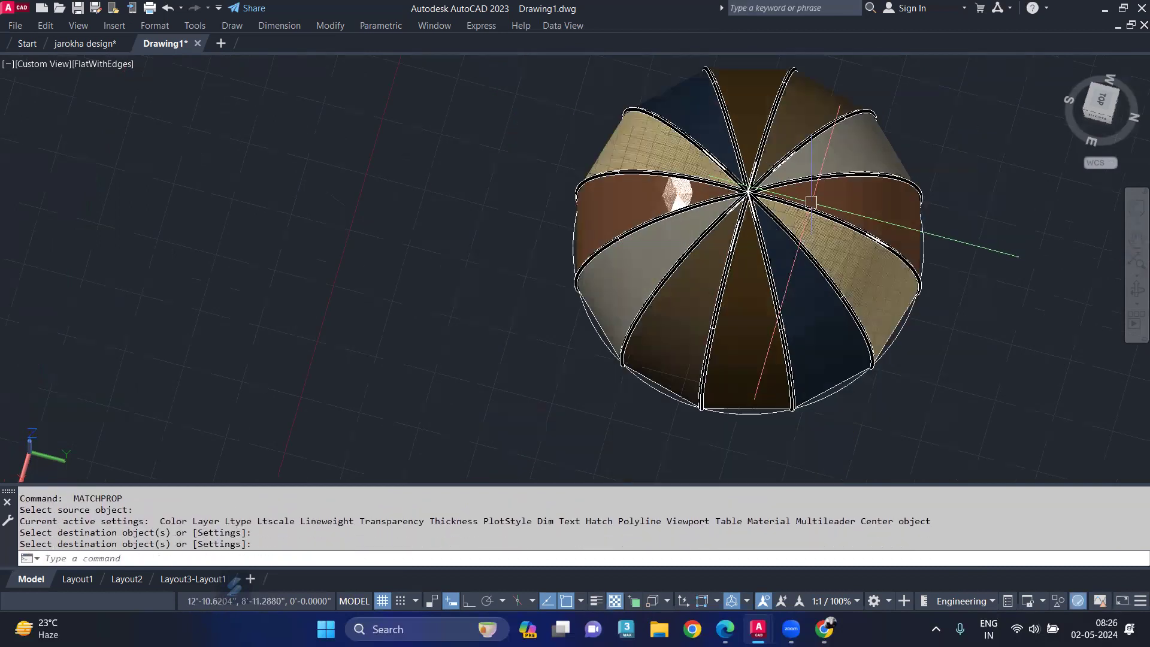
{"action": "middle_click_drag", "start_coordinate": [810, 201], "coordinate": [587, 234], "text": "shift"}
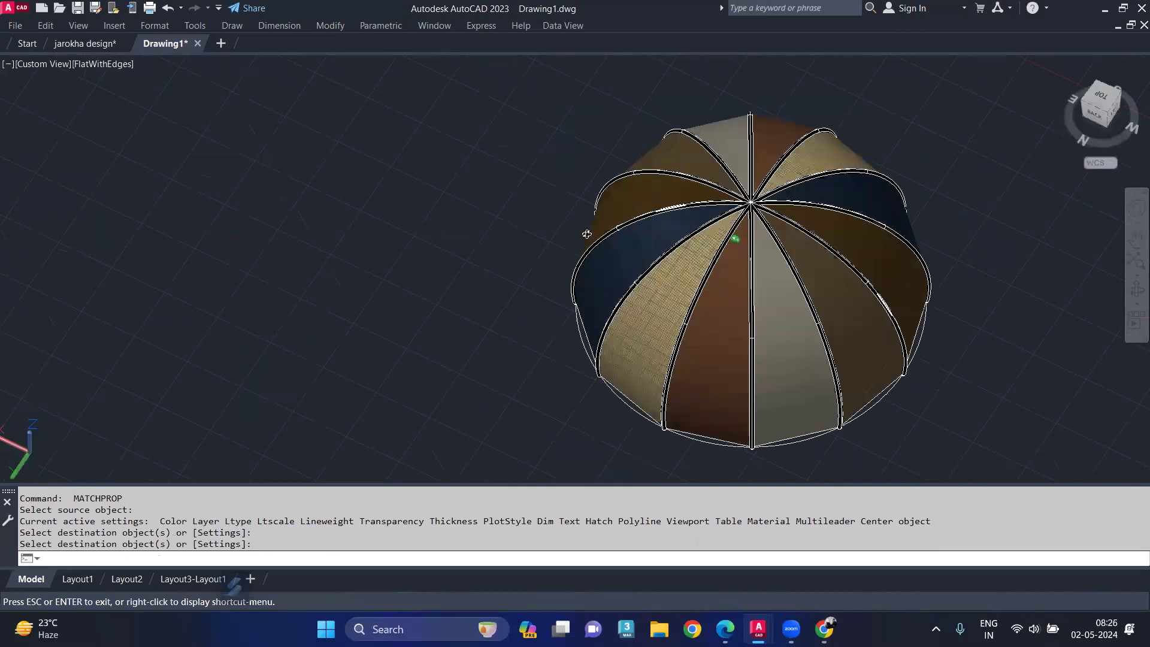
{"action": "middle_click_drag", "start_coordinate": [491, 218], "coordinate": [335, 284], "text": "shift"}
{"action": "scroll", "coordinate": [656, 188], "scroll_direction": "up", "scroll_amount": 2}
{"action": "middle_click_drag", "start_coordinate": [703, 216], "coordinate": [809, 103], "text": "shift"}
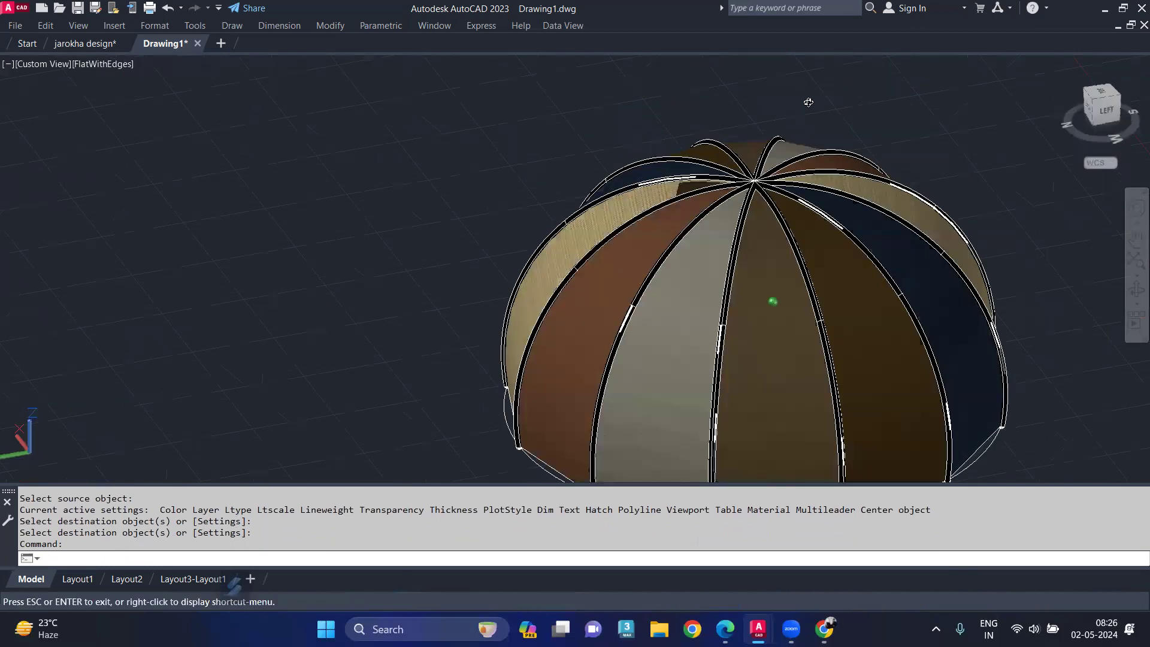
Switch the umbrella's viewport to the Realistic visual style and turn off the drawing grid
{"action": "middle_click_drag", "start_coordinate": [948, 79], "coordinate": [863, 84], "text": "shift"}
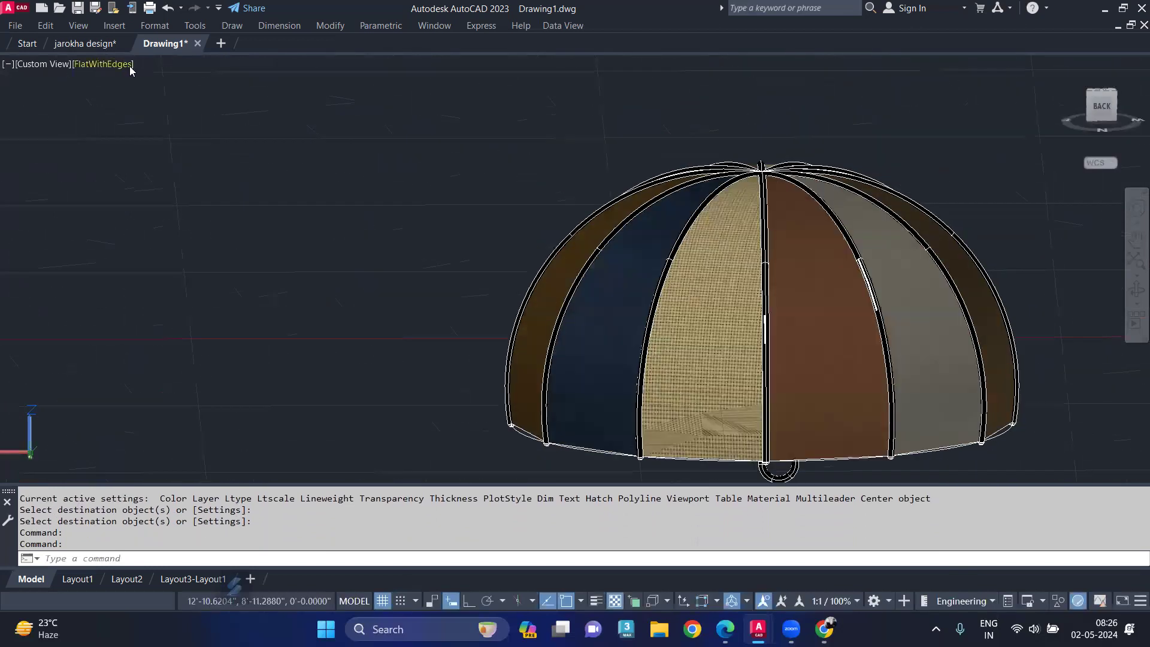
{"action": "left_click", "coordinate": [120, 64]}
{"action": "left_click", "coordinate": [178, 150]}
{"action": "middle_click_drag", "start_coordinate": [898, 333], "coordinate": [759, 138], "text": "shift"}
{"action": "middle_click_drag", "start_coordinate": [862, 204], "coordinate": [958, 323], "text": "shift"}
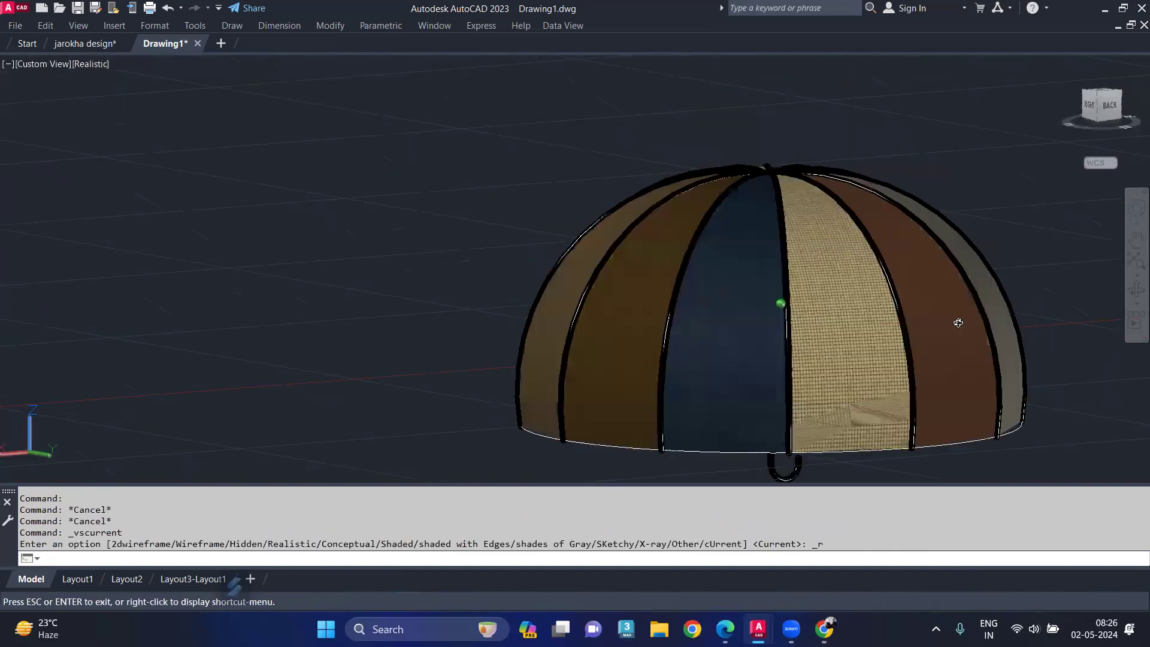
{"action": "middle_click_drag", "start_coordinate": [1054, 359], "coordinate": [1080, 375], "text": "shift"}
{"action": "middle_click_drag", "start_coordinate": [950, 356], "coordinate": [1140, 358], "text": "shift"}
{"action": "middle_click_drag", "start_coordinate": [1028, 341], "coordinate": [874, 318], "text": "shift"}
{"action": "key", "text": "F7"}
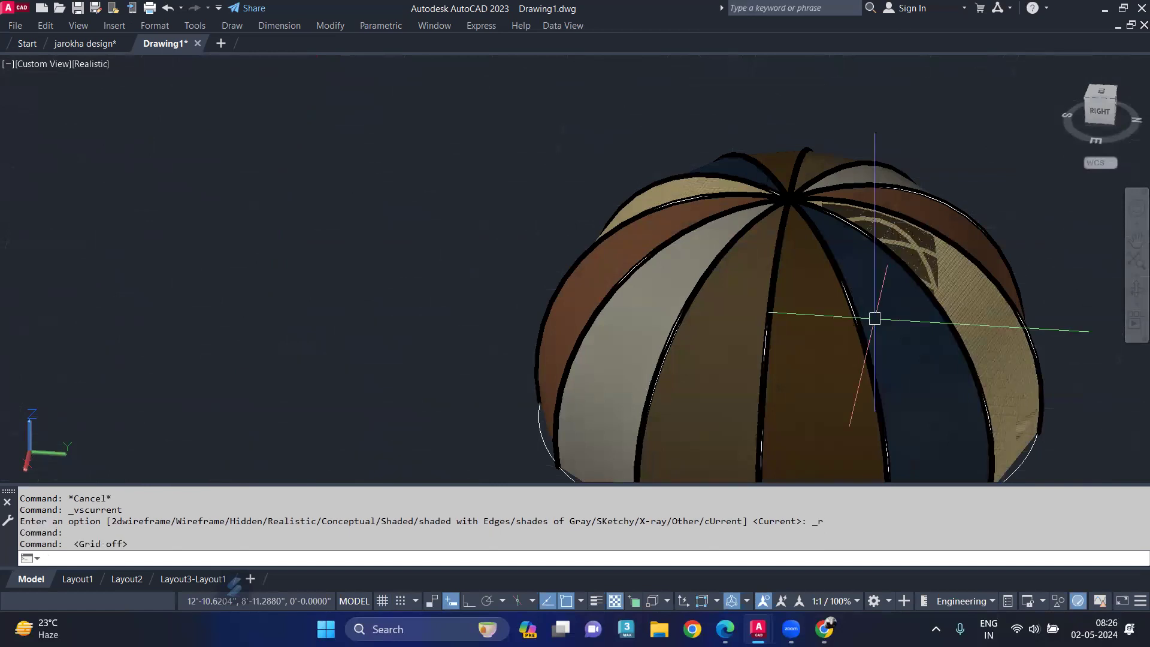
{"action": "middle_click_drag", "start_coordinate": [472, 354], "coordinate": [641, 144], "text": "shift"}
{"action": "middle_click_drag", "start_coordinate": [645, 254], "coordinate": [755, 228], "text": "shift"}
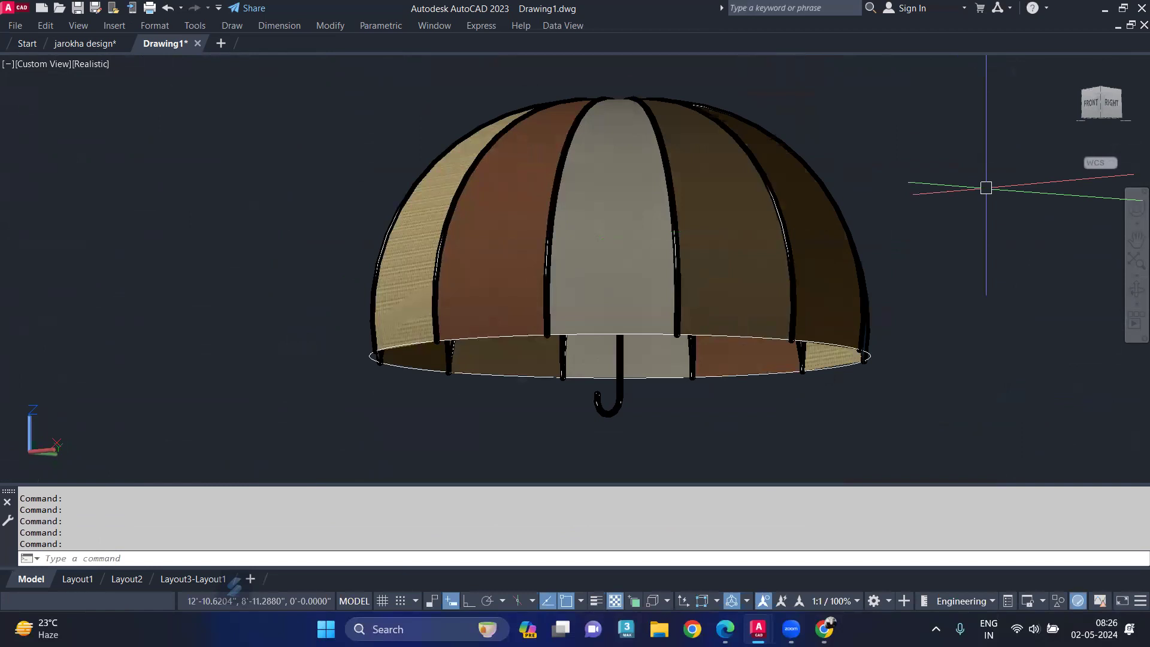
Turn on the render environment and try Rim Highlights as its image-based lighting
{"action": "type", "text": "RE"}
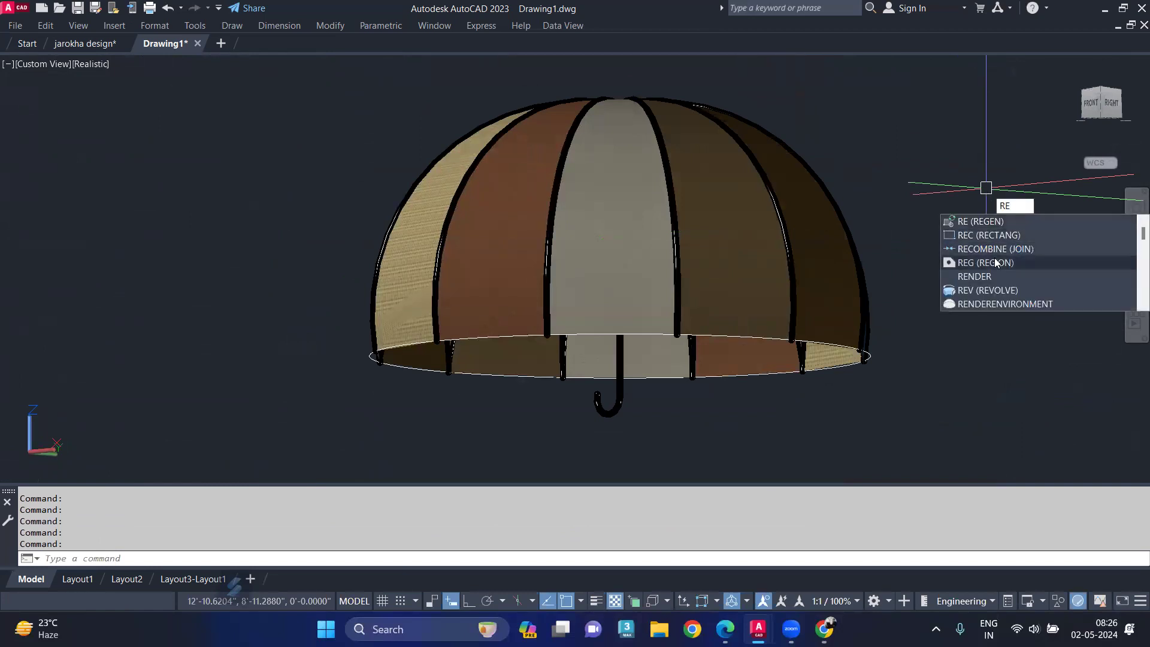
{"action": "left_click", "coordinate": [1009, 304]}
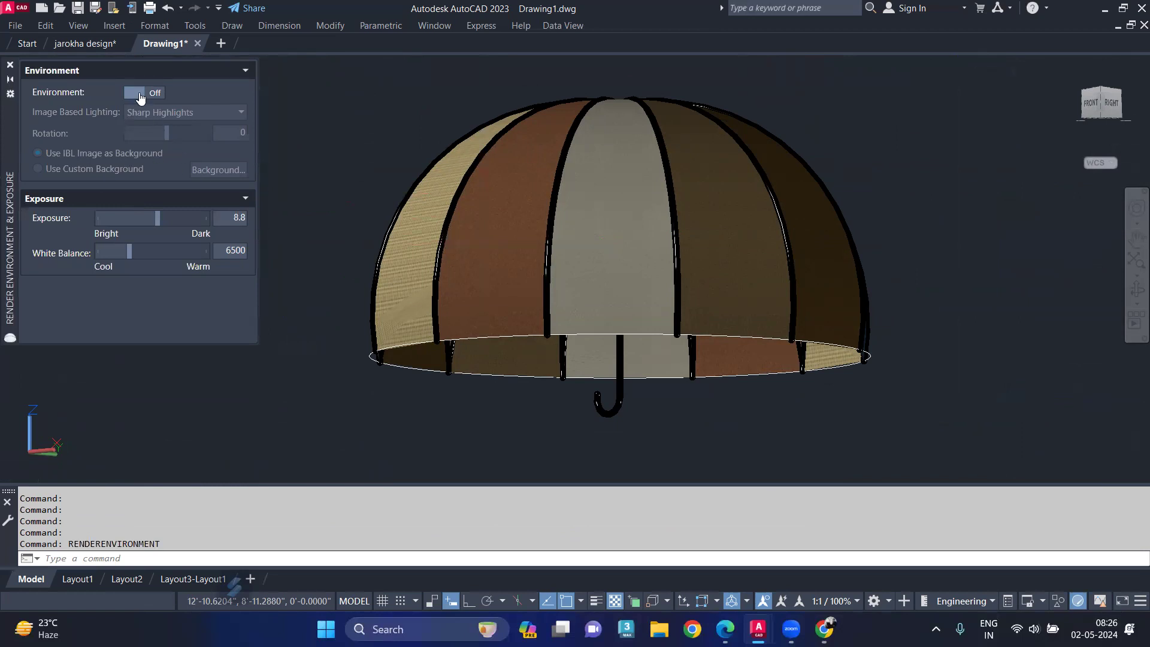
{"action": "left_click", "coordinate": [147, 93]}
{"action": "left_click", "coordinate": [165, 110]}
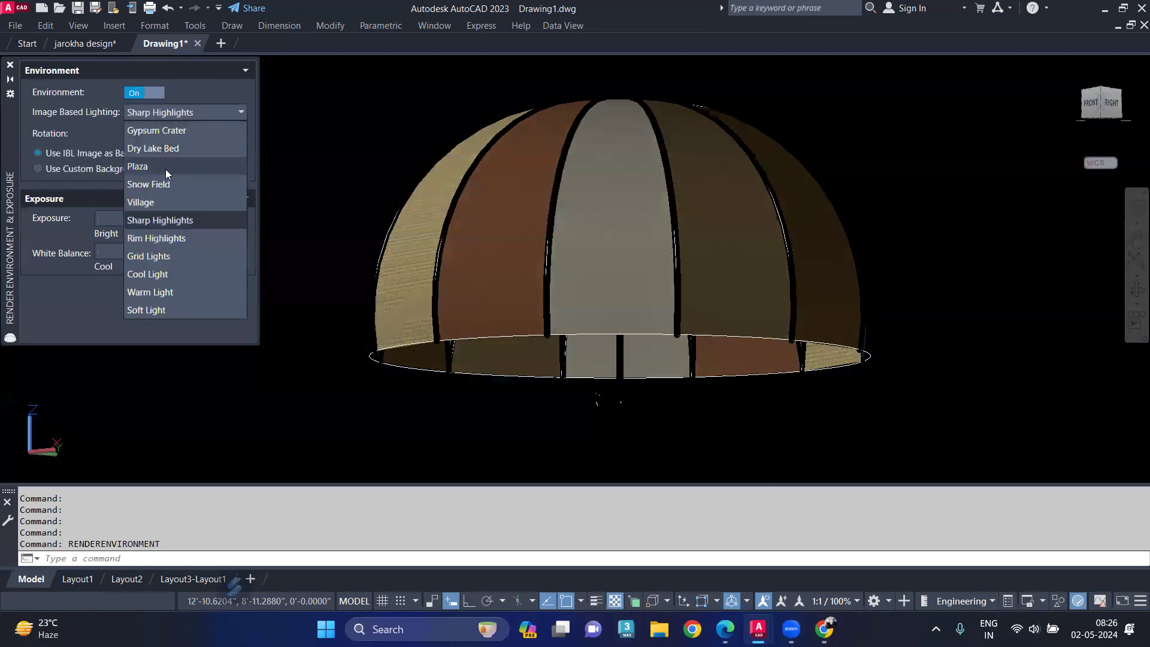
{"action": "left_click", "coordinate": [176, 237]}
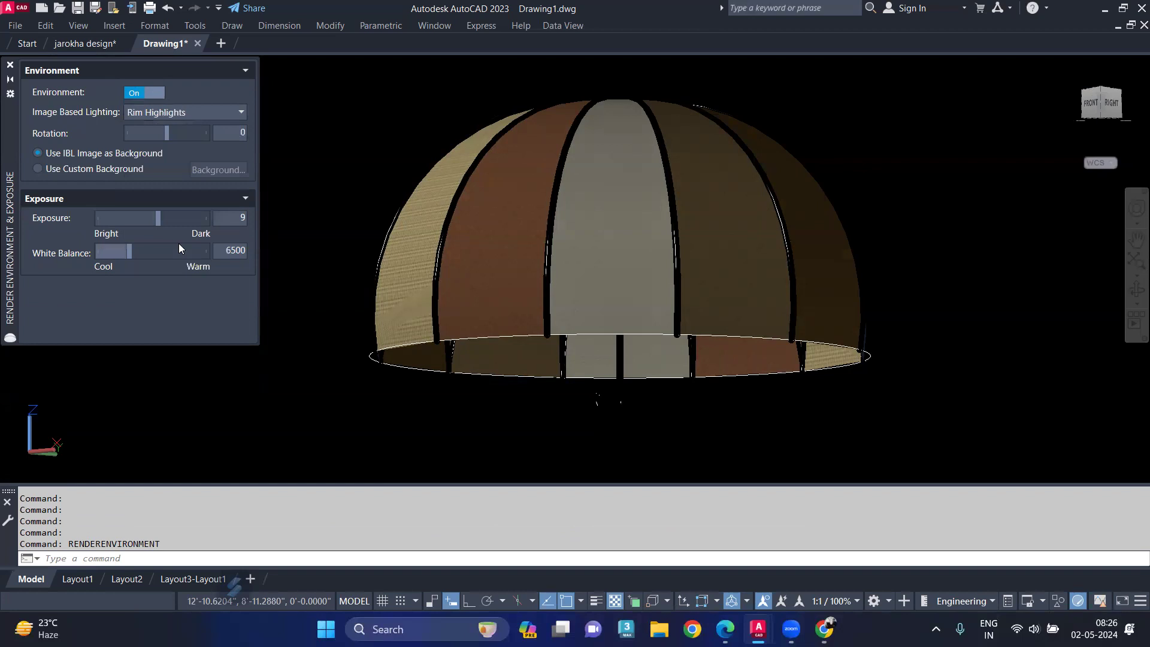
Try the Dry Lake Bed and Plaza image-based lighting, and settle on Village
{"action": "left_click", "coordinate": [178, 113]}
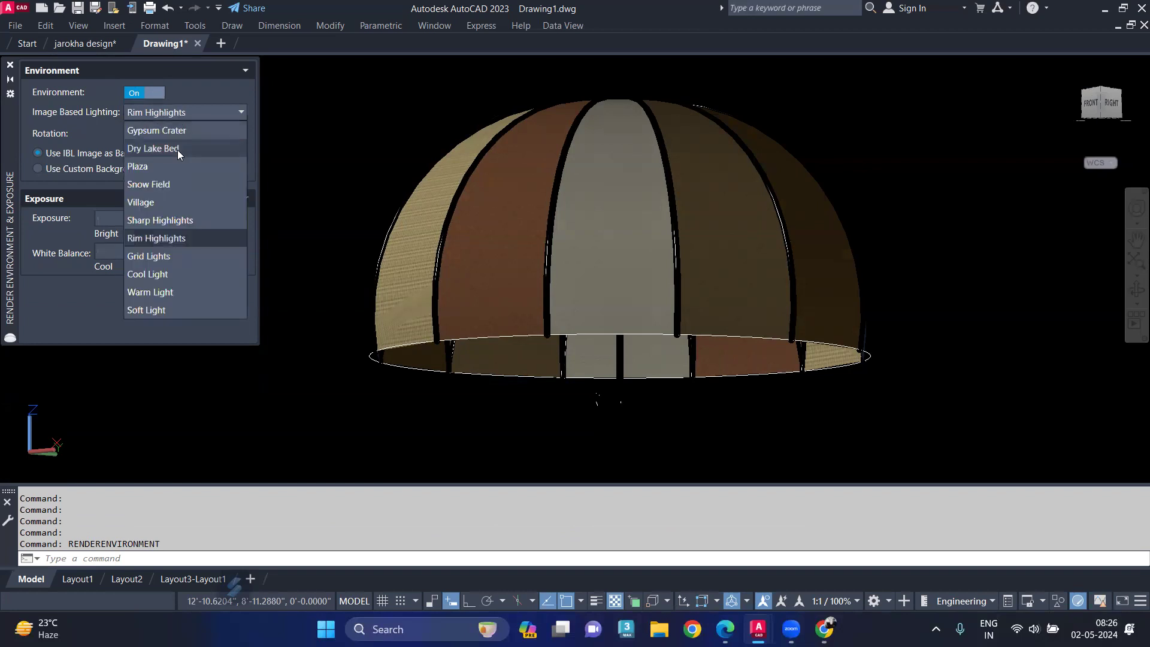
{"action": "left_click", "coordinate": [177, 149]}
{"action": "left_click", "coordinate": [176, 108]}
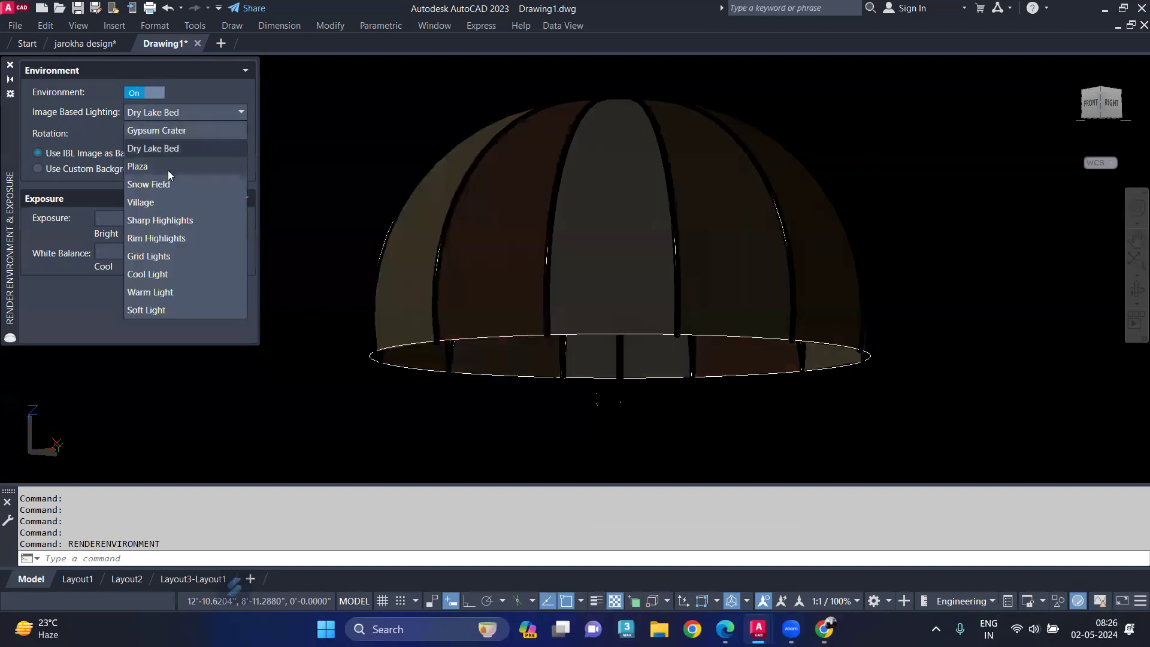
{"action": "left_click", "coordinate": [167, 170]}
{"action": "left_click", "coordinate": [179, 109]}
{"action": "left_click", "coordinate": [165, 203]}
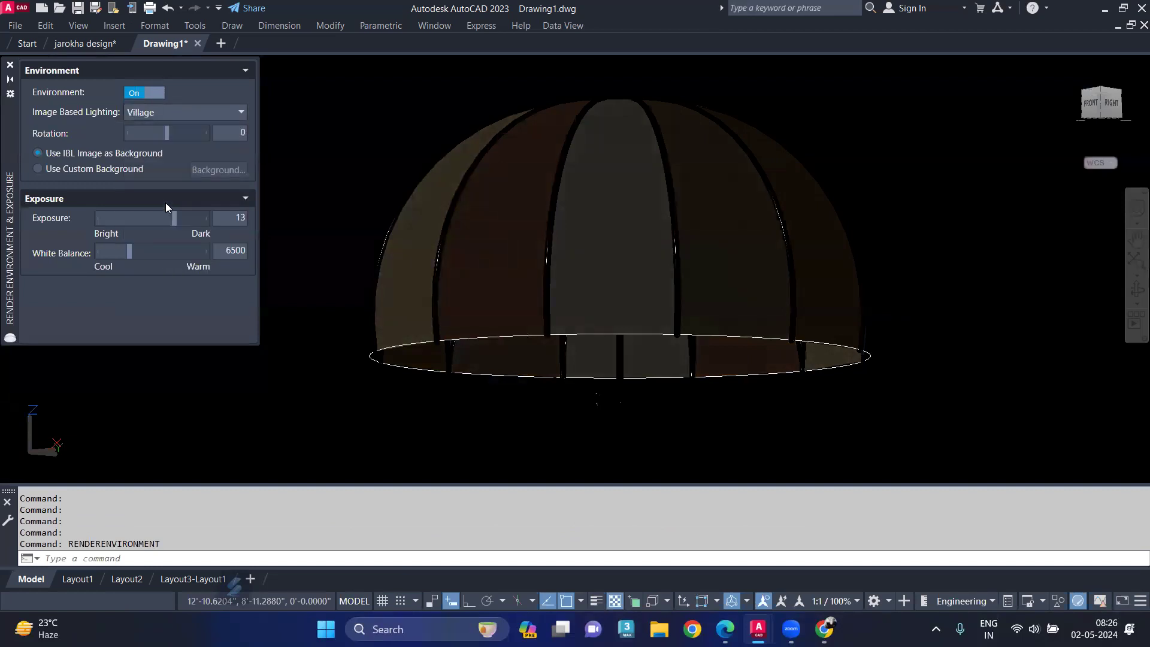
{"action": "left_click", "coordinate": [10, 65]}
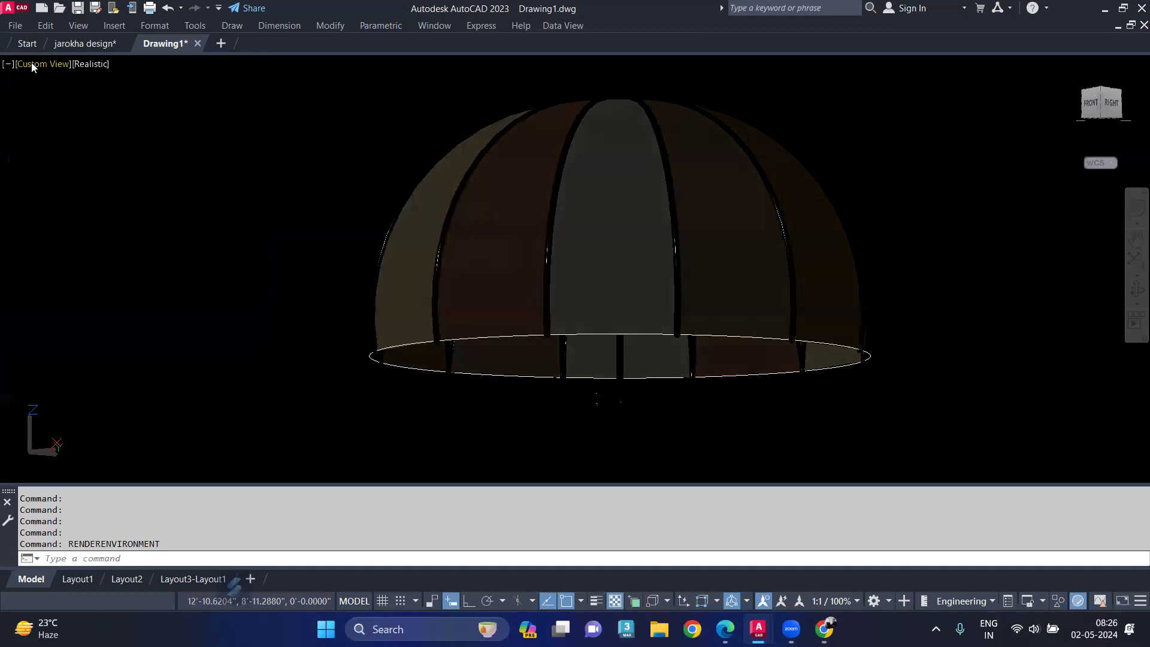
Switch the view to perspective projection and inspect the umbrella against the environment background
{"action": "left_click", "coordinate": [31, 63]}
{"action": "left_click", "coordinate": [64, 298]}
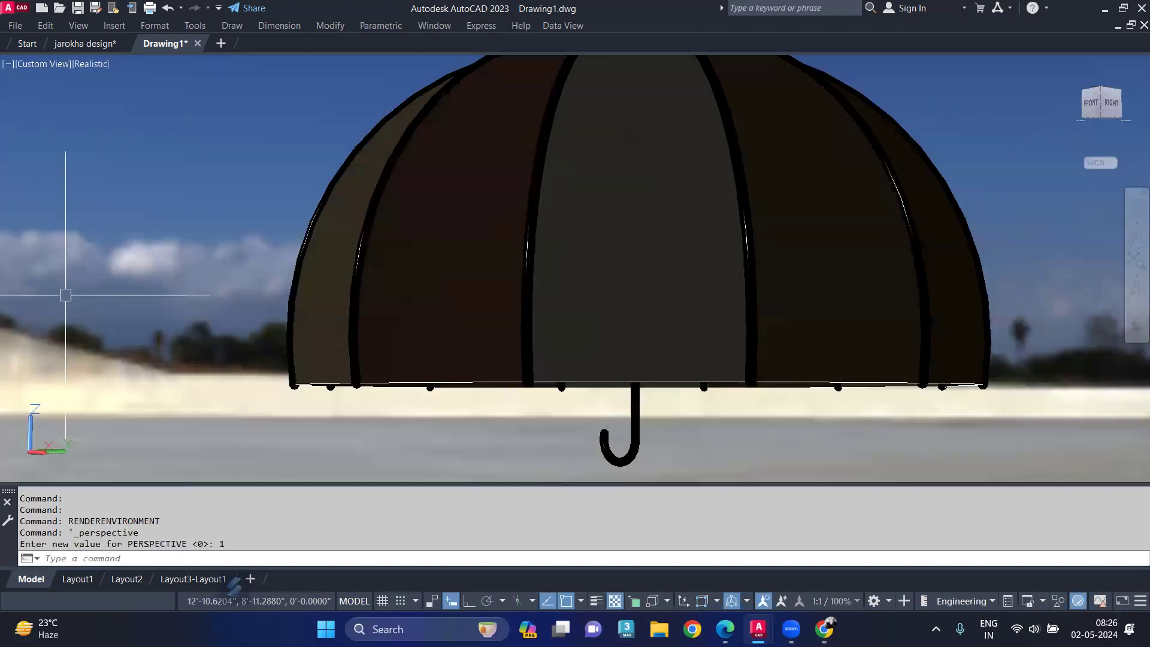
{"action": "scroll", "coordinate": [539, 259], "scroll_direction": "down", "scroll_amount": 3}
{"action": "middle_click_drag", "start_coordinate": [539, 260], "coordinate": [379, 255], "text": "shift"}
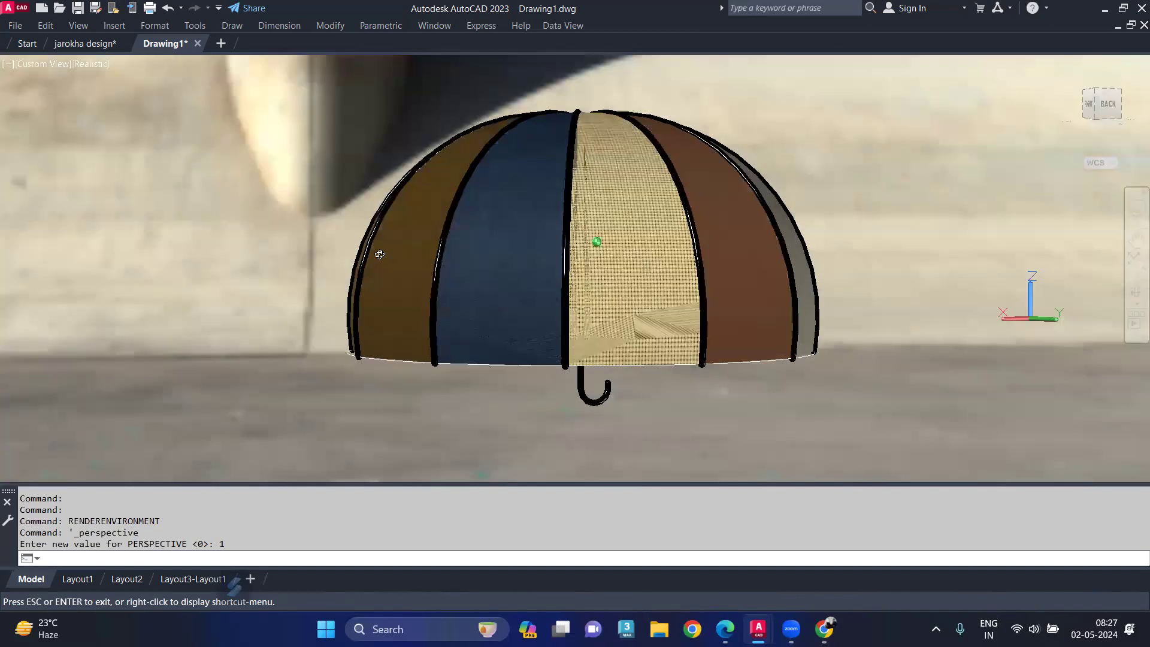
{"action": "scroll", "coordinate": [380, 254], "scroll_direction": "down", "scroll_amount": 5}
{"action": "middle_click_drag", "start_coordinate": [462, 240], "coordinate": [623, 258], "text": "shift"}
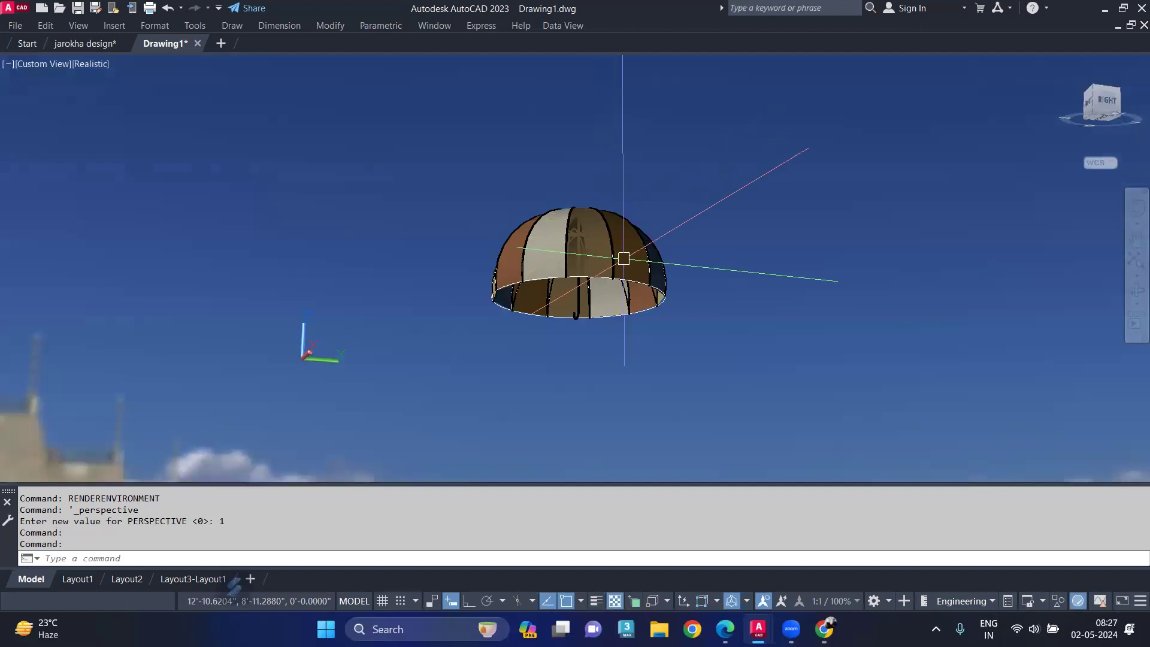
Reopen the render environment and exposure settings
{"action": "type", "text": "e"}
{"action": "key", "text": "Escape"}
{"action": "type", "text": "ren"}
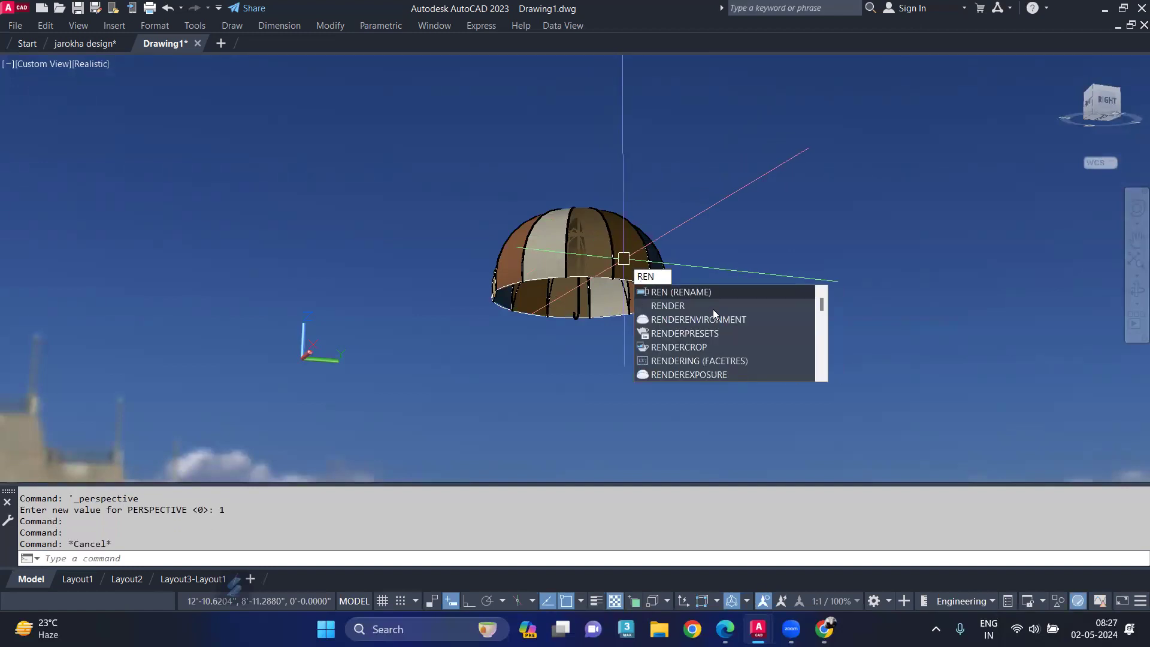
{"action": "left_click", "coordinate": [739, 320]}
Try the Sharp Highlights, Grid Lights, Warm Light and Soft Light options for the image-based lighting
{"action": "left_click", "coordinate": [155, 112]}
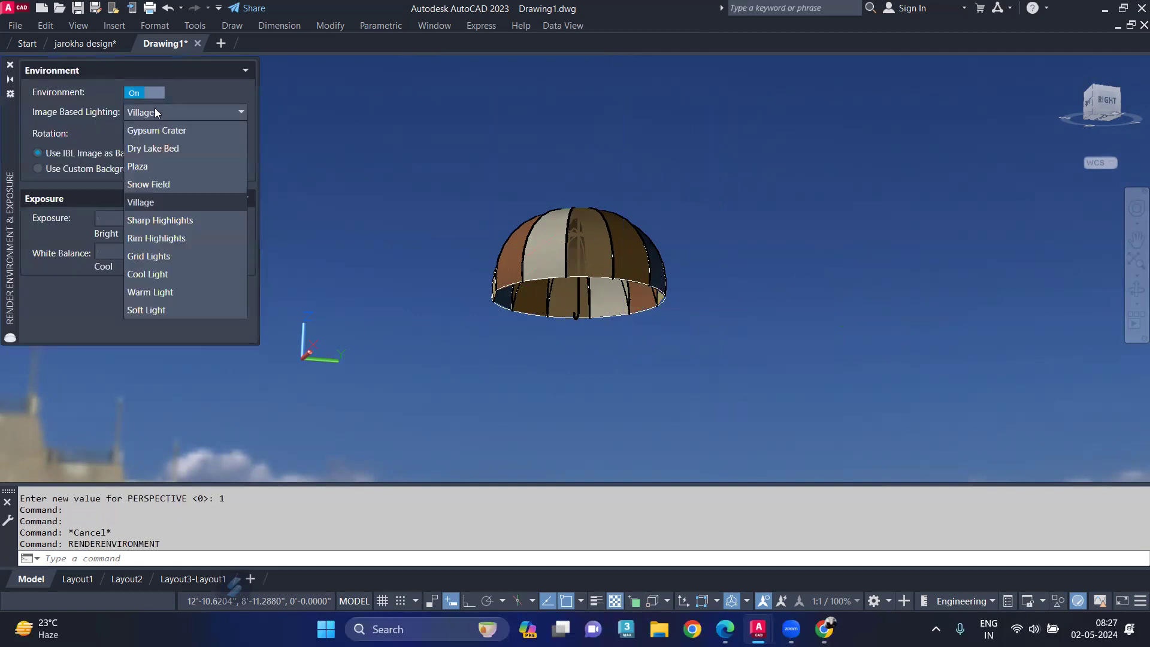
{"action": "left_click", "coordinate": [157, 222]}
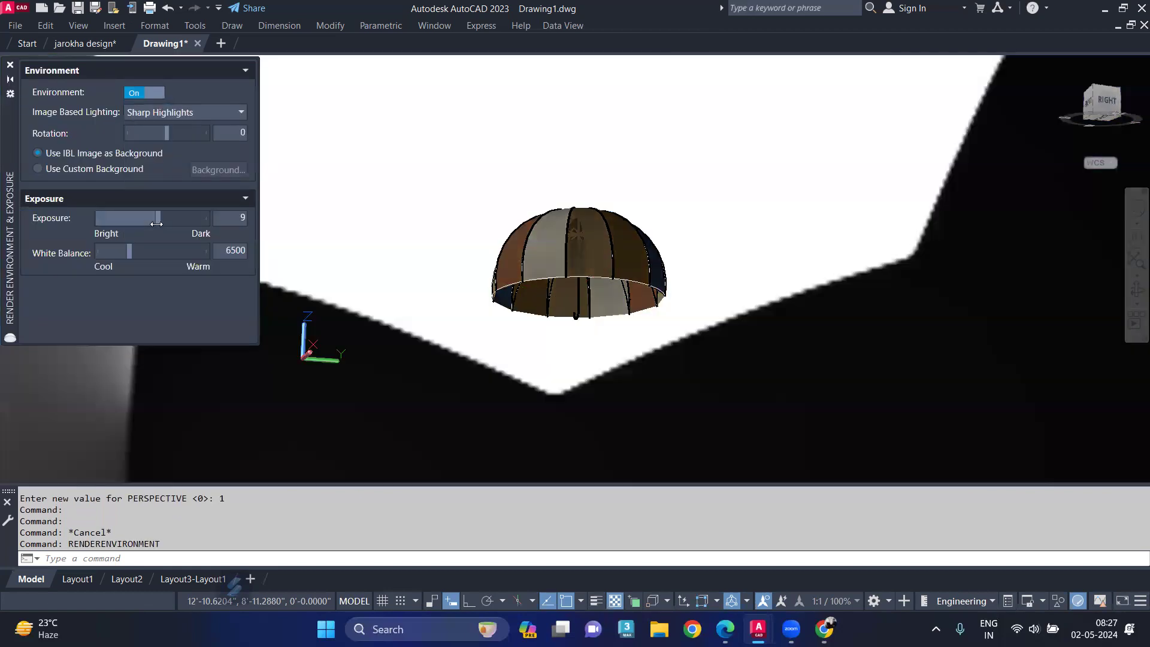
{"action": "left_click", "coordinate": [155, 113]}
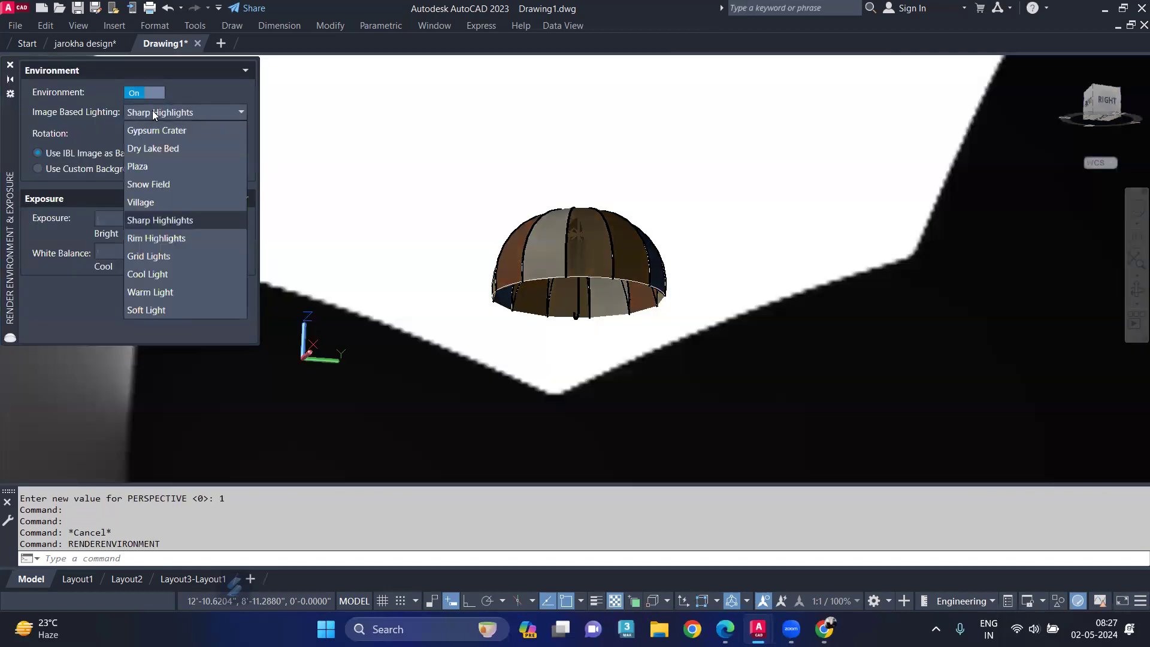
{"action": "left_click", "coordinate": [163, 256]}
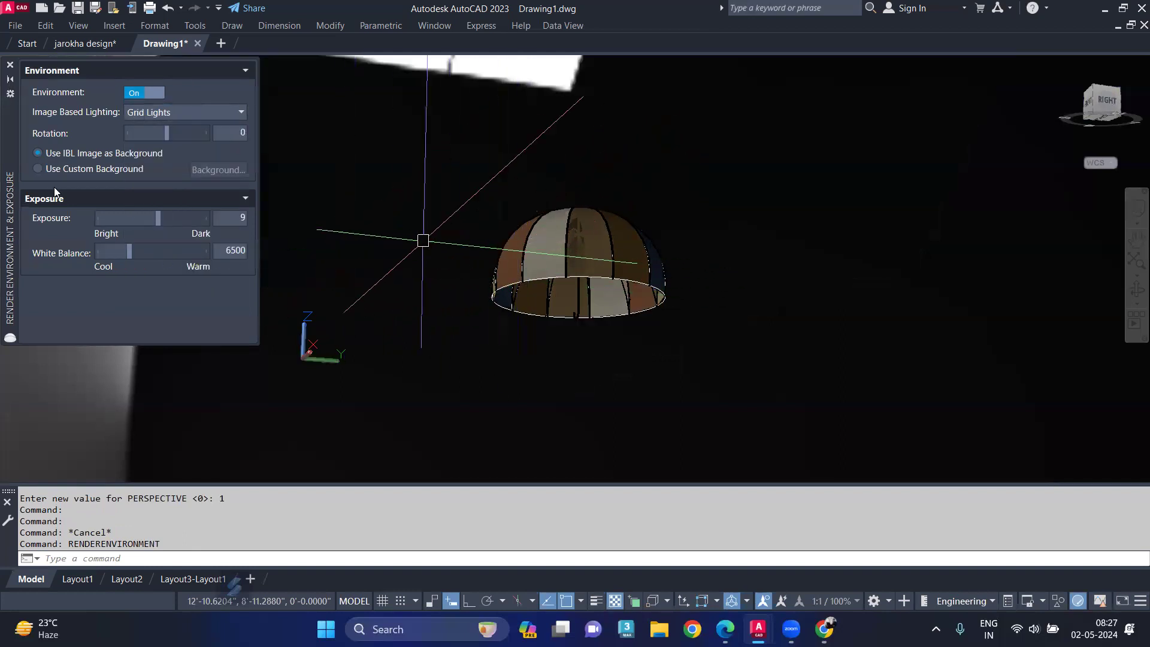
{"action": "left_click", "coordinate": [162, 111]}
{"action": "left_click", "coordinate": [187, 286]}
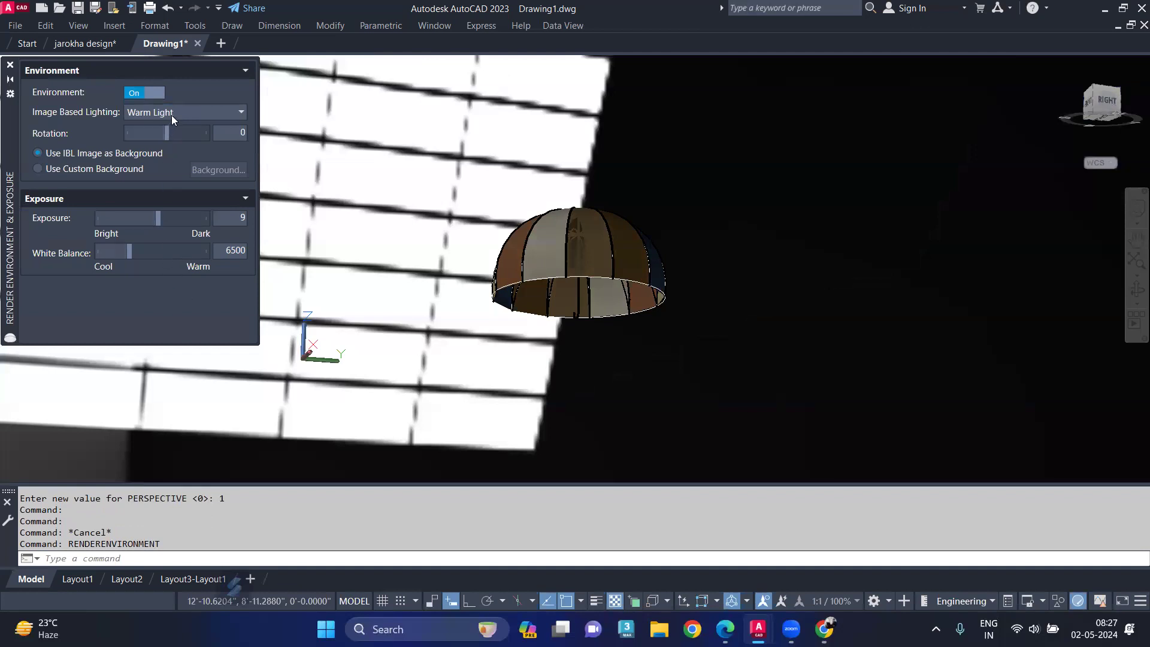
{"action": "left_click", "coordinate": [173, 113]}
{"action": "left_click", "coordinate": [170, 307]}
Try the Snow Field and Dry Lake Bed image-based lighting, and return it to Village
{"action": "left_click", "coordinate": [170, 112]}
{"action": "left_click", "coordinate": [150, 188]}
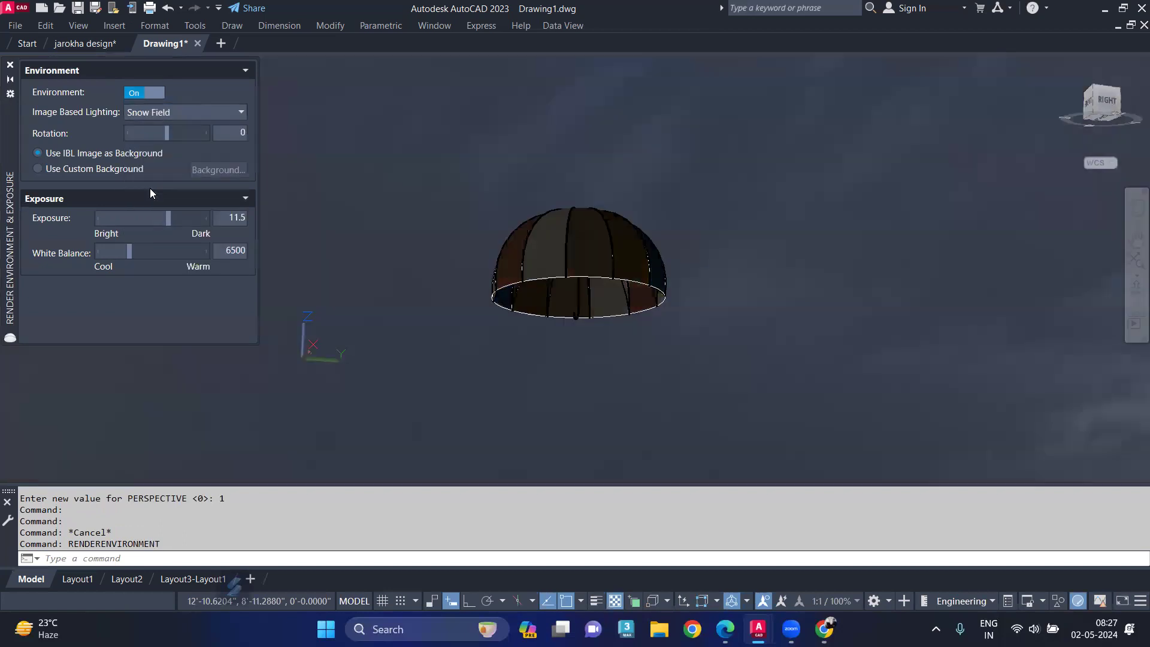
{"action": "left_click", "coordinate": [154, 104]}
{"action": "left_click", "coordinate": [164, 146]}
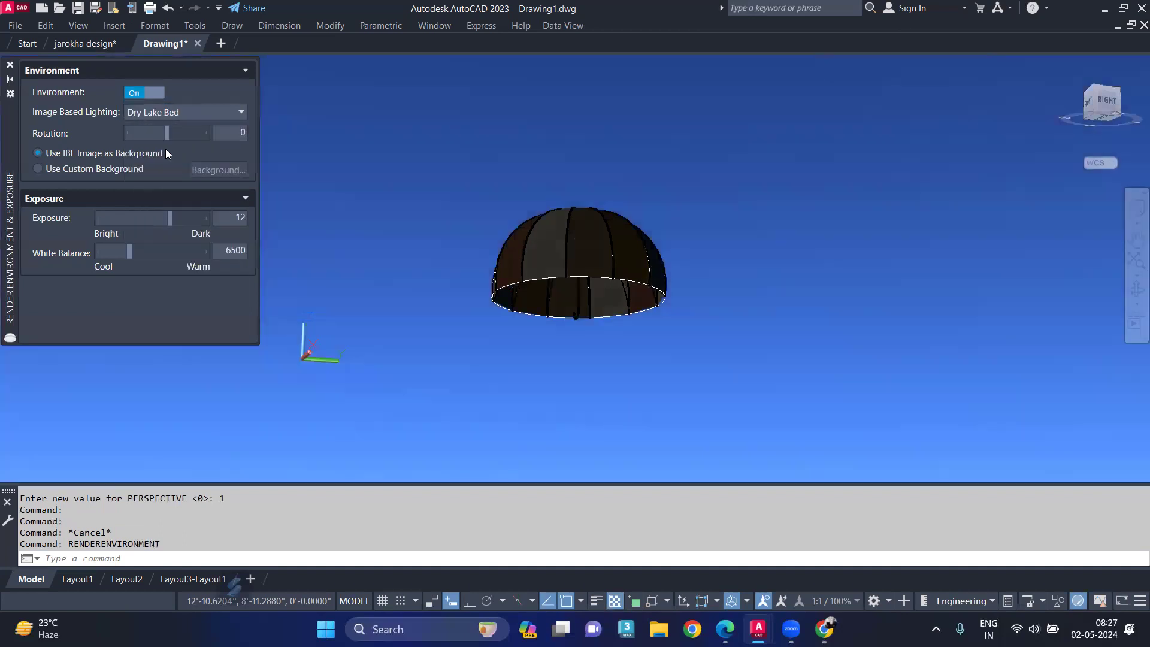
{"action": "left_click", "coordinate": [209, 112]}
{"action": "left_click", "coordinate": [165, 203]}
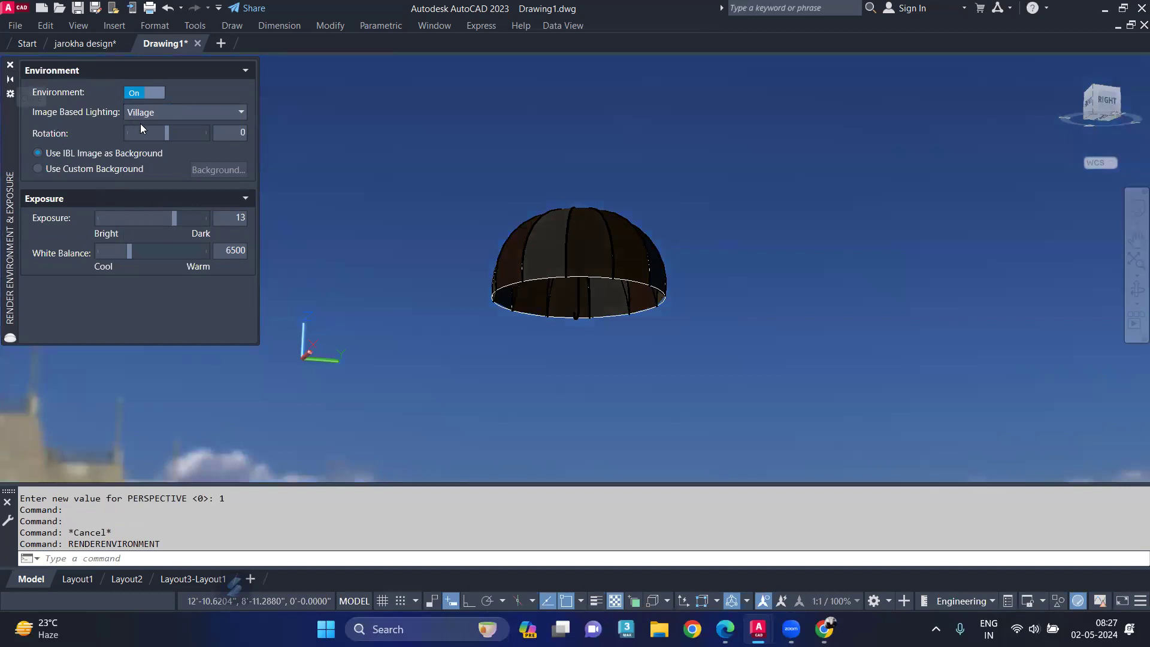
Set the render exposure's white balance to 13000 and check its effect on the umbrella
{"action": "left_click", "coordinate": [218, 251]}
{"action": "type", "text": "13000"}
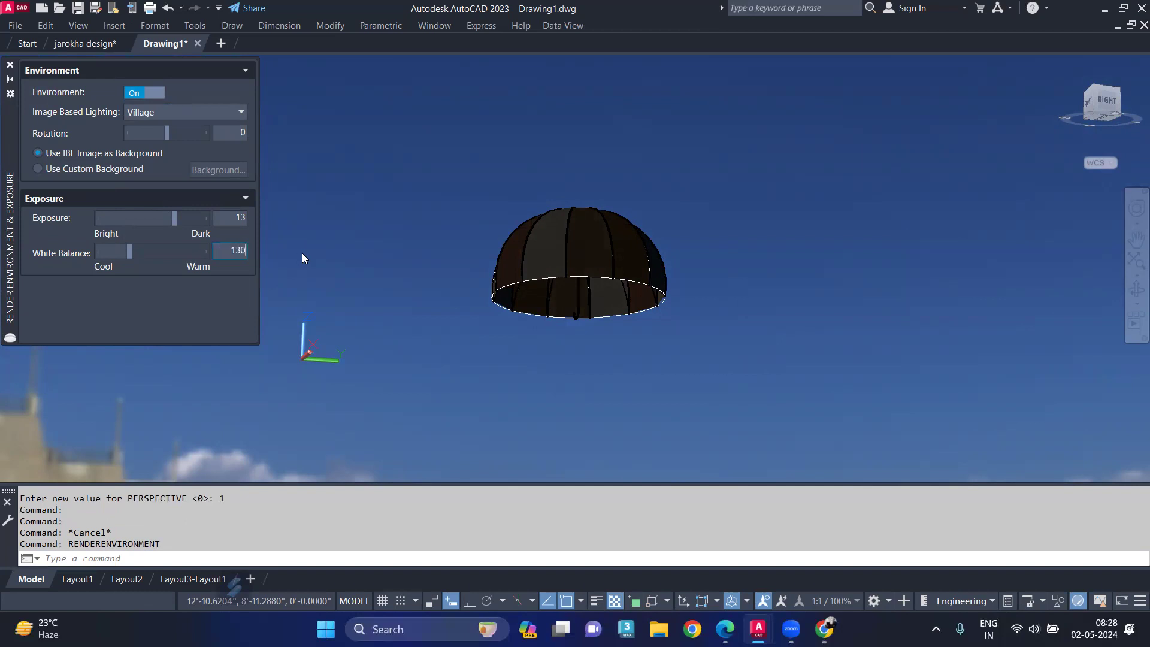
{"action": "key", "text": "Return"}
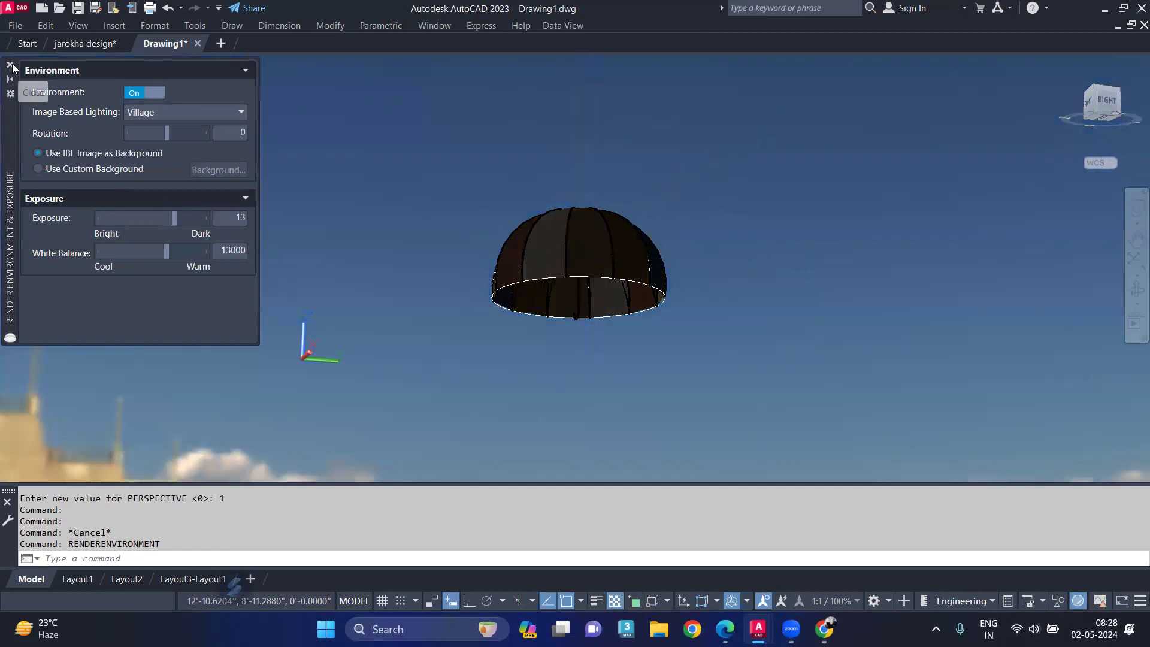
{"action": "left_click", "coordinate": [10, 65]}
{"action": "scroll", "coordinate": [584, 239], "scroll_direction": "up", "scroll_amount": 3}
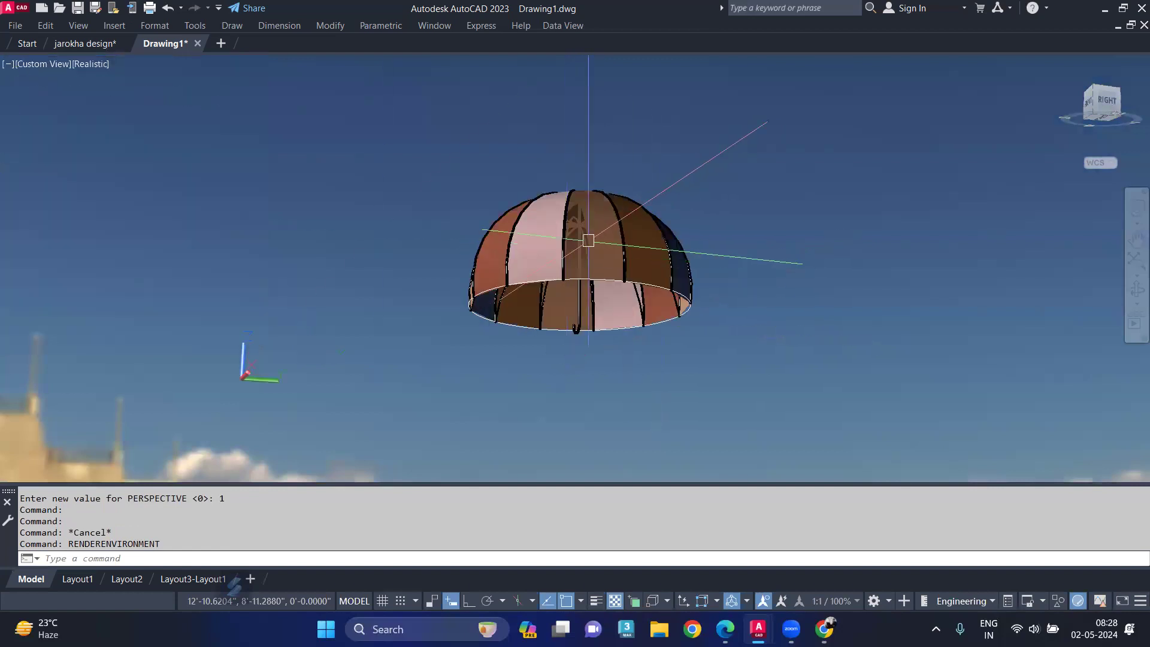
{"action": "mouse_move", "coordinate": [576, 247]}
{"action": "middle_mouse_down", "text": "shift"}
{"action": "mouse_move", "coordinate": [583, 277]}
{"action": "mouse_move", "coordinate": [583, 264]}
{"action": "middle_mouse_up", "text": "shift"}
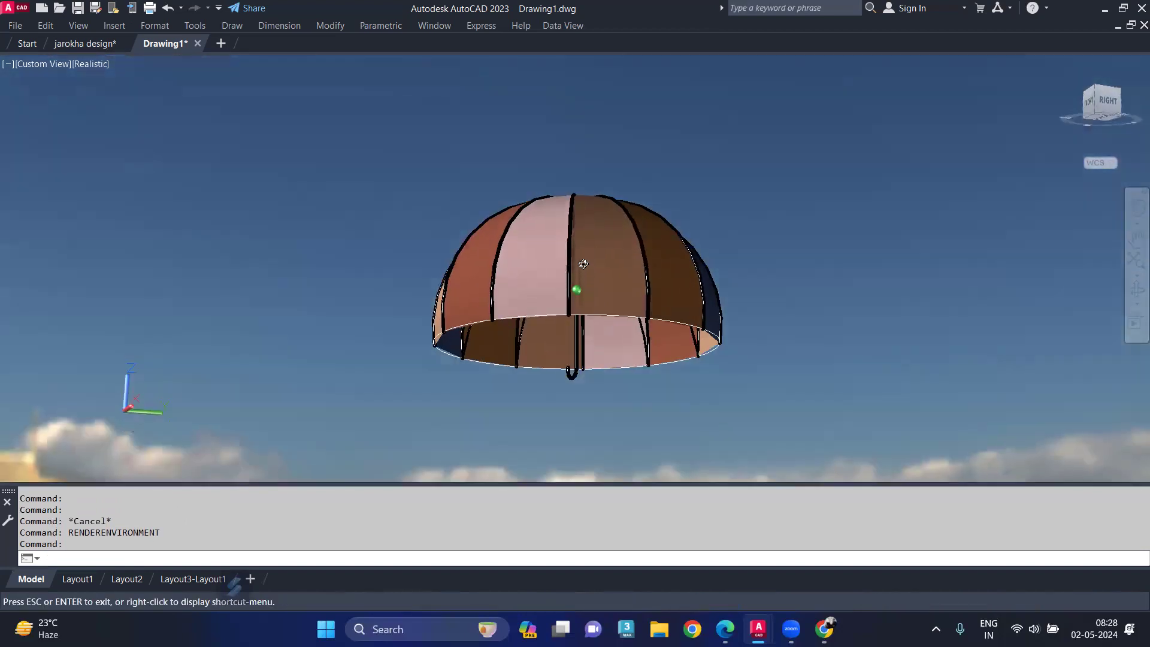
{"action": "scroll", "coordinate": [582, 261], "scroll_direction": "up", "scroll_amount": 2}
Configure the render presets with a 1280 x 720 px - HDTV render size and the High preset
{"action": "type", "text": "ren"}
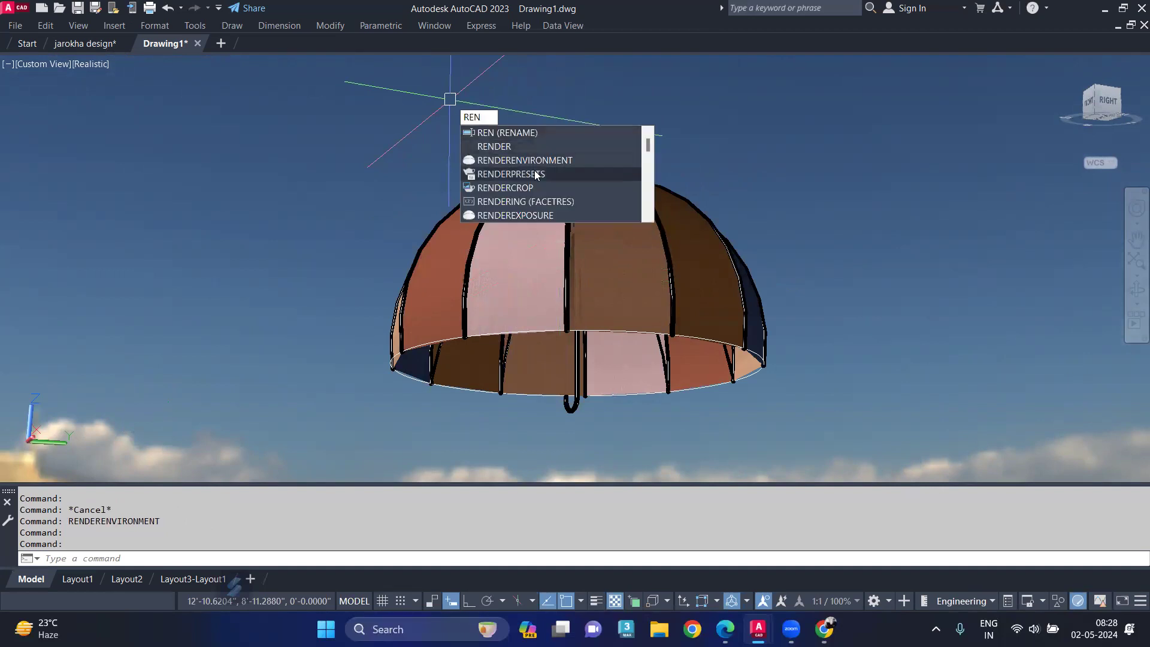
{"action": "left_click", "coordinate": [534, 173]}
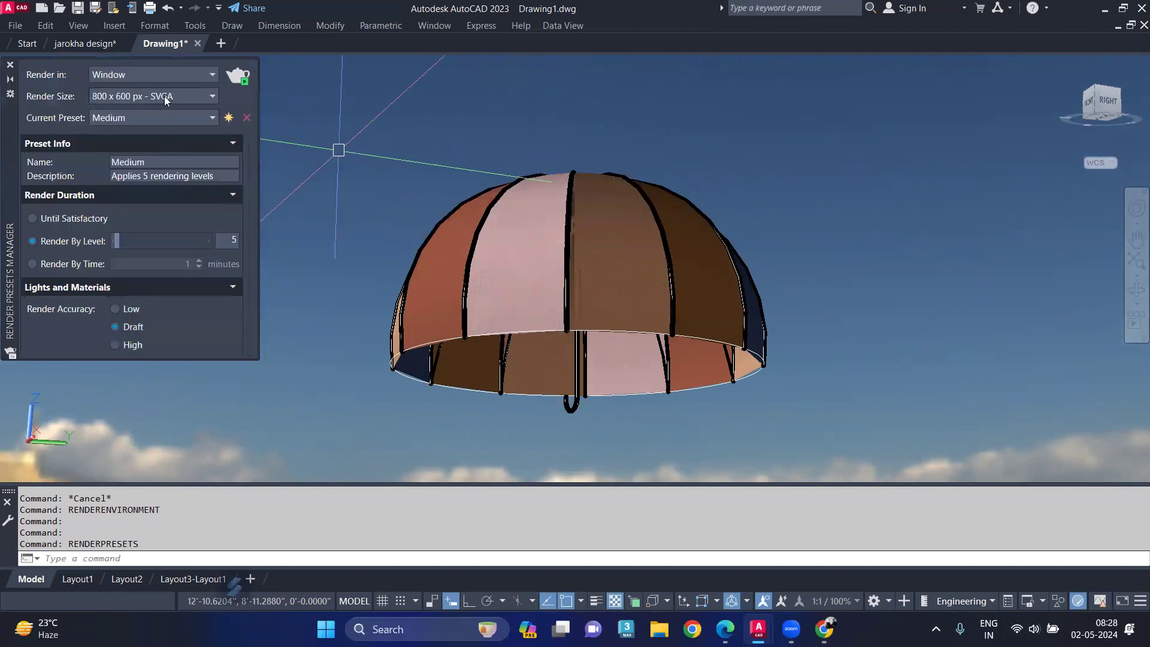
{"action": "left_click", "coordinate": [166, 98]}
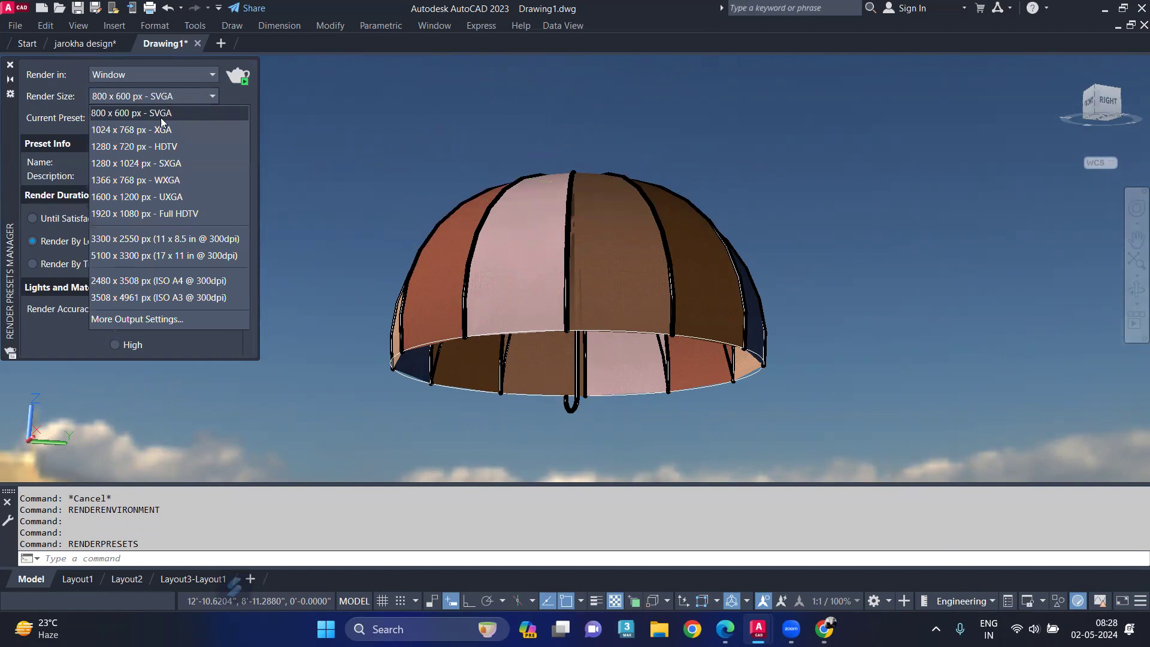
{"action": "left_click", "coordinate": [169, 147]}
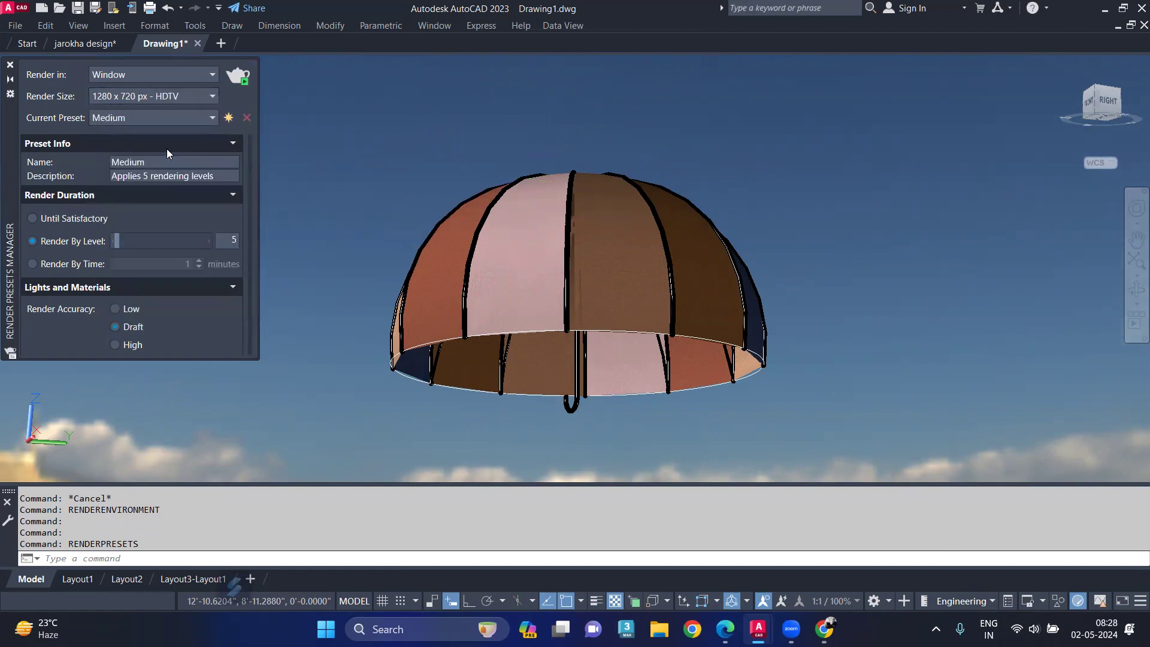
{"action": "left_click", "coordinate": [169, 116]}
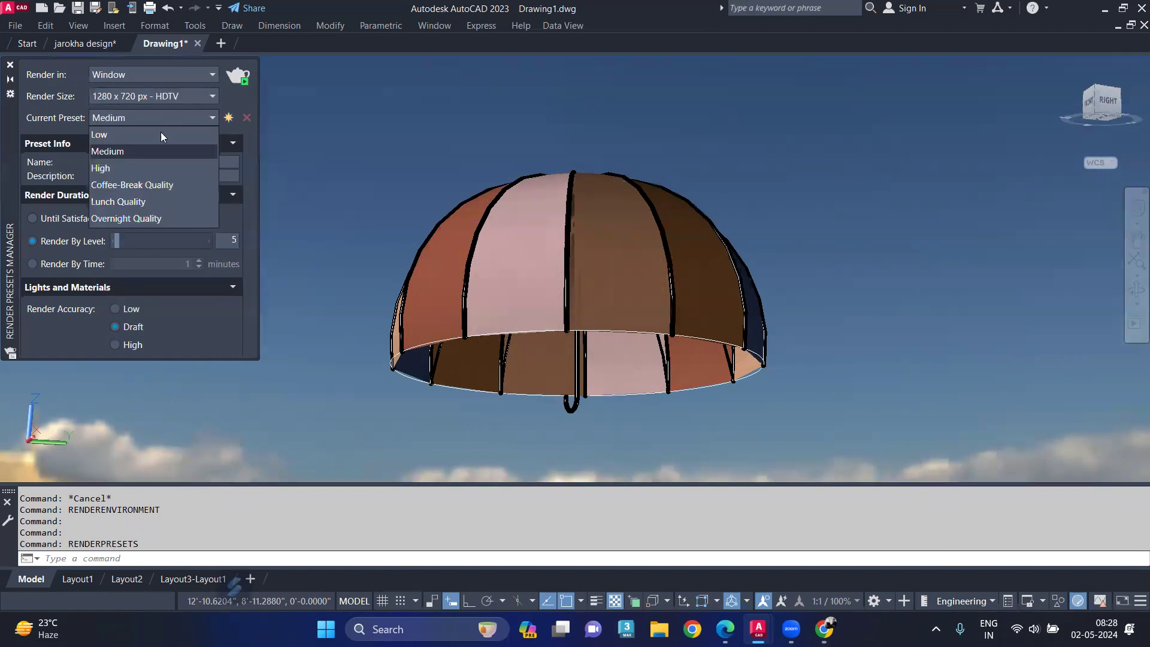
{"action": "left_click", "coordinate": [122, 169]}
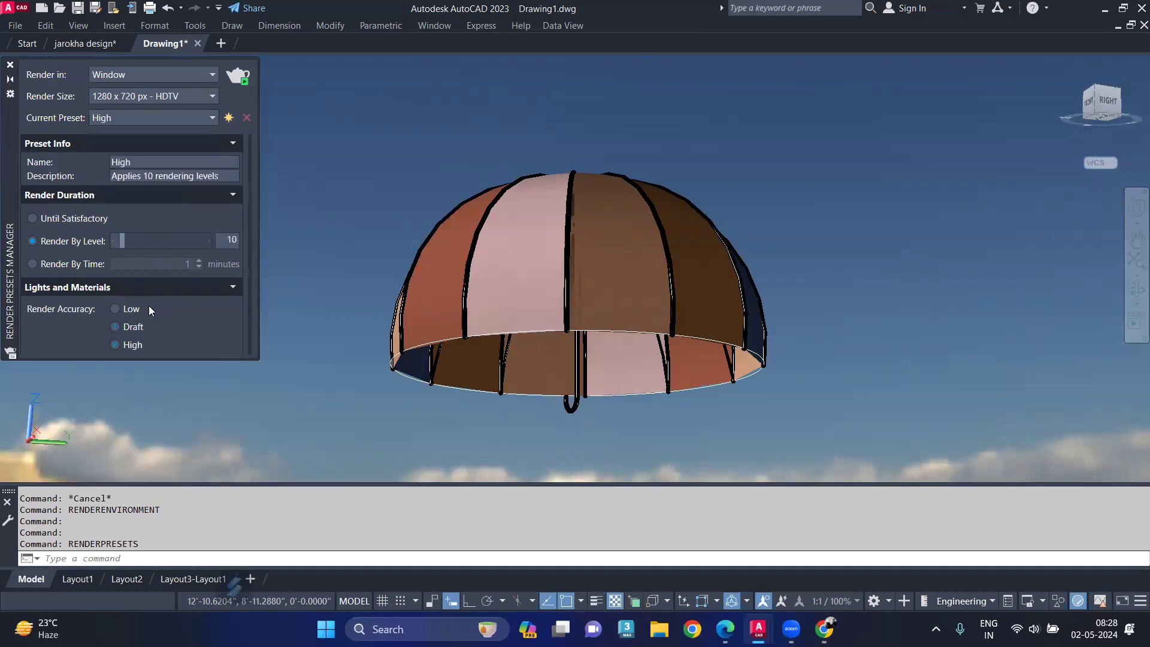
{"action": "left_click", "coordinate": [9, 64]}
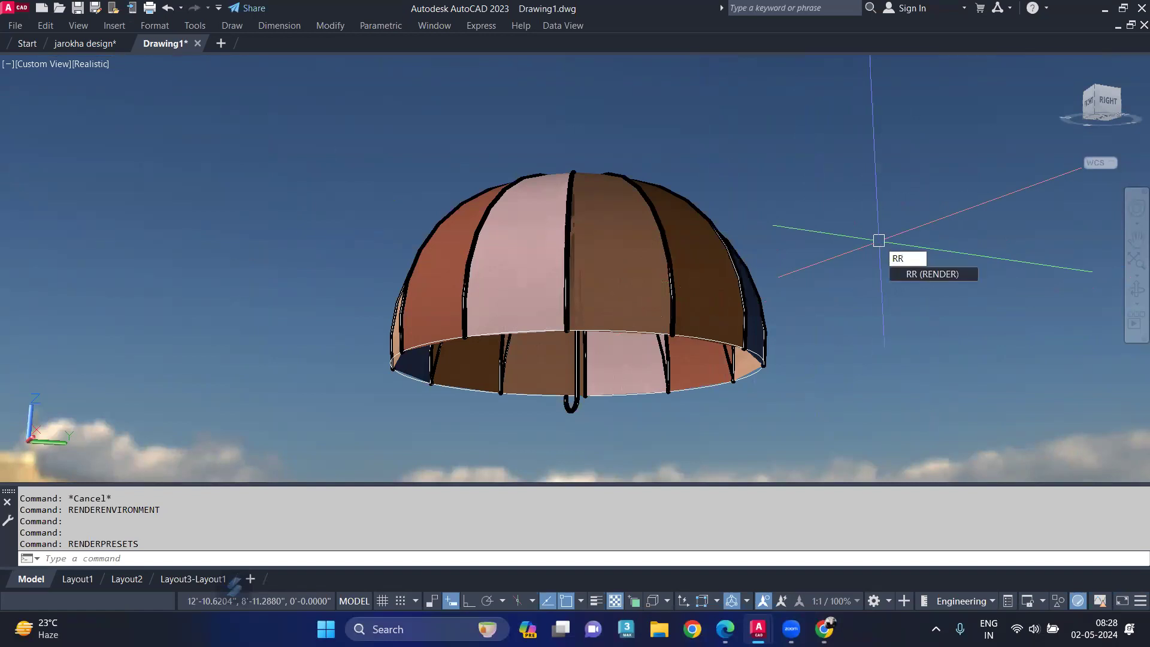
Render the umbrella scene and examine the canopy's fabric panels and ribs up close in the rendered image
{"action": "type", "text": "rr"}
{"action": "key", "text": "Return"}
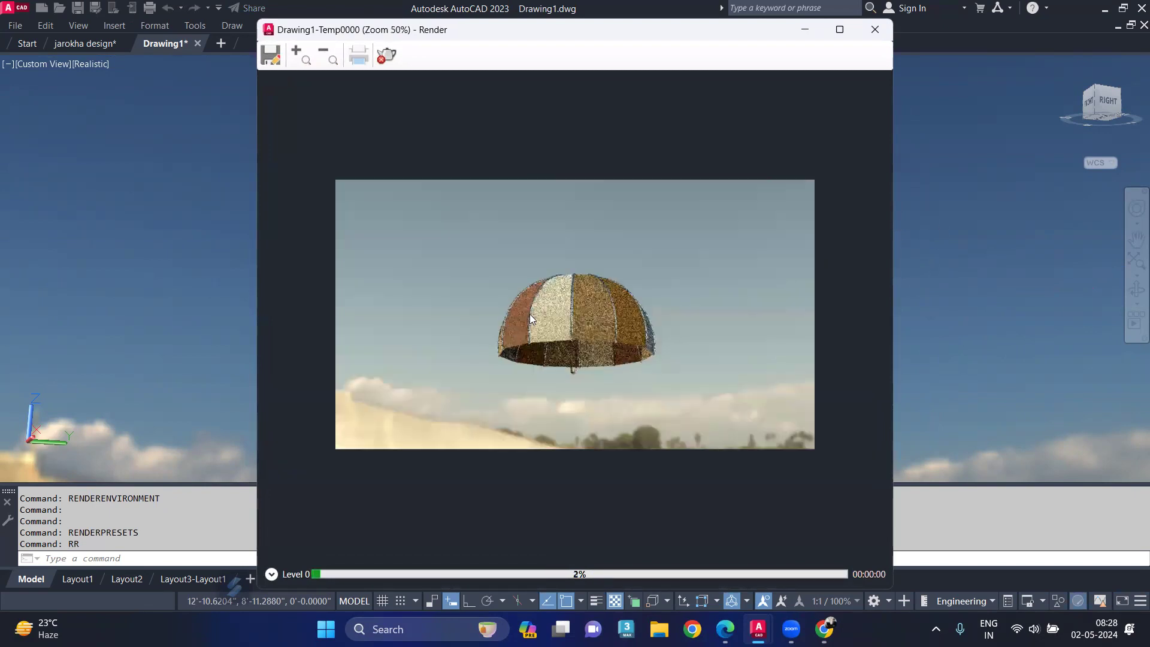
{"action": "scroll", "coordinate": [685, 311], "scroll_direction": "up", "scroll_amount": 2}
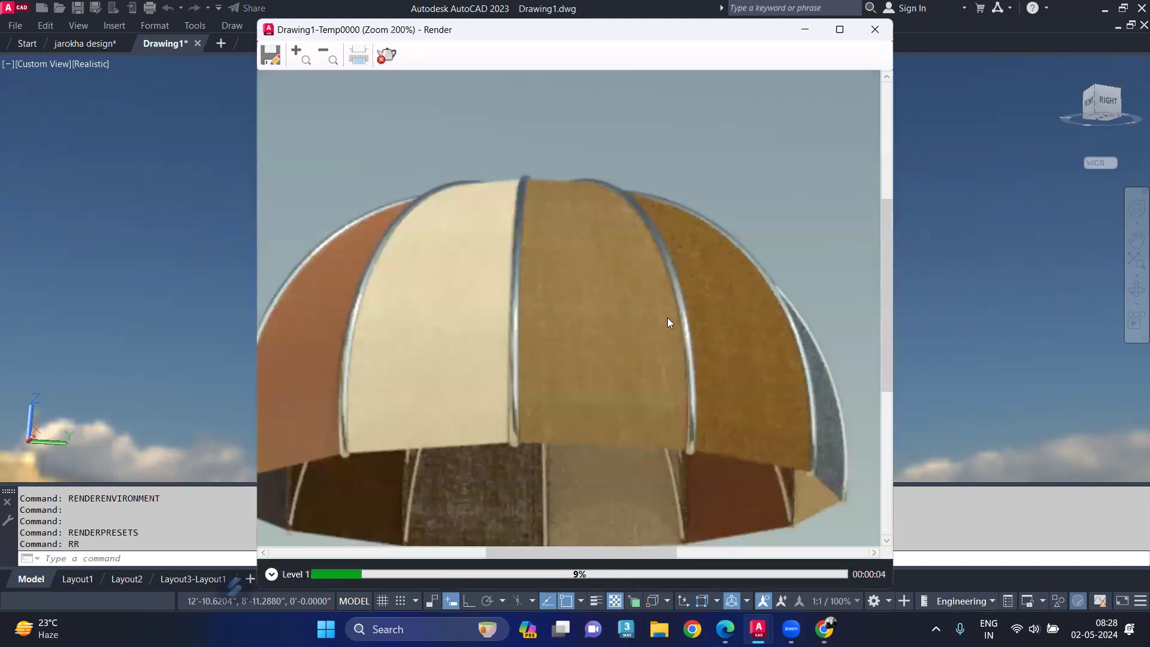
{"action": "scroll", "coordinate": [668, 319], "scroll_direction": "down", "scroll_amount": 1}
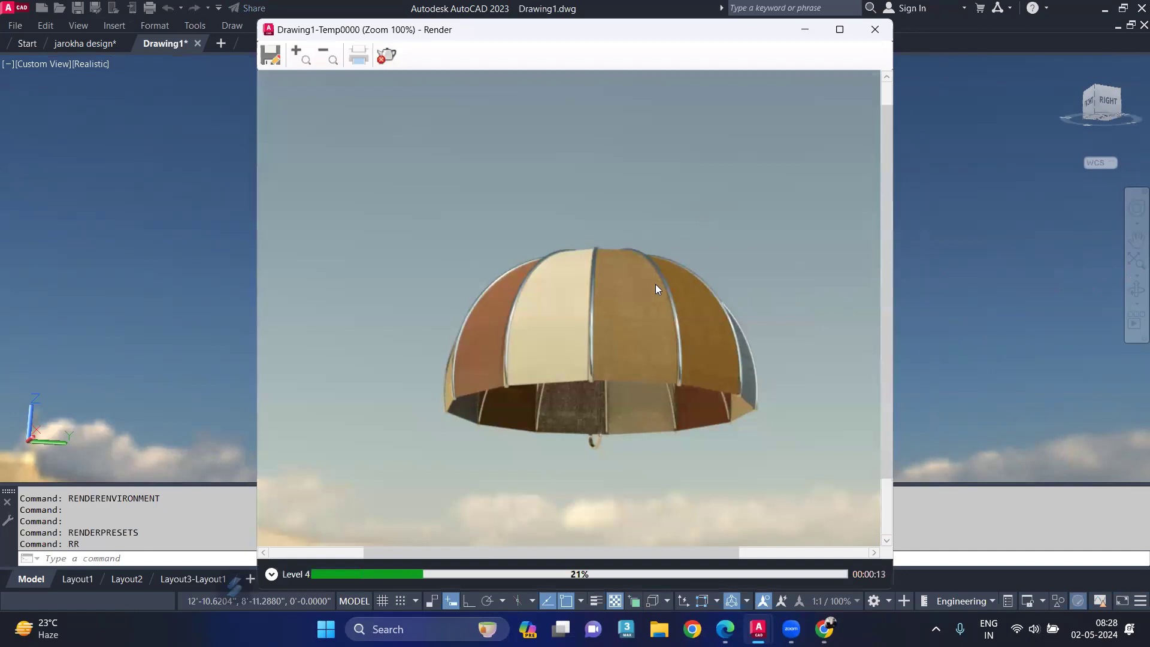
{"action": "scroll", "coordinate": [599, 305], "scroll_direction": "down", "scroll_amount": 1}
{"action": "scroll", "coordinate": [516, 336], "scroll_direction": "up", "scroll_amount": 1}
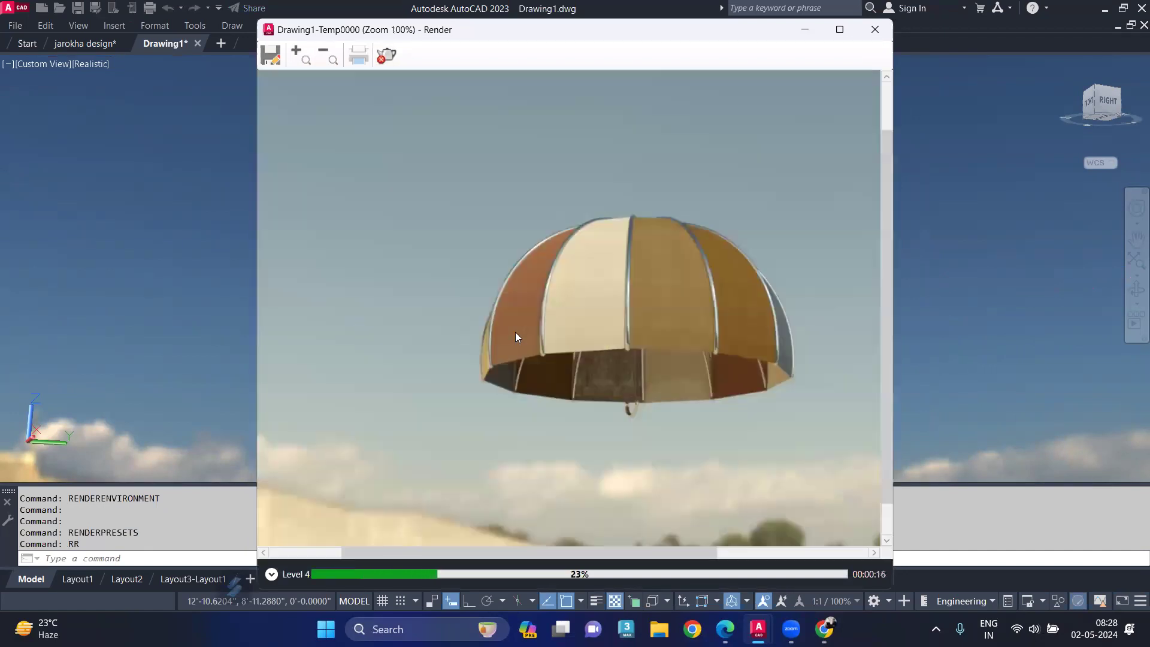
{"action": "scroll", "coordinate": [736, 303], "scroll_direction": "up", "scroll_amount": 1}
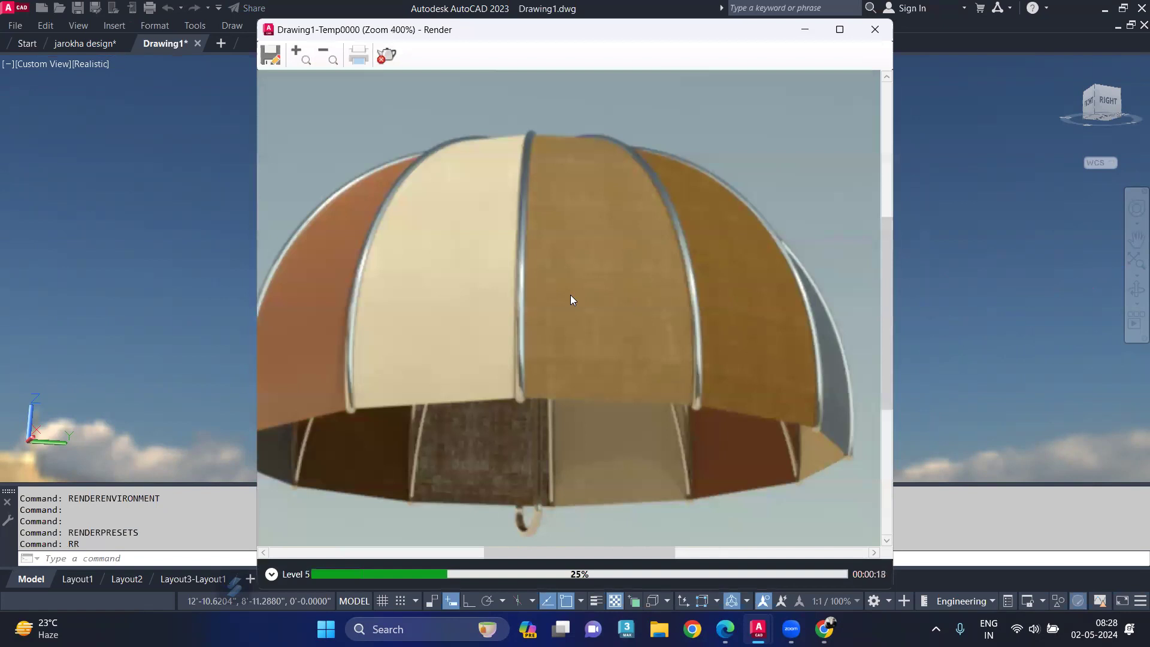
{"action": "scroll", "coordinate": [572, 299], "scroll_direction": "down", "scroll_amount": 1}
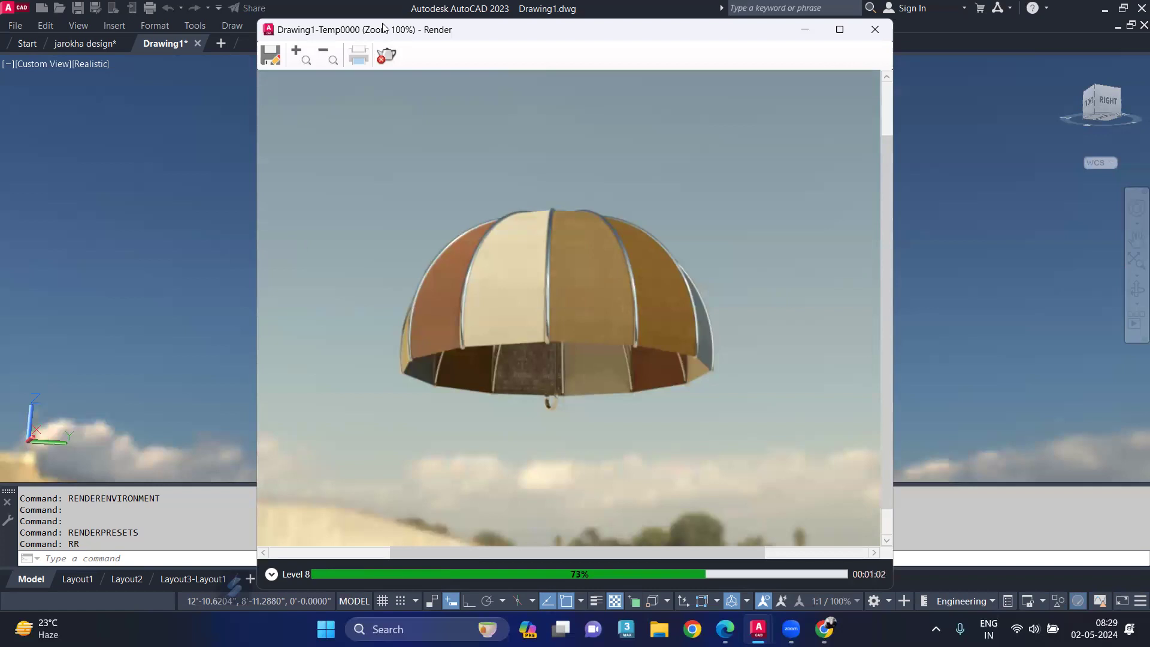
Reposition the render window over the drawing and maximize it to show the whole rendered image
{"action": "left_click_drag", "start_coordinate": [383, 27], "coordinate": [329, 74]}
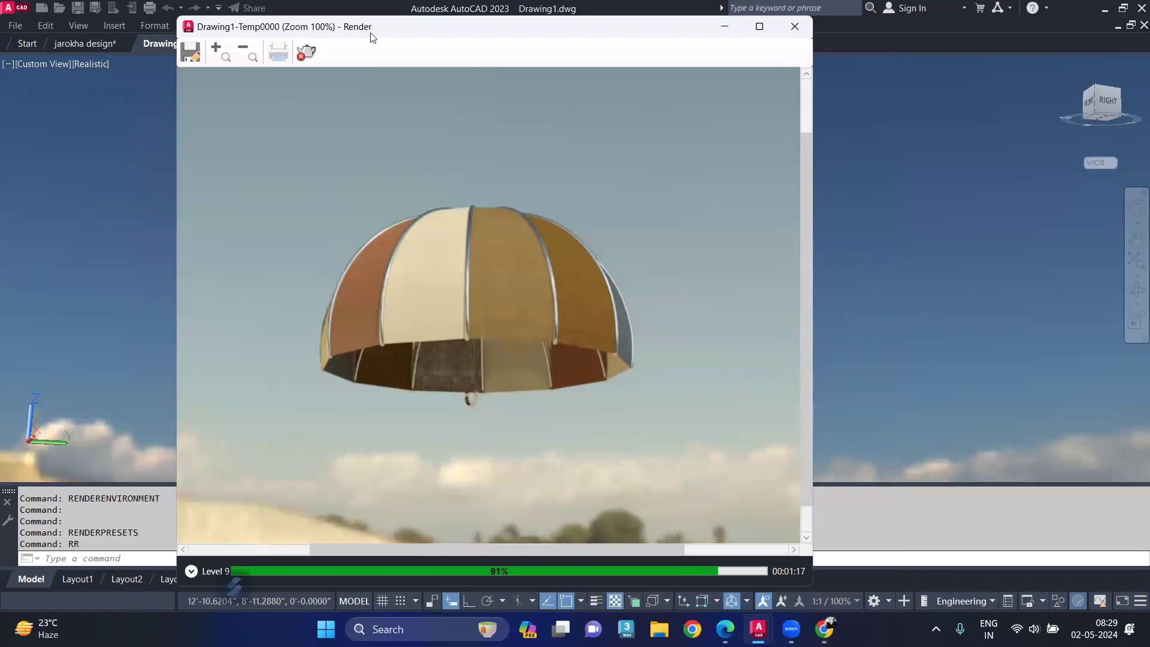
{"action": "left_click_drag", "start_coordinate": [371, 35], "coordinate": [715, 118]}
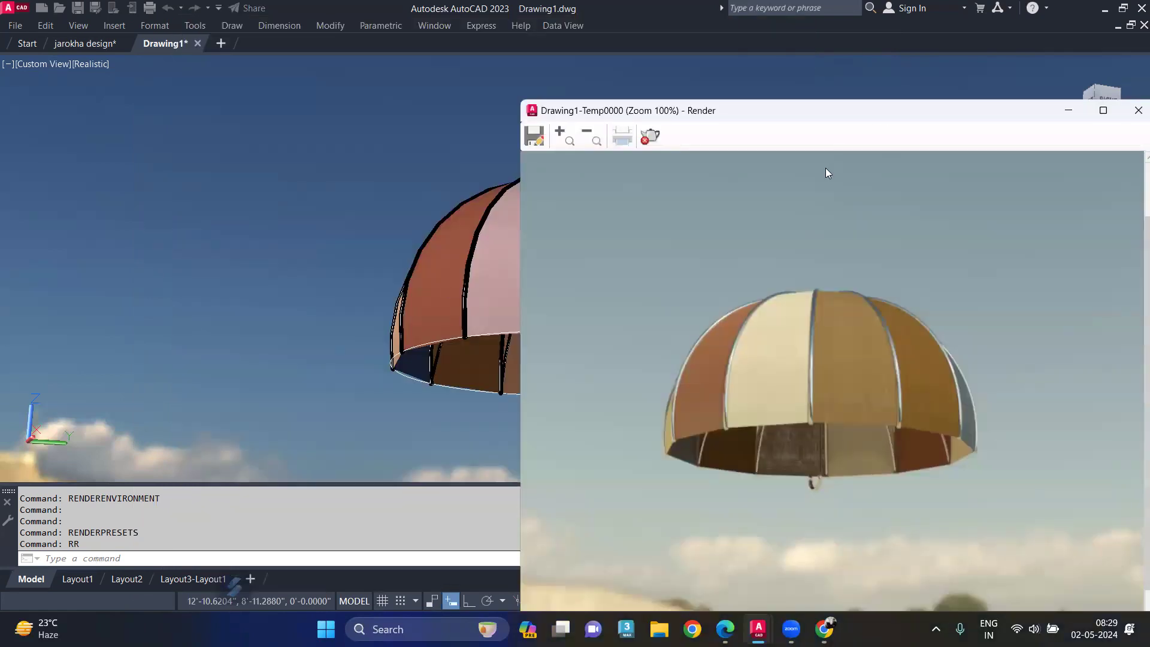
{"action": "left_click_drag", "start_coordinate": [880, 112], "coordinate": [618, 108]}
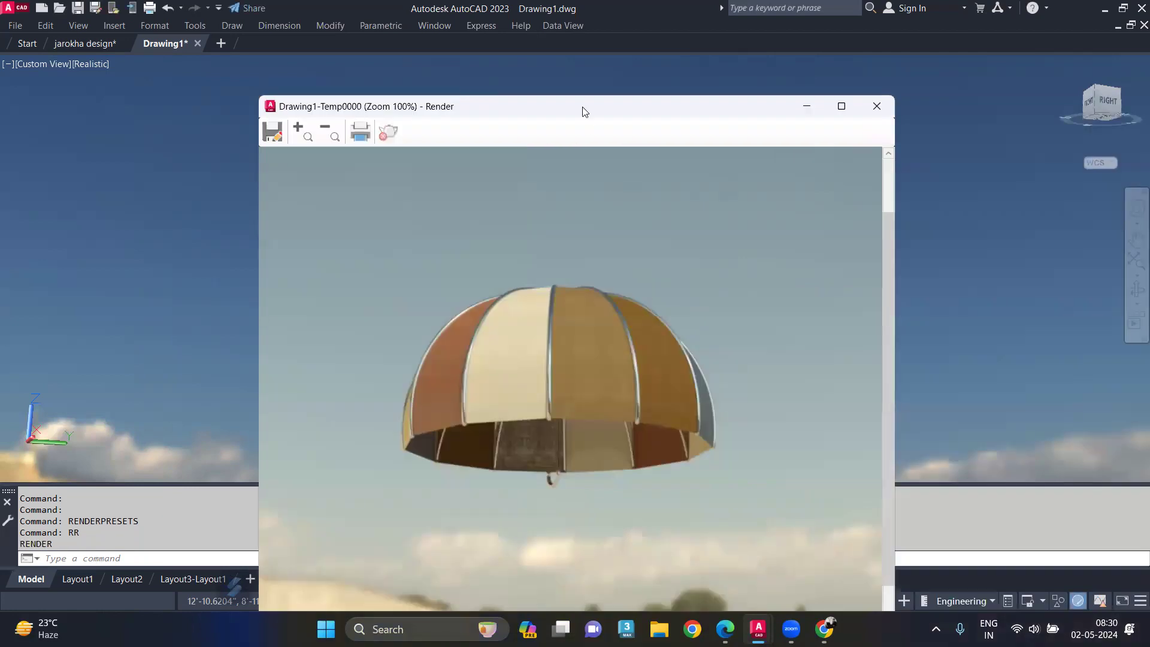
{"action": "double_click", "coordinate": [407, 108]}
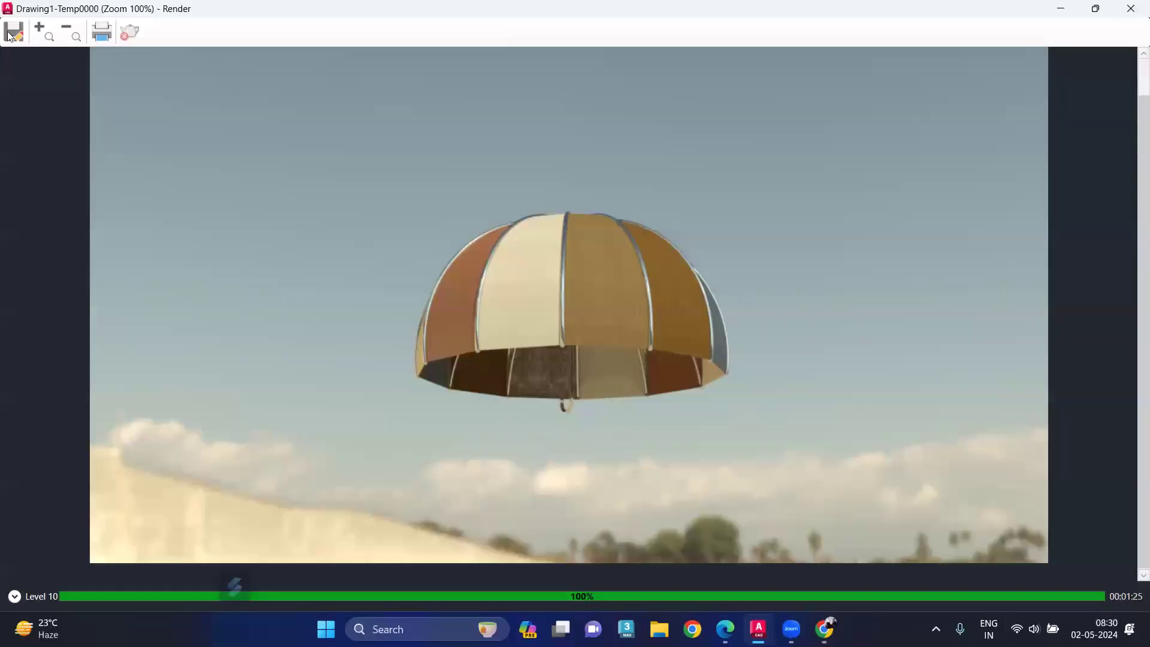
Save the rendered image to the Desktop as Drawing1-Temp0000.png with 32 Bits (24 Bits + Alpha) color at 150 dots per inch
{"action": "left_click", "coordinate": [12, 33]}
{"action": "left_click", "coordinate": [379, 283]}
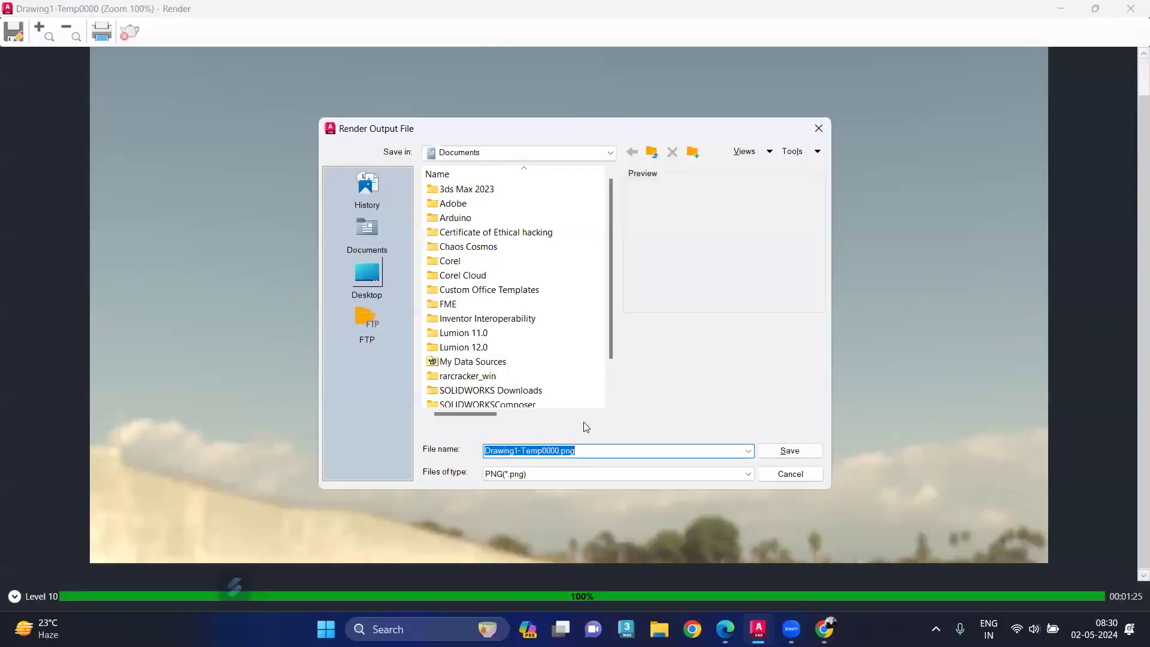
{"action": "left_click", "coordinate": [790, 451]}
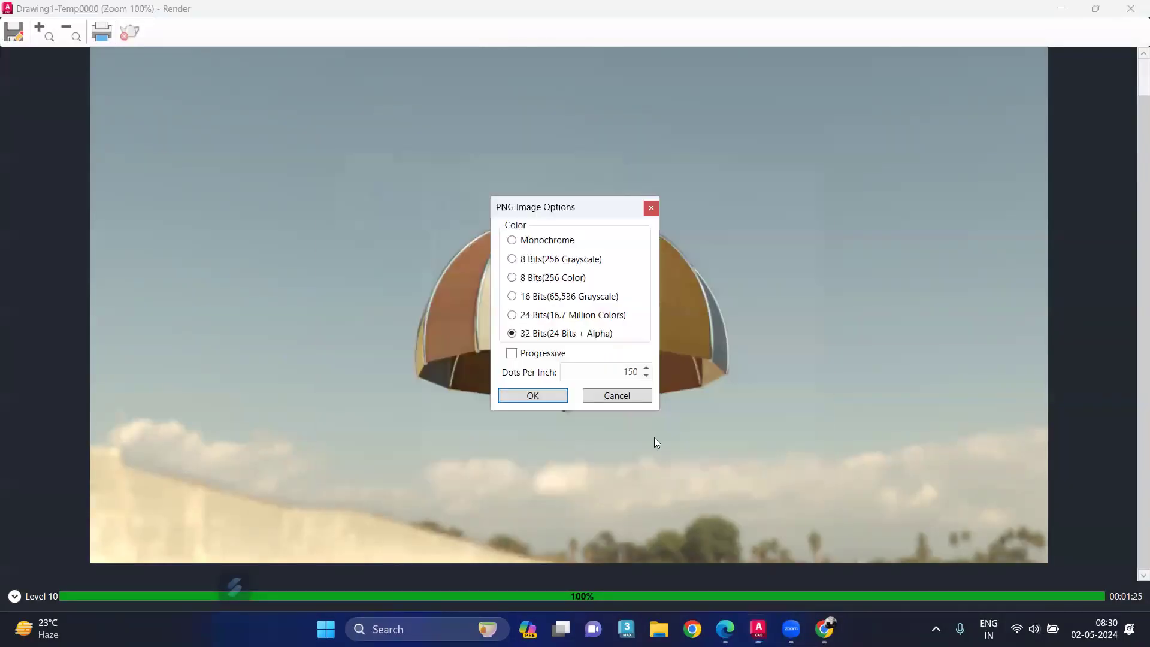
{"action": "left_click", "coordinate": [533, 398]}
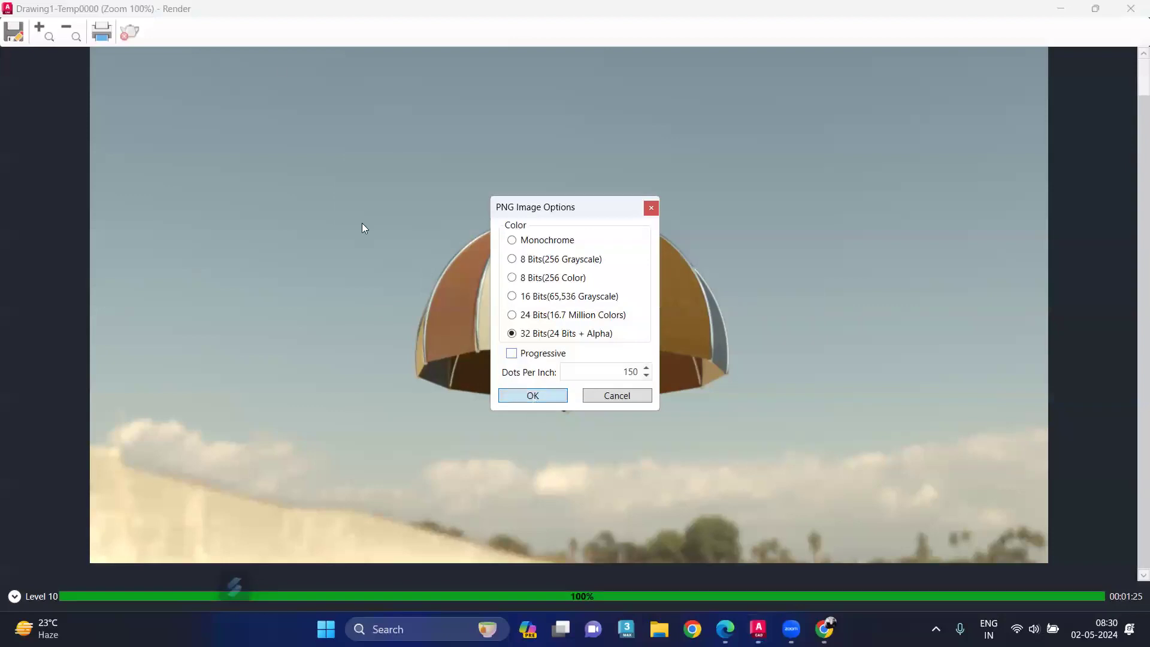